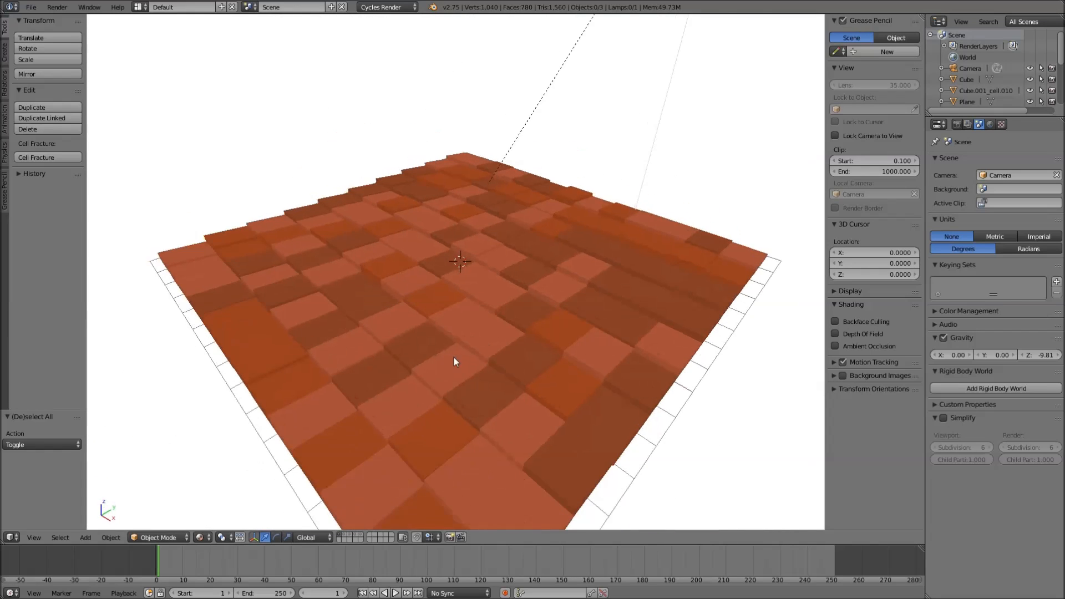
Examine the finished tiled roof, framed plank panel, wooden beams and stone block models on their separate layers
mouse_move(533, 355)
middle_mouse_down()
mouse_move(537, 342)
mouse_move(514, 371)
mouse_move(530, 395)
mouse_move(530, 364)
middle_mouse_up()
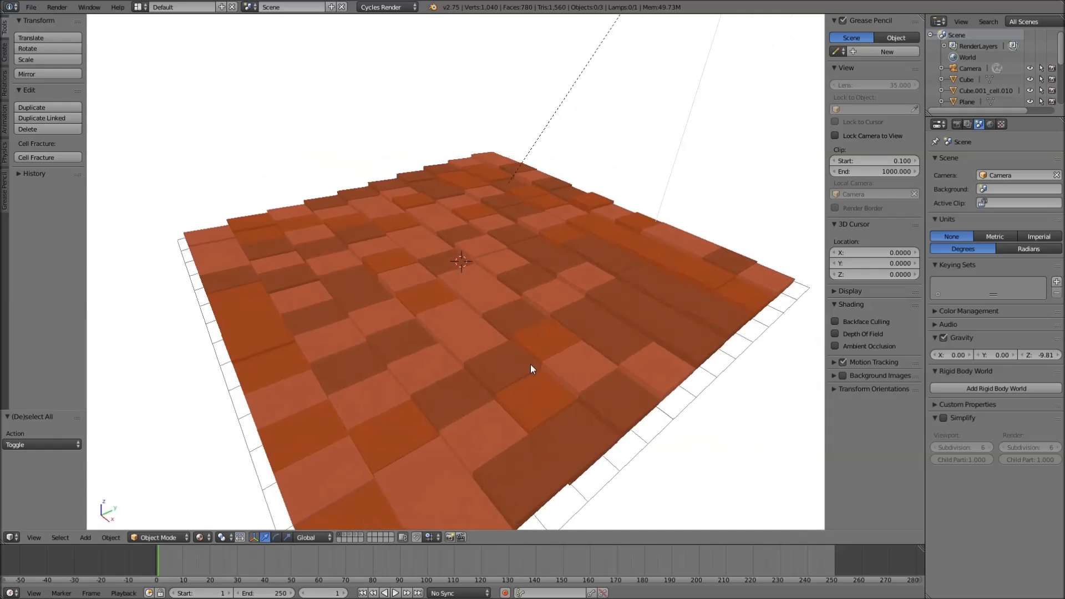
left_click(346, 535)
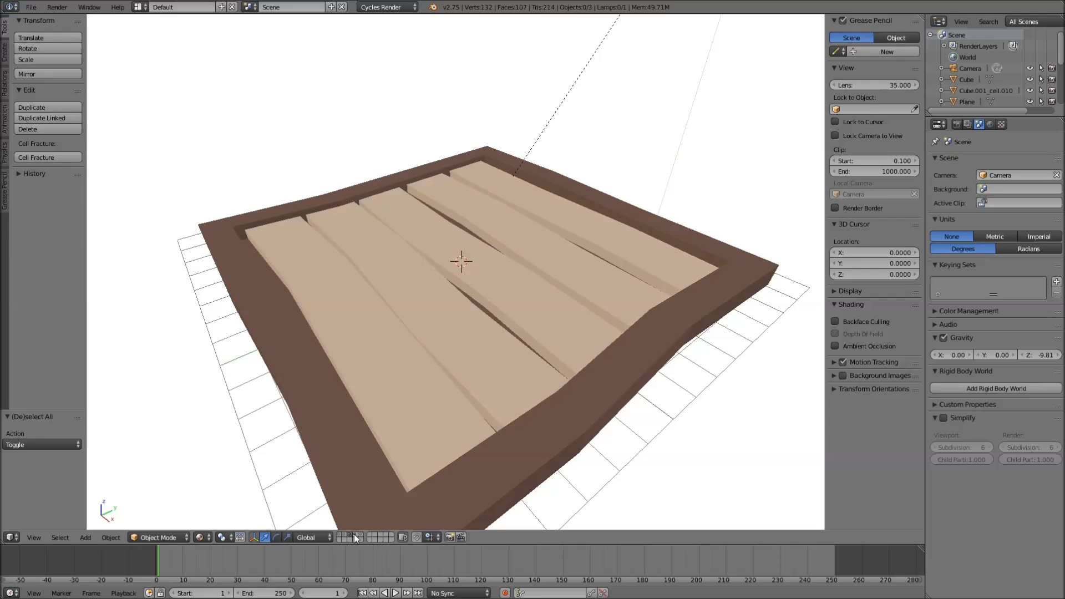
left_click(358, 534)
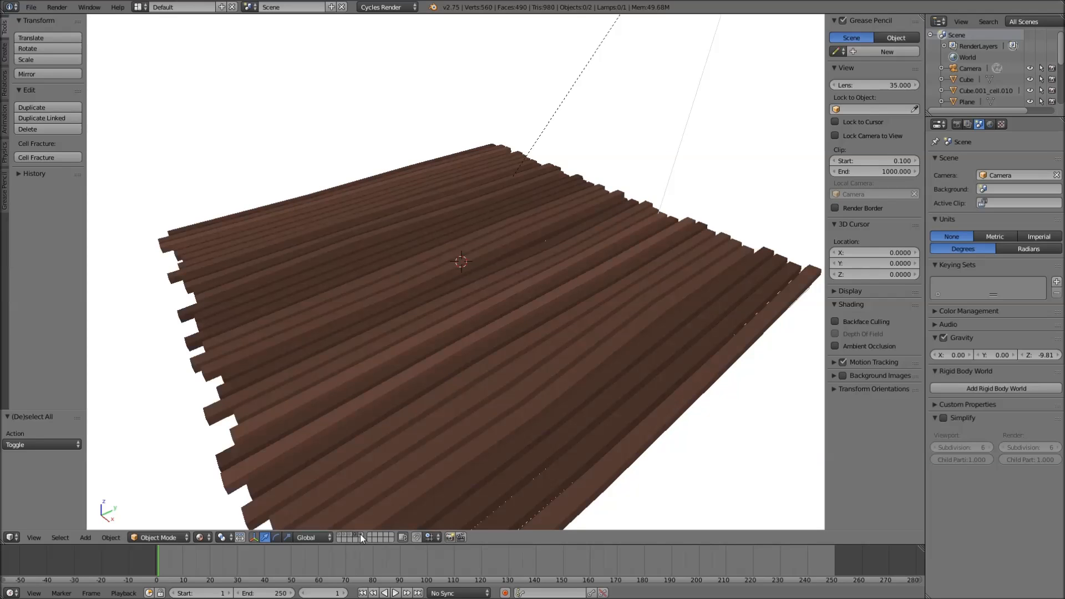
left_click(362, 534)
middle_click_drag(452, 410, 455, 385)
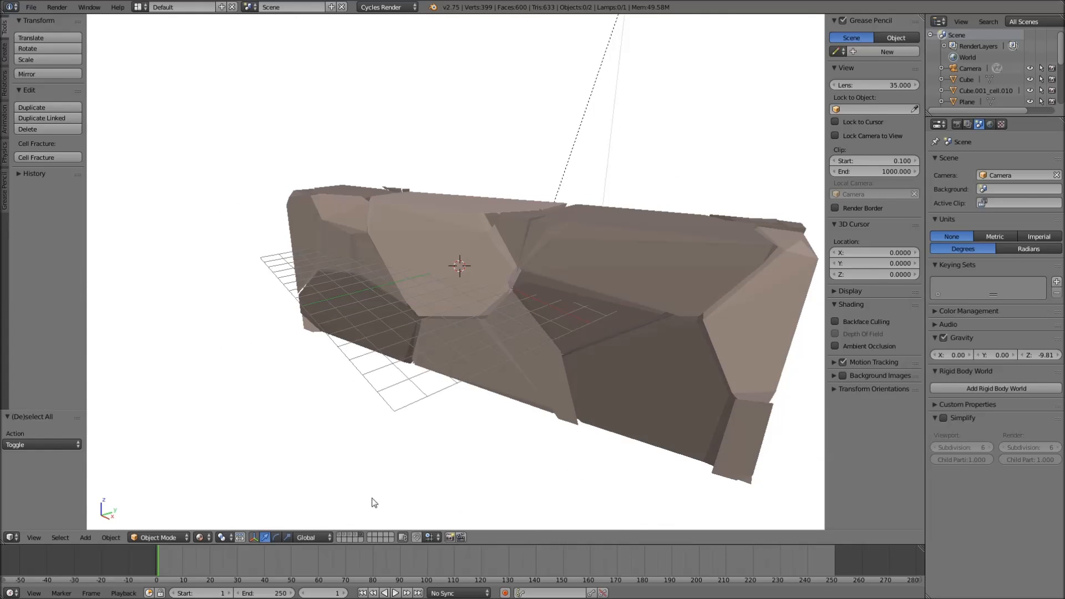
left_click(340, 534)
Duplicate the sun lamp in place, move the copy to layer 11, and show only that layer
middle_click_drag(455, 350, 503, 391)
scroll(504, 388, "down", 10)
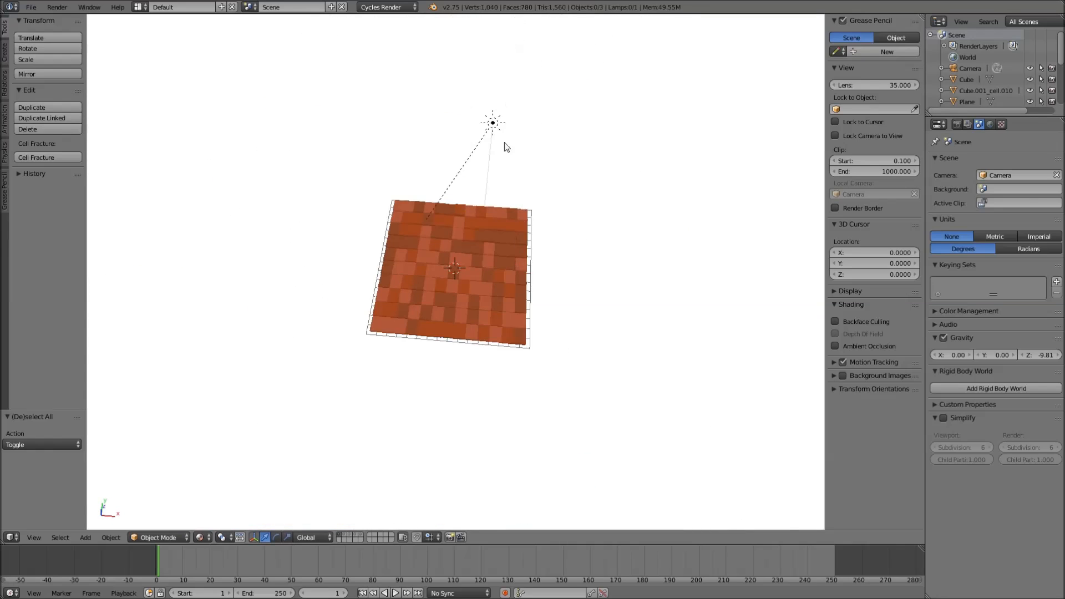
right_click(496, 138)
key("shift+d")
right_click(576, 243)
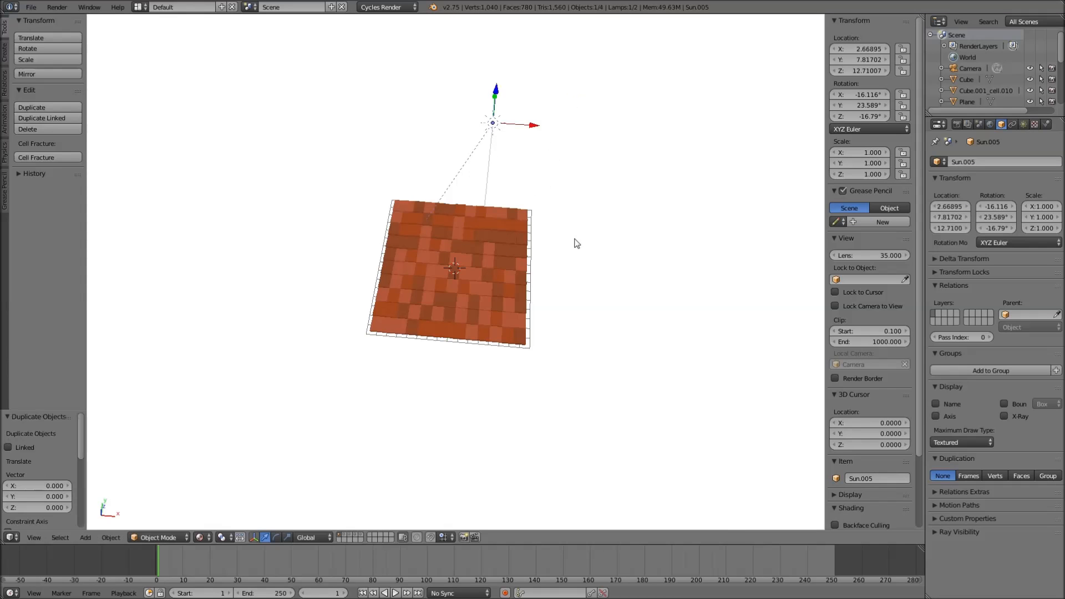
key("m")
left_click(665, 265)
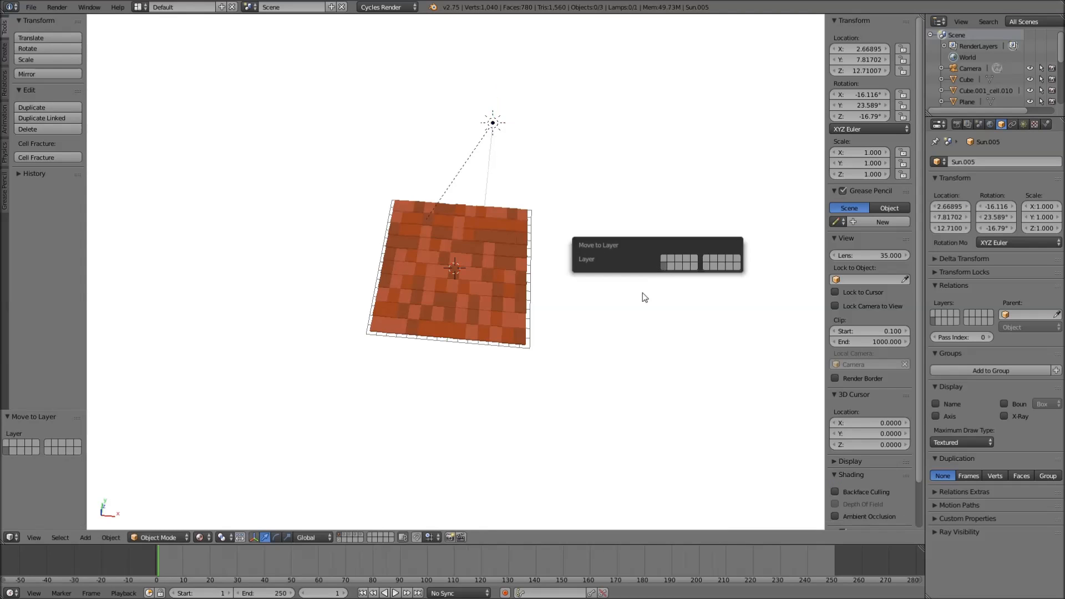
left_click(339, 539)
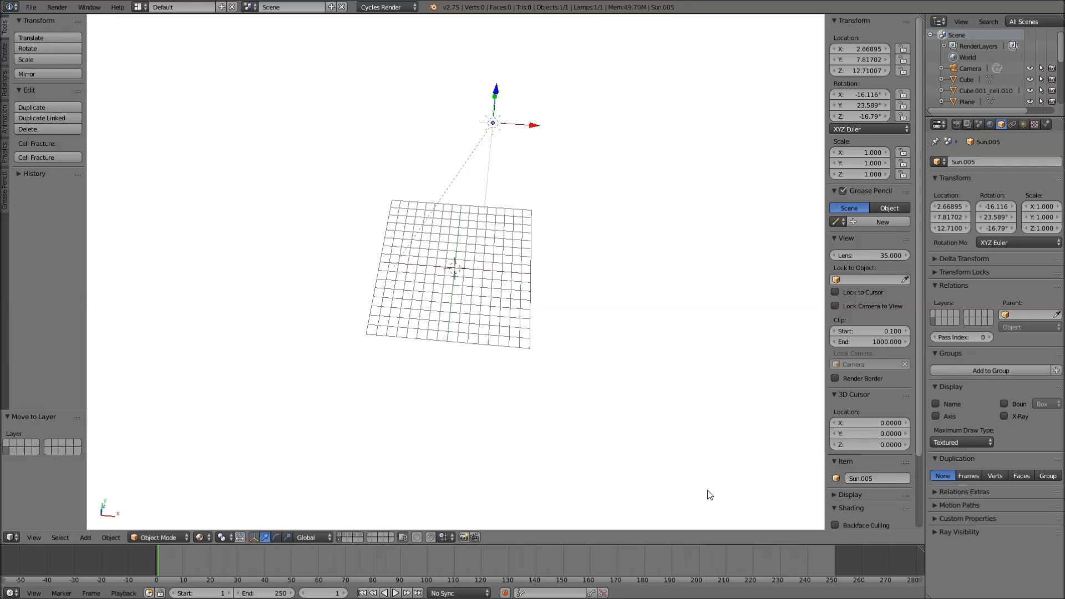
Add a mesh plane at the world origin and check the finished tiled roof for comparison
scroll(588, 352, "up", 4)
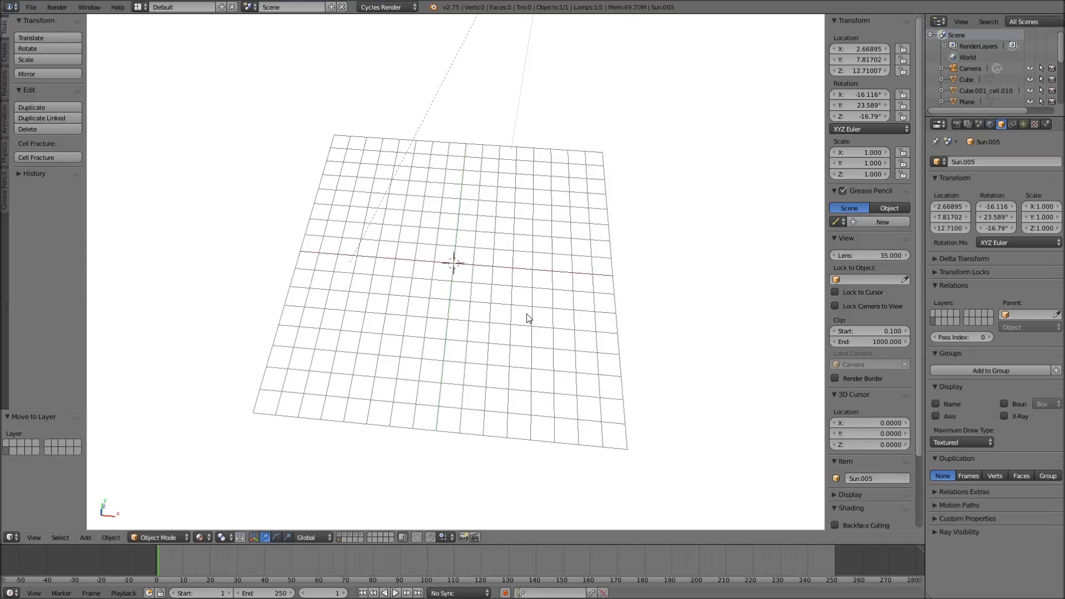
key("shift+a")
mouse_move(527, 314)
left_click(577, 314)
middle_click_drag(514, 311, 400, 454)
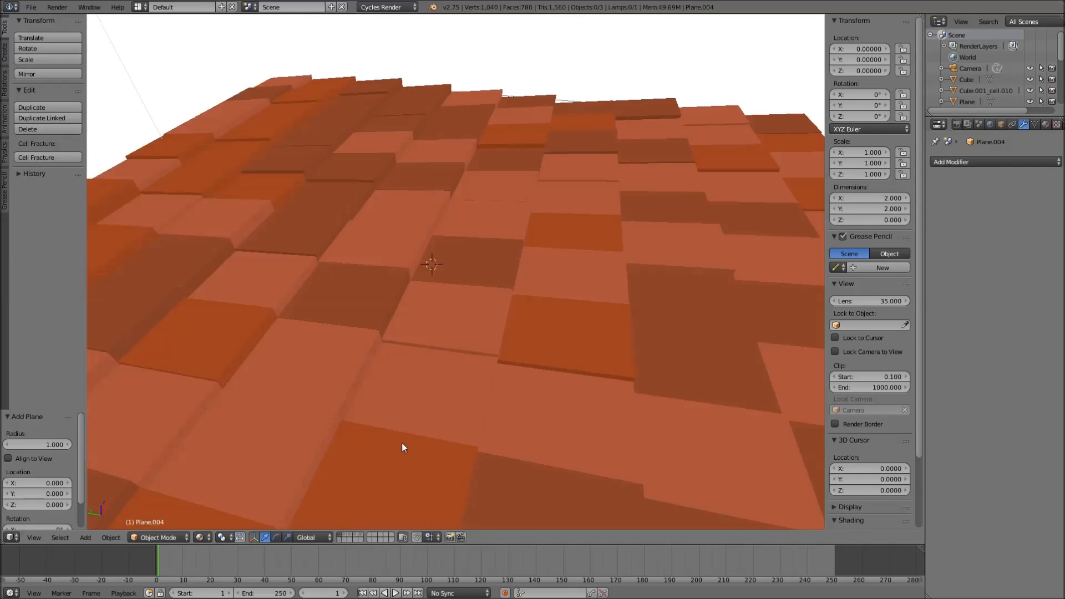
middle_click_drag(401, 443, 470, 358)
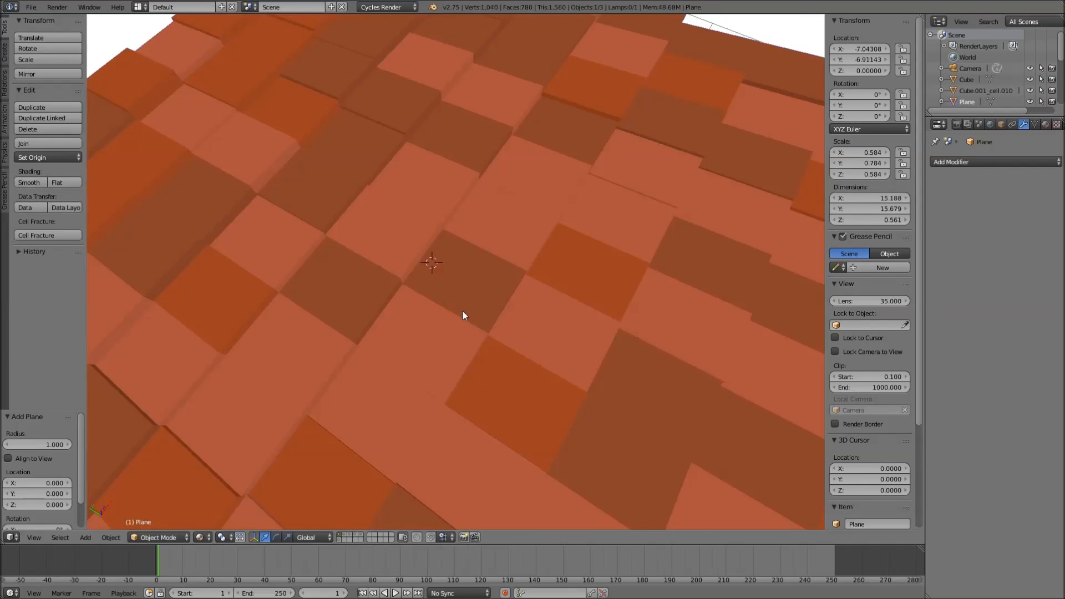
key("Tab")
key("Tab")
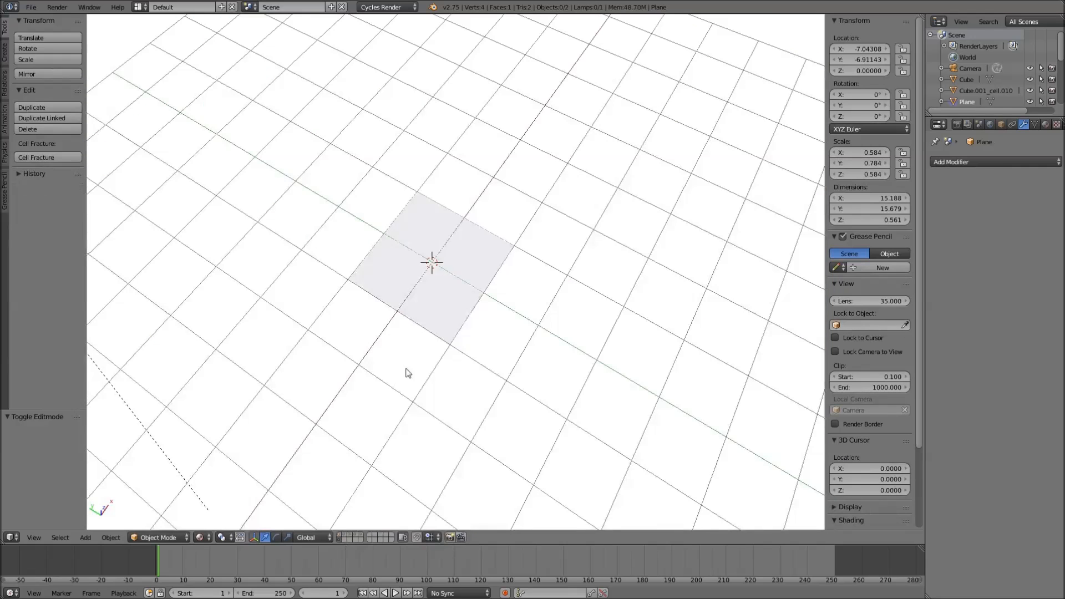
Stretch the plane along the Y axis into a rectangle about 2.9 units long in Edit Mode
middle_click_drag(405, 371, 456, 285)
key("Tab")
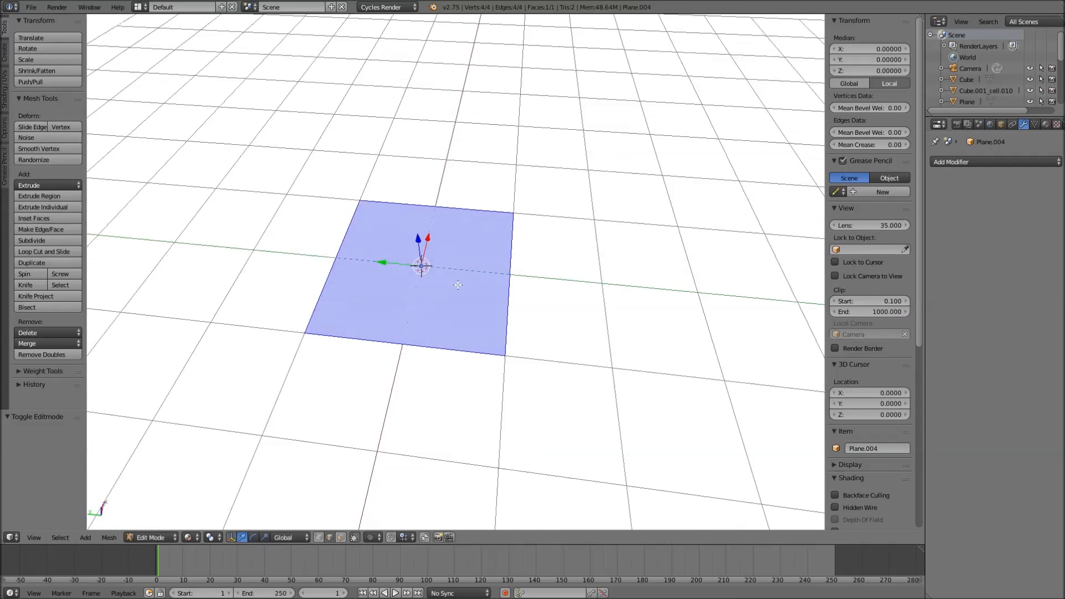
key("s")
key("y")
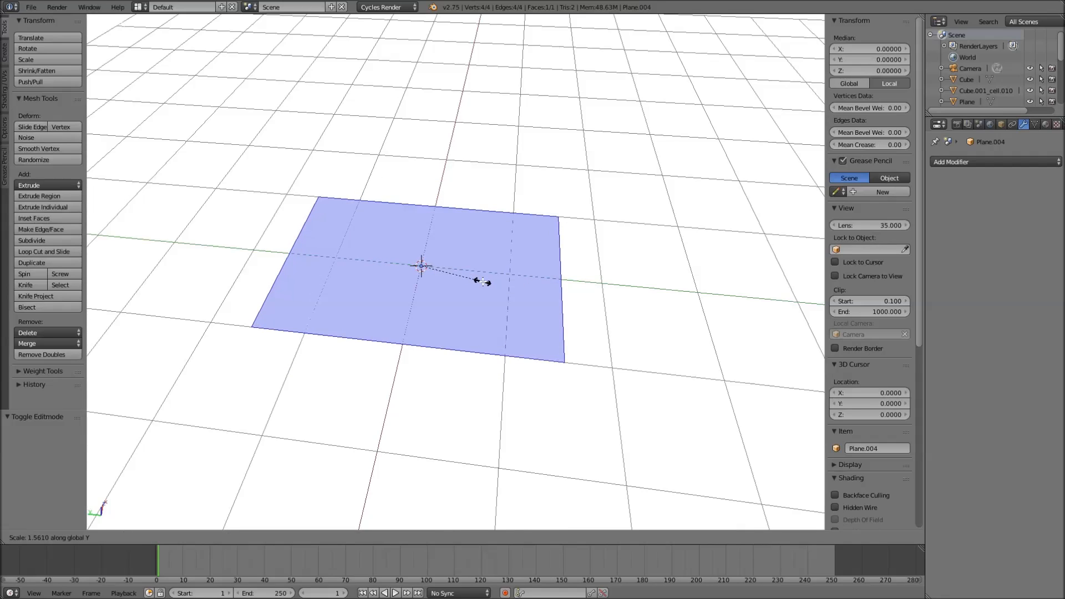
left_click(483, 281)
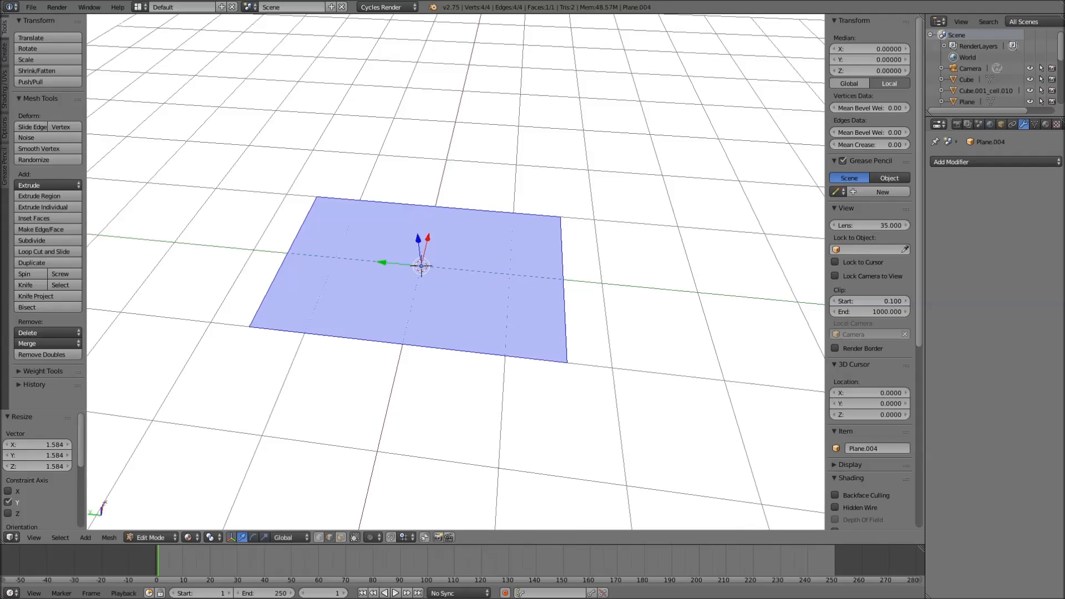
left_click(341, 537)
middle_click_drag(478, 262, 428, 318)
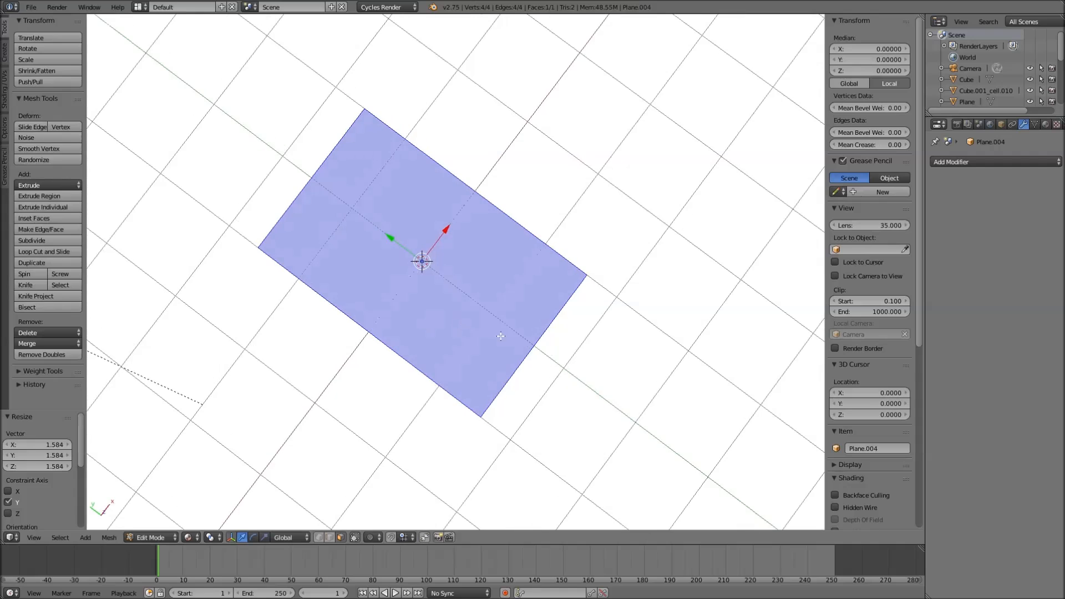
key("s")
key("y")
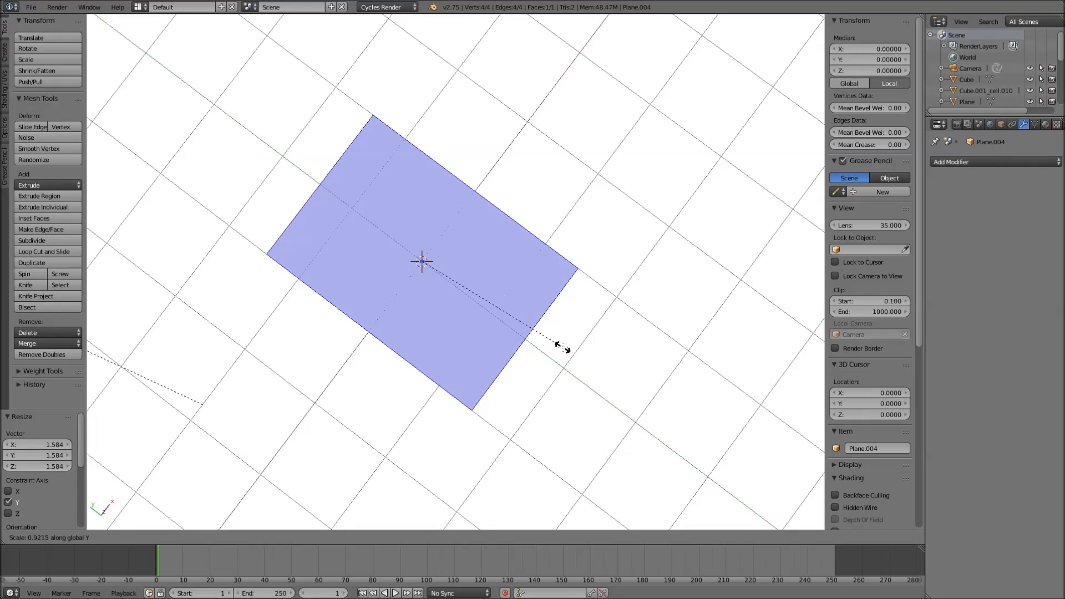
left_click(537, 363)
Extrude the rectangular face upward by about 0.29 units to form a flat slab
middle_click_drag(438, 410, 453, 344)
key("e")
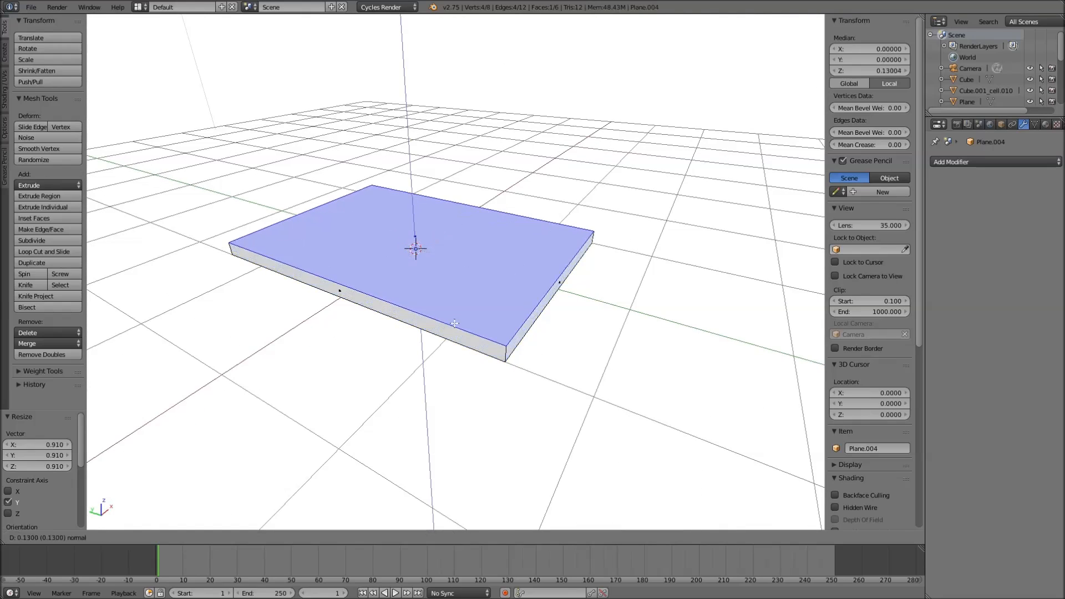
left_click(455, 308)
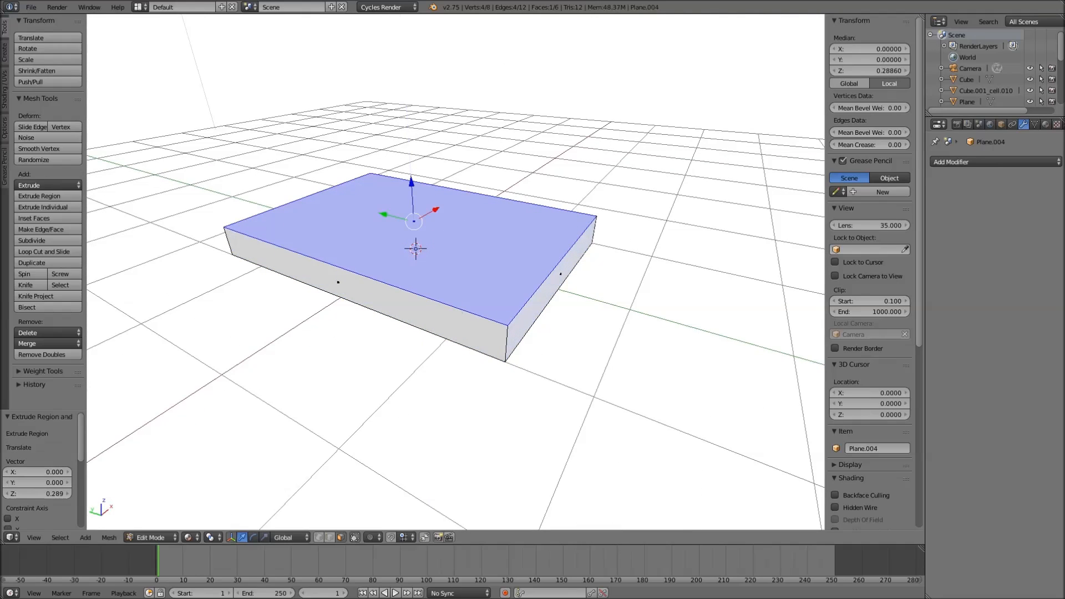
Raise the slab's top edge at its negative Y end to a height of about 0.67 units, forming a wedge-shaped tile
right_click(536, 300)
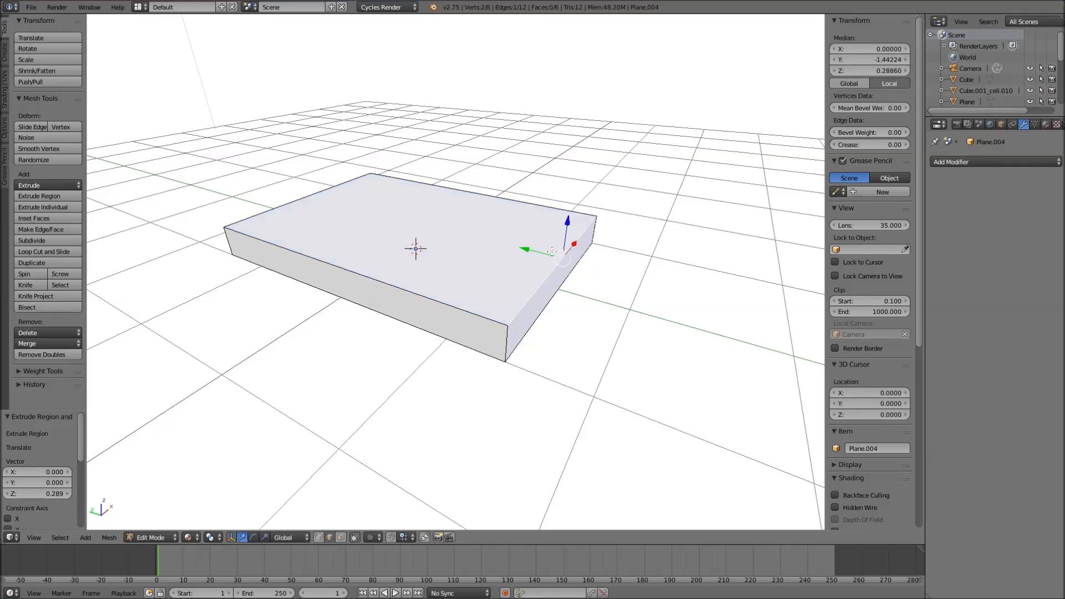
left_click_drag(566, 227, 557, 191)
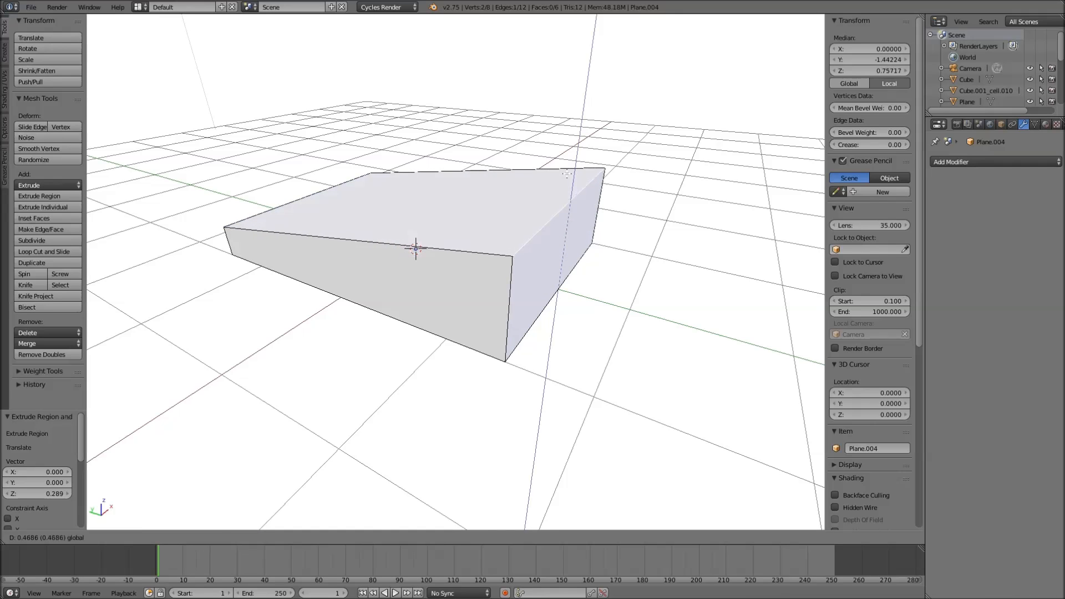
key("Tab")
scroll(556, 187, "down", 3)
middle_click_drag(521, 236, 511, 203)
scroll(520, 243, "up", 1)
key("Tab")
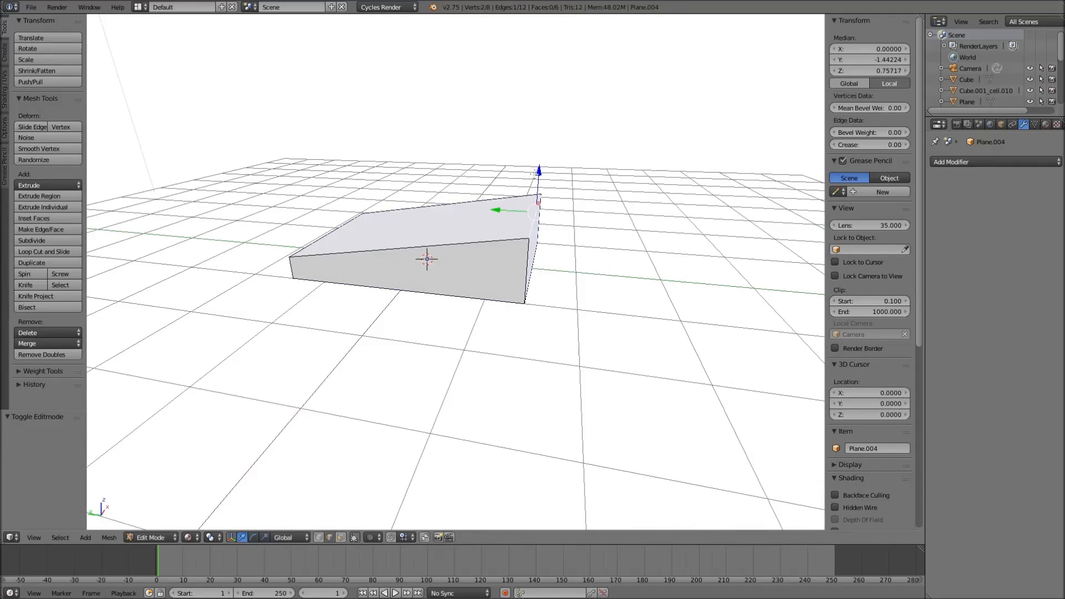
left_click_drag(535, 174, 537, 182)
key("Tab")
middle_click_drag(537, 182, 468, 215)
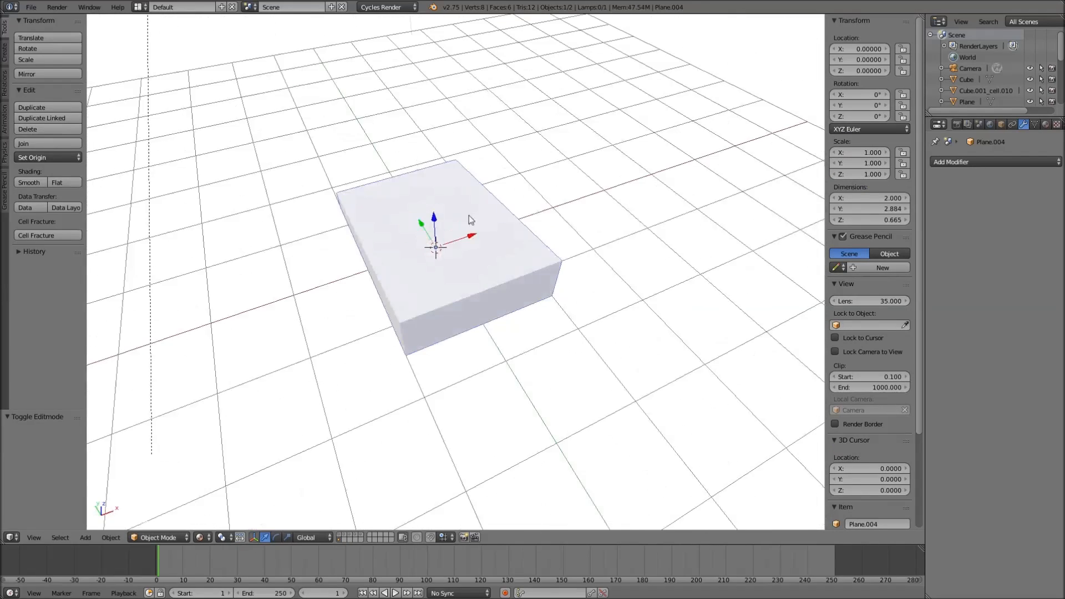
Add an Array modifier to the tile with a count of 13, repeating it along X
left_click(960, 166)
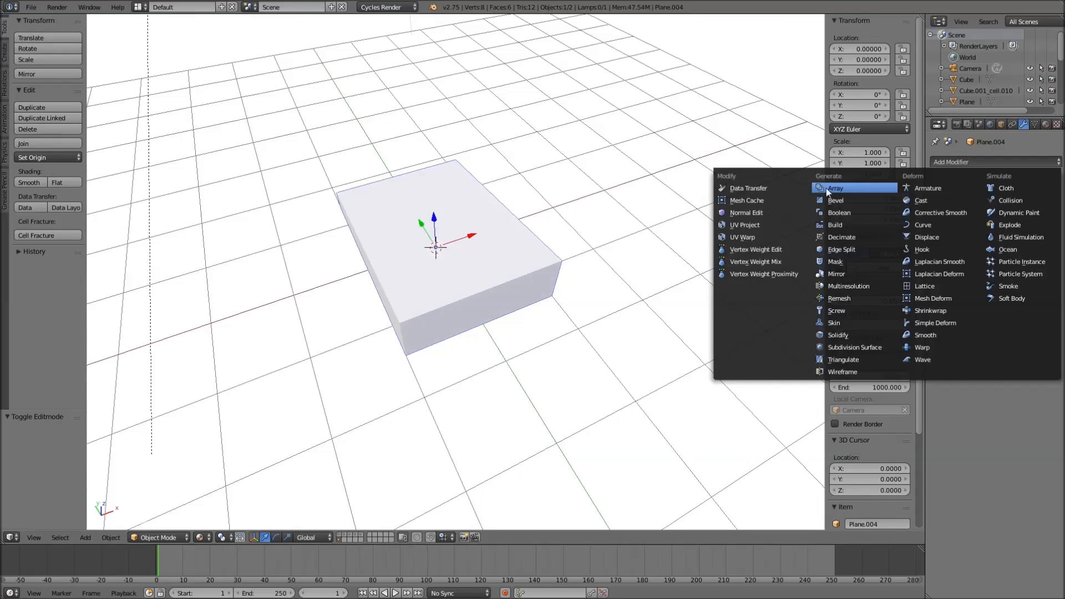
left_click(856, 187)
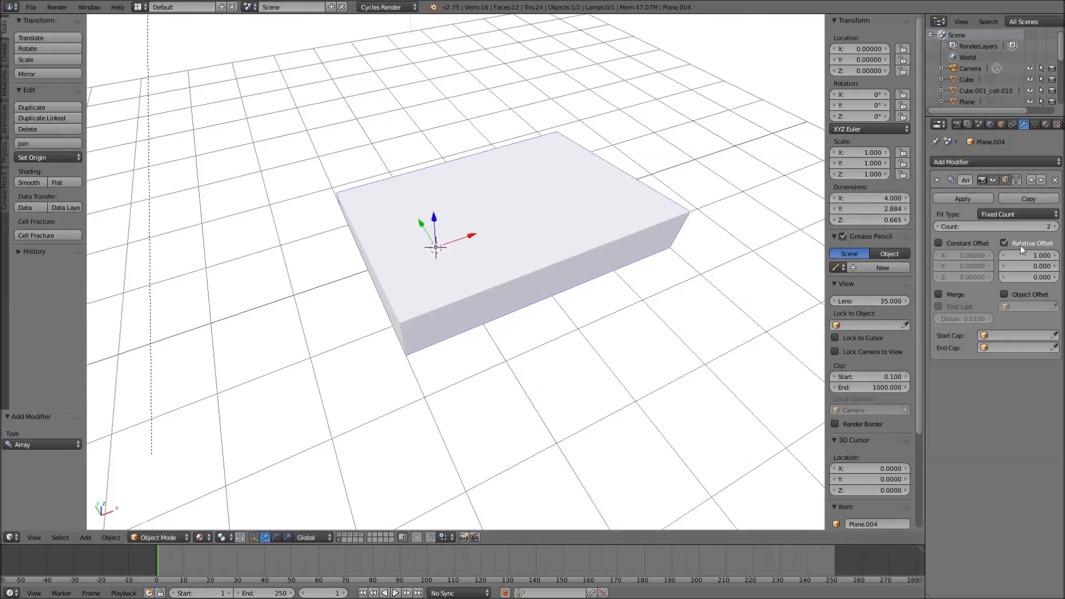
left_click(1007, 226)
type("1")
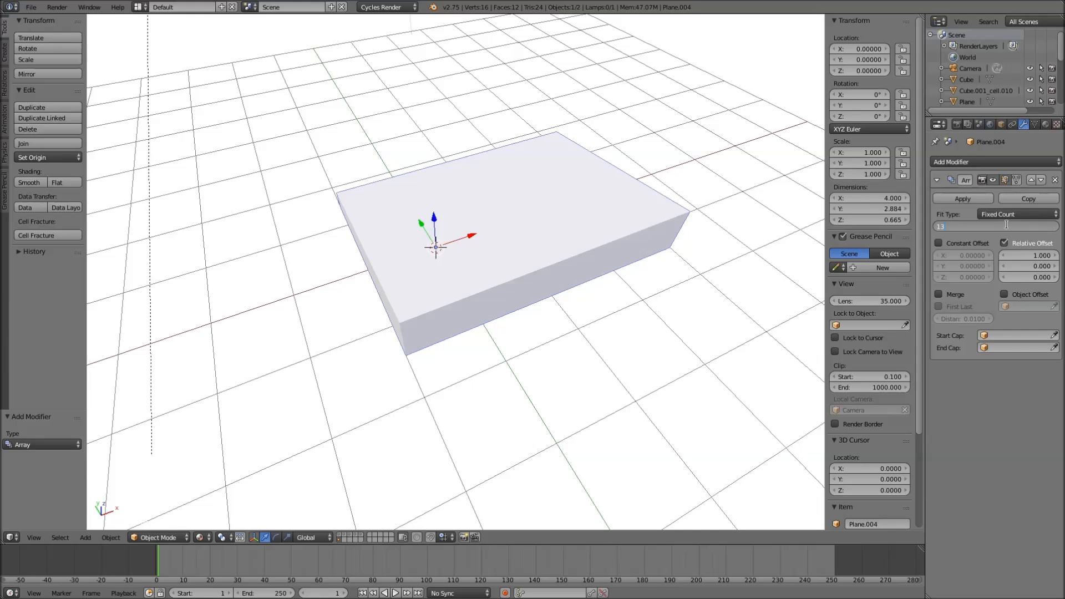
type("3")
key("Return")
scroll(594, 245, "down", 3)
middle_click_drag(618, 234, 602, 274)
scroll(602, 274, "down", 3)
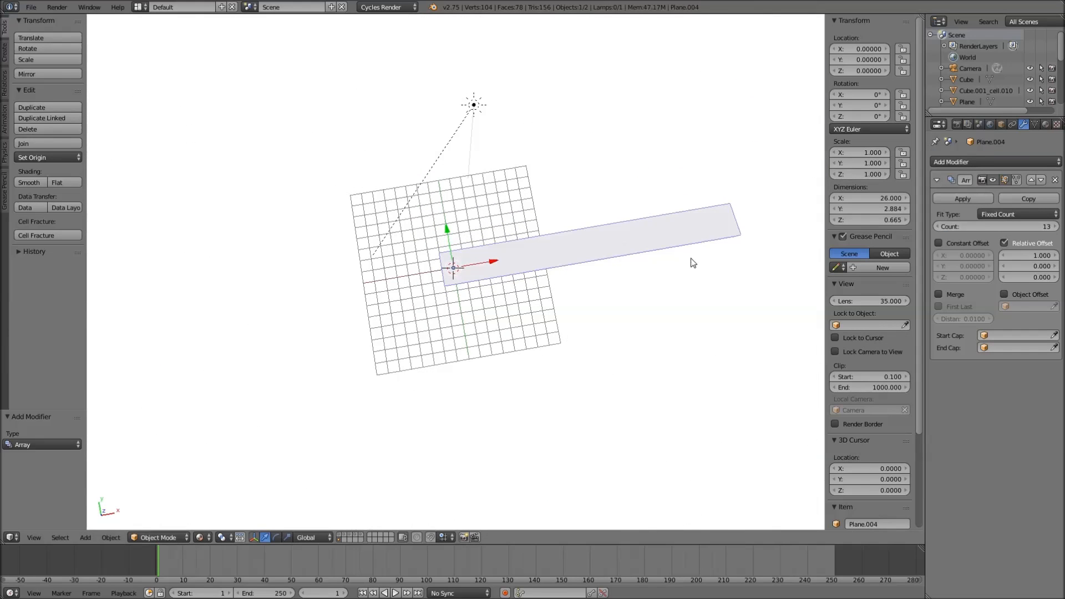
Add a second Array modifier with a relative offset of 0 in X and 1 in Y
left_click(980, 165)
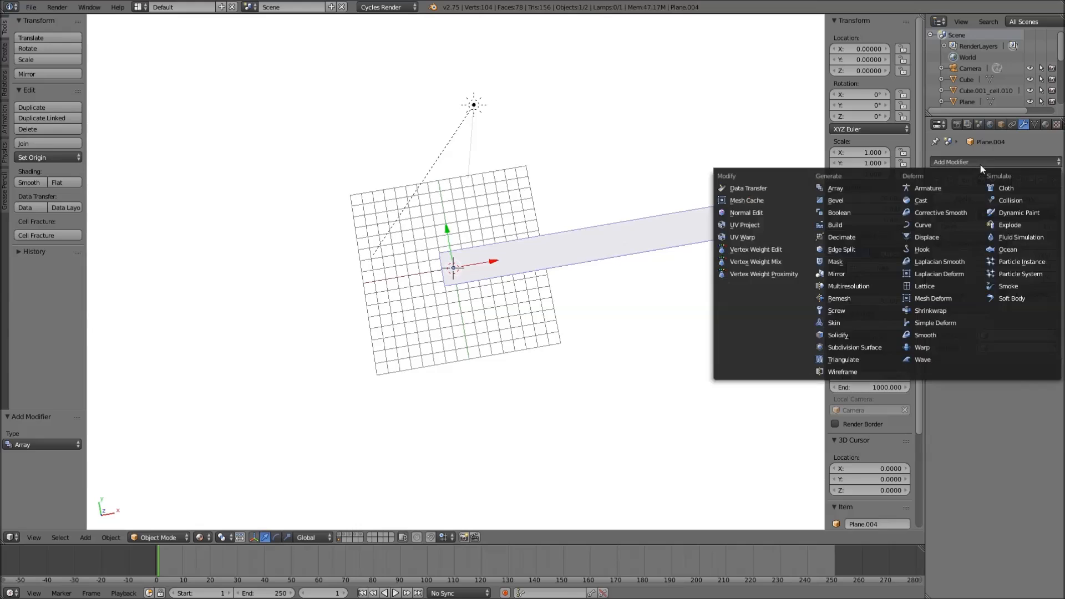
left_click(873, 189)
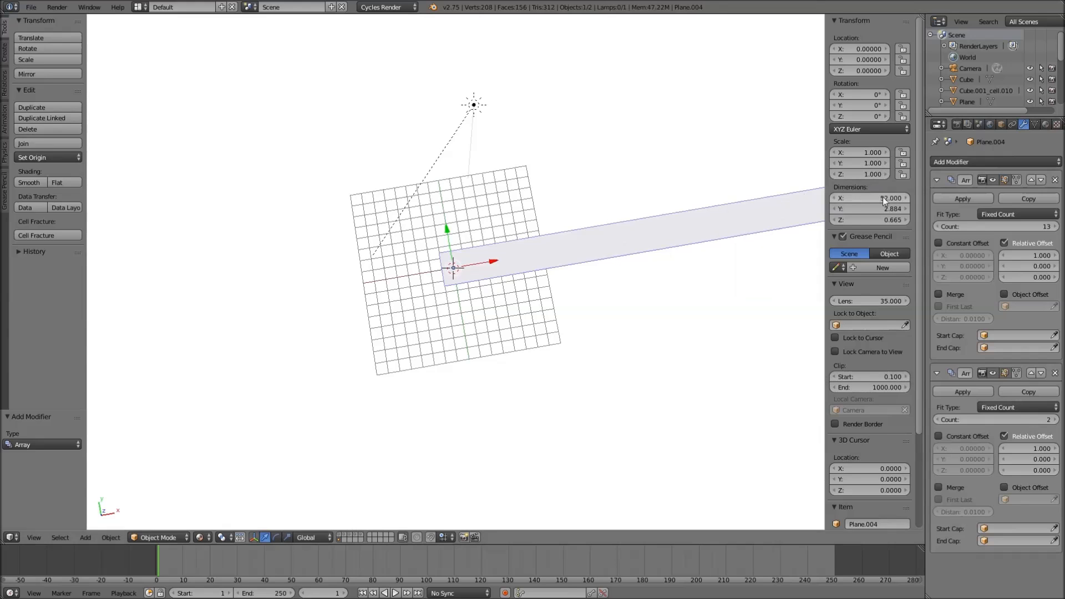
left_click(1027, 448)
type("0")
key("Tab")
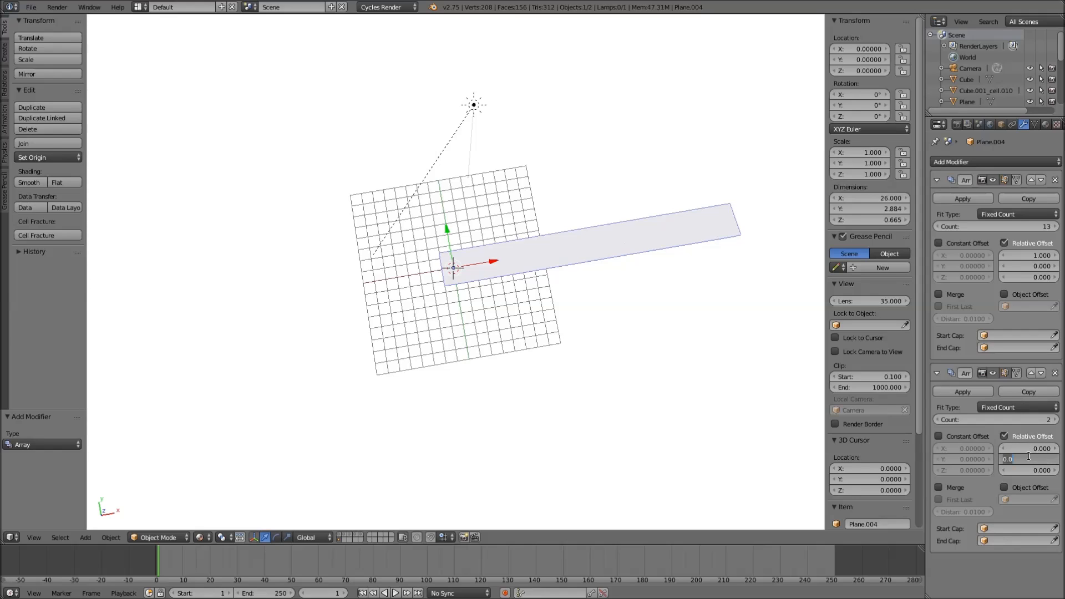
type("1")
key("Return")
Set the second Array modifier's count to 10 to build up the rows of roof tiles
left_click(1027, 417)
type("10")
key("Return")
scroll(630, 269, "down", 3)
scroll(631, 278, "up", 2)
middle_click_drag(645, 268, 419, 330)
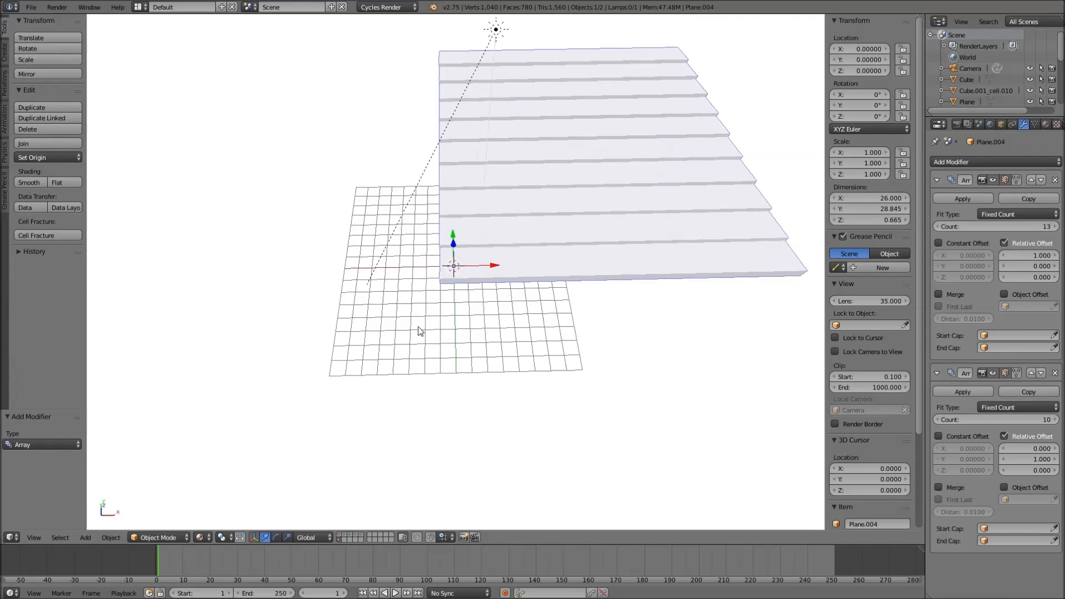
Apply both Array modifiers to the roof, the second one first
middle_click_drag(598, 223, 614, 240)
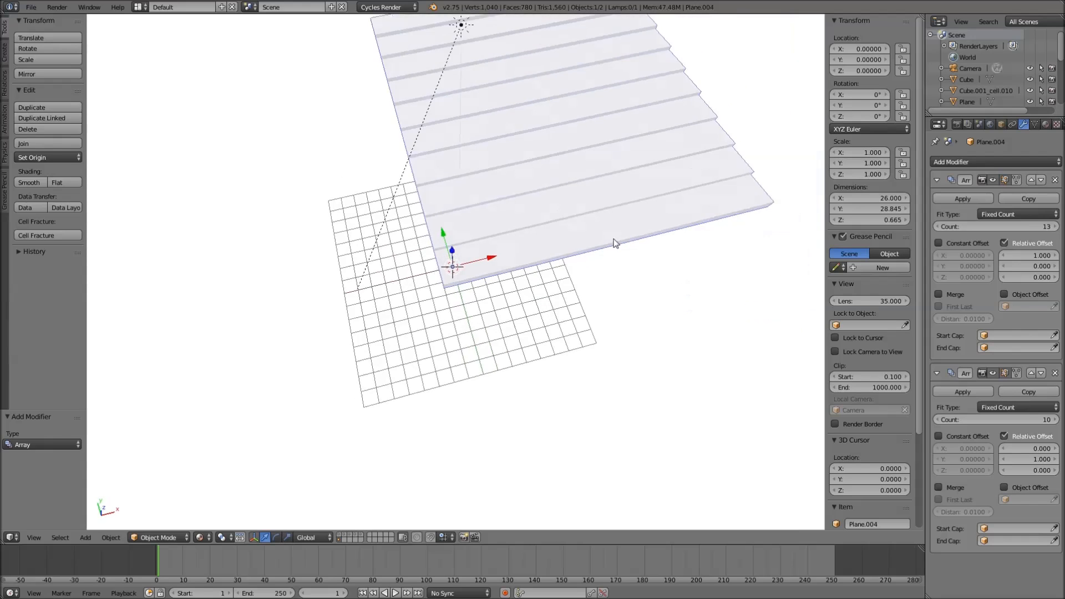
scroll(610, 240, "down", 4)
scroll(549, 249, "up", 5)
middle_click_drag(557, 258, 573, 237)
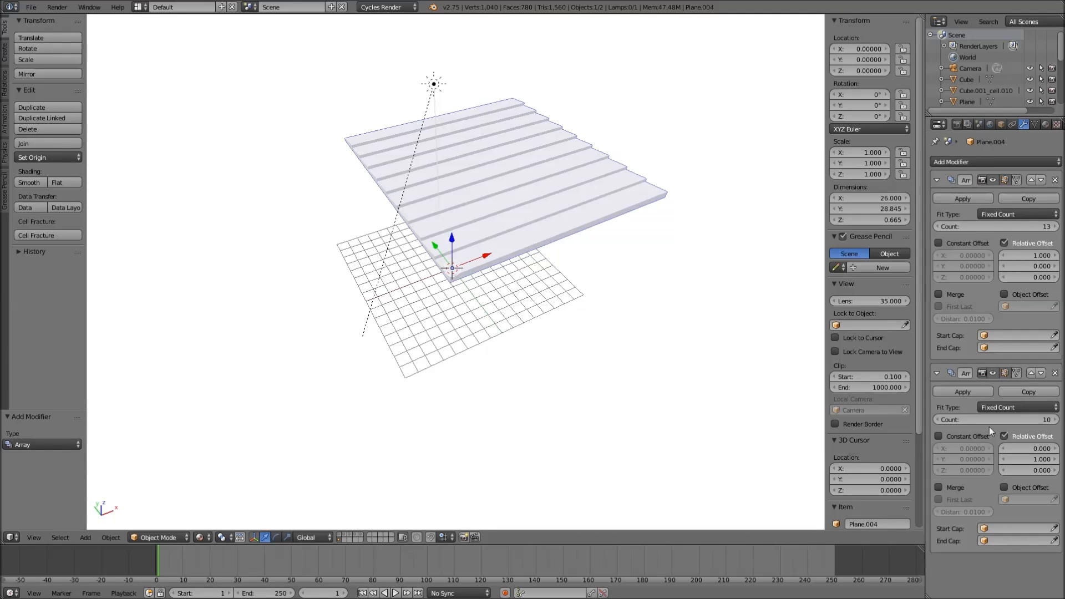
middle_click_drag(754, 222, 744, 146)
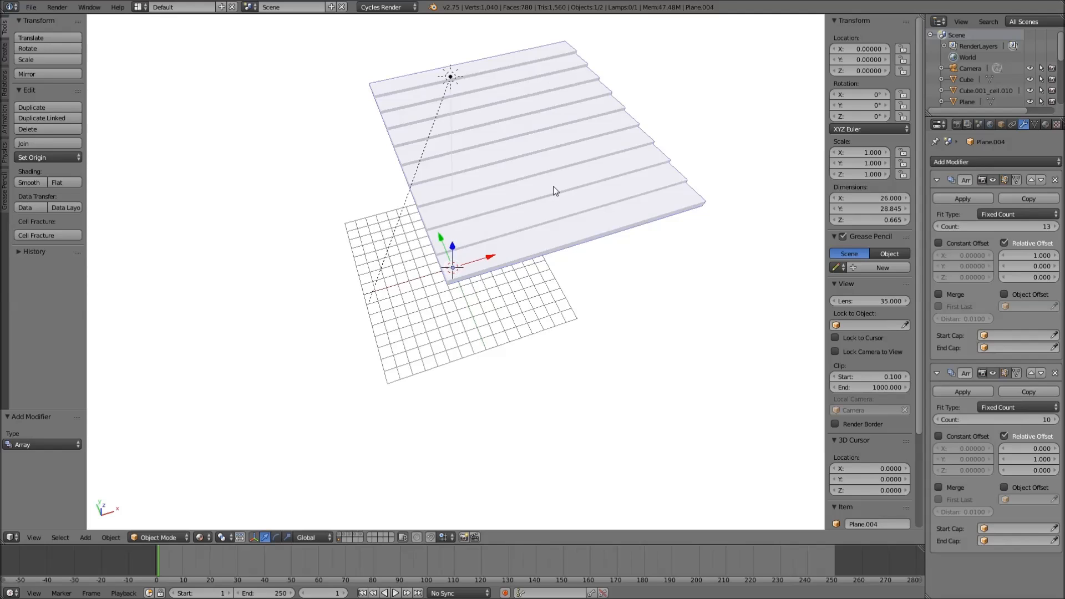
left_click(967, 391)
left_click(977, 200)
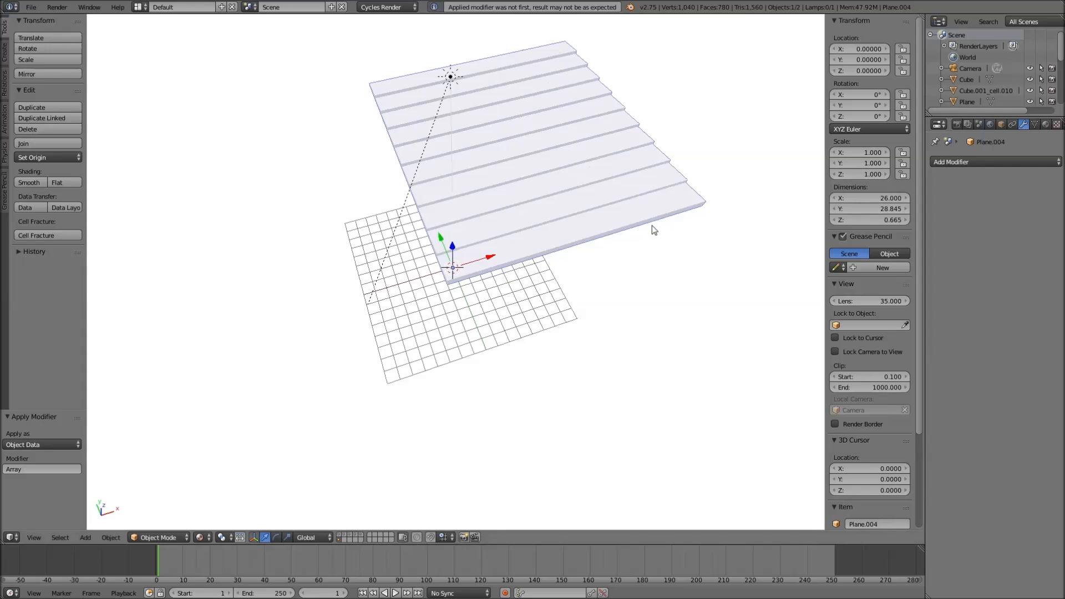
Scale the roof to about 0.55 and move it in top view so it is centred on the grid
key("KP_7")
scroll(651, 224, "down", 1)
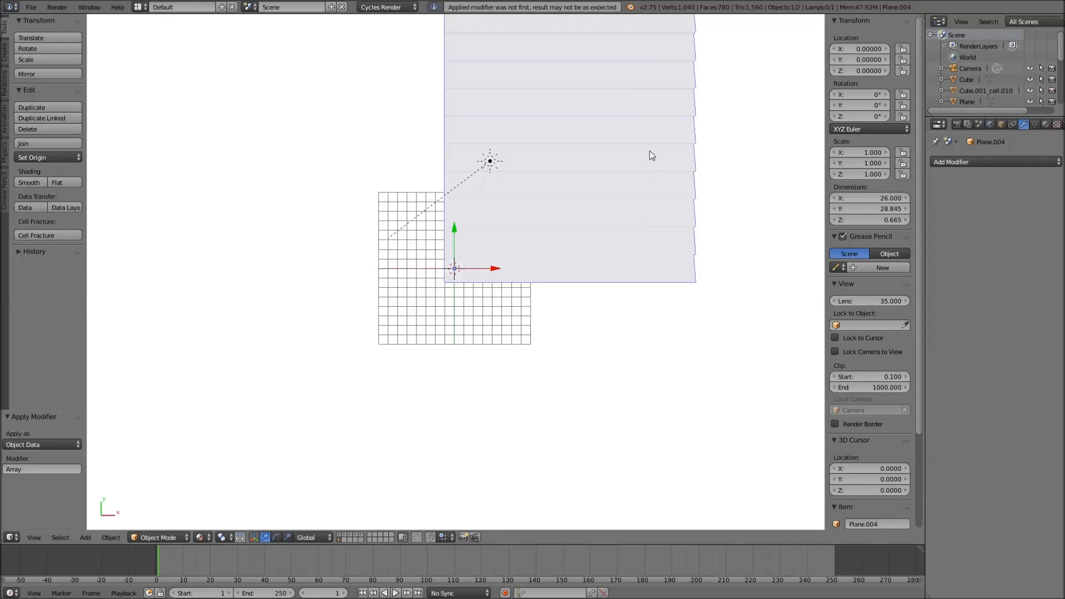
key("g")
left_click(536, 281)
key("s")
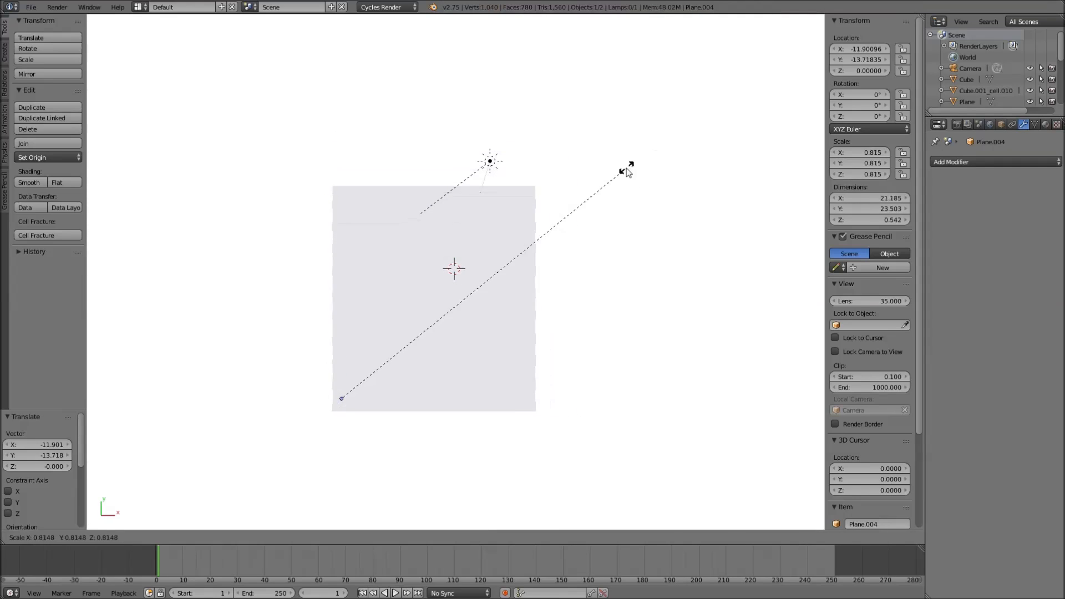
left_click(514, 234)
key("g")
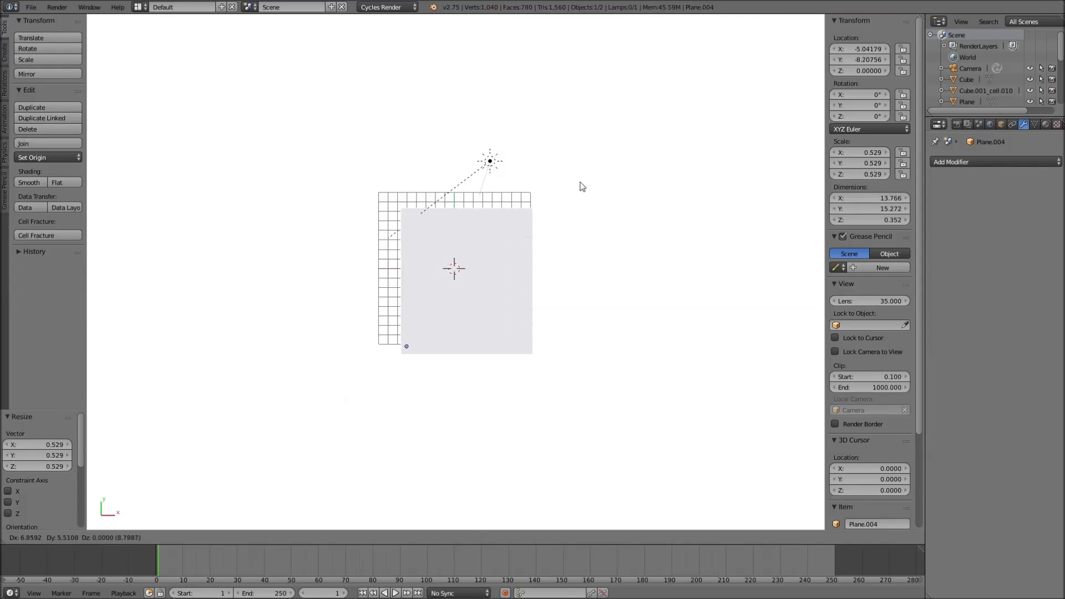
left_click(564, 172)
key("s")
left_click(580, 175)
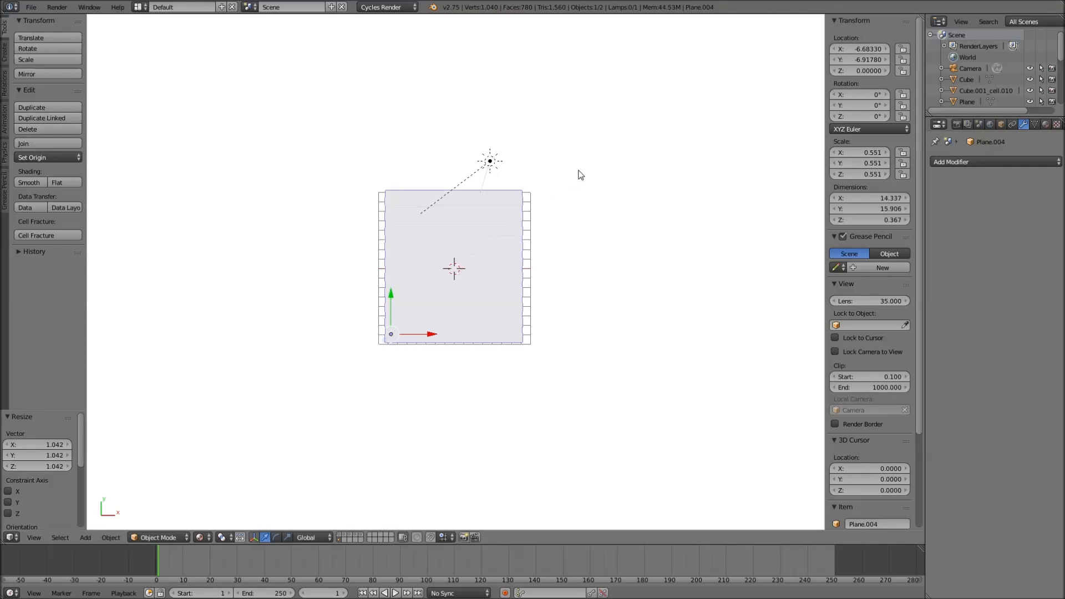
Assign the existing roof01 material to the roof object
key("KP_0")
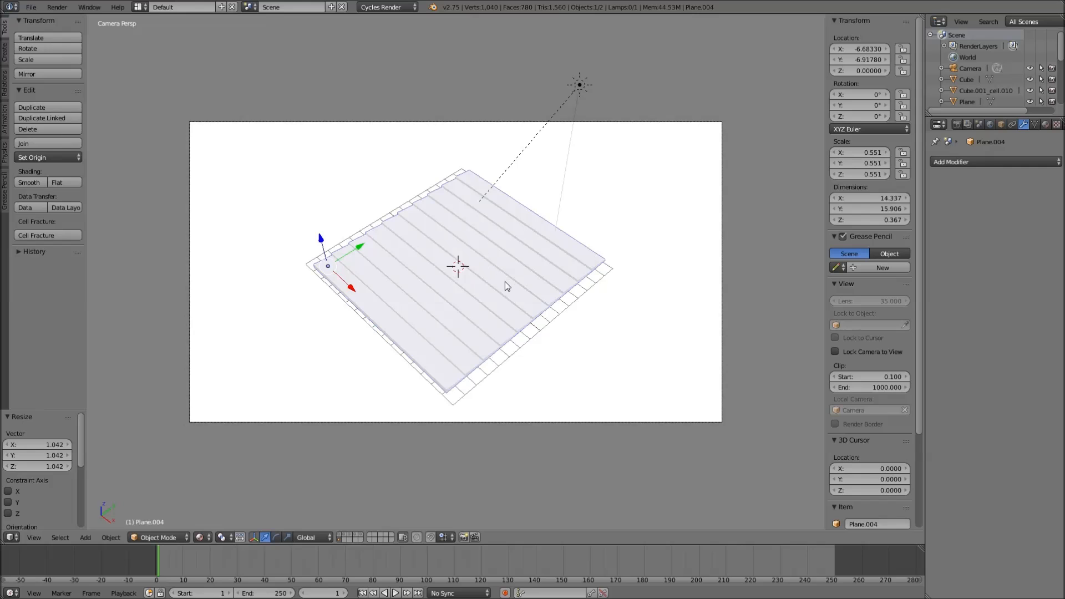
scroll(506, 281, "up", 5)
scroll(508, 266, "up", 3)
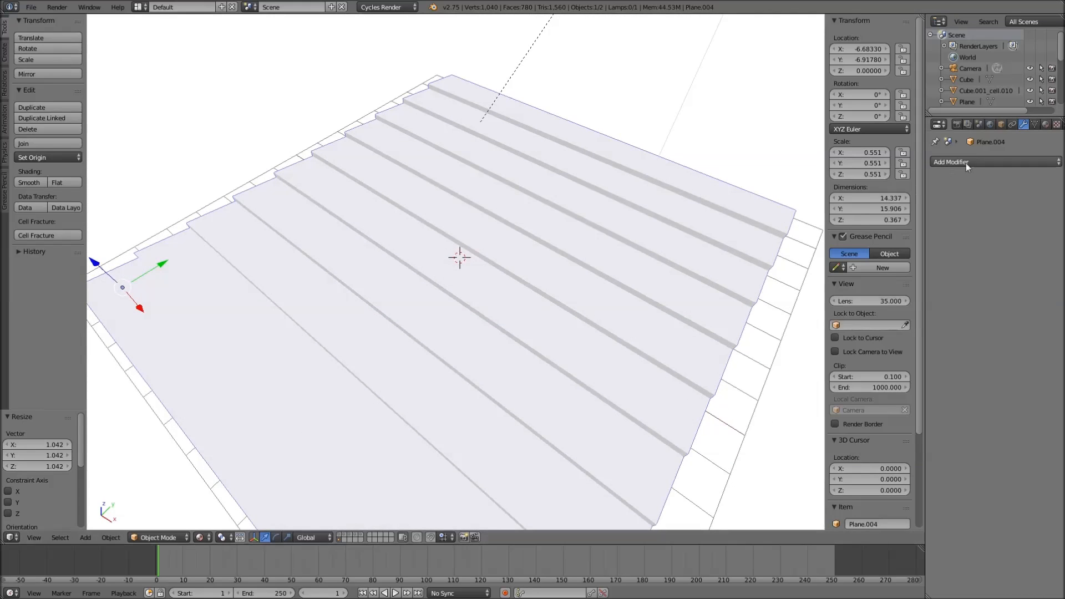
left_click(1045, 125)
left_click(938, 196)
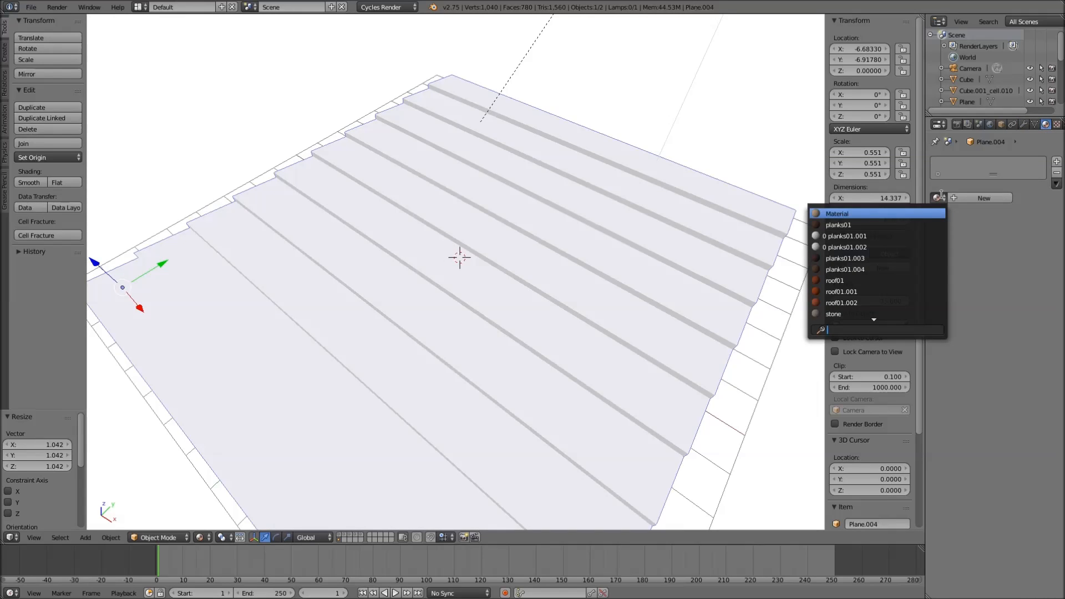
left_click(874, 281)
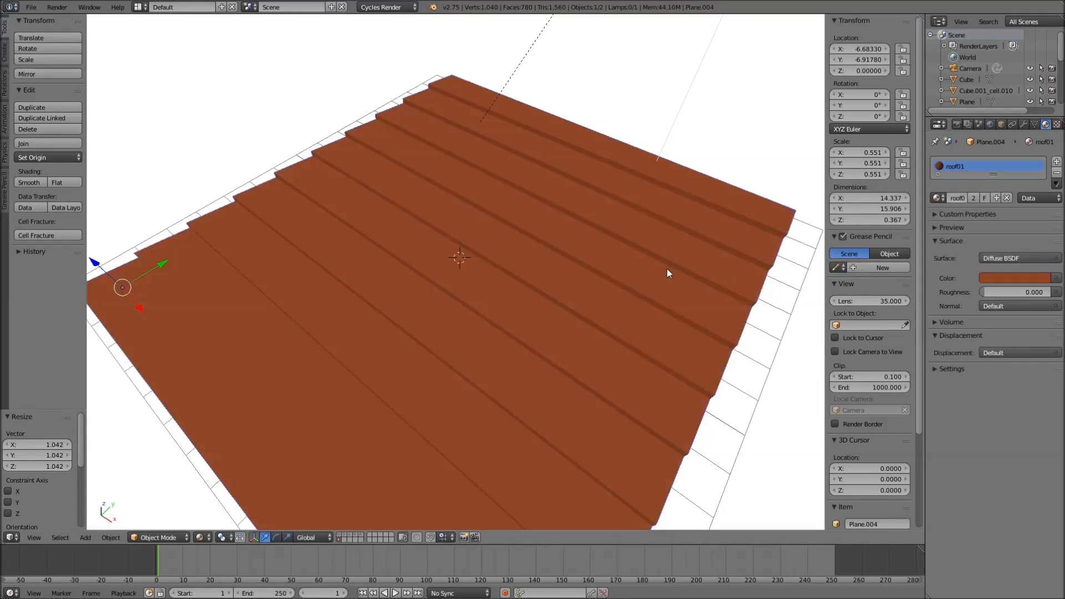
Render the roof from the camera and inspect the overlapping rows
key("KP_0")
key("F12")
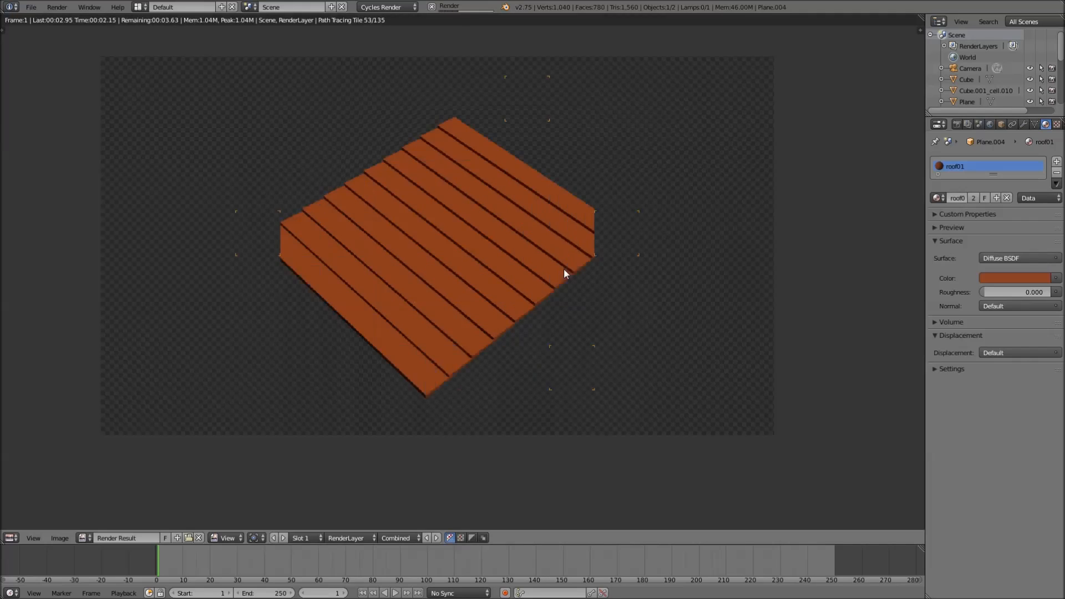
scroll(386, 253, "up", 3)
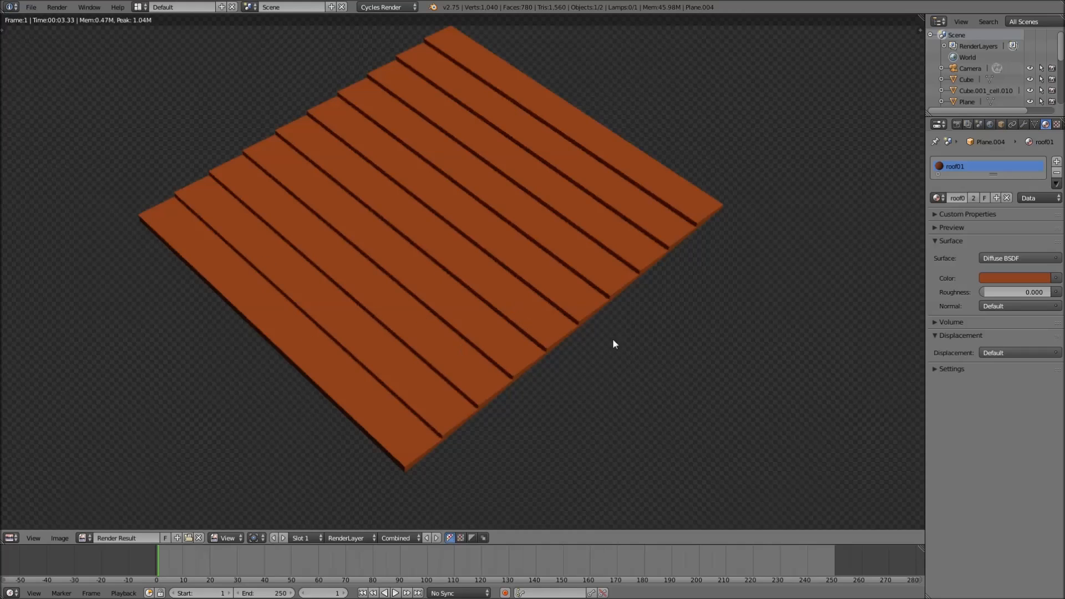
scroll(532, 206, "up", 3)
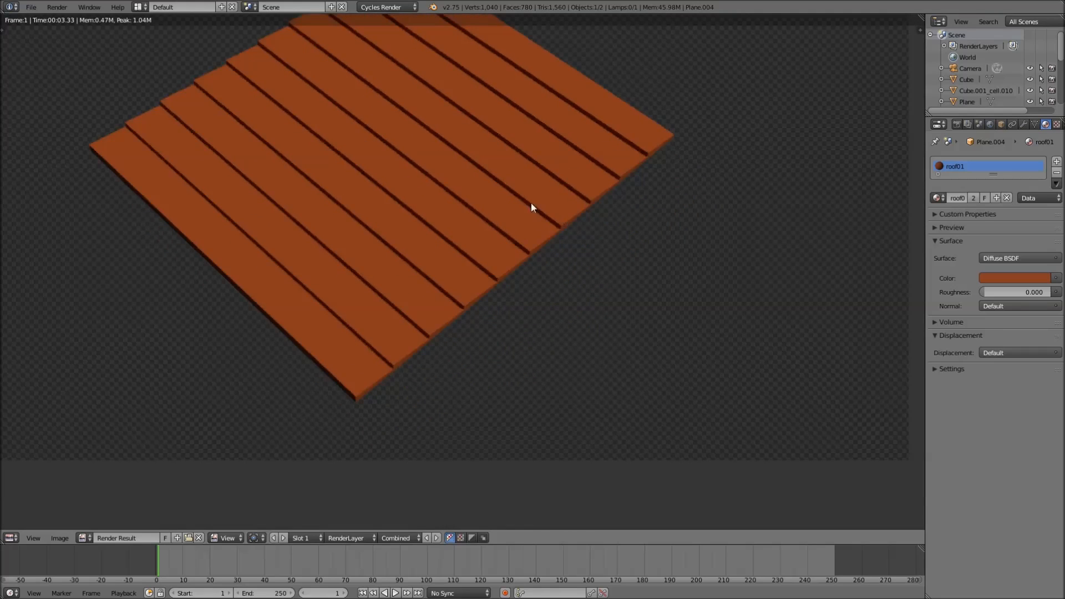
scroll(573, 274, "down", 3)
key("Escape")
Select random parts of the roof mesh at about 5% and extend the selection to the whole linked tiles
middle_click_drag(553, 249, 529, 285)
scroll(528, 296, "up", 3)
key("Tab")
key("a")
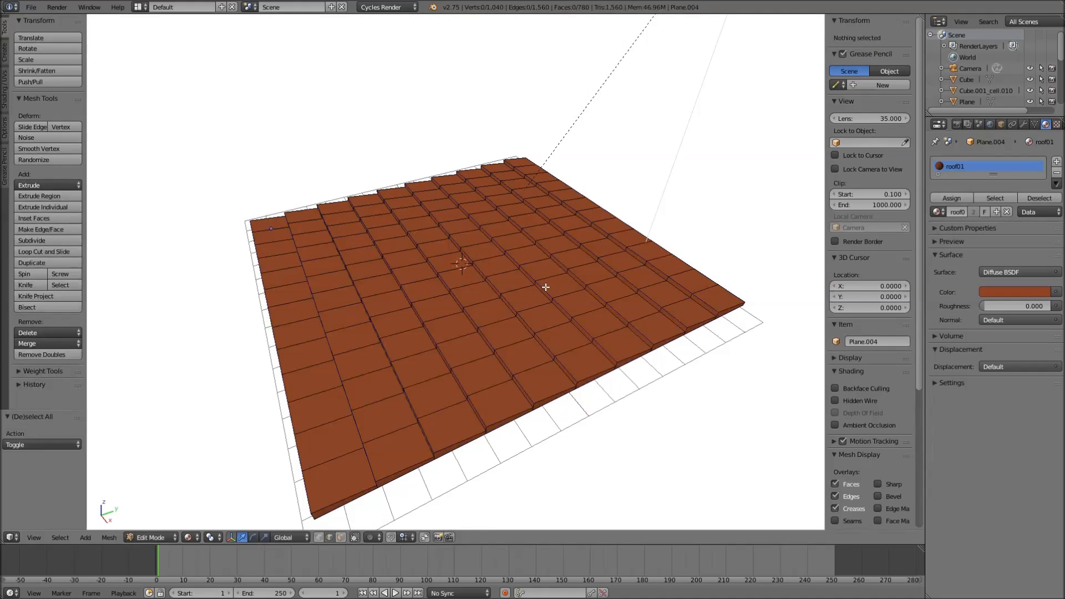
key("space")
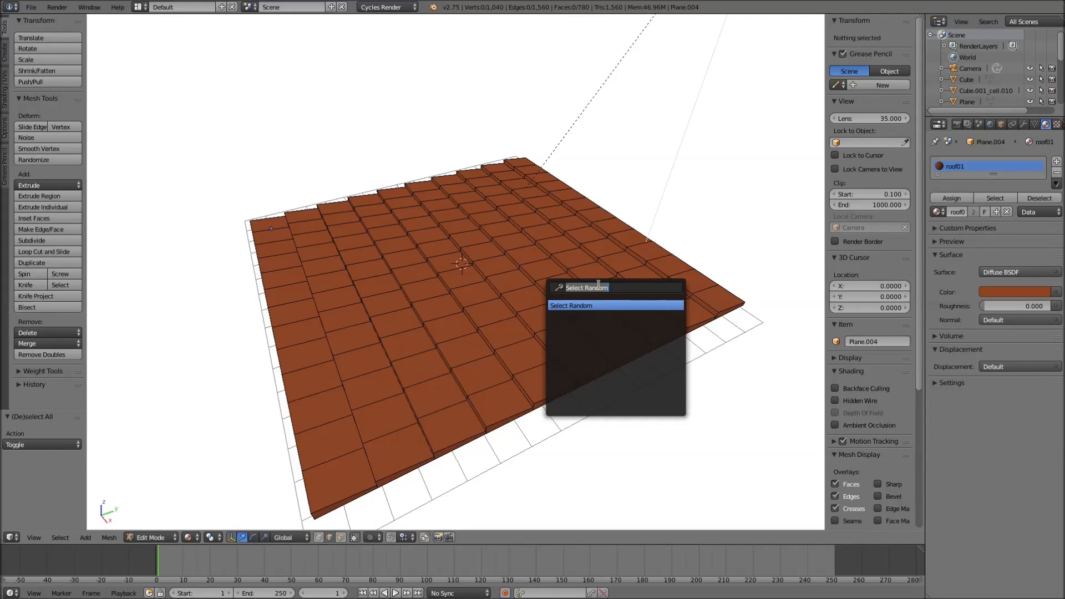
key("Return")
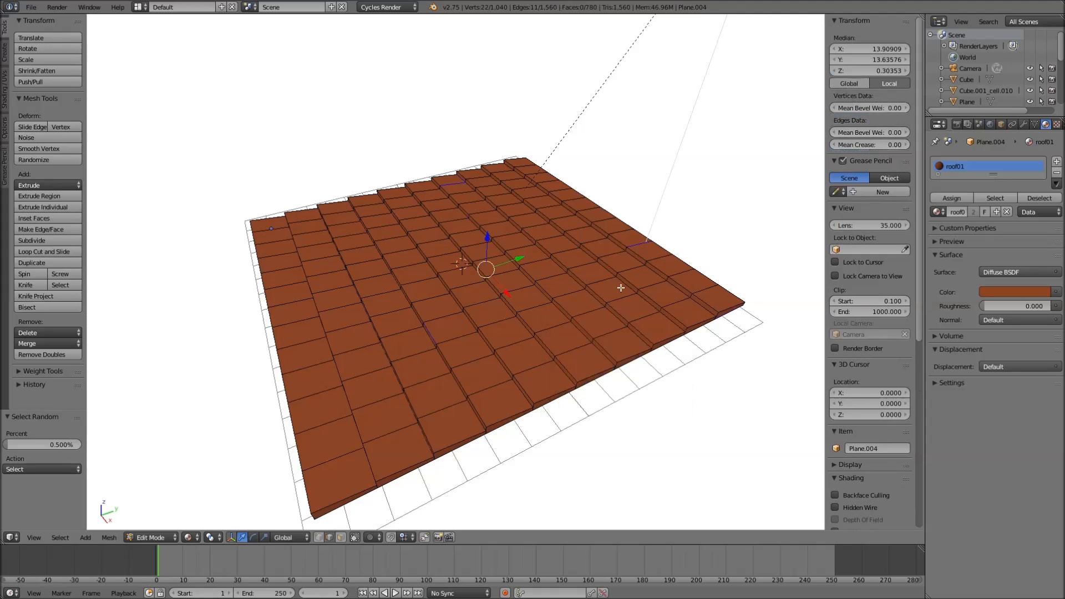
left_click_drag(9, 448, 12, 444)
middle_click_drag(333, 340, 418, 321)
mouse_move(481, 340)
middle_mouse_down()
mouse_move(476, 323)
mouse_move(479, 344)
middle_mouse_up()
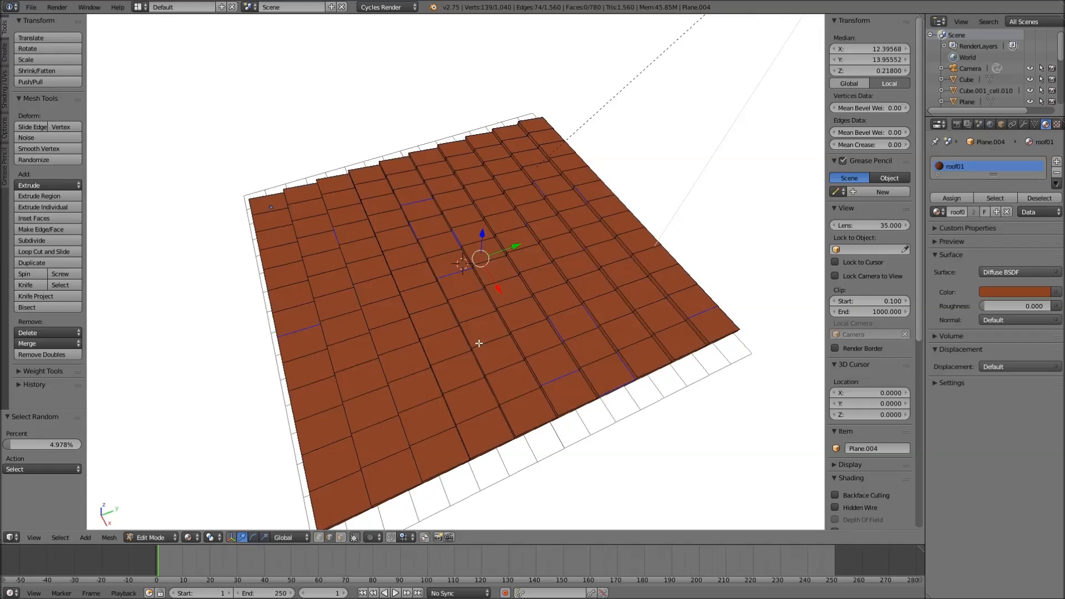
key("ctrl+l")
Raise the randomly selected tiles by about 0.08 along Z
middle_click_drag(424, 304, 604, 277)
scroll(565, 307, "up", 3)
middle_click_drag(565, 307, 507, 214)
scroll(533, 283, "up", 3)
scroll(504, 213, "up", 1)
left_click_drag(509, 213, 508, 212)
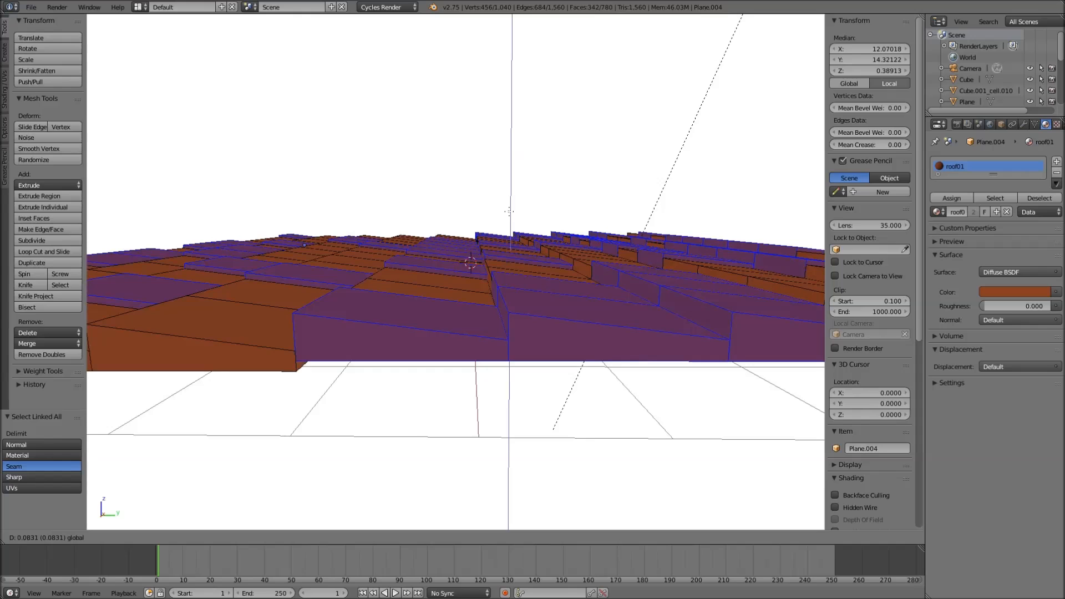
left_click_drag(508, 211, 509, 211)
middle_click_drag(509, 211, 541, 314)
Select another random set of whole linked tiles and offset them slightly along Z
key("a")
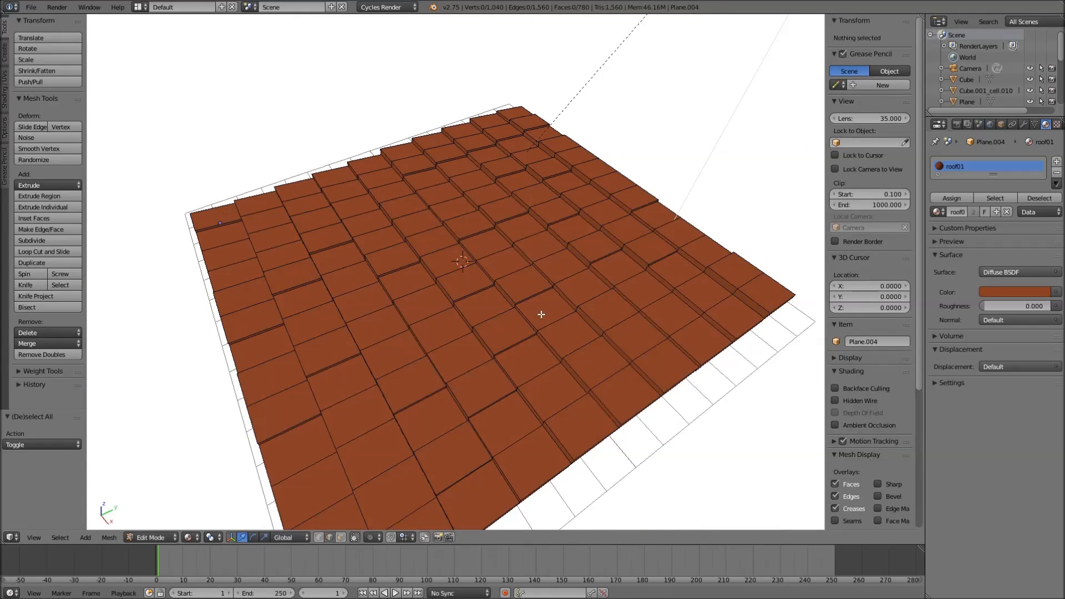
key("space")
key("Return")
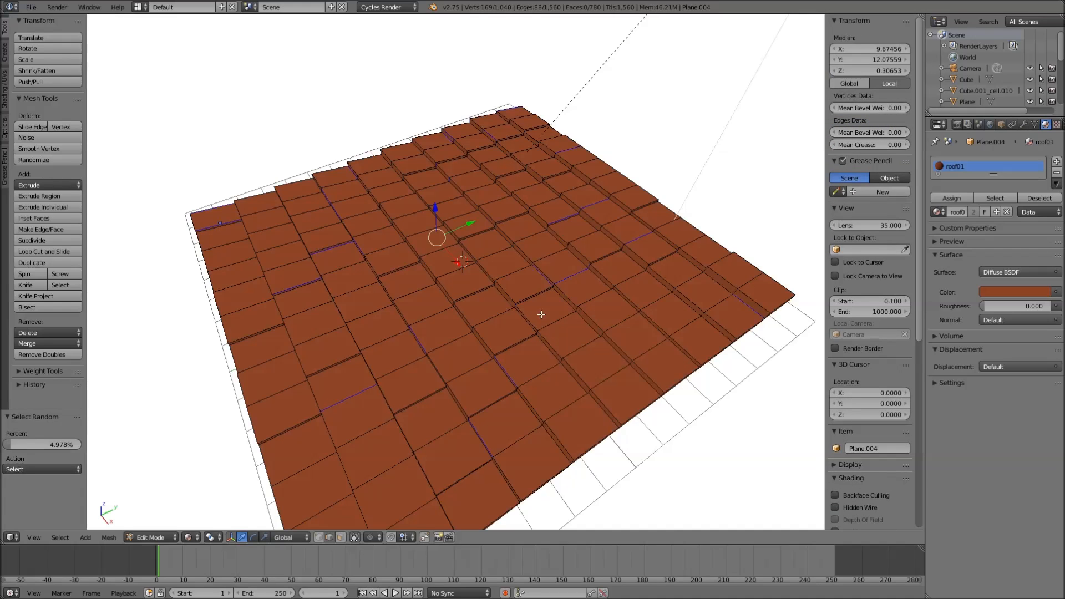
key("ctrl+l")
middle_click_drag(541, 314, 472, 189)
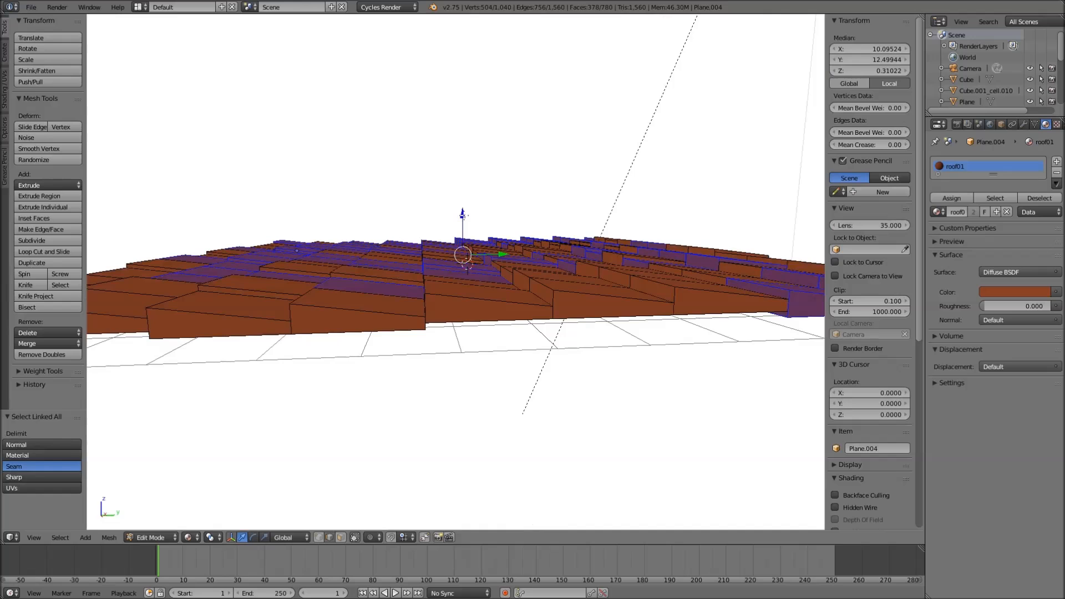
left_click_drag(462, 215, 463, 218)
middle_click_drag(465, 219, 532, 305)
Select a third random set of whole linked tiles and lower them slightly along Z
key("Tab")
key("Tab")
key("a")
key("space")
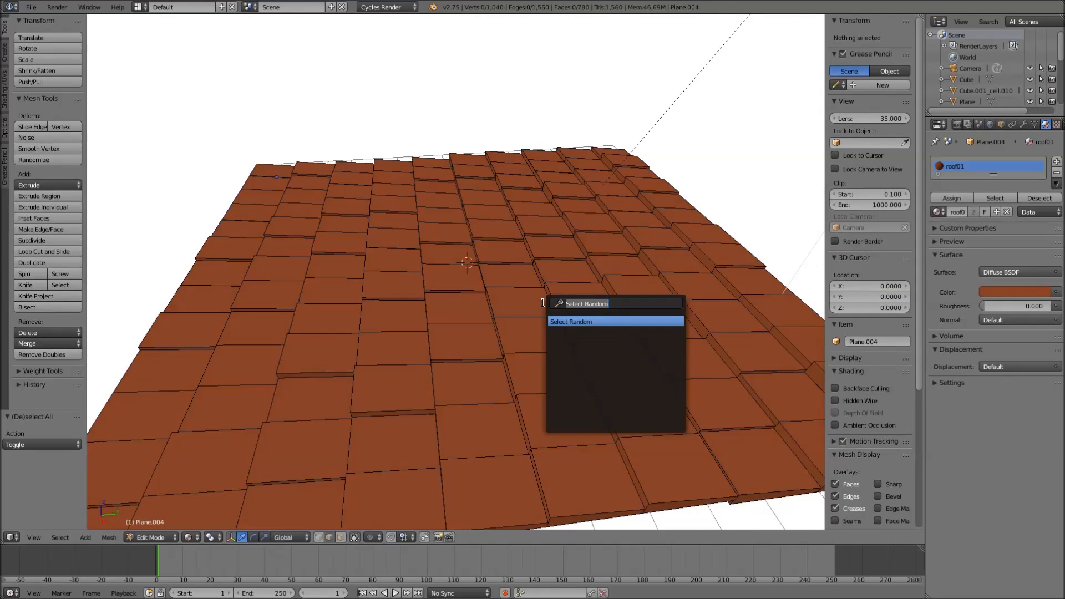
key("Return")
middle_click_drag(544, 303, 559, 263)
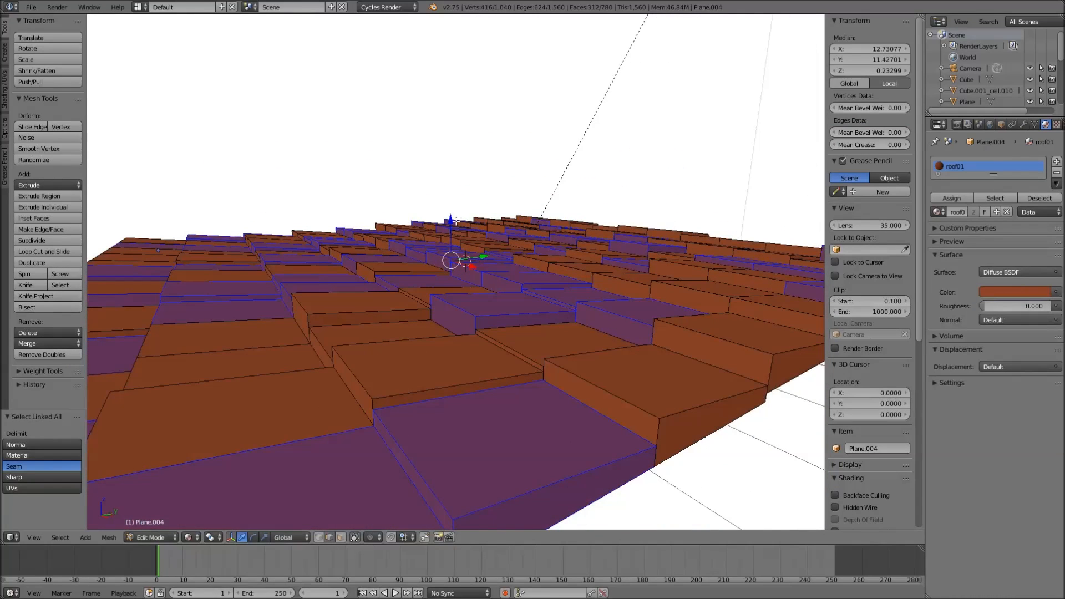
left_click_drag(451, 221, 450, 224)
key("Tab")
Render the roof from the camera and examine the uneven heights of the tiles
middle_click_drag(452, 271, 454, 304)
key("KP_0")
key("F12")
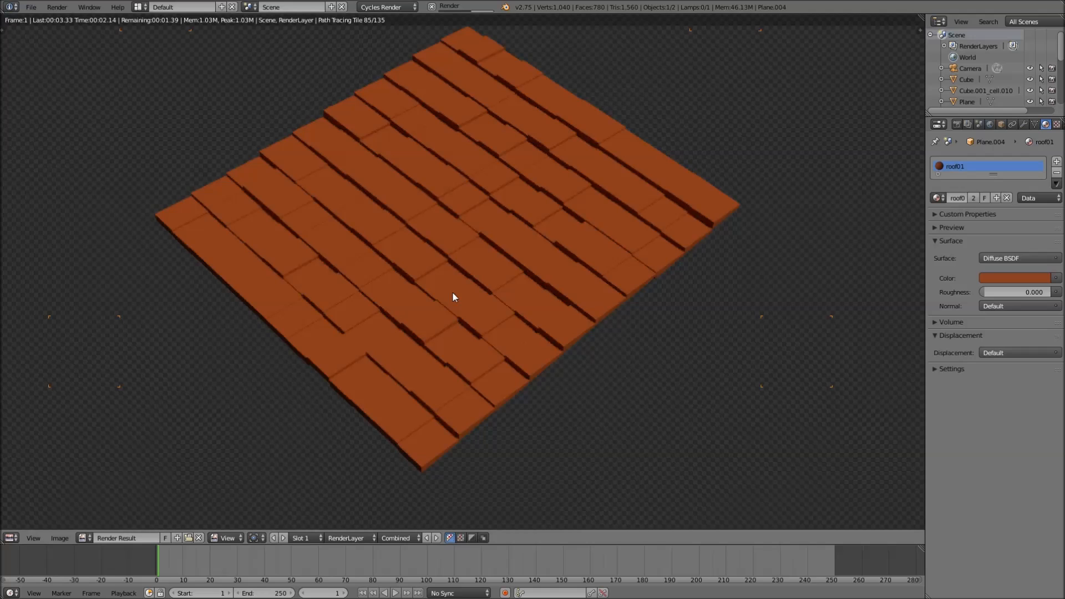
scroll(451, 291, "up", 3)
middle_click_drag(481, 252, 512, 286)
scroll(511, 286, "down", 6)
scroll(511, 286, "up", 2)
scroll(511, 286, "down", 4)
scroll(517, 308, "up", 5)
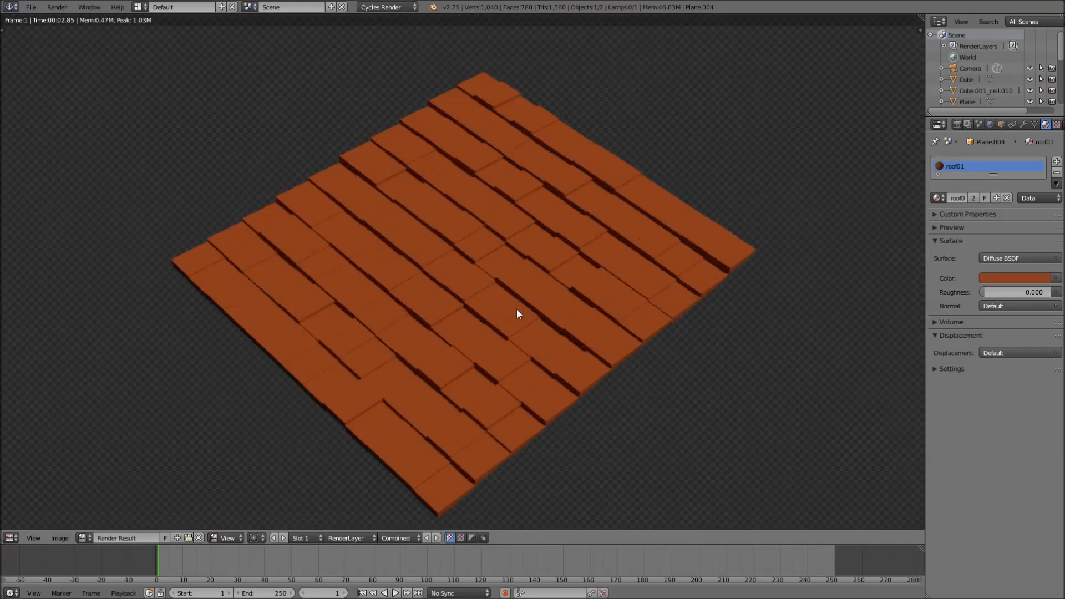
scroll(522, 305, "down", 2)
scroll(521, 304, "up", 2)
key("Escape")
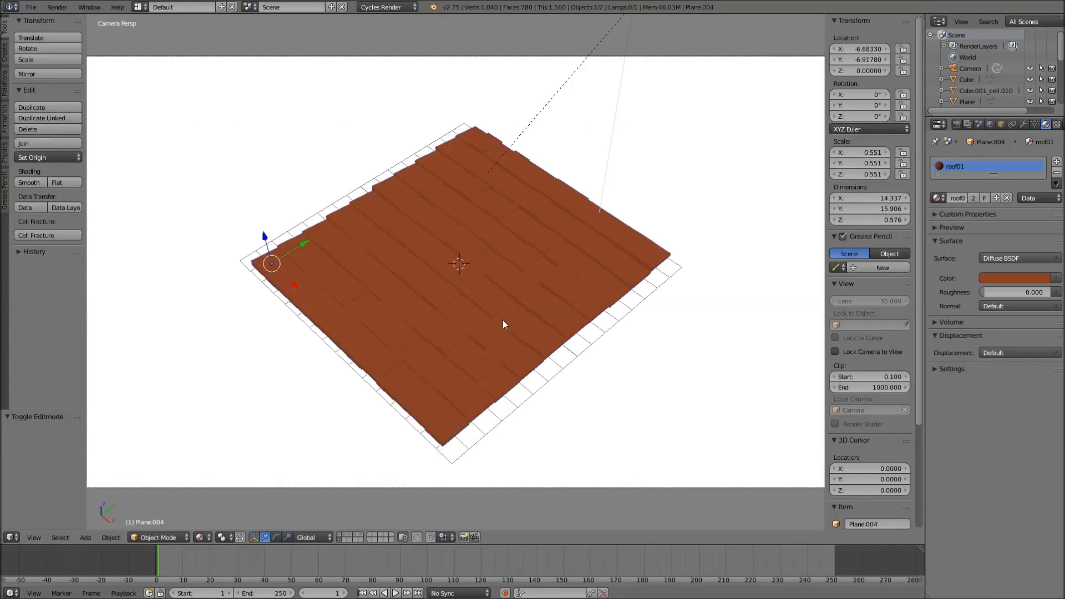
Add two more material slots to the roof, using the existing materials roof01.001 and roof01.002
middle_click_drag(509, 319, 564, 326)
scroll(521, 309, "up", 5)
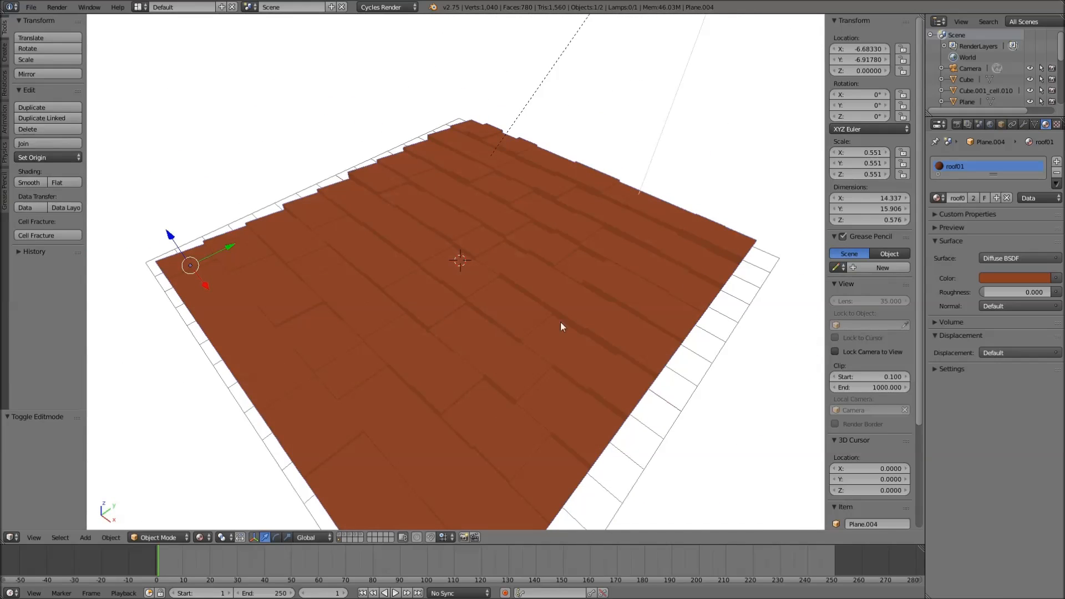
left_click(1057, 162)
left_click(937, 224)
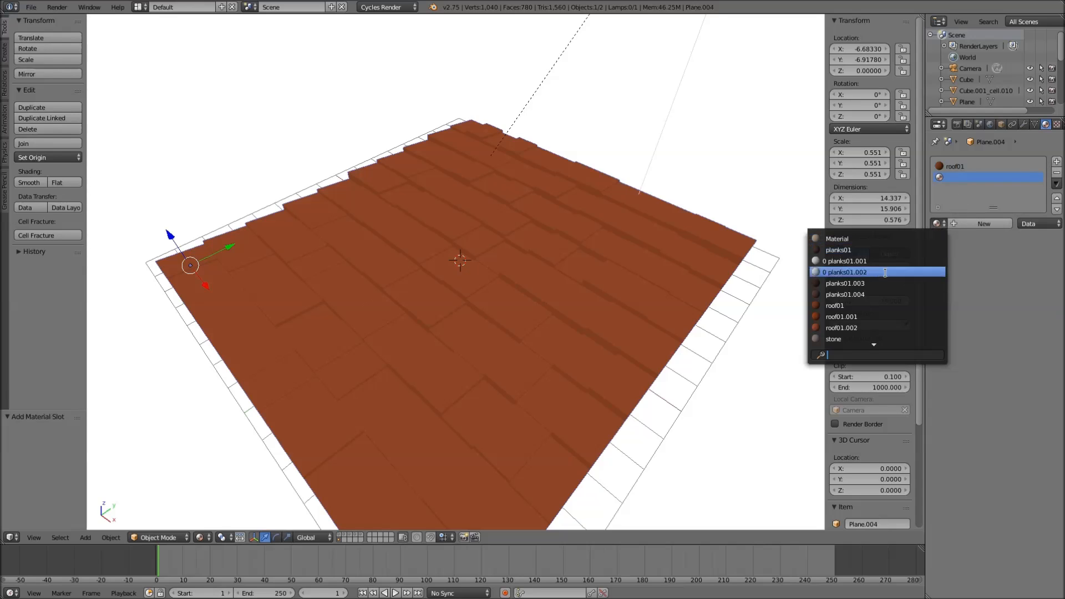
left_click(870, 316)
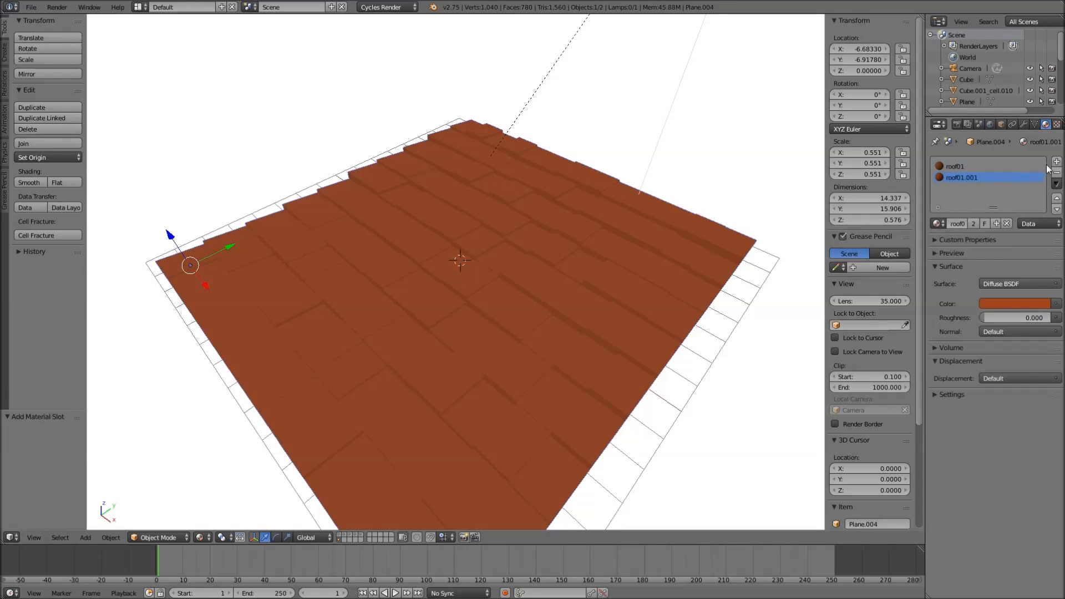
left_click(1056, 162)
left_click(937, 224)
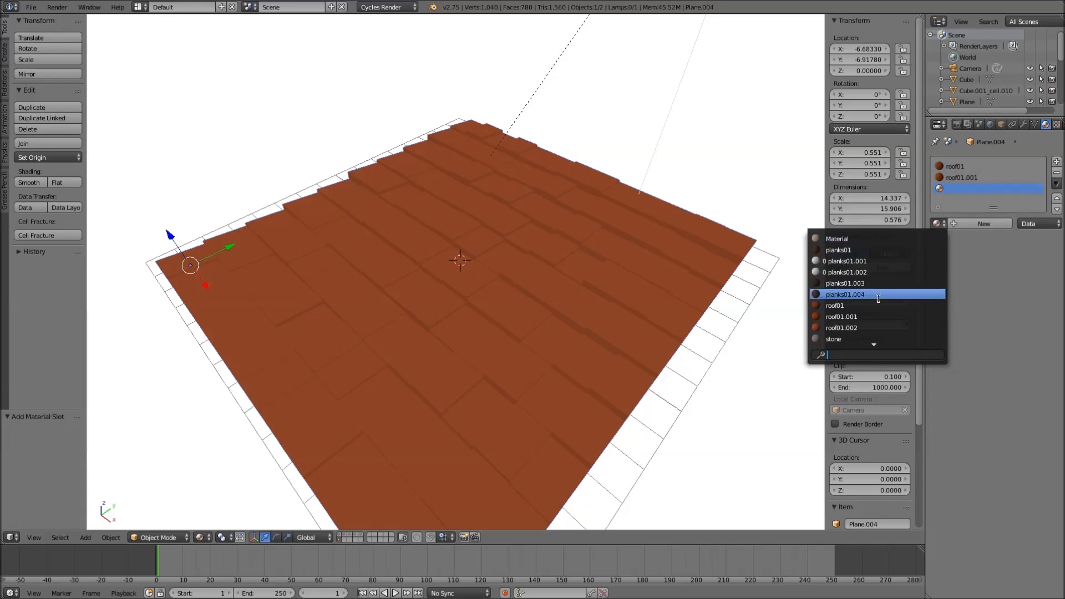
left_click(872, 328)
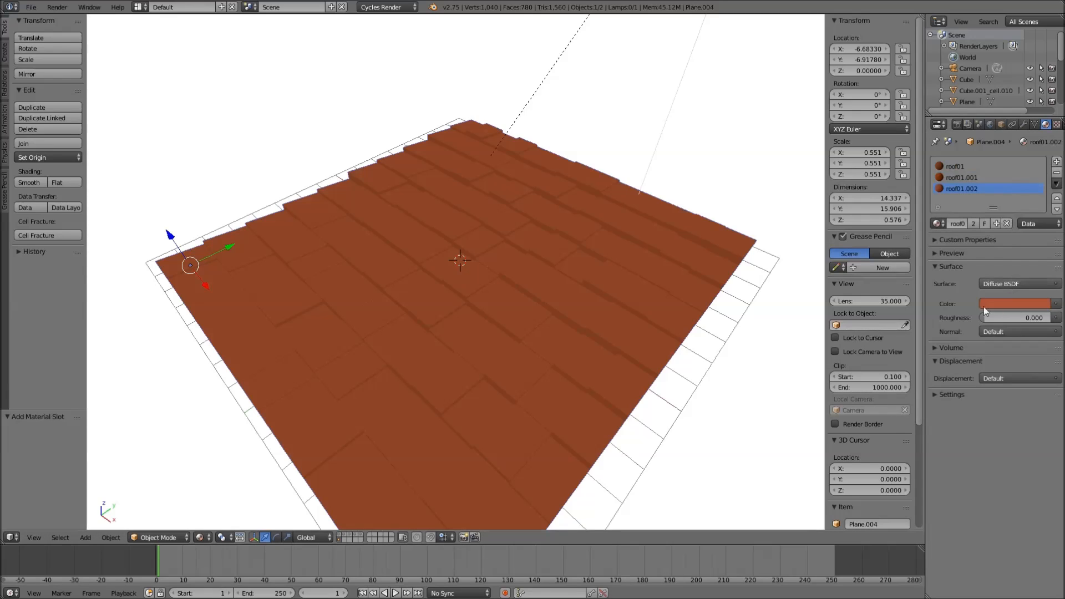
left_click(957, 168)
left_click(957, 178)
left_click(959, 187)
Select a random set of whole linked tiles on the roof and assign them the roof01.001 material
scroll(716, 222, "up", 2)
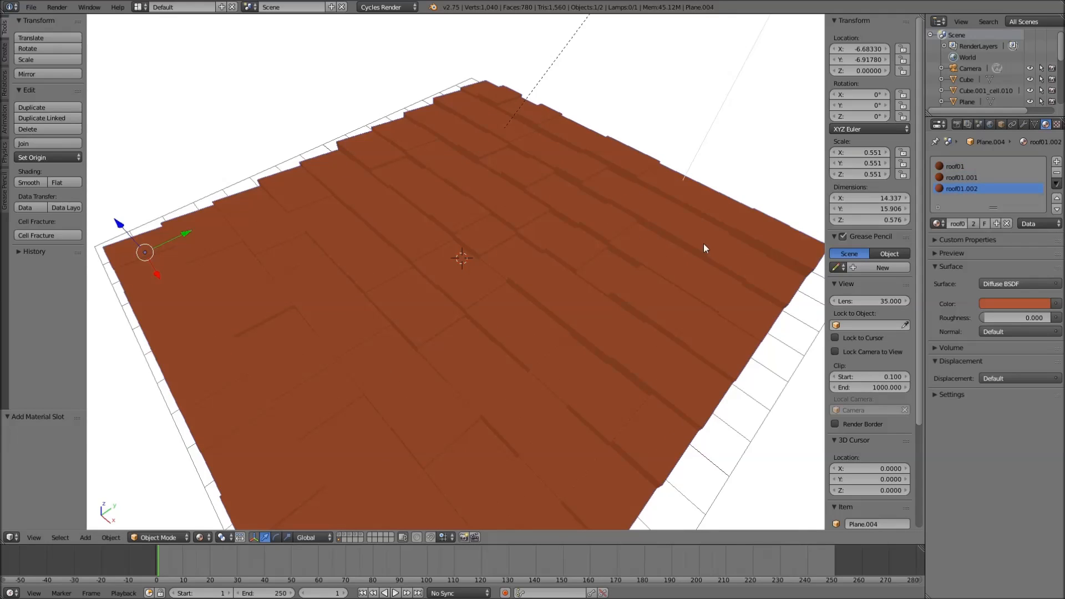
key("Tab")
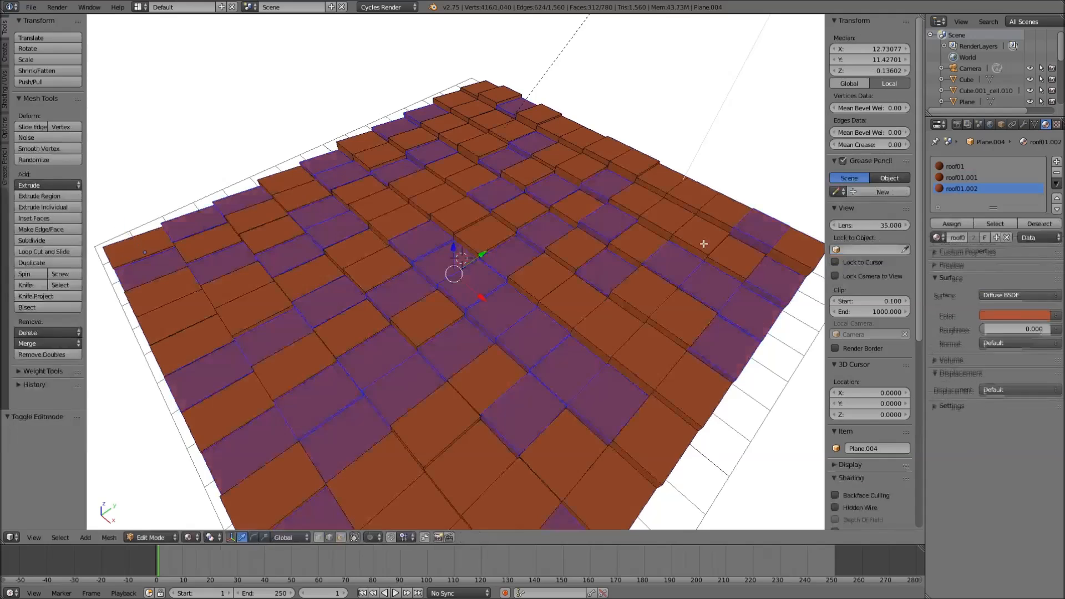
key("a")
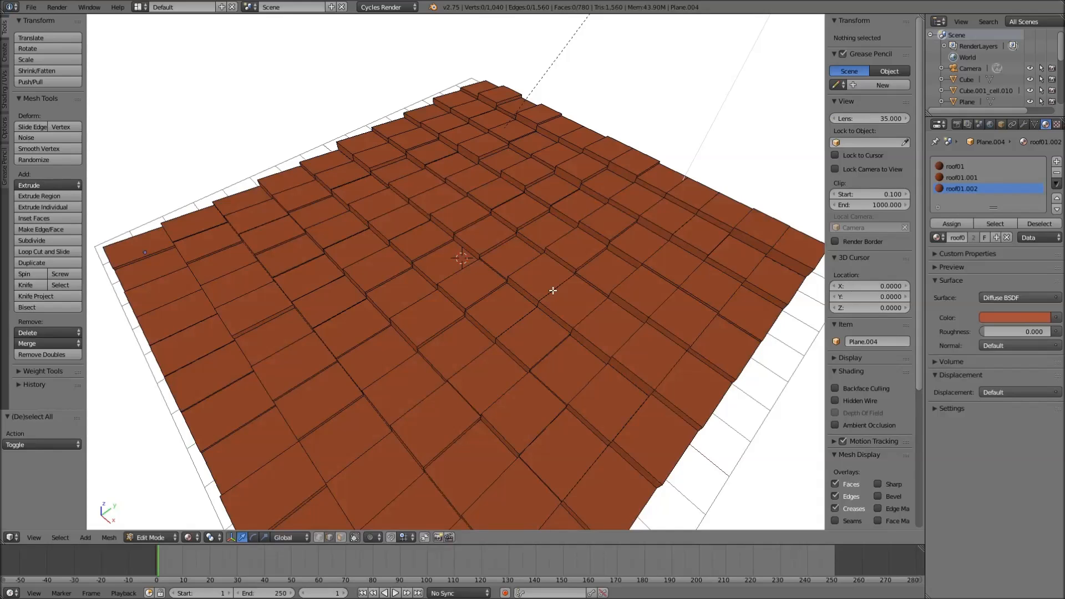
key("space")
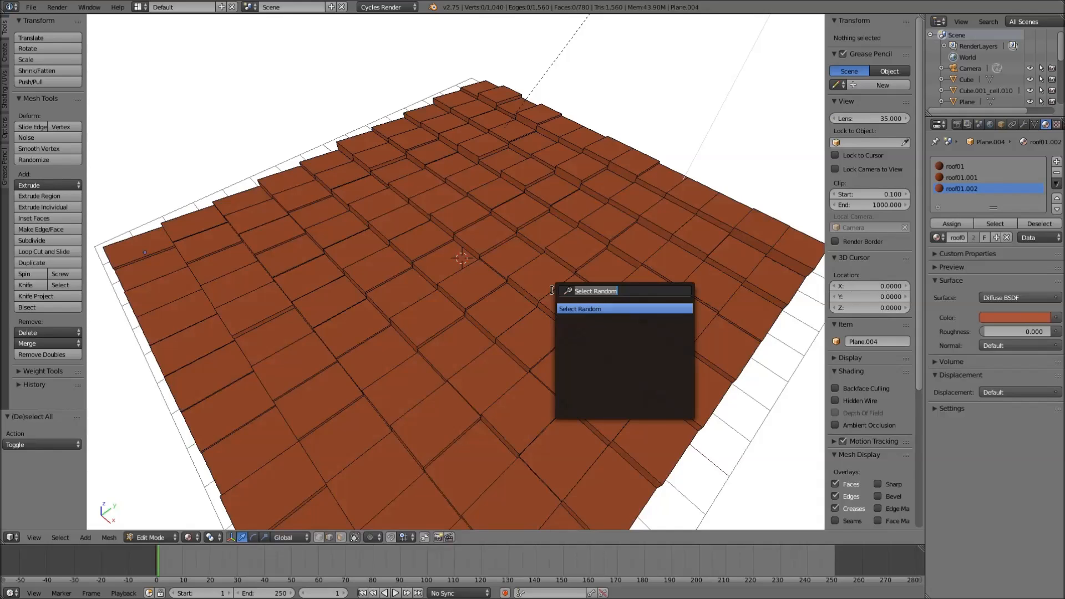
key("Return")
key("ctrl+l")
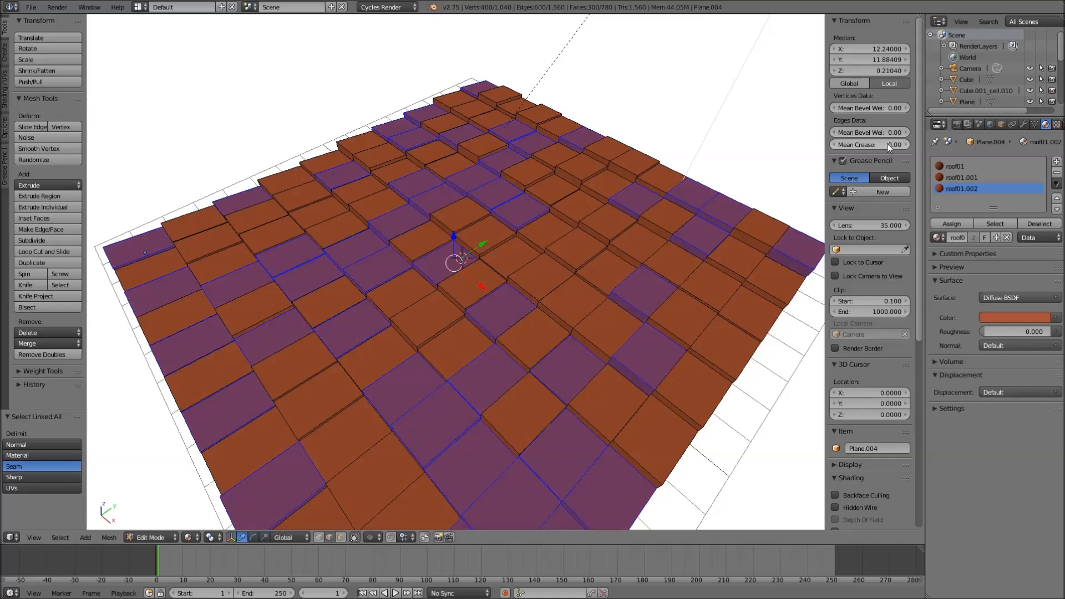
left_click(972, 178)
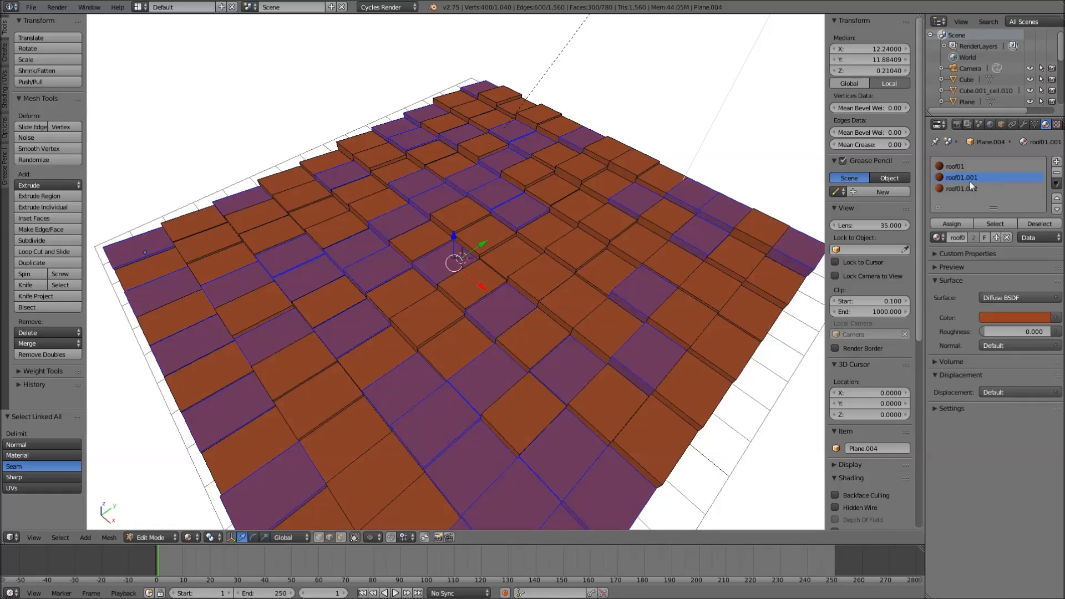
left_click(951, 223)
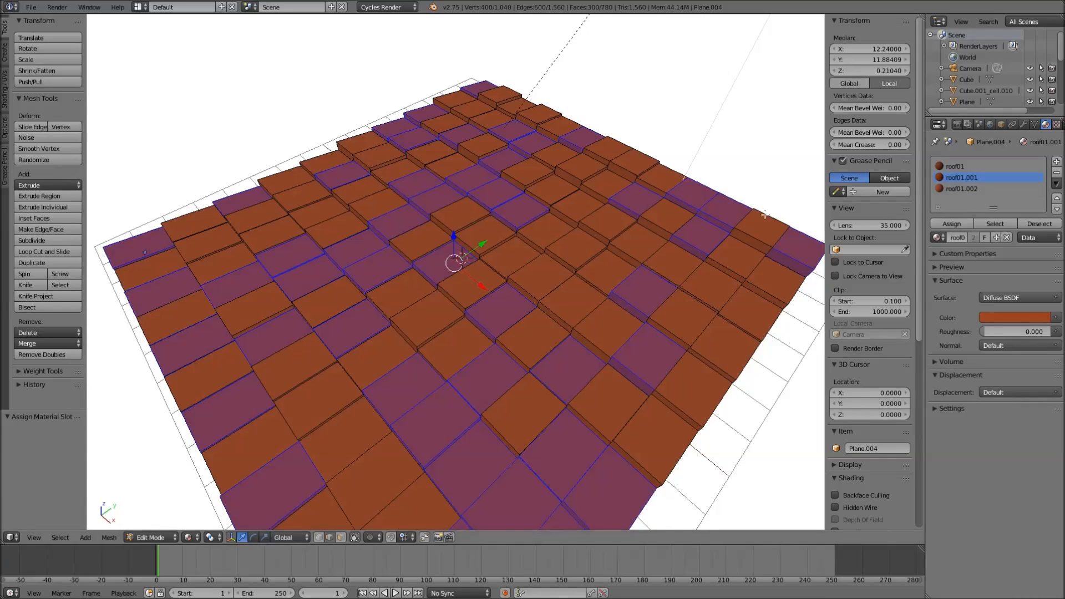
key("Tab")
scroll(721, 238, "up", 3)
scroll(720, 238, "down", 5)
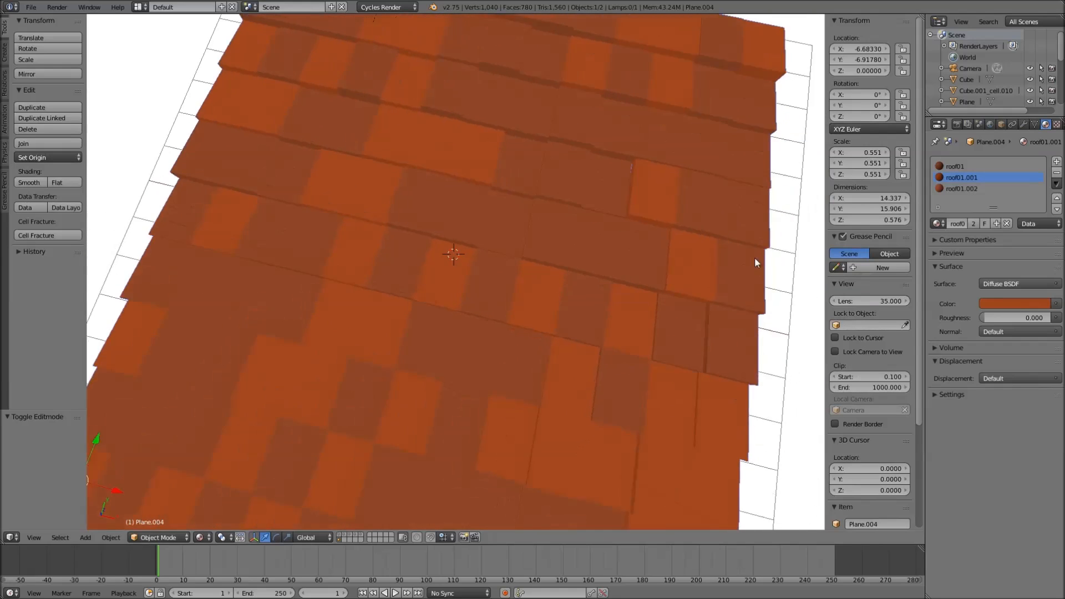
Select a new random set of whole linked tiles and assign them the roof01.002 material
key("KP_7")
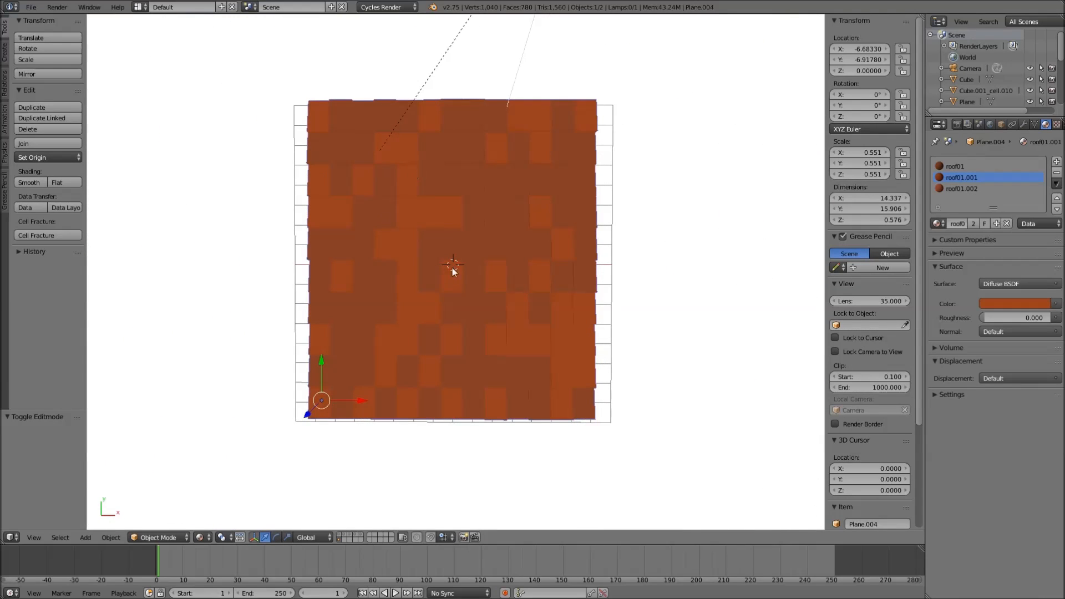
key("Tab")
key("a")
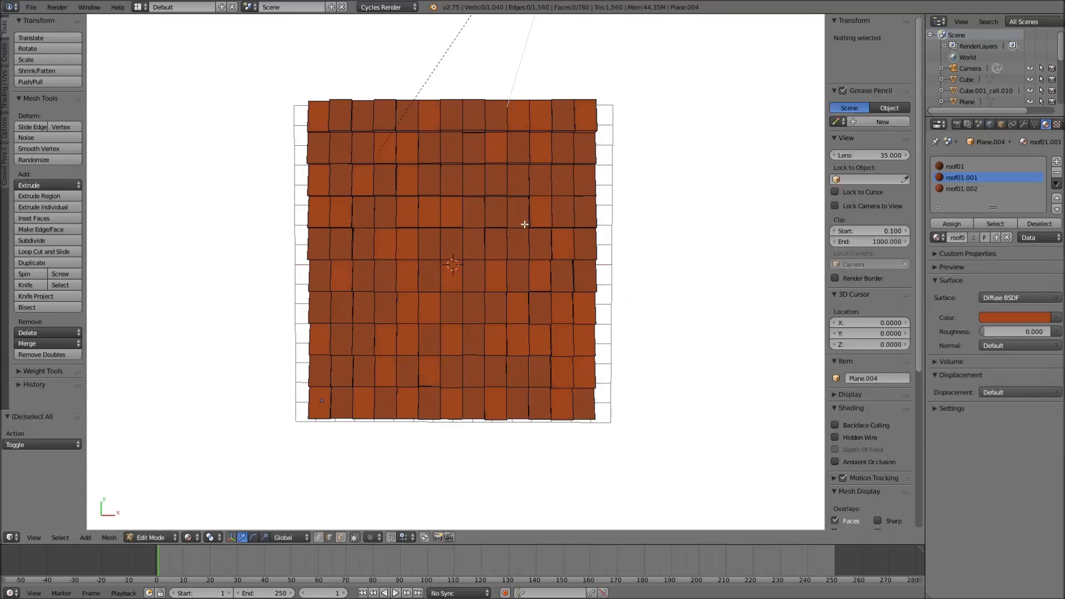
key("space")
key("Return")
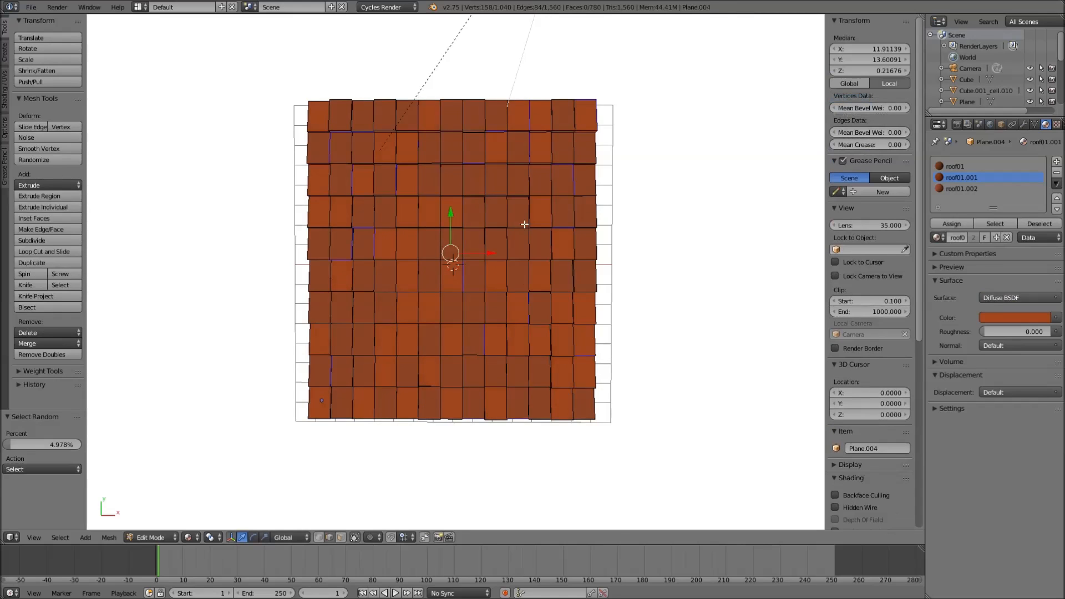
key("ctrl+l")
left_click(961, 188)
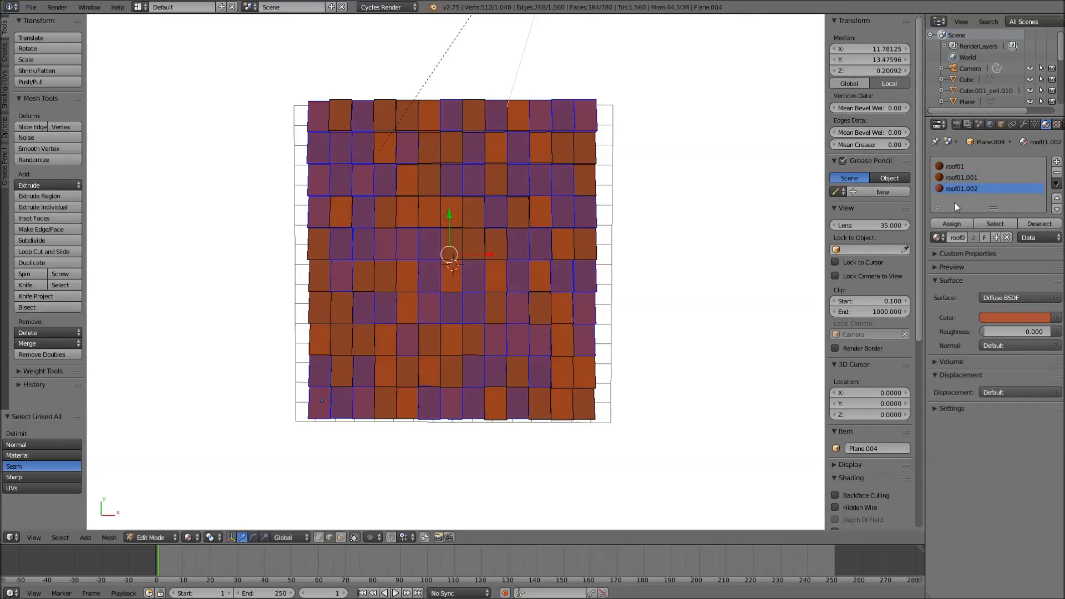
left_click(951, 224)
key("Tab")
Clear the selection, randomly select other whole linked tiles and assign them the roof01 material
key("Tab")
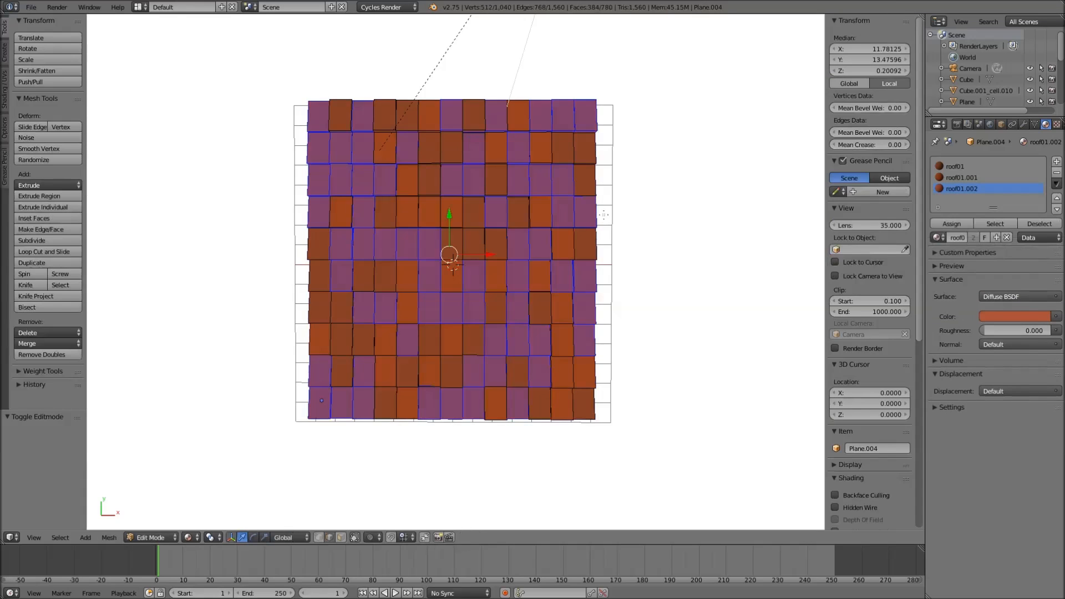
key("a")
key("space")
key("Return")
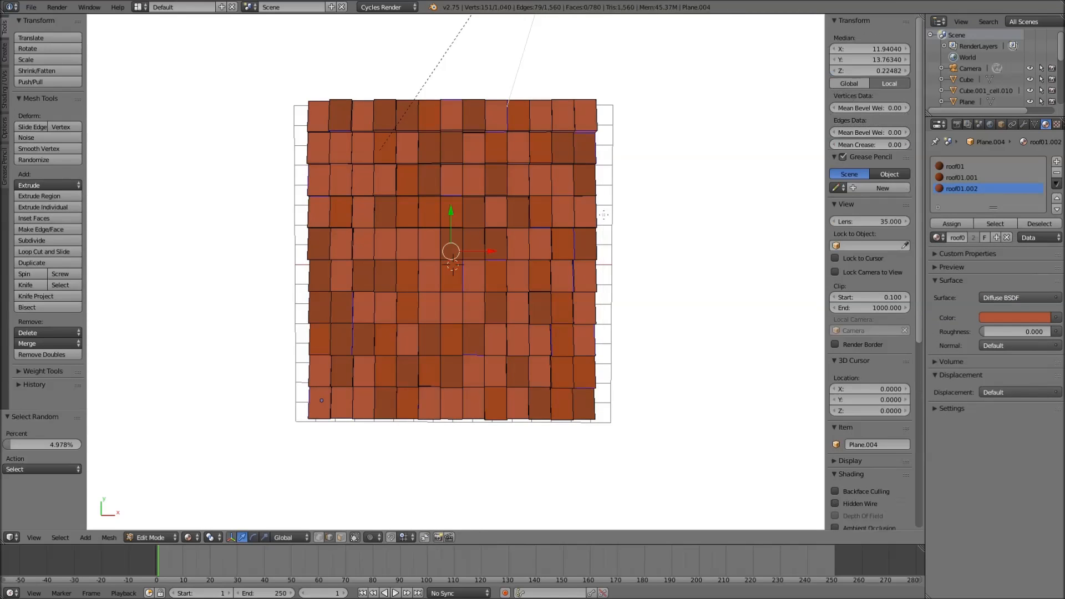
key("ctrl+l")
left_click(959, 166)
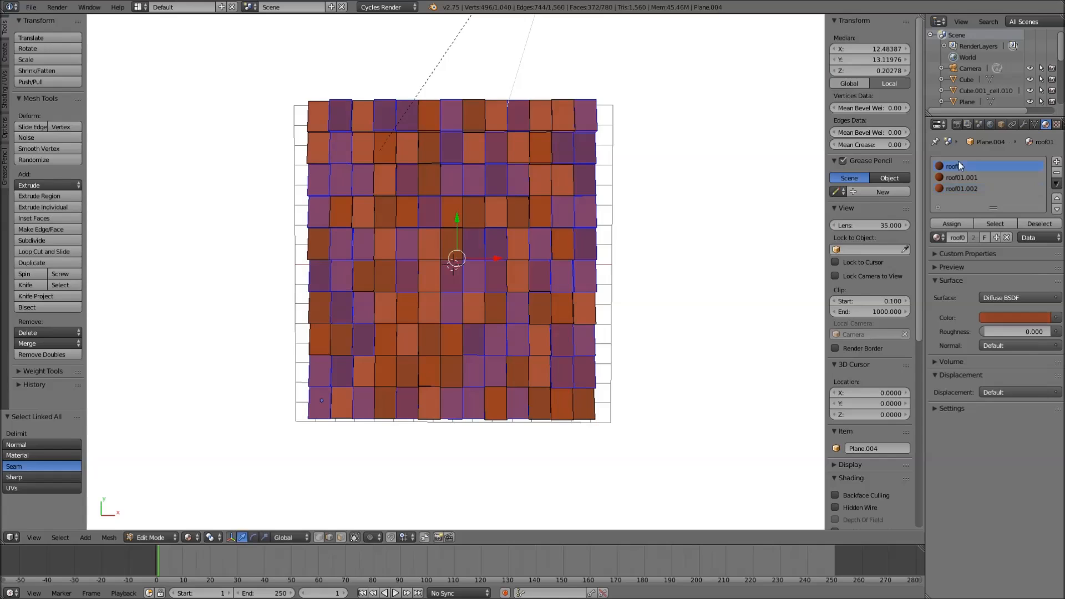
left_click(953, 224)
key("Tab")
Assign the roof01.001 material to a further random set of whole linked tiles
key("Tab")
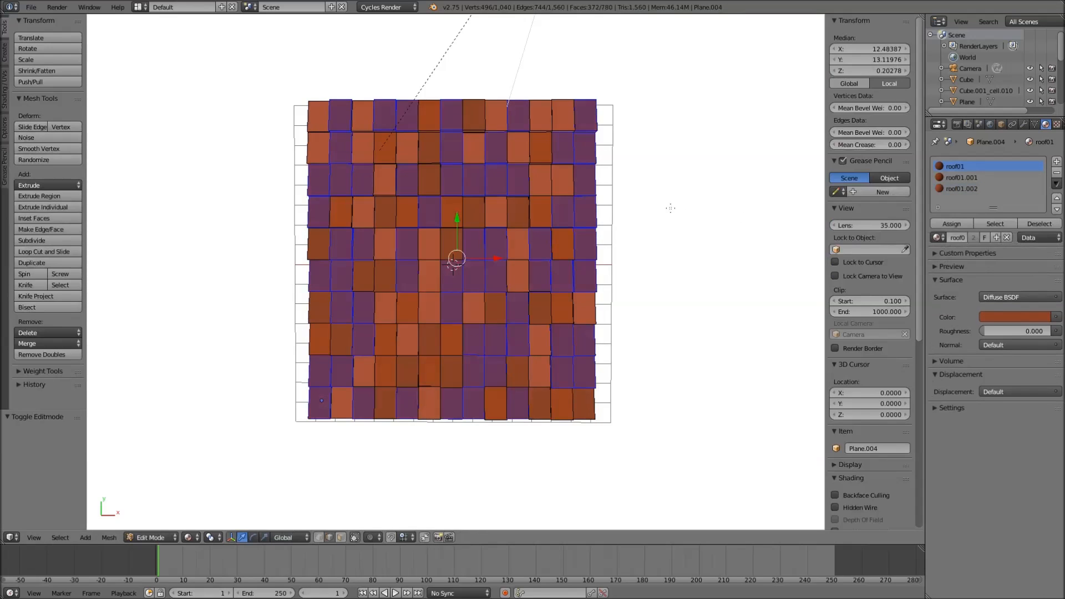
key("a")
key("space")
key("Return")
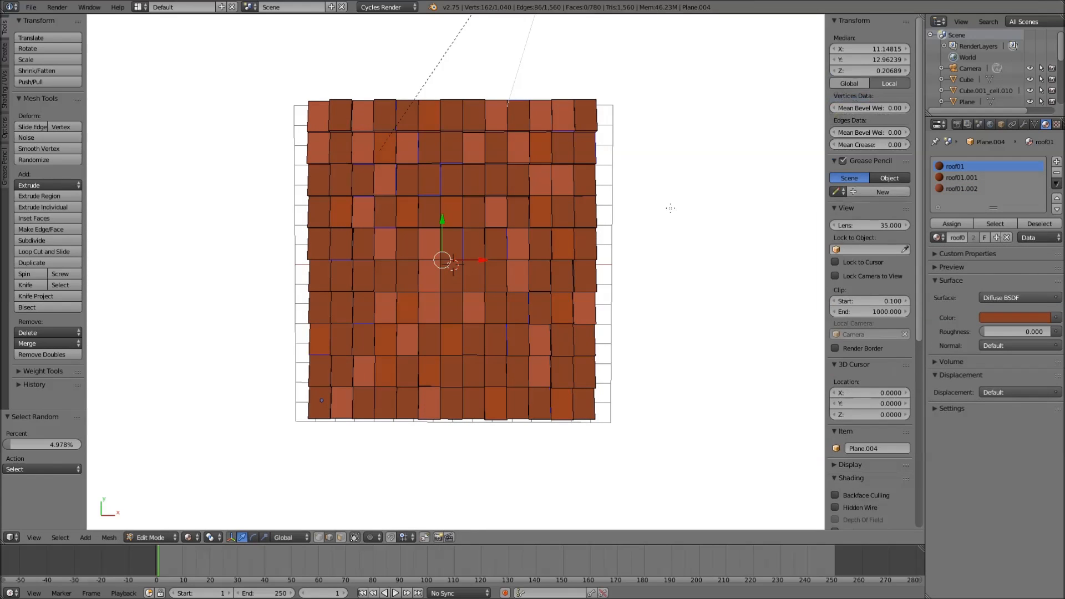
key("ctrl+l")
left_click(987, 177)
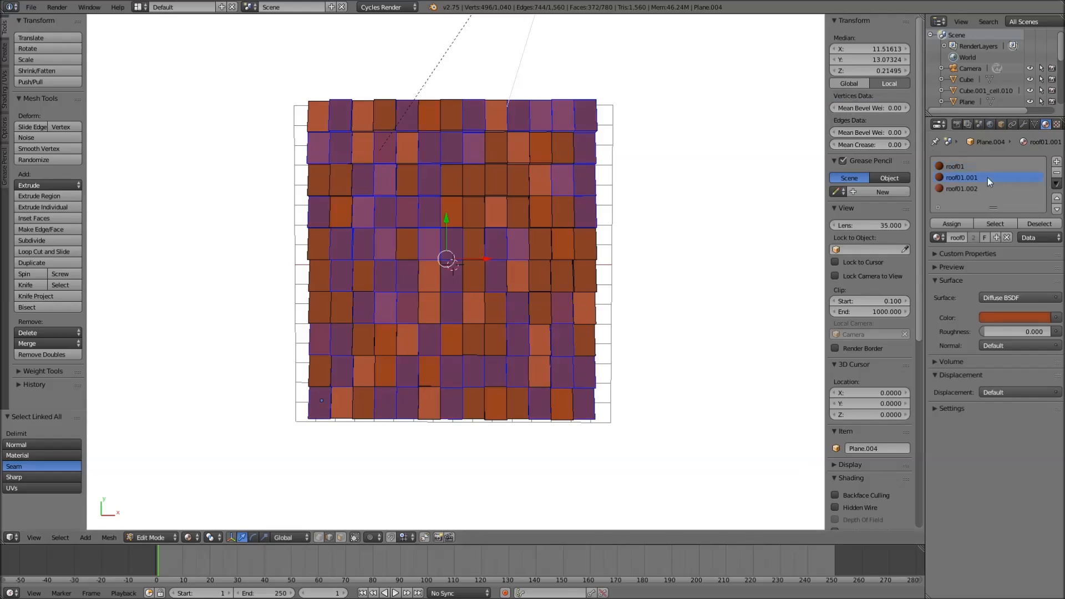
left_click(962, 224)
key("Tab")
Try assigning the roof01.002 material to one more random set of whole linked tiles, and undo it
key("Tab")
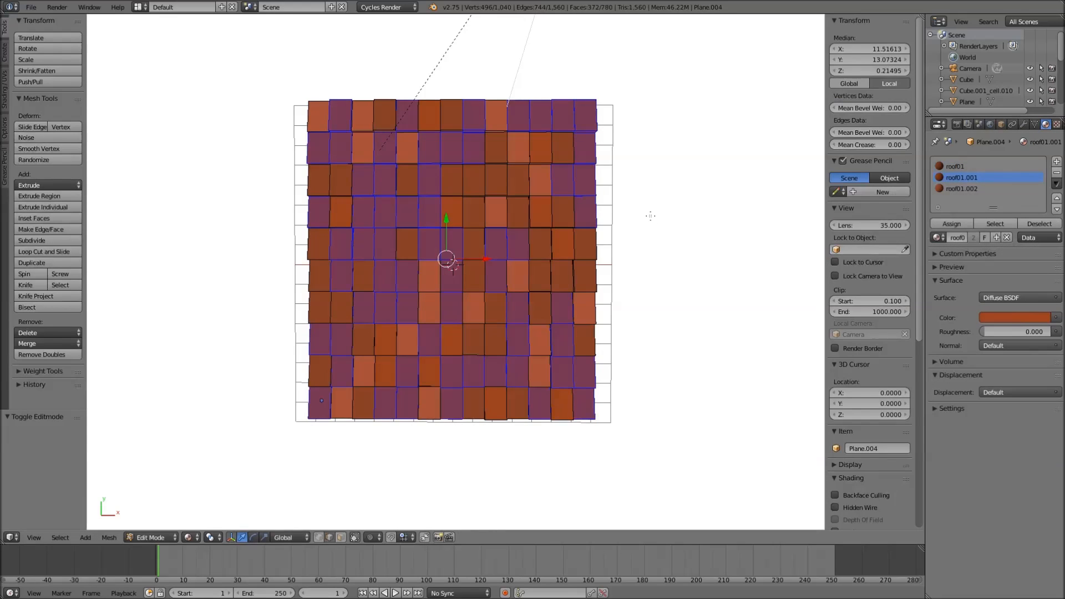
key("a")
key("space")
key("Return")
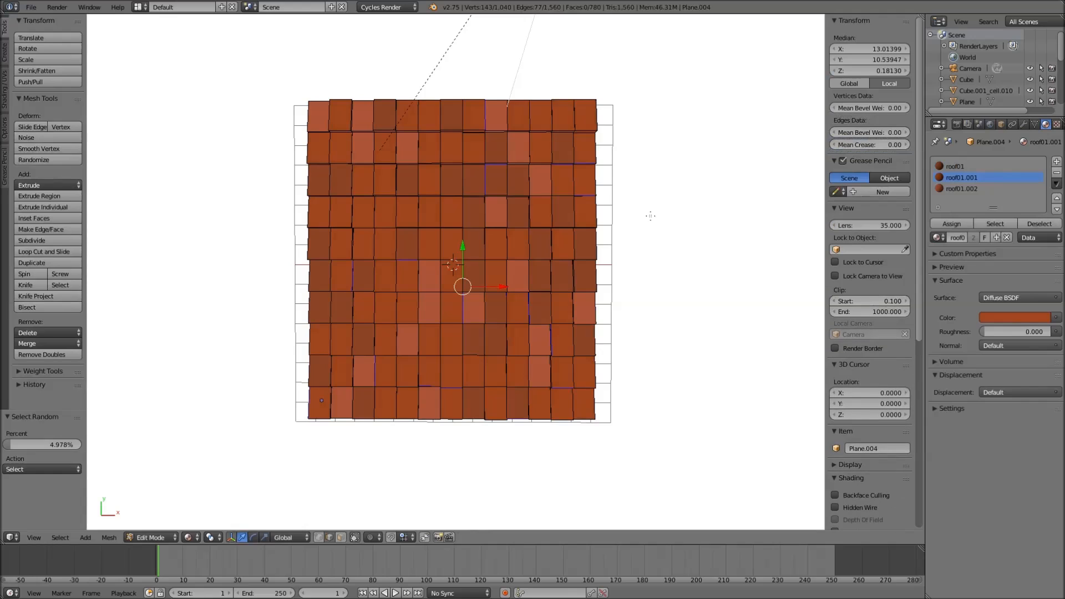
key("ctrl+l")
left_click(980, 190)
left_click(954, 223)
key("Tab")
mouse_move(705, 232)
middle_mouse_down()
mouse_move(663, 191)
mouse_move(649, 195)
mouse_move(647, 218)
middle_mouse_up()
key("ctrl+z")
Render the roof from the camera and examine the random colour variation of the tiles up close
key("F12")
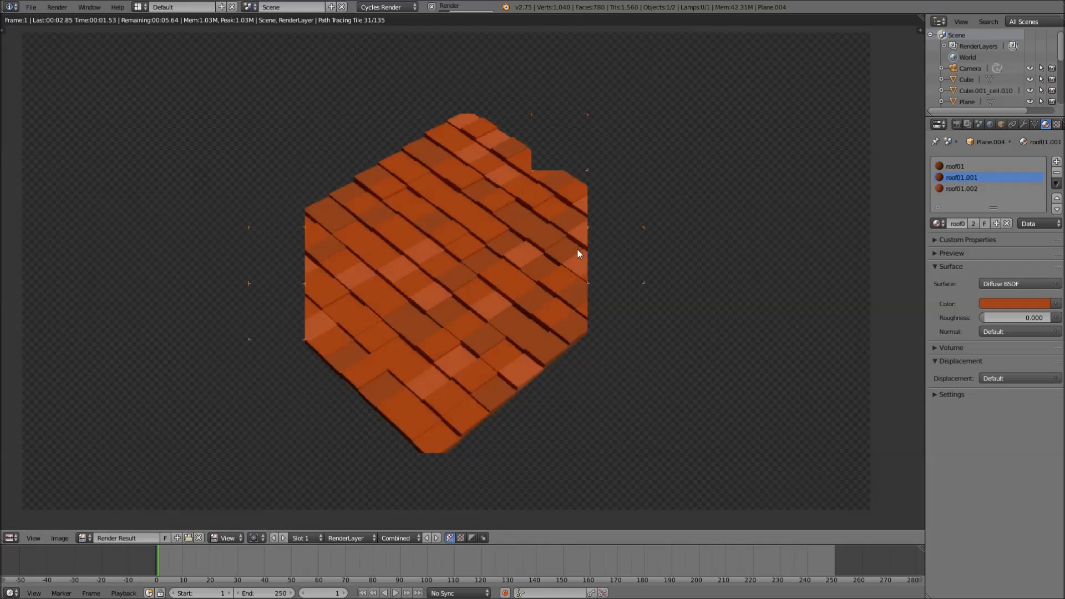
scroll(512, 248, "up", 2)
scroll(513, 251, "down", 1)
scroll(533, 256, "up", 3)
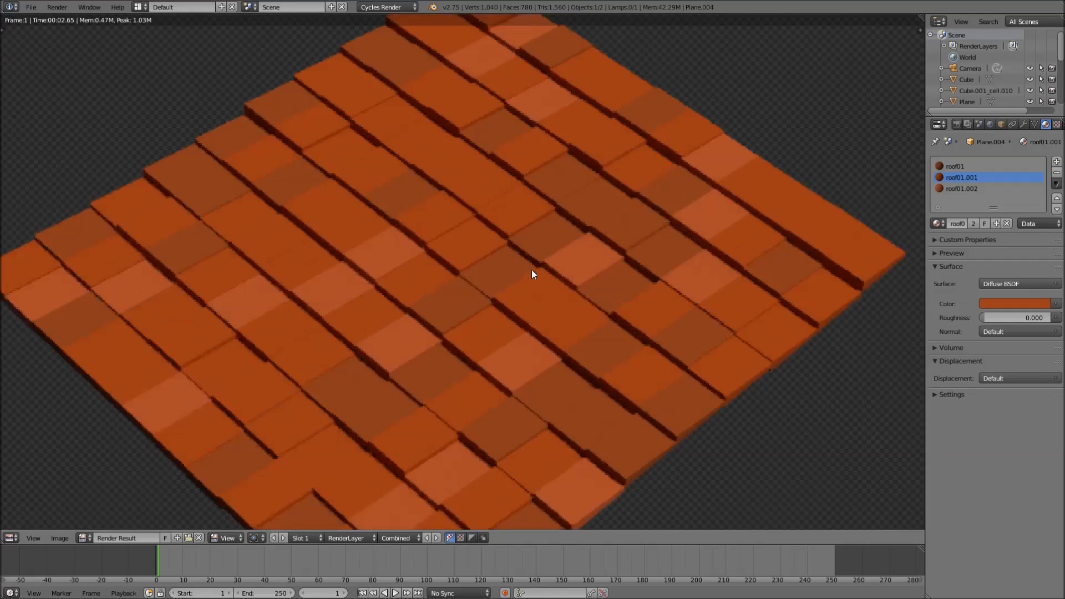
key("Escape")
Examine the roof's tile mesh and its material distribution up close and from several angles in Edit Mode
middle_click_drag(523, 245, 503, 231)
scroll(499, 291, "up", 5)
middle_click_drag(499, 290, 478, 281)
key("Tab")
right_click(476, 408)
middle_click_drag(476, 408, 499, 404)
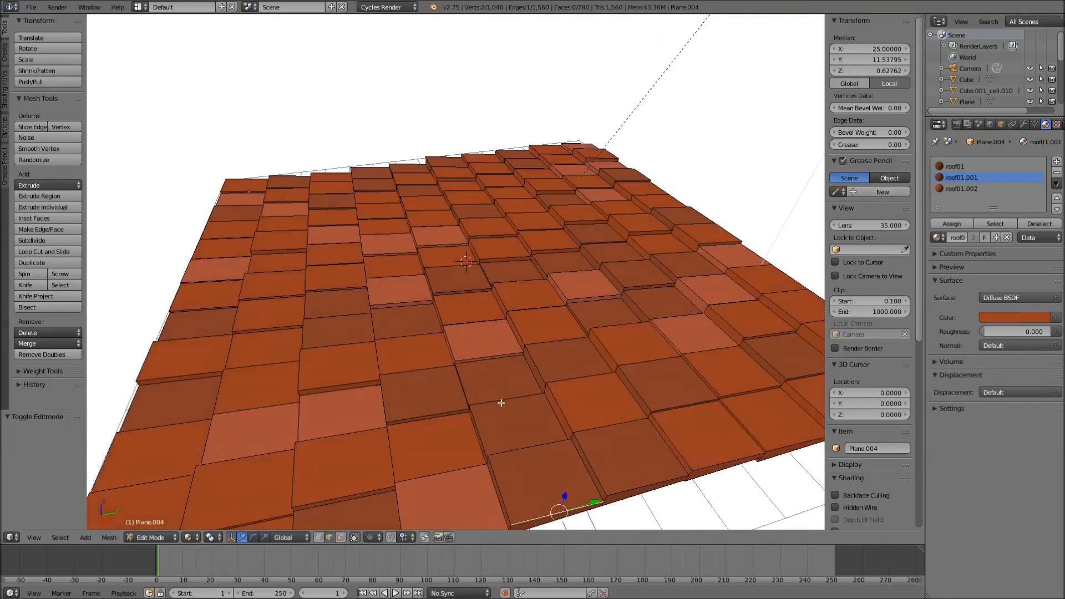
scroll(513, 391, "up", 2)
scroll(514, 391, "down", 5)
middle_click_drag(570, 375, 548, 356)
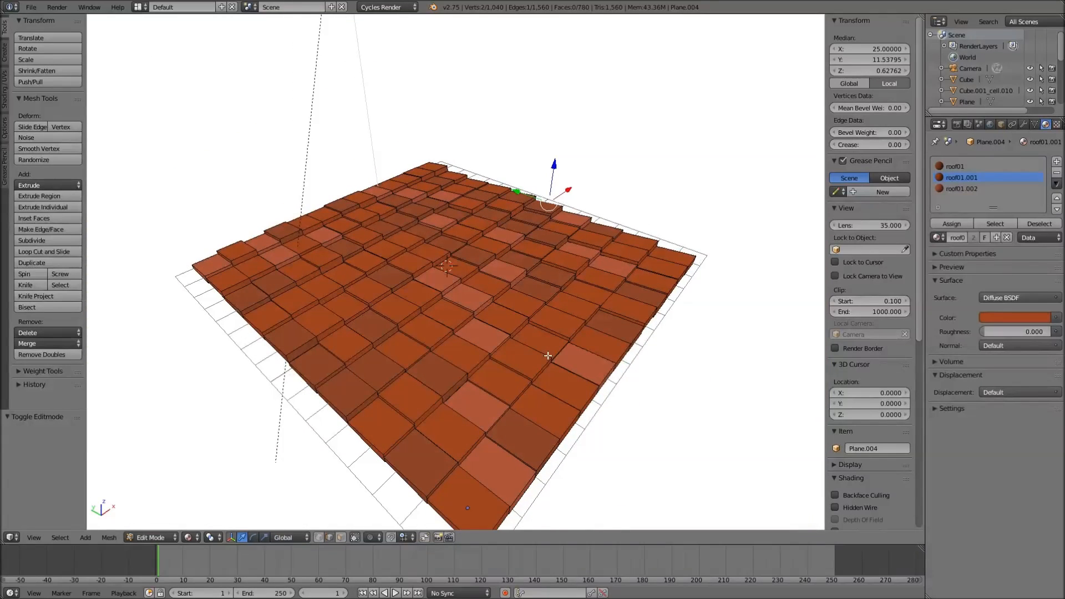
key("Tab")
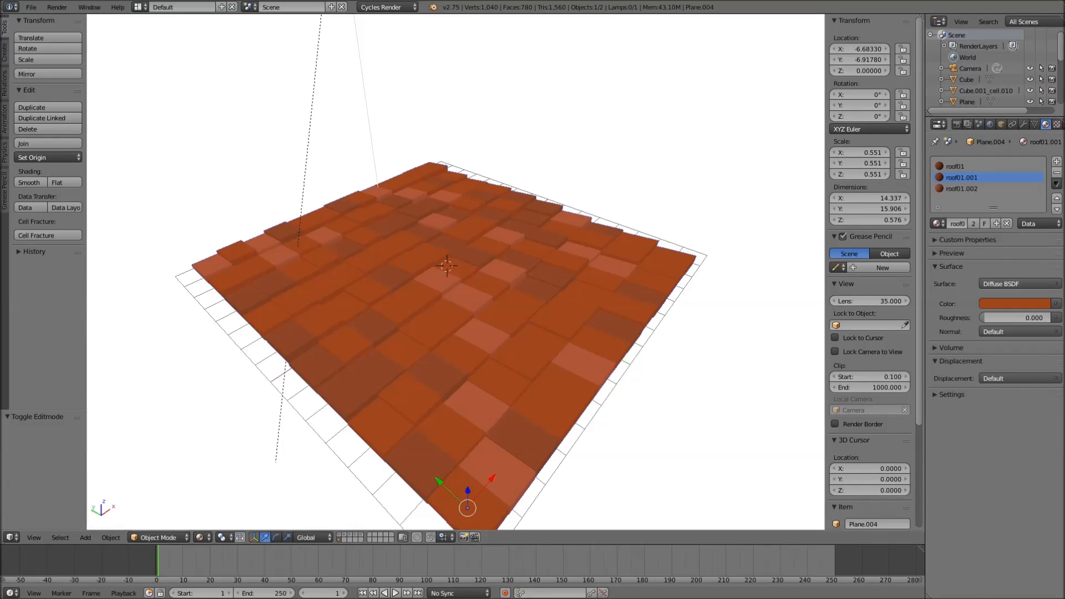
In the framed wooden floor scene, duplicate the sun lamp in place and move the copy to layer 12
key("alt+Tab")
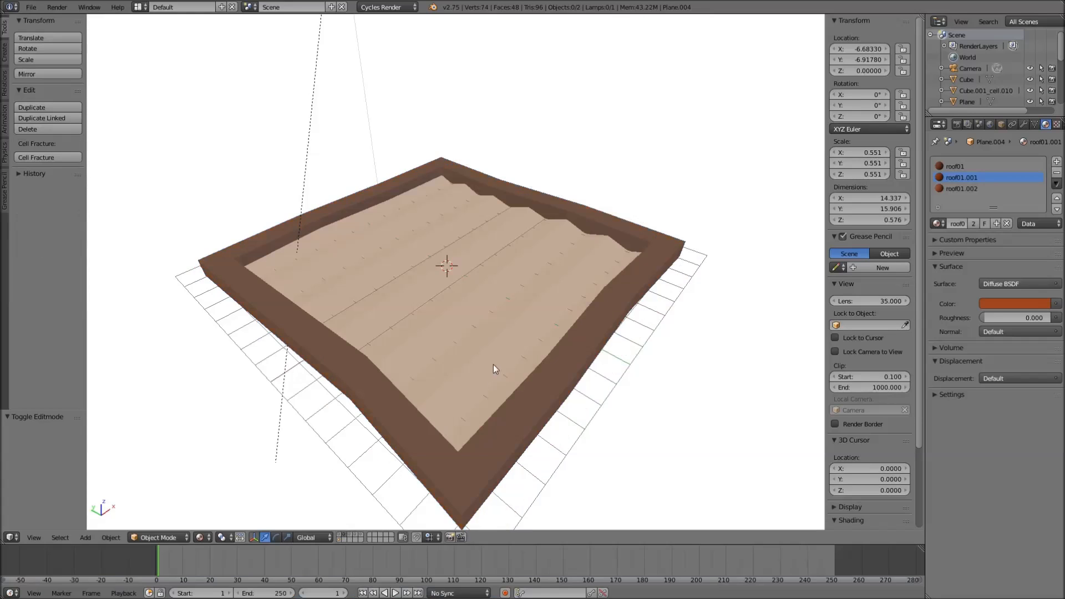
middle_click_drag(493, 364, 377, 391)
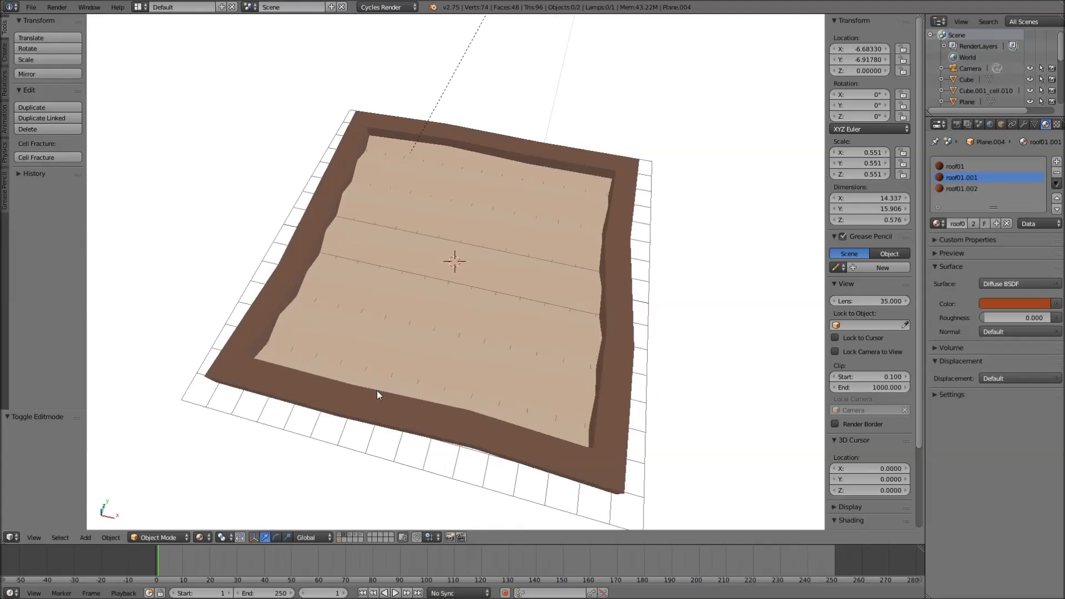
scroll(402, 345, "down", 3)
right_click(536, 42)
key("shift+d")
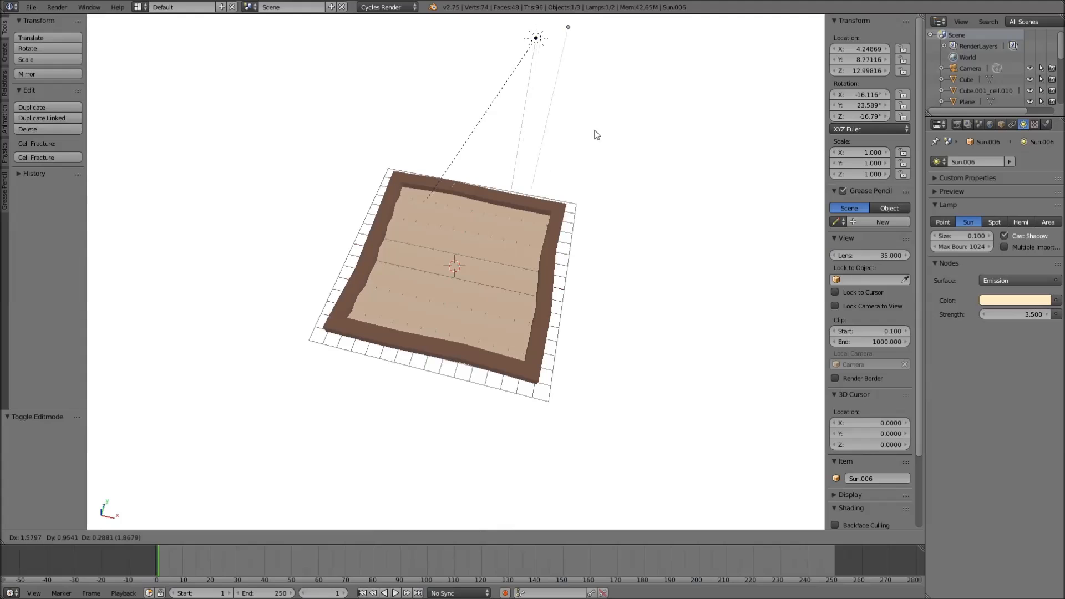
right_click(608, 132)
key("m")
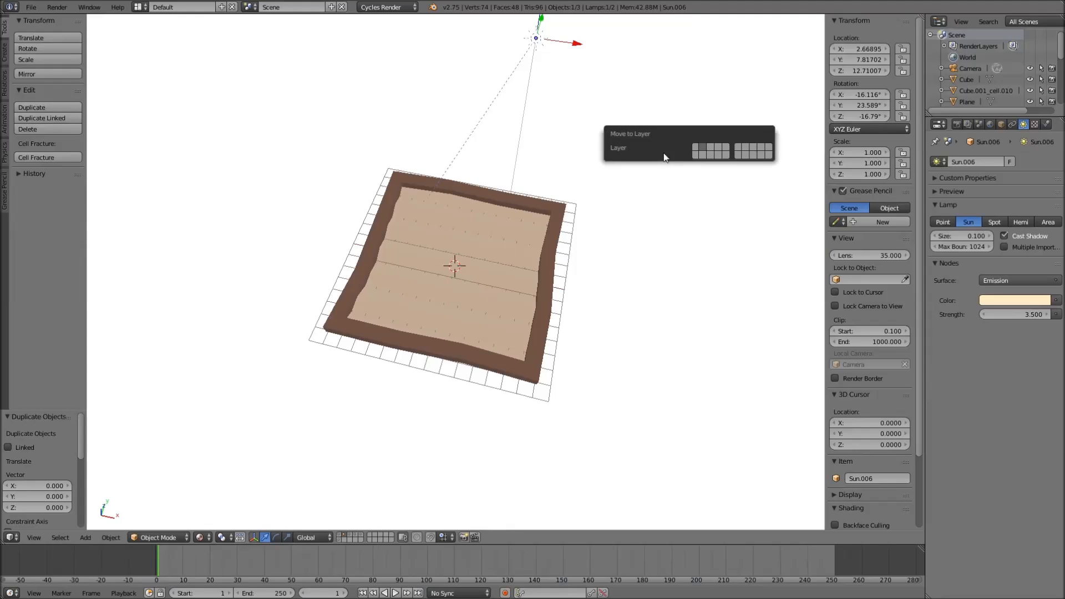
left_click(706, 155)
scroll(551, 357, "up", 3)
middle_click_drag(549, 354, 538, 399)
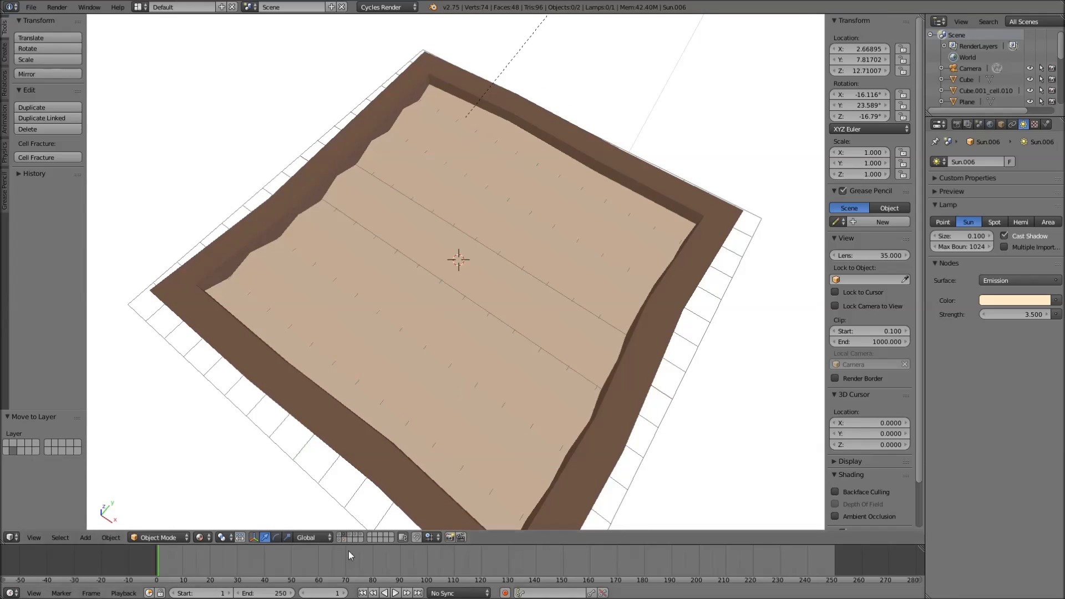
On layer 12, add a mesh plane and enlarge it in Edit Mode to cover the middle of the grid
left_click(344, 540)
key("shift+a")
mouse_move(455, 362)
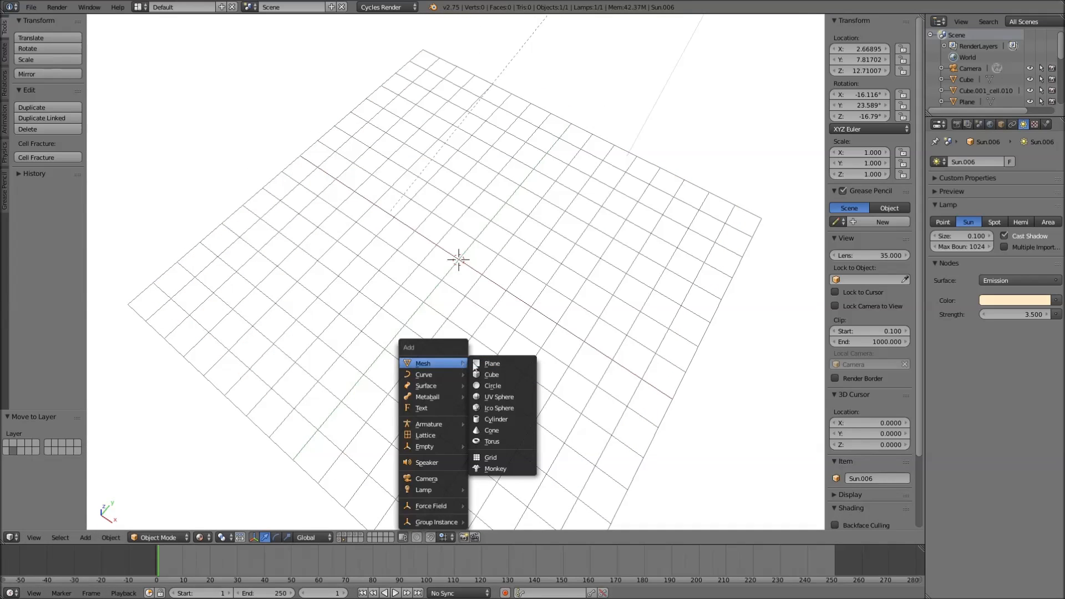
left_click(503, 364)
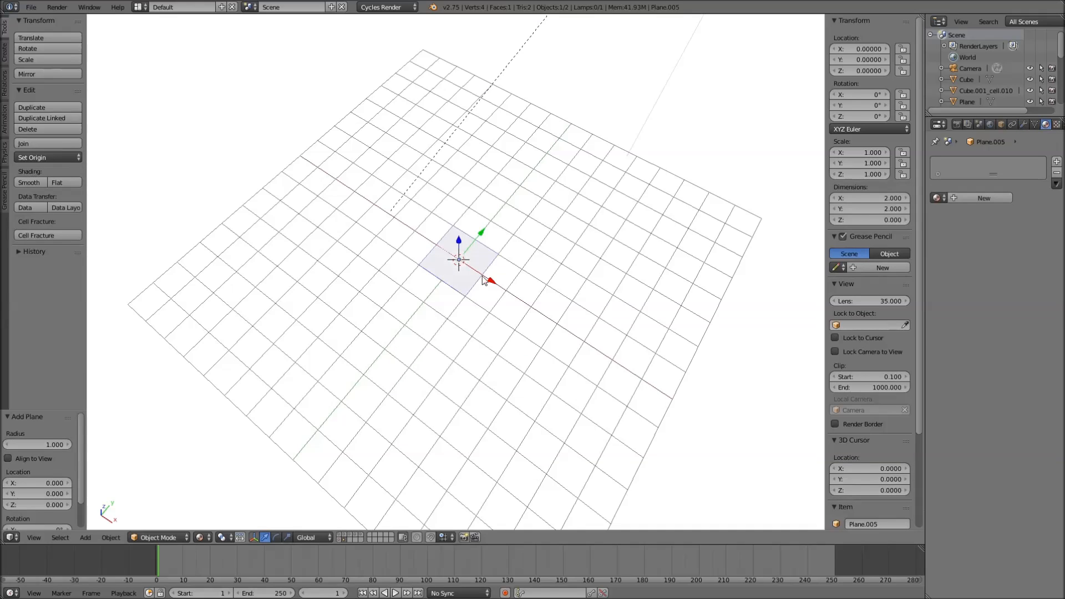
key("Tab")
key("s")
left_click(582, 281)
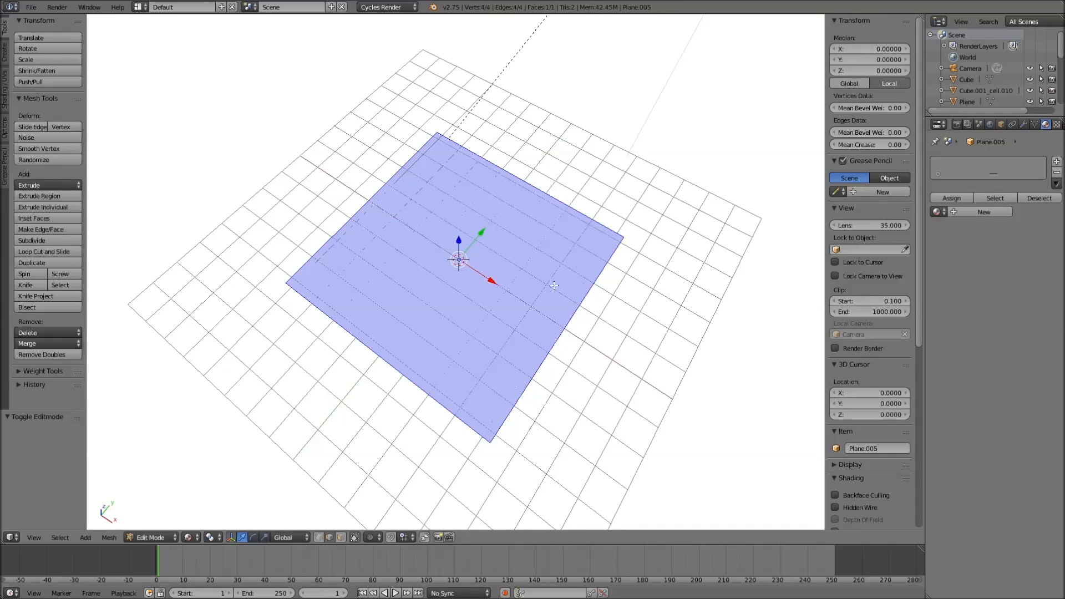
Extrude the plane's face in place and scale the extruded face outward by a factor of 1.295
key("e")
key("Escape")
key("s")
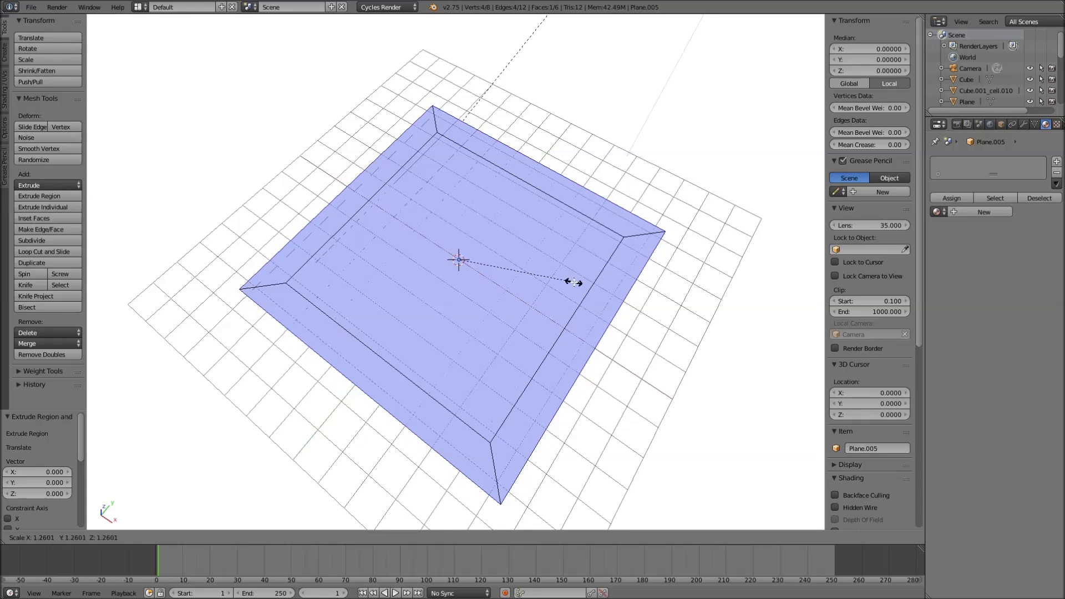
left_click(577, 283)
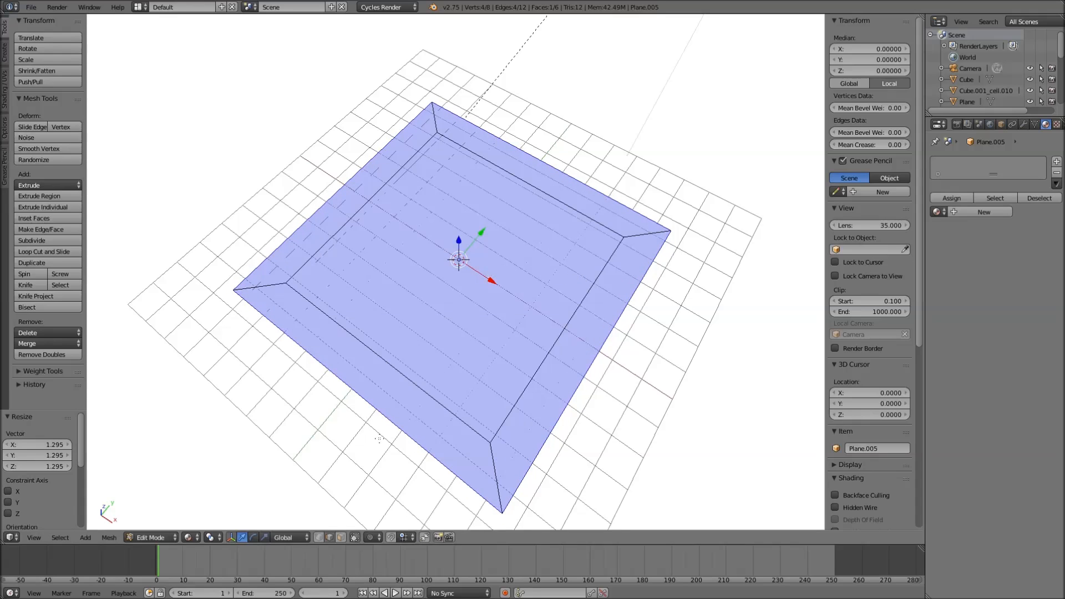
Delete the large outer face and the inner face of the plane, leaving only the square border ring
key("3")
key("a")
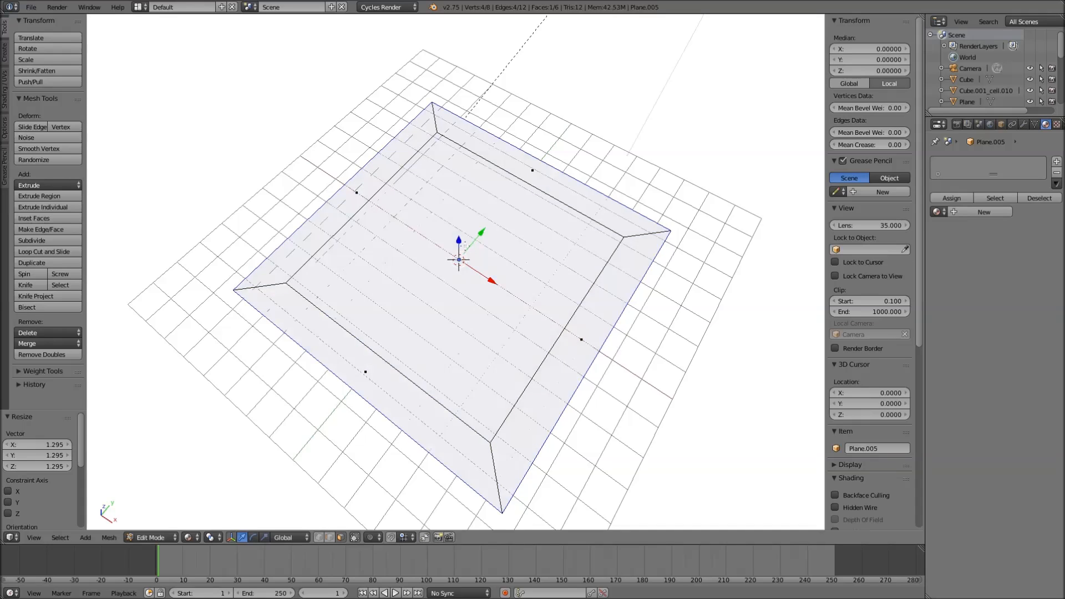
middle_click_drag(482, 288, 491, 183)
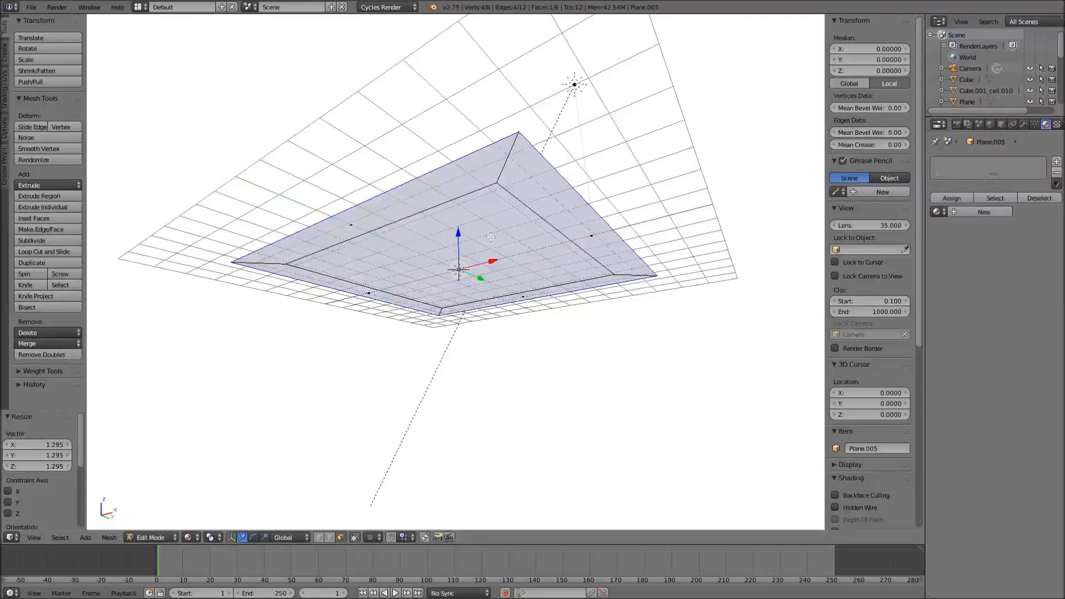
middle_click_drag(450, 227, 458, 309)
scroll(455, 276, "up", 2)
scroll(462, 287, "down", 2)
key("x")
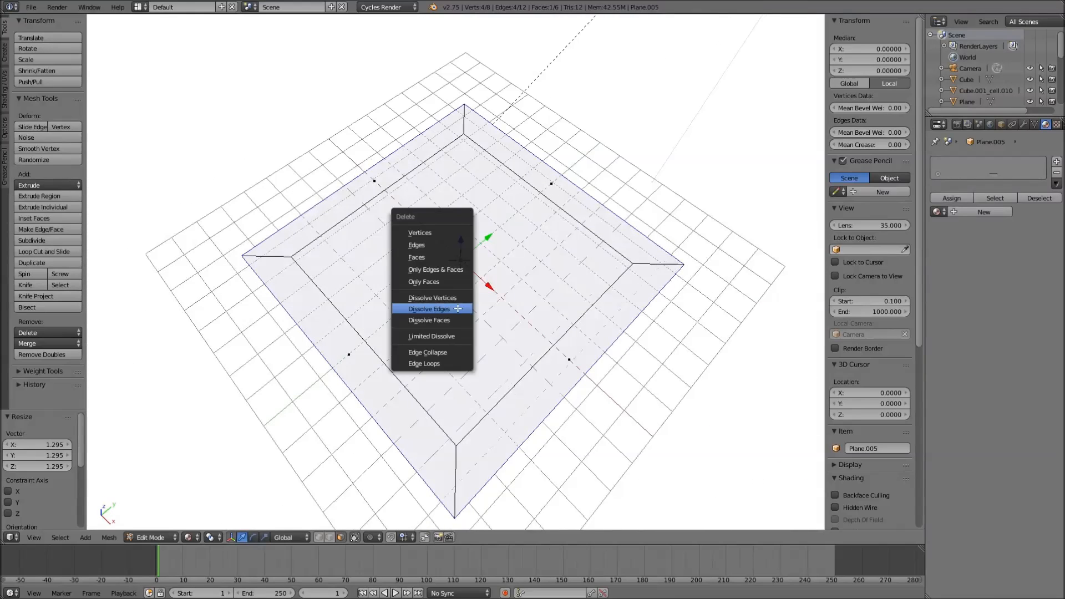
left_click(446, 258)
right_click(446, 260)
key("x")
left_click(446, 257)
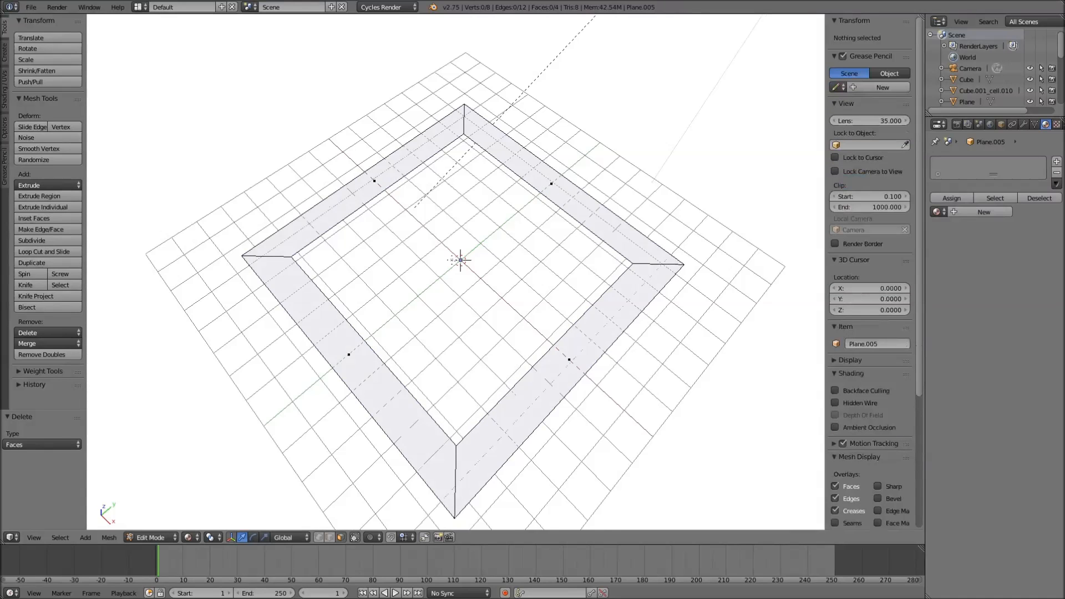
Select the whole ring and extrude it upward about 0.57 along Z to form a solid frame
middle_click_drag(446, 257, 471, 239)
key("a")
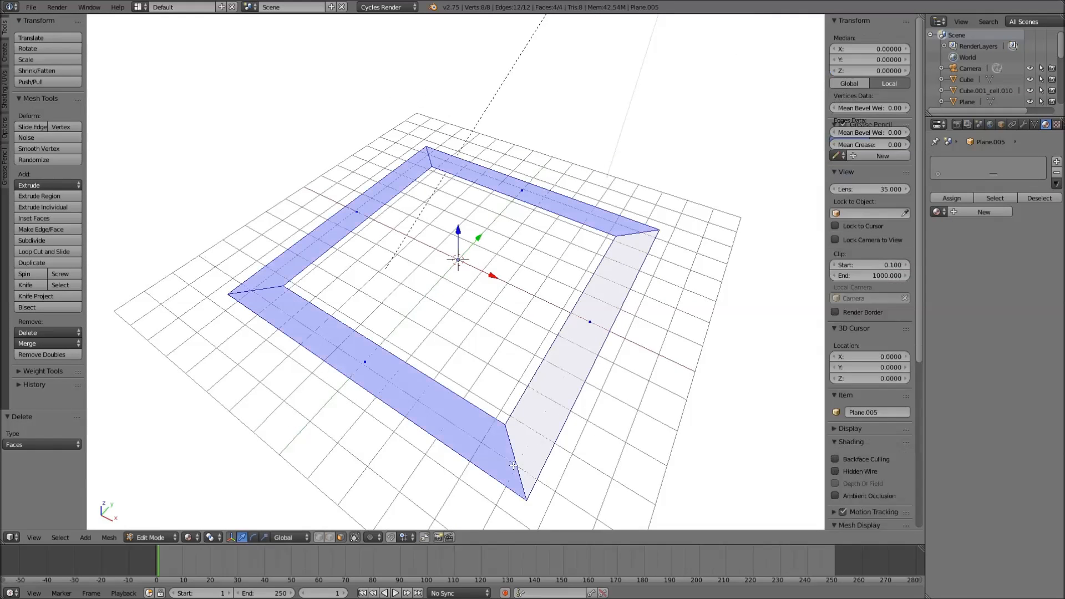
middle_click_drag(514, 464, 505, 439)
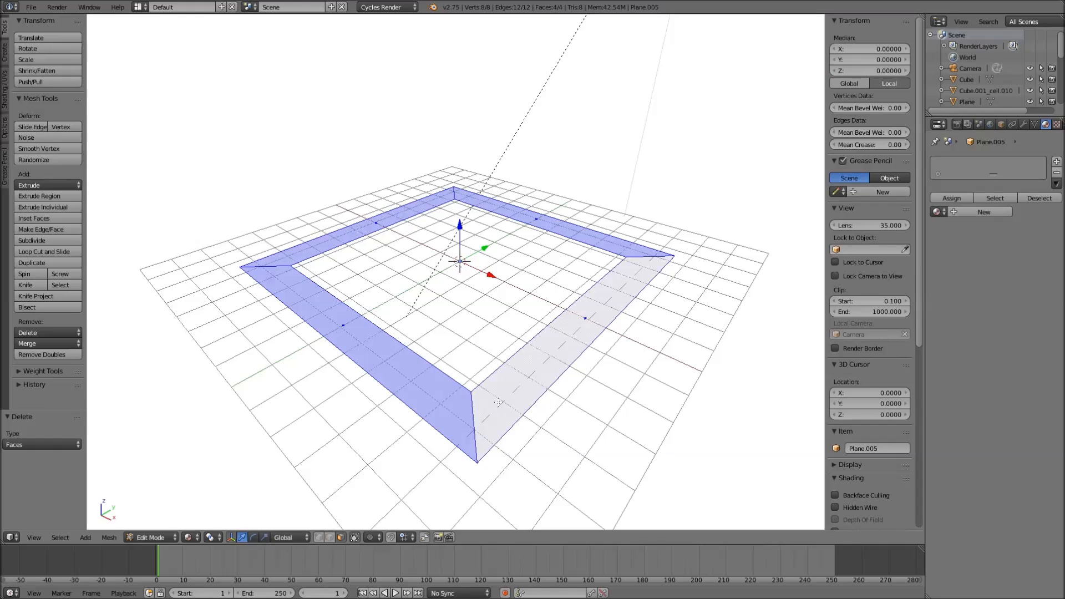
key("e")
right_click(458, 287)
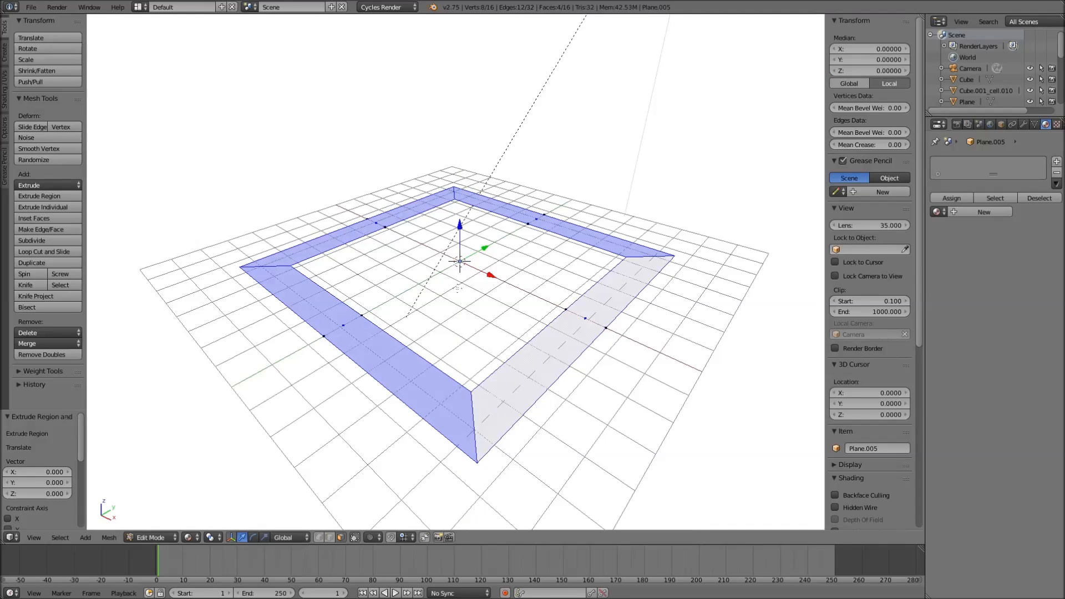
key("g")
key("z")
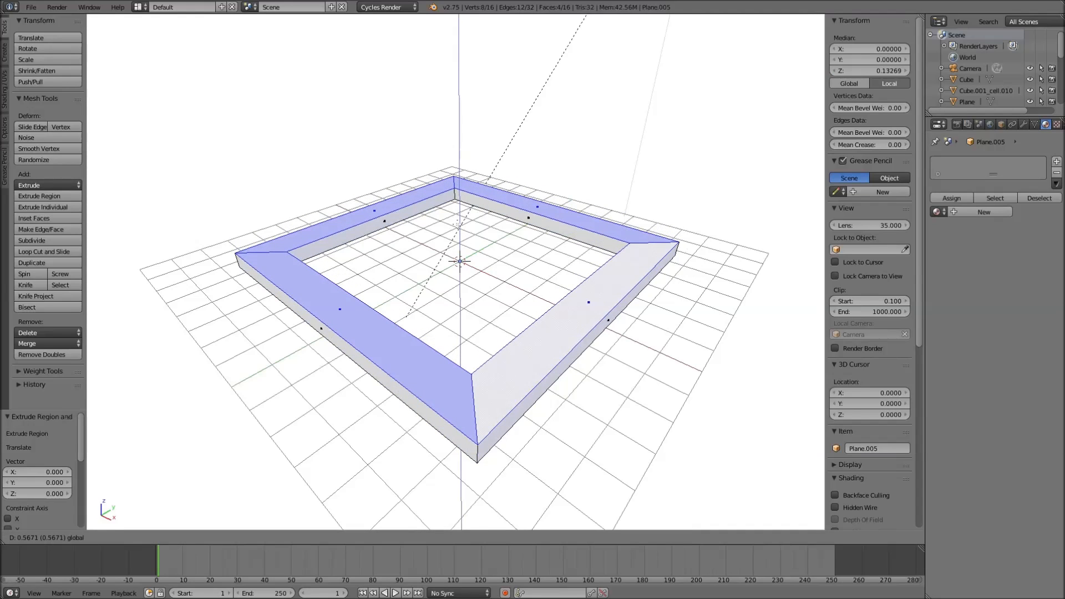
key("Return")
Raise the frame's top faces slightly further, making the frame about 0.69 high
key("Tab")
middle_click_drag(453, 233, 475, 254)
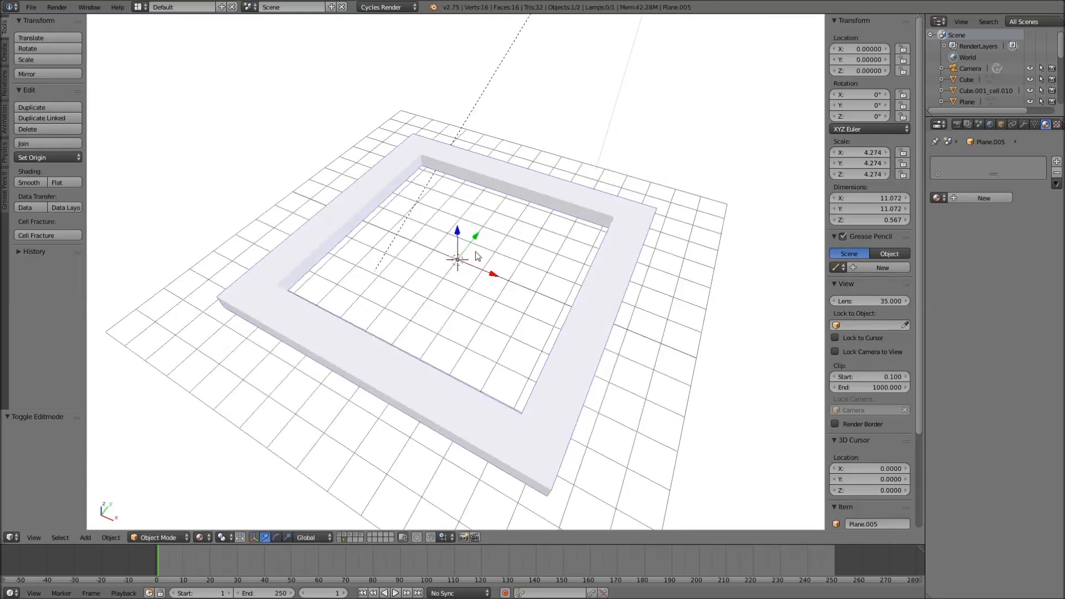
scroll(427, 228, "up", 4)
key("Tab")
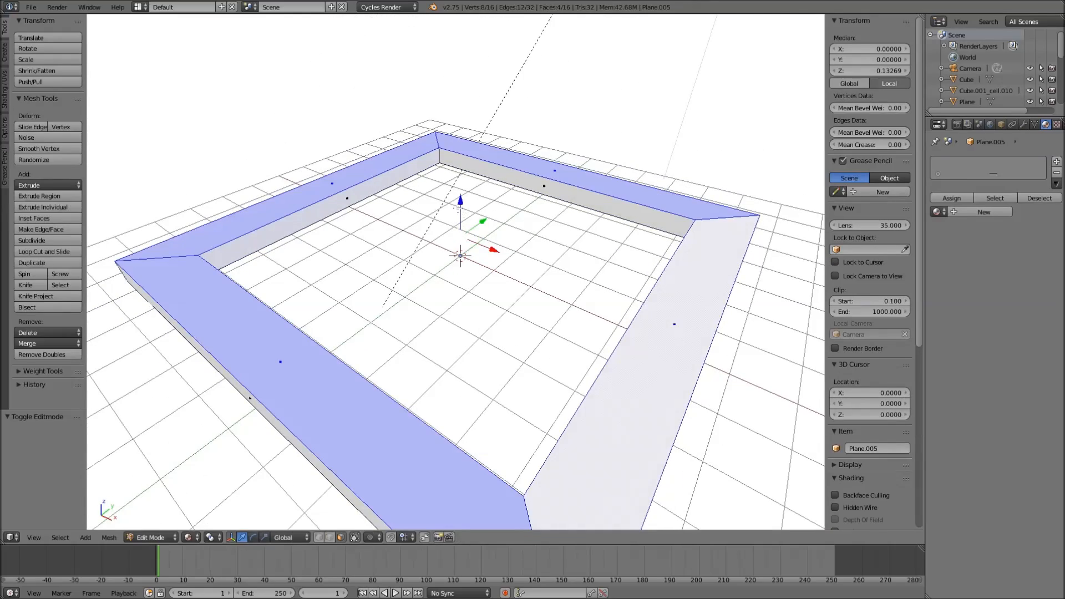
key("Tab")
scroll(478, 242, "up", 3)
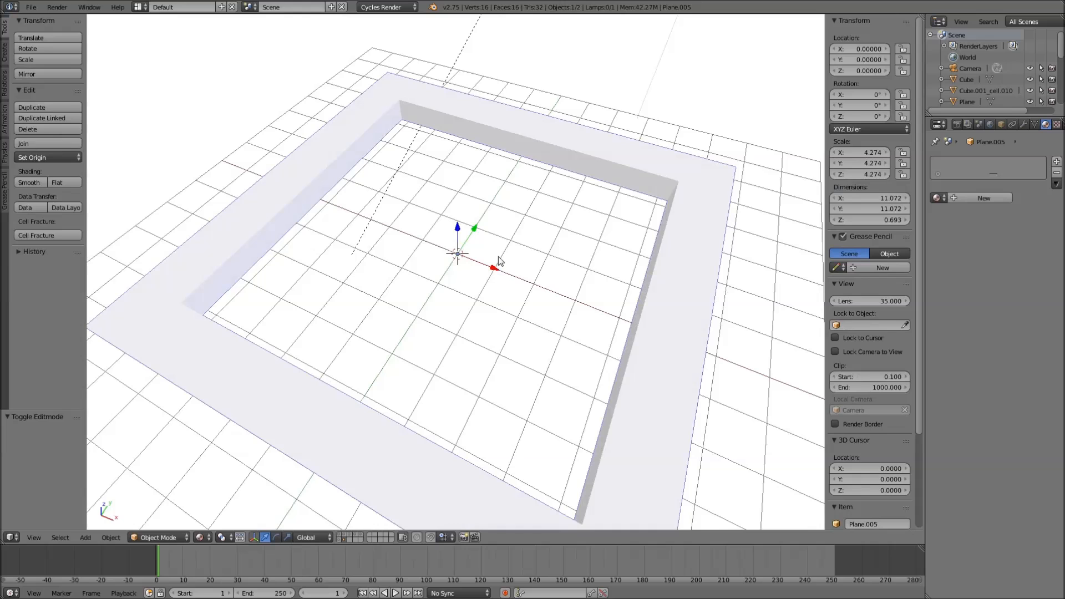
Add a mesh plane at the centre of the frame and scale it to about 4.58 to fill the opening
key("shift+a")
mouse_move(498, 256)
left_click(546, 258)
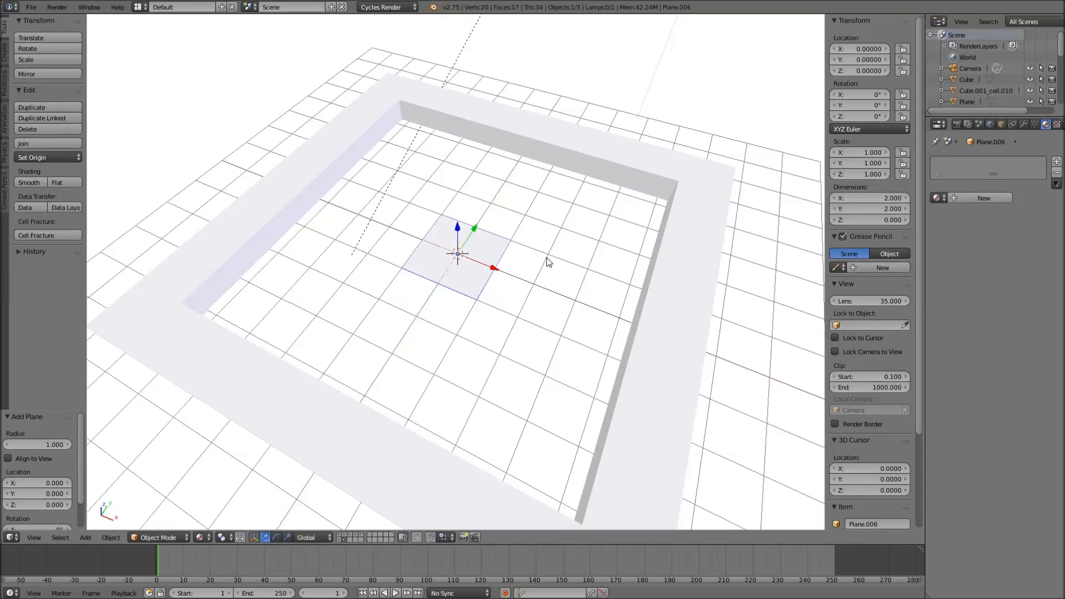
key("s")
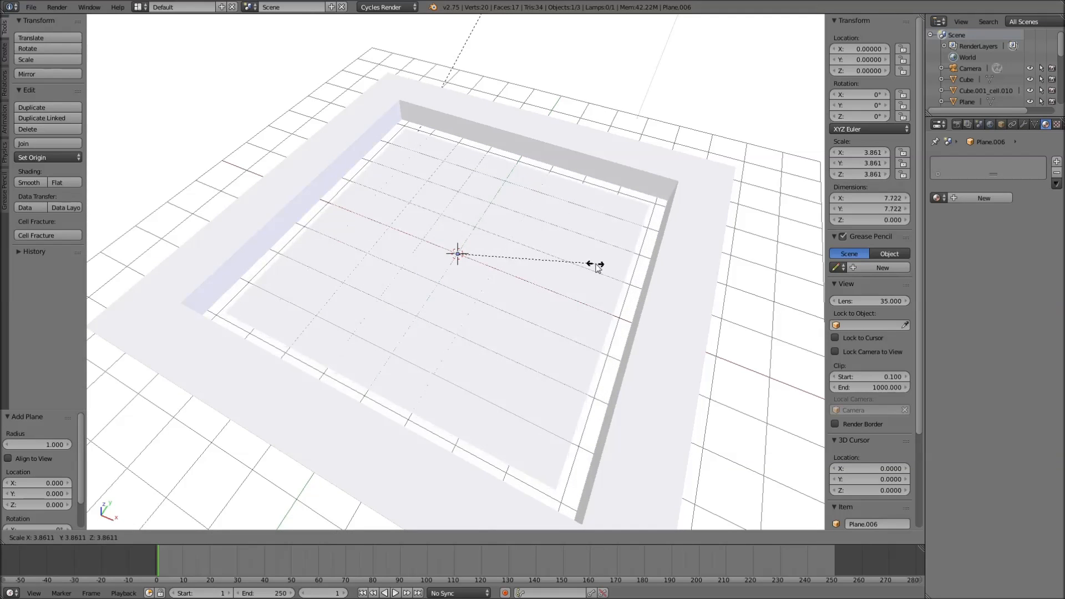
left_click(623, 268)
Raise the inner plane about 0.15 along Z within the frame
middle_click_drag(622, 268, 410, 284)
key("g")
key("z")
left_click(457, 218)
In Edit Mode, divide the inner plane into parallel strips with 10 evenly spaced, unshifted loop cuts
key("Tab")
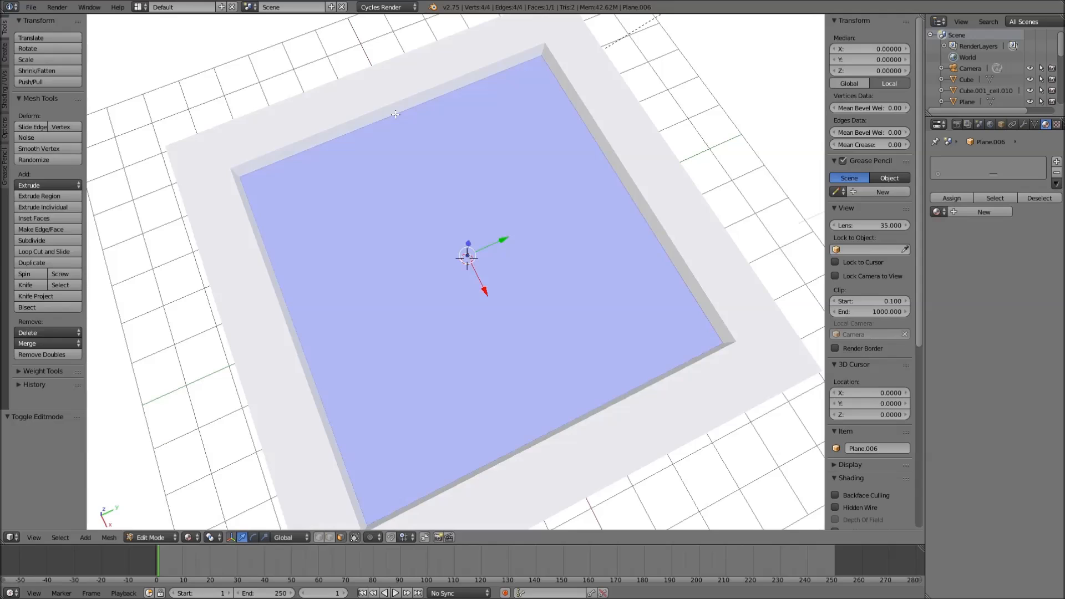
key("ctrl+r")
scroll(400, 114, "up", 7)
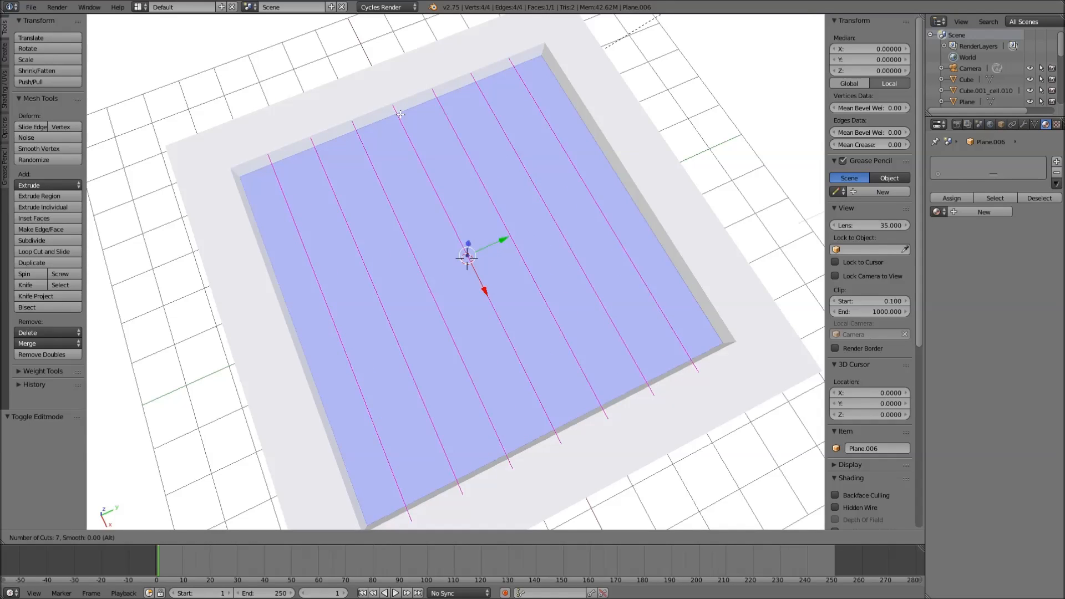
scroll(400, 114, "down", 7)
scroll(401, 114, "up", 7)
scroll(401, 114, "up", 3)
scroll(401, 113, "down", 1)
left_click(401, 114)
right_click(401, 114)
Select alternating strip edges on the inner plane and shift them along Z to form ridges about 0.33 high
right_click(322, 299)
right_click(366, 244, "shift")
right_click(422, 229, "shift")
right_click(489, 193, "shift")
right_click(550, 165, "shift")
middle_click_drag(543, 201, 551, 153)
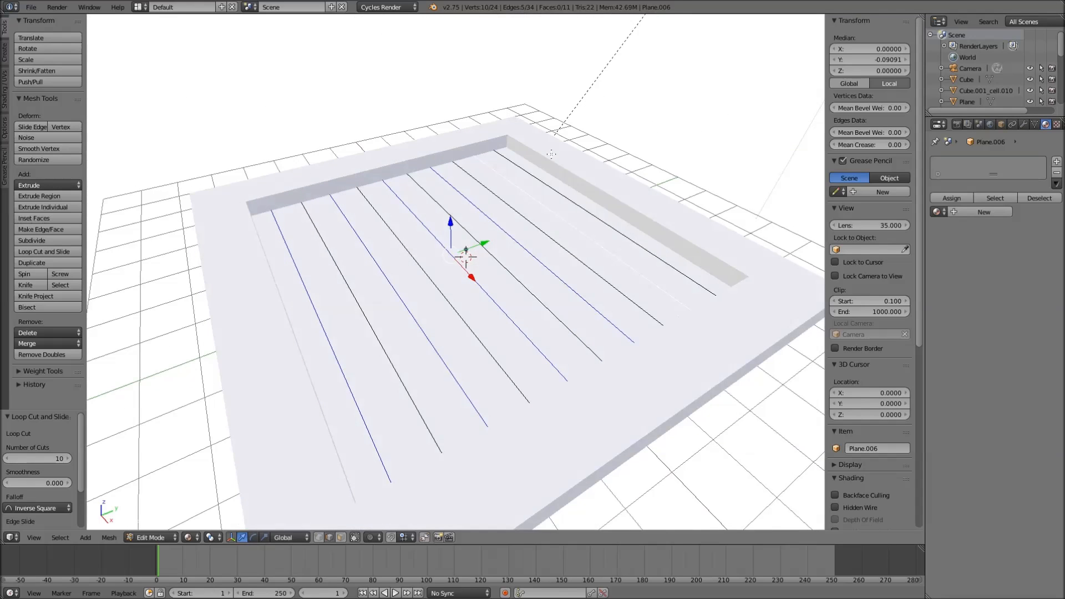
right_click(606, 189, "shift")
mouse_move(605, 189)
middle_mouse_down()
mouse_move(599, 233)
mouse_move(593, 198)
middle_mouse_up()
middle_click_drag(587, 255, 531, 227)
mouse_move(484, 204)
left_mouse_down()
mouse_move(483, 188)
mouse_move(466, 212)
left_mouse_up()
key("Tab")
middle_click_drag(467, 213, 644, 262)
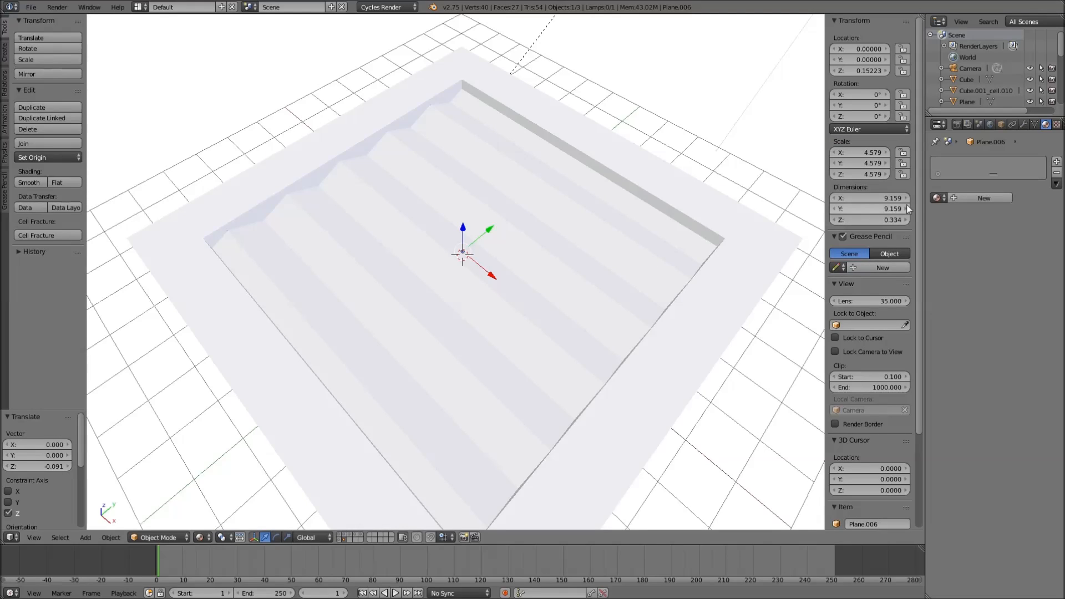
Assign the existing material named Material to the ridged inner plane
left_click(937, 198)
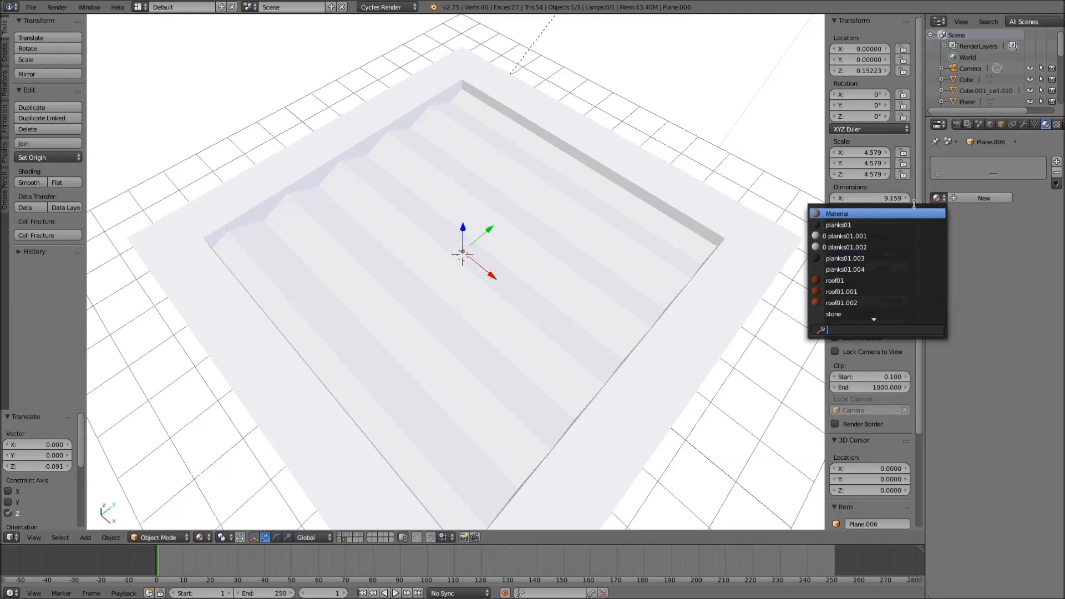
scroll(888, 326, "down", 3)
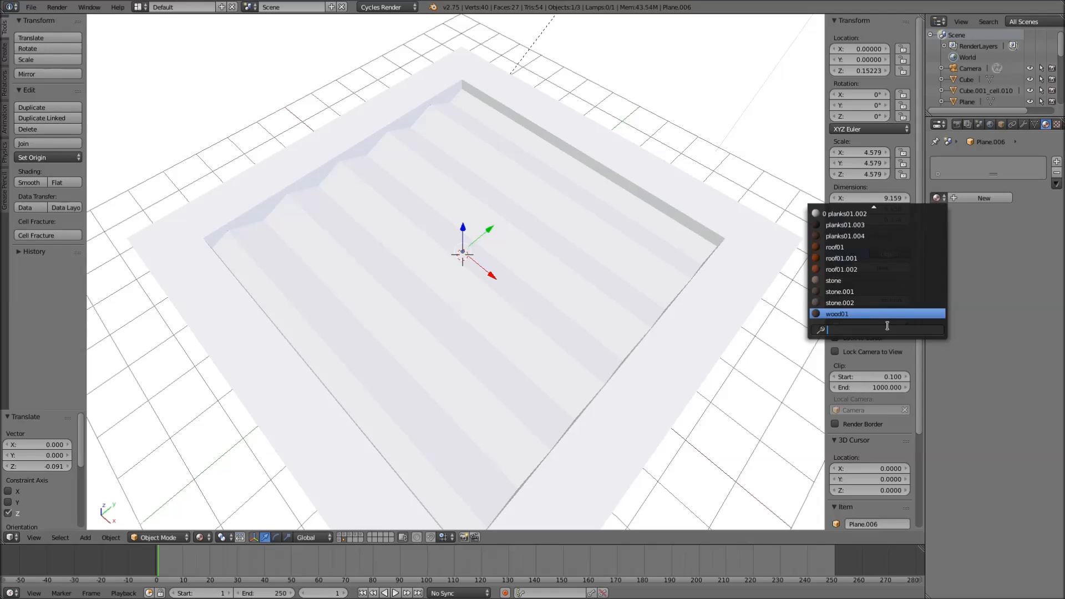
scroll(862, 192, "up", 3)
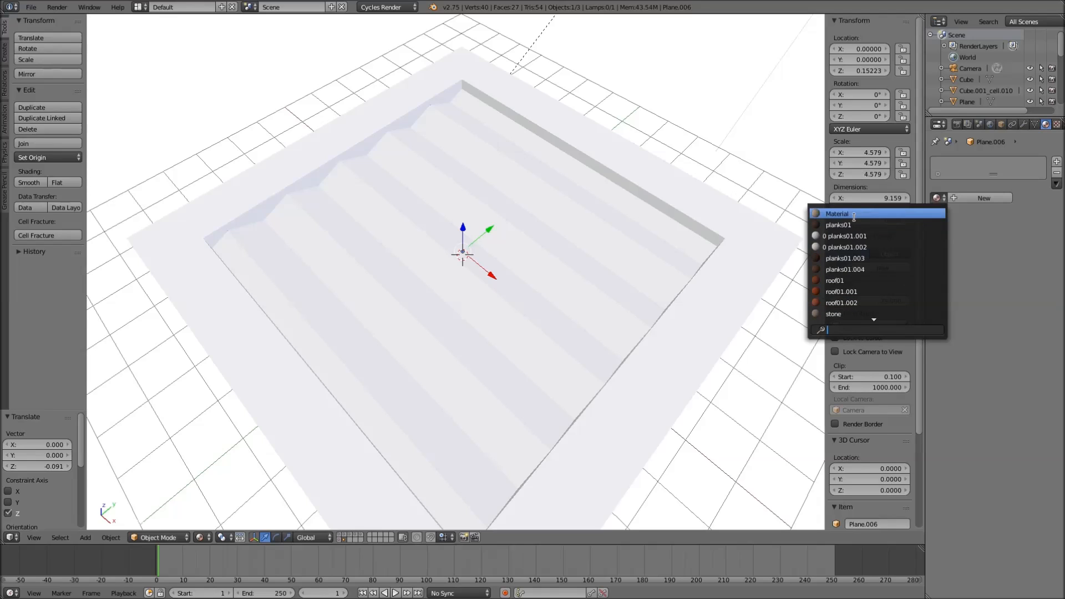
left_click(854, 215)
Select the frame and assign it the existing wood01 material
right_click(736, 285)
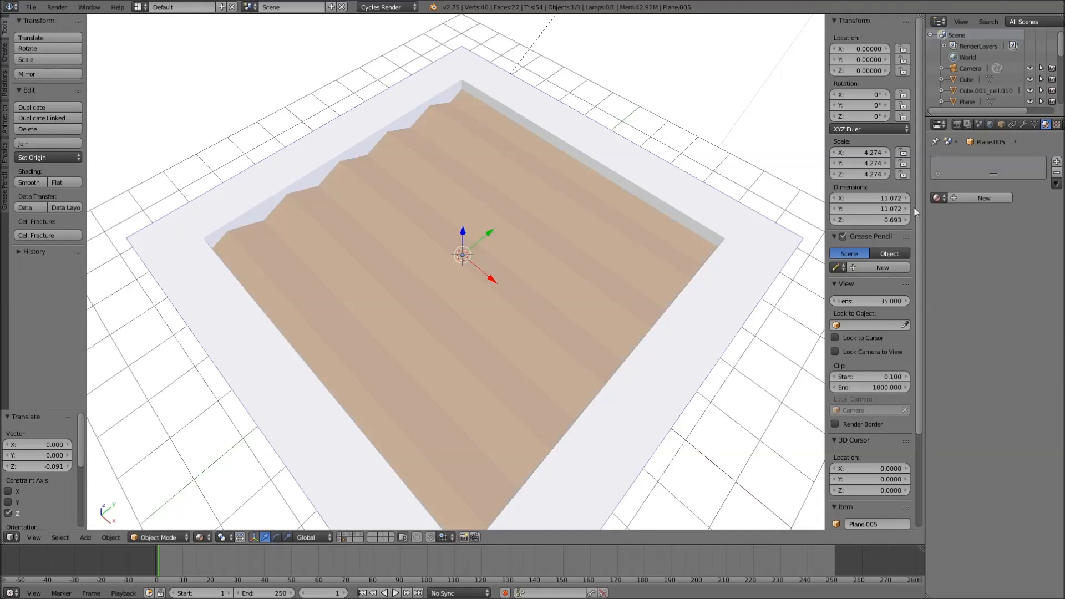
left_click(936, 198)
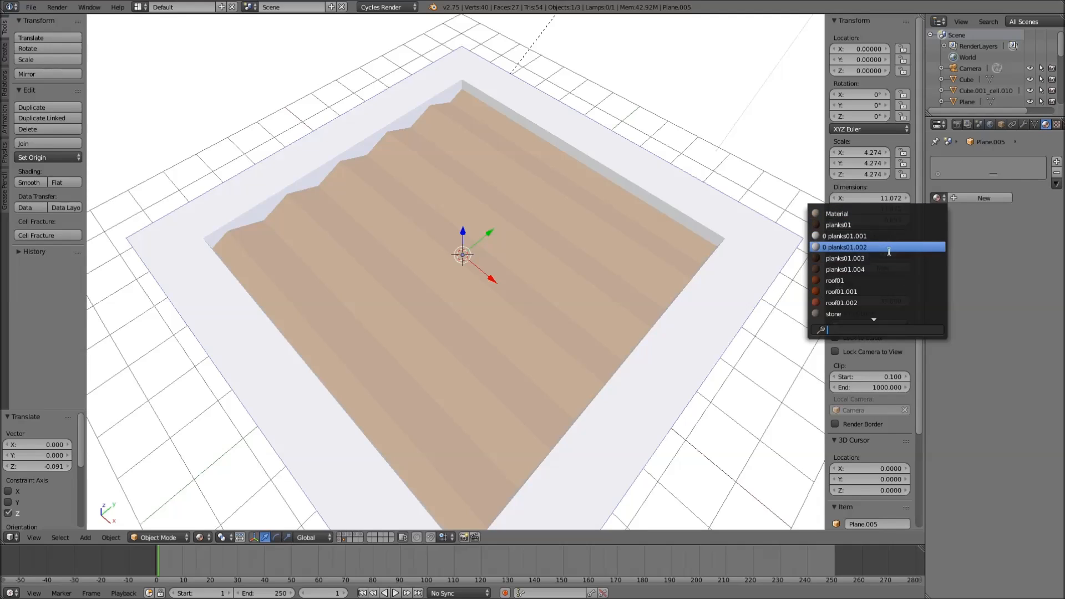
scroll(879, 311, "down", 3)
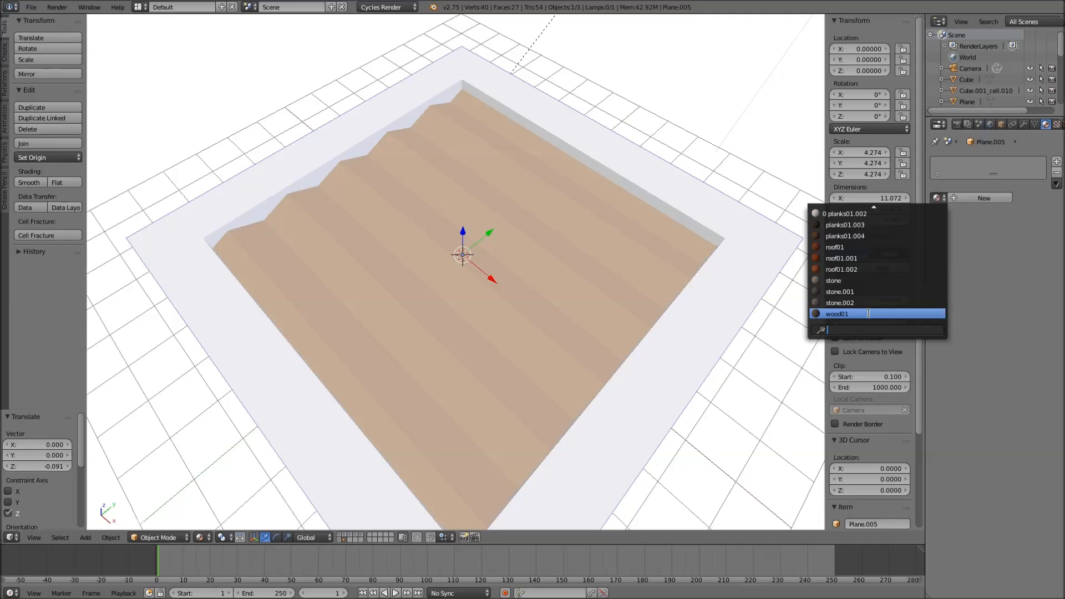
left_click(868, 314)
scroll(455, 339, "down", 6)
middle_click_drag(441, 295, 528, 318)
scroll(528, 320, "up", 1)
scroll(528, 315, "up", 2)
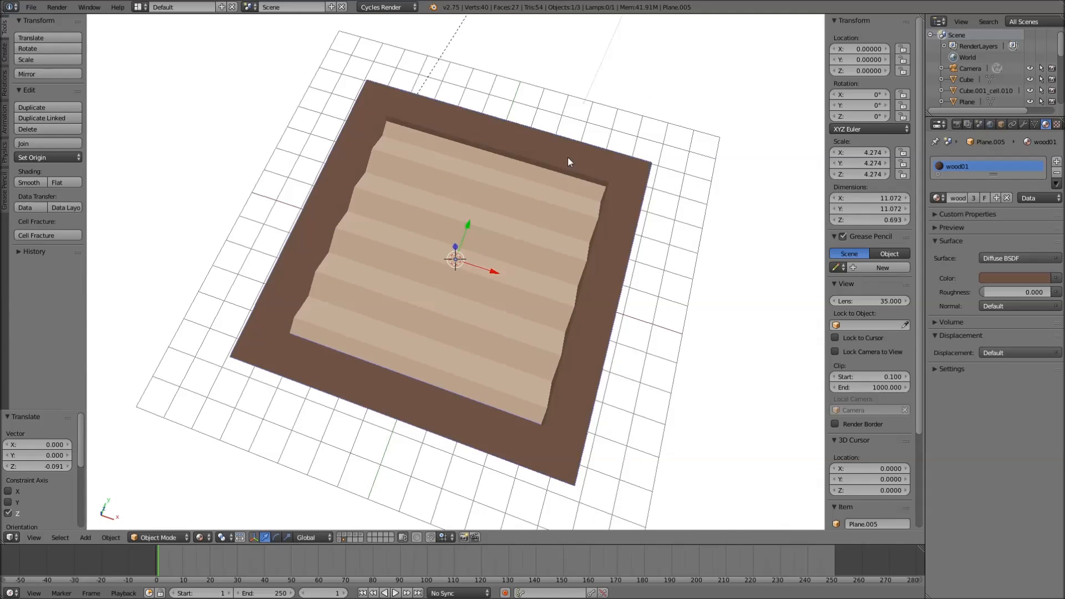
Open the frame in Edit Mode from the top view and look through the viewport and mesh display settings
key("KP_7")
key("Tab")
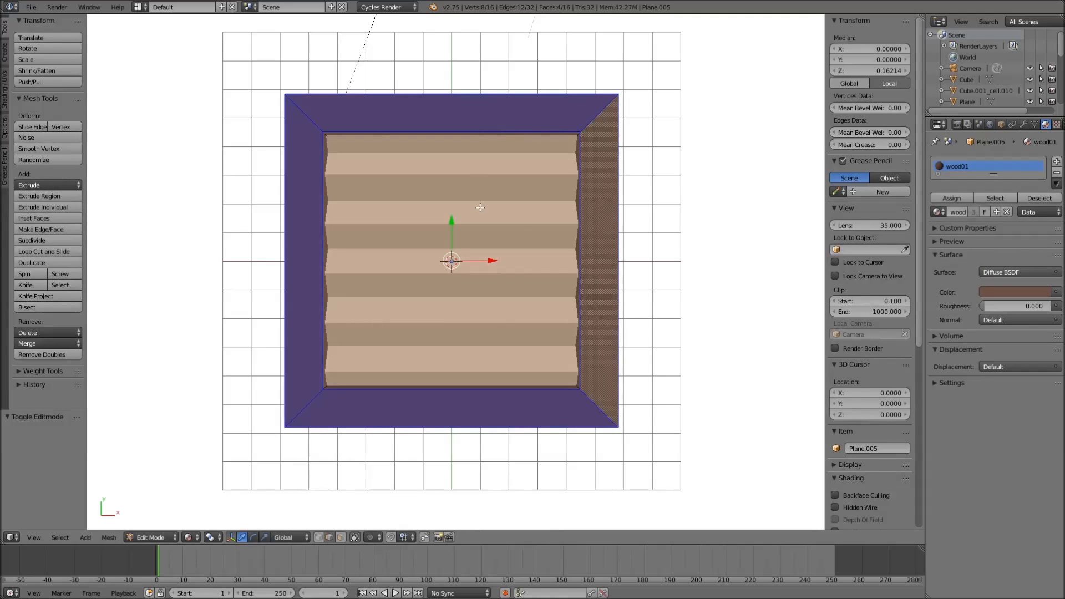
scroll(851, 443, "down", 9)
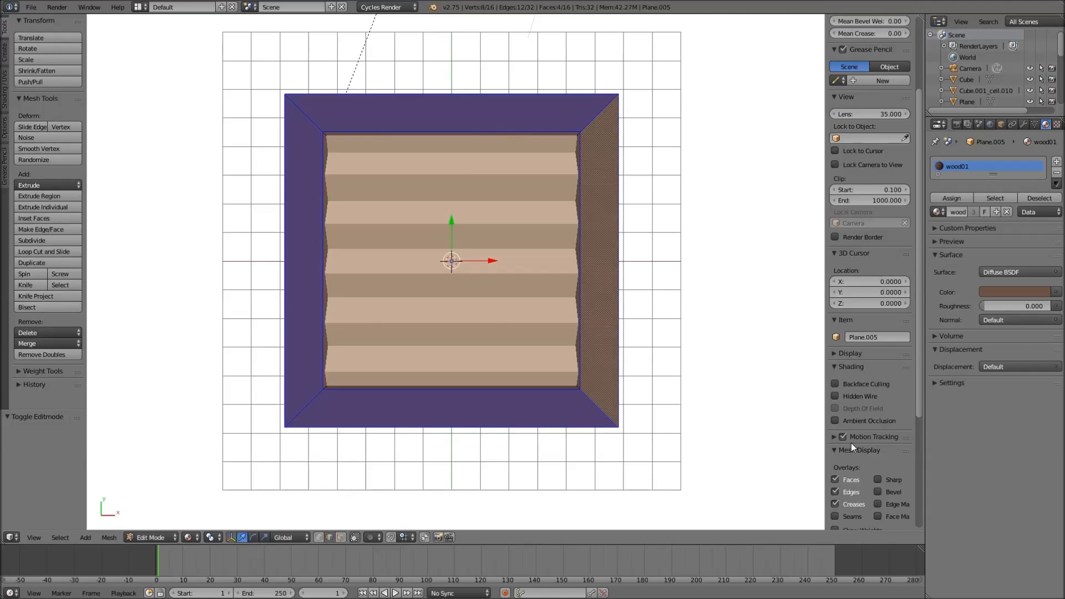
scroll(850, 442, "down", 4)
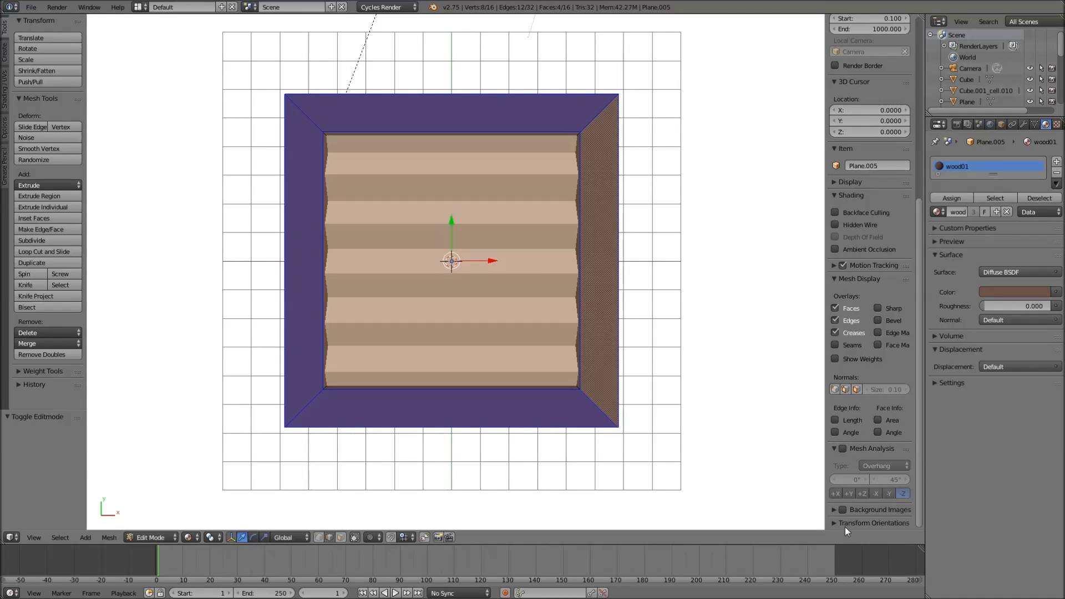
scroll(860, 466, "up", 13)
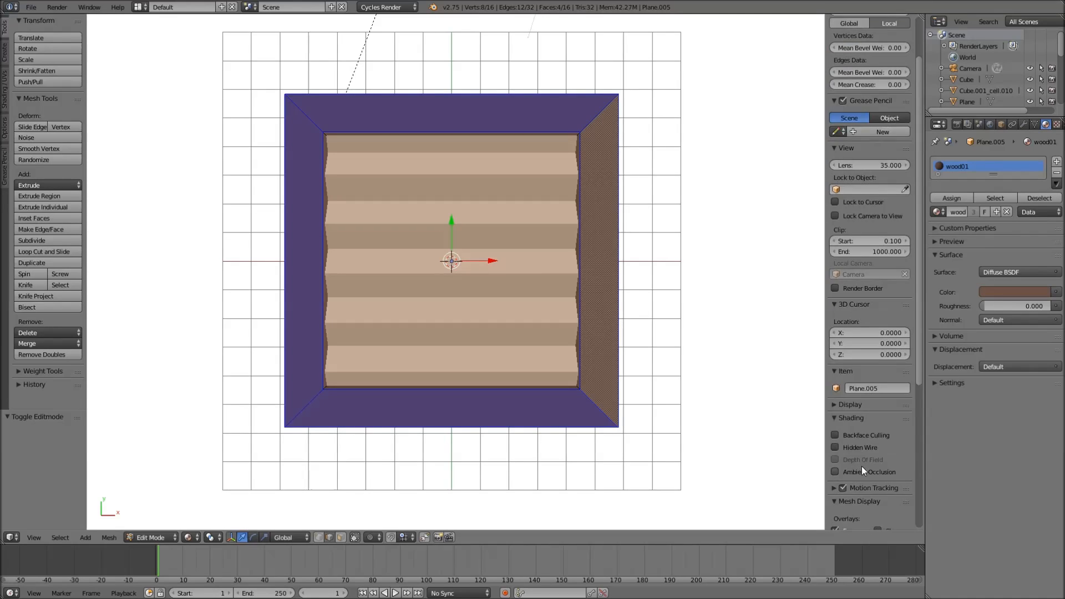
scroll(861, 466, "down", 13)
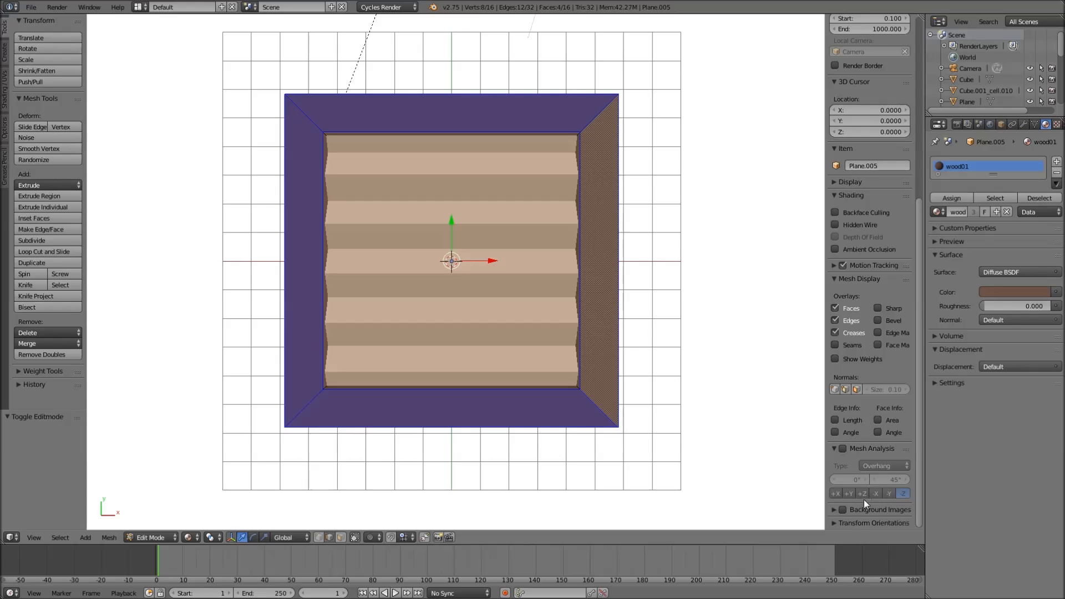
left_click(653, 402)
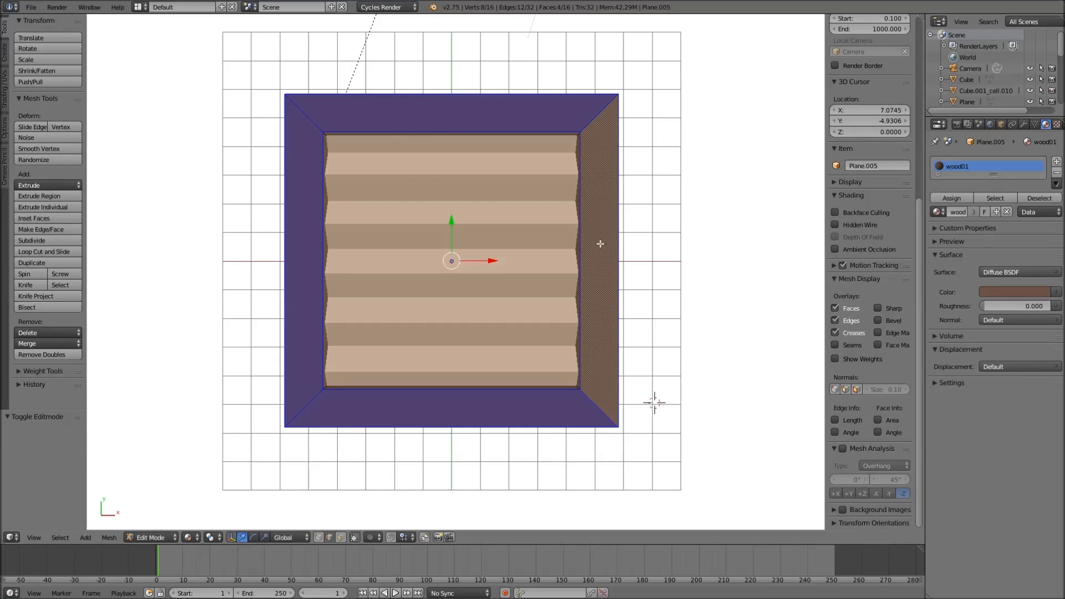
Add two evenly spaced loop cuts across the frame's +Y side and two across its -X side
key("ctrl+r")
scroll(443, 102, "up", 1)
left_click(443, 102)
right_click(444, 102)
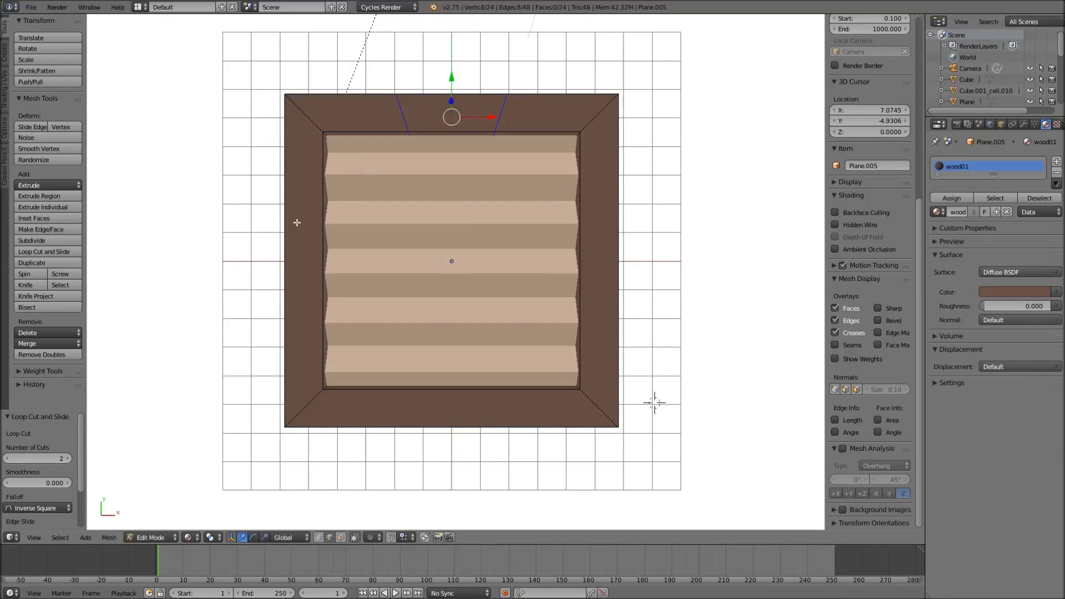
key("ctrl+r")
scroll(298, 221, "up", 1)
left_click(298, 221)
right_click(349, 292)
Add two evenly spaced loop cuts across the frame's -Y side and two across its +X side
key("ctrl+r")
scroll(466, 391, "up", 1)
left_click(465, 390)
right_click(465, 390)
key("ctrl+r")
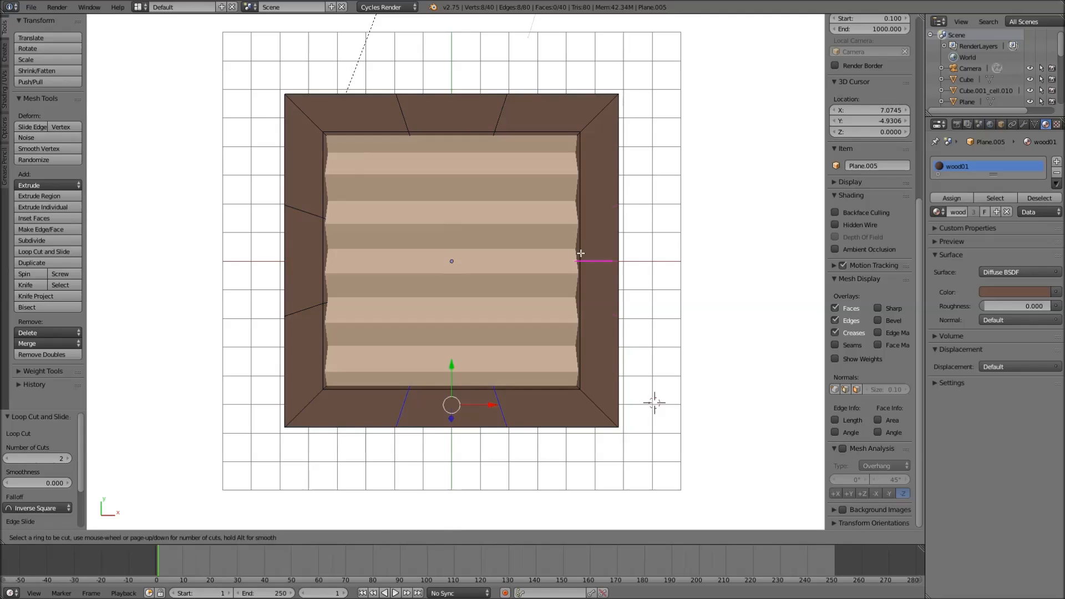
scroll(581, 254, "up", 1)
left_click(579, 253)
right_click(579, 251)
Move one edge loop on the frame's +X side slightly outward and the other inward, and push both -Y side loops outward
right_click(599, 211, "alt")
left_click_drag(633, 214, 638, 215)
right_click(608, 312, "alt")
left_click_drag(625, 308, 621, 307)
right_click(500, 408, "alt")
left_click_drag(500, 381, 501, 385)
right_click(401, 416, "alt")
left_click_drag(405, 377, 404, 384)
On the frame's -X side, move the edge loop nearer -Y slightly inward and the other one 0.113 outward
right_click(311, 318, "alt")
left_click_drag(341, 308, 346, 309)
right_click(305, 217, "alt")
left_click_drag(332, 218, 322, 218)
Select both edge loops on the frame's +Y side and move them 0.189 outward along Y
right_click(404, 111, "alt")
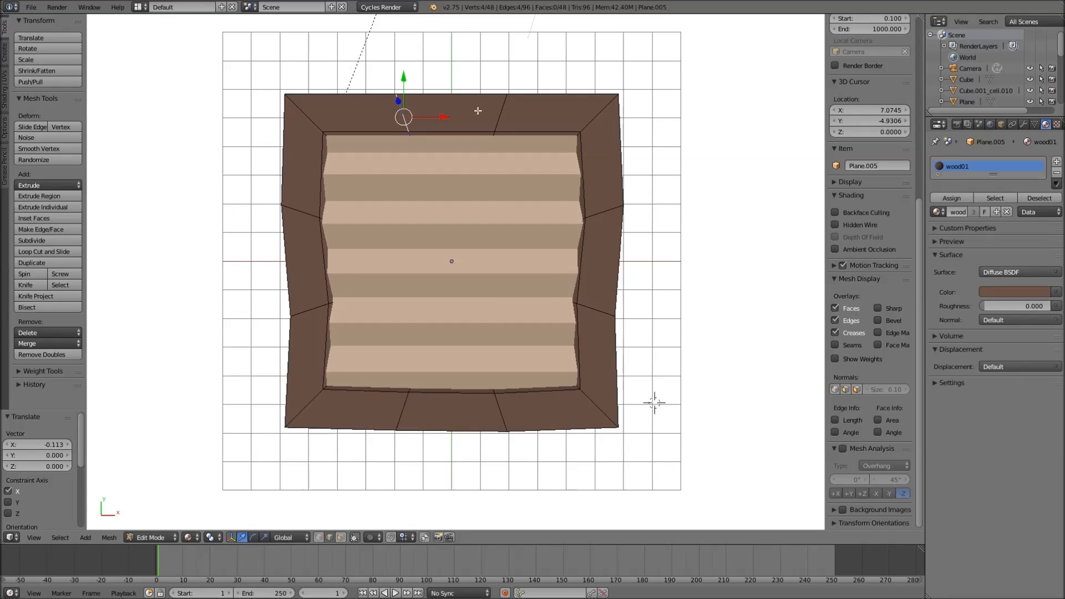
right_click(494, 110, "alt")
right_click(408, 115, "alt+shift")
left_click_drag(450, 90, 451, 83)
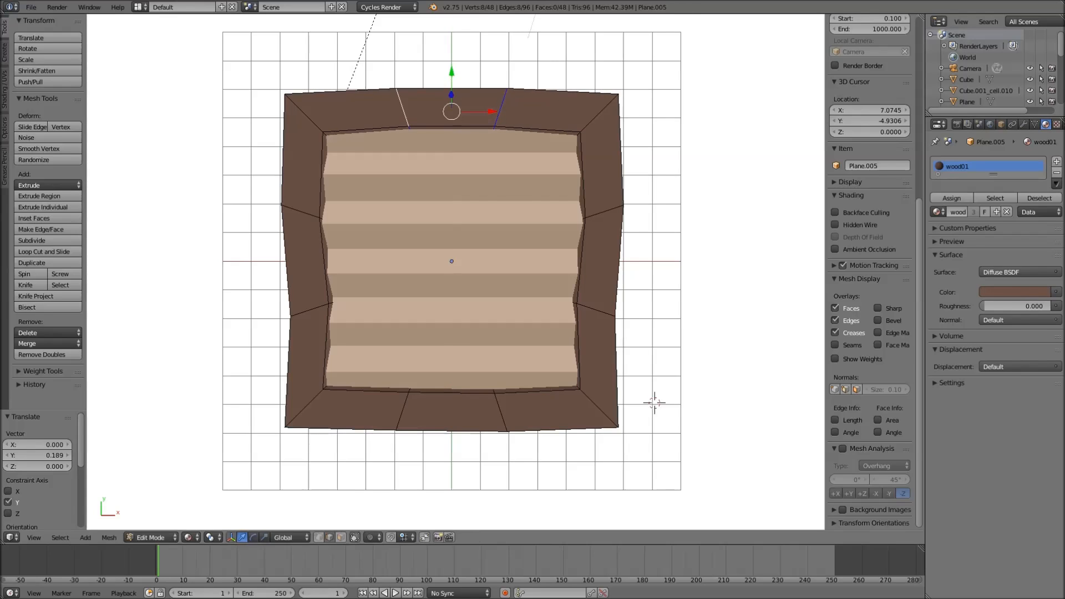
Return to Object Mode and render the framed floor from the camera view
key("Tab")
middle_click_drag(522, 218, 494, 265)
key("KP_0")
key("F12")
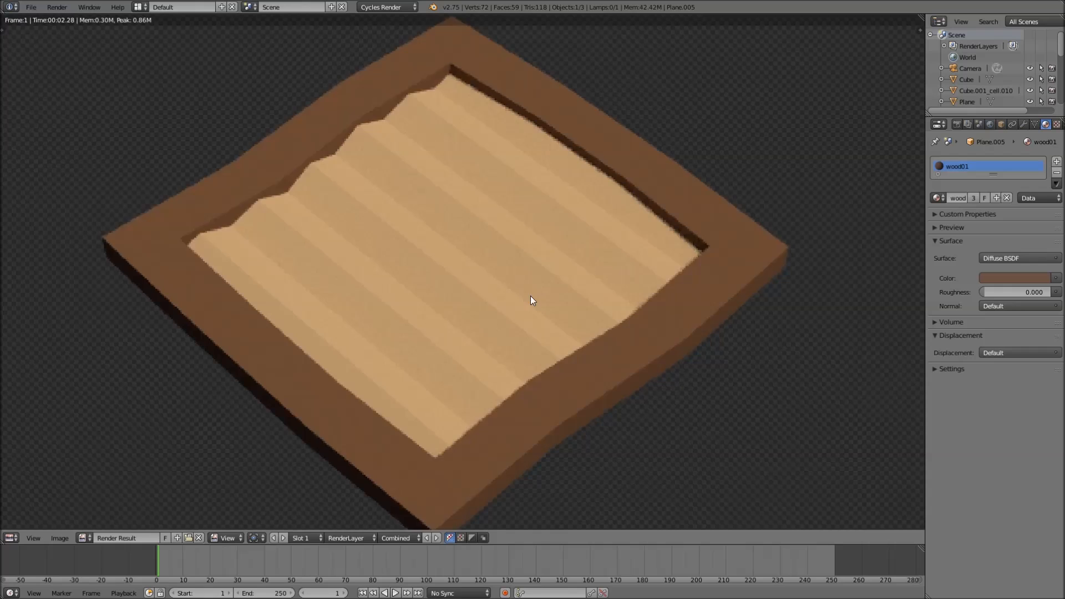
Examine the rendered framed floor and close the render result
scroll(530, 295, "down", 3)
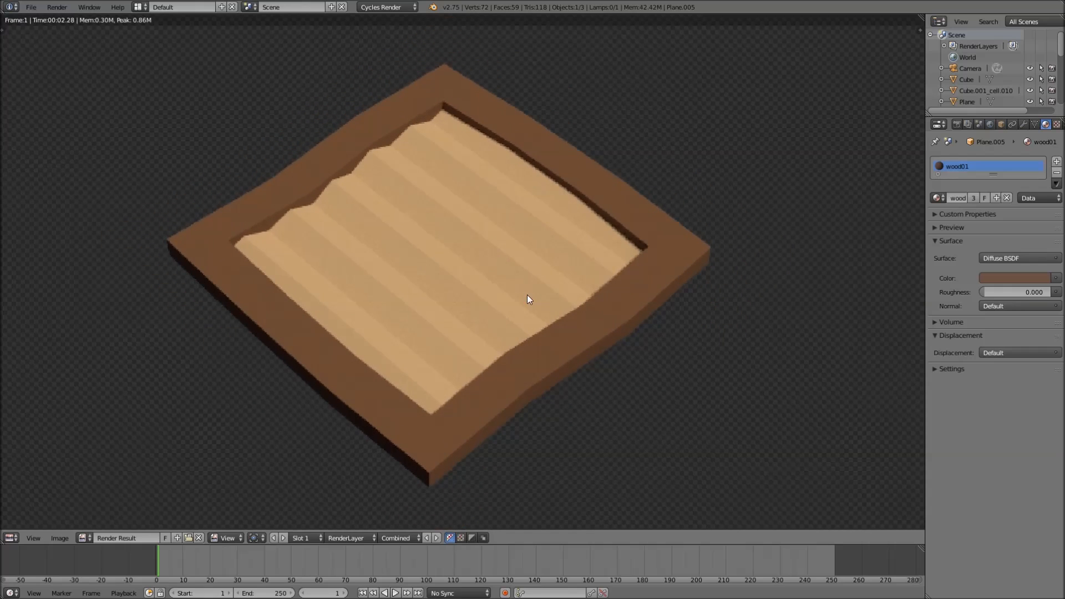
scroll(527, 291, "up", 3)
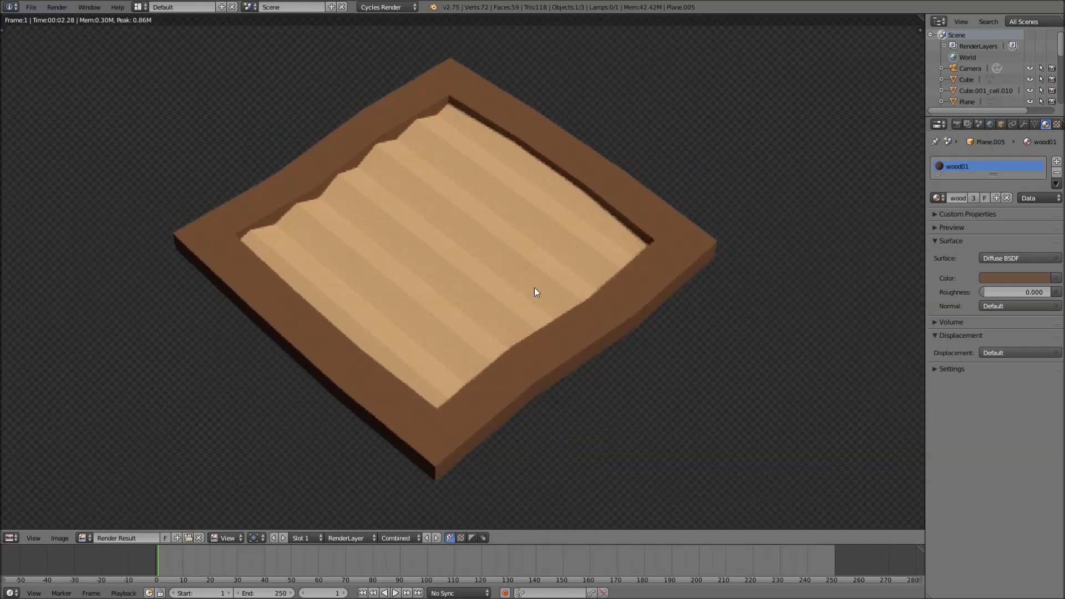
key("Escape")
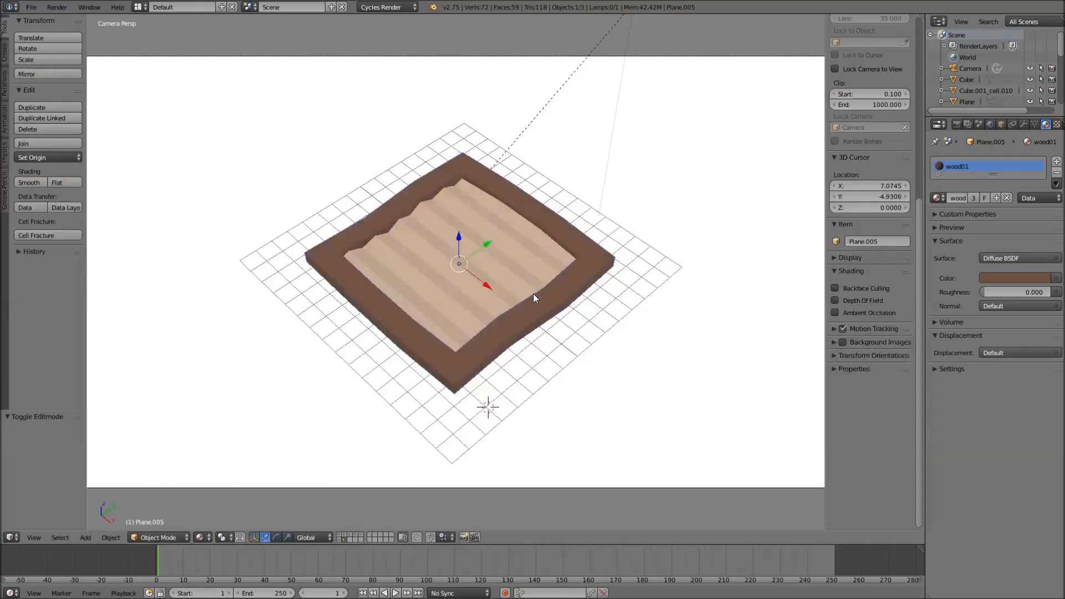
Display the layer with the finished plank floor and examine its separate planks and frame
left_click(350, 536)
key("KP_7")
scroll(504, 413, "up", 4)
middle_click_drag(505, 408, 536, 392)
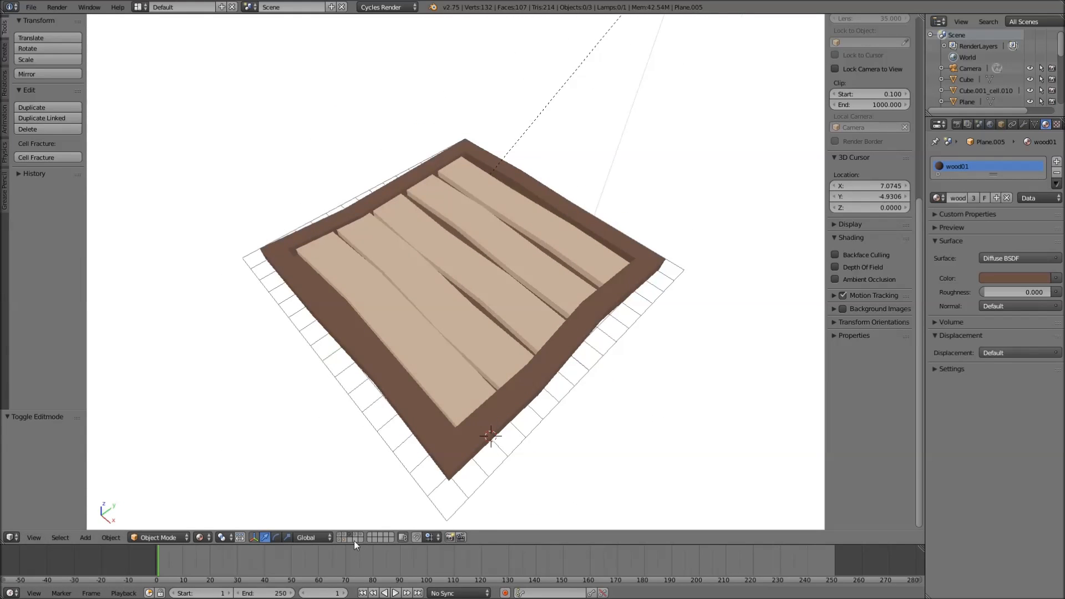
scroll(485, 392, "down", 3)
Duplicate the sun lamp in place, move the copy to layer 13 and display that layer
right_click(569, 113)
key("shift+d")
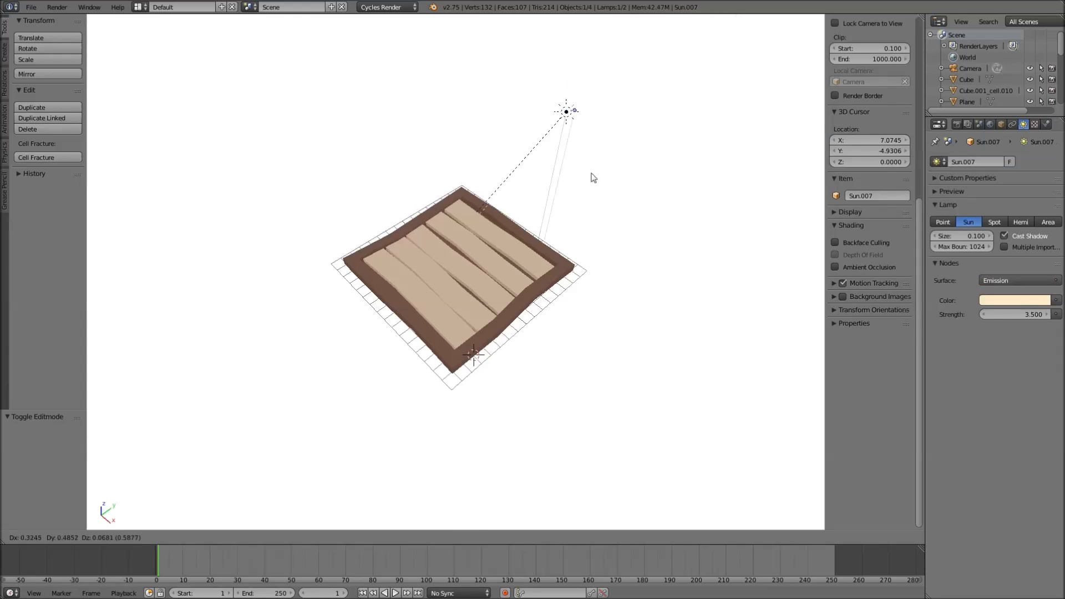
right_click(626, 174)
key("m")
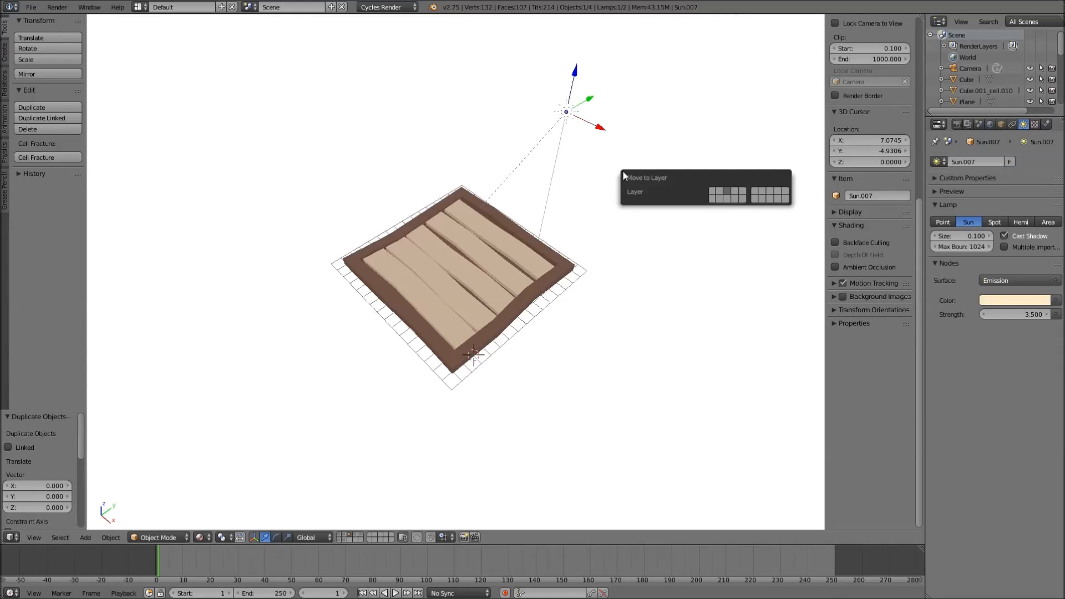
left_click(727, 200)
left_click(349, 539)
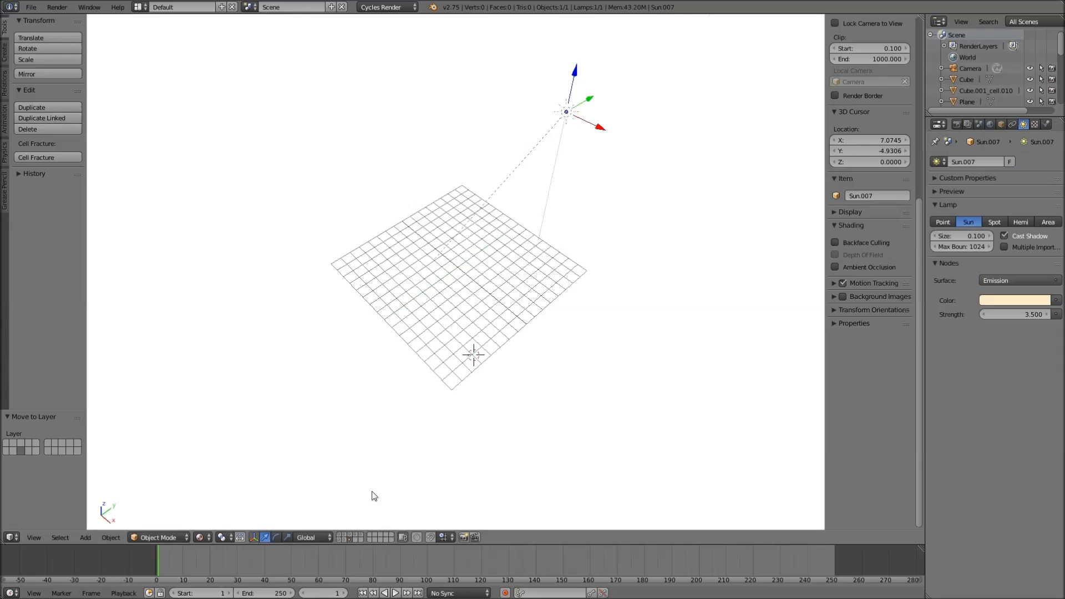
Snap the 3D cursor to the center, add a plane there and scale it up to span roughly half the grid
key("shift+s")
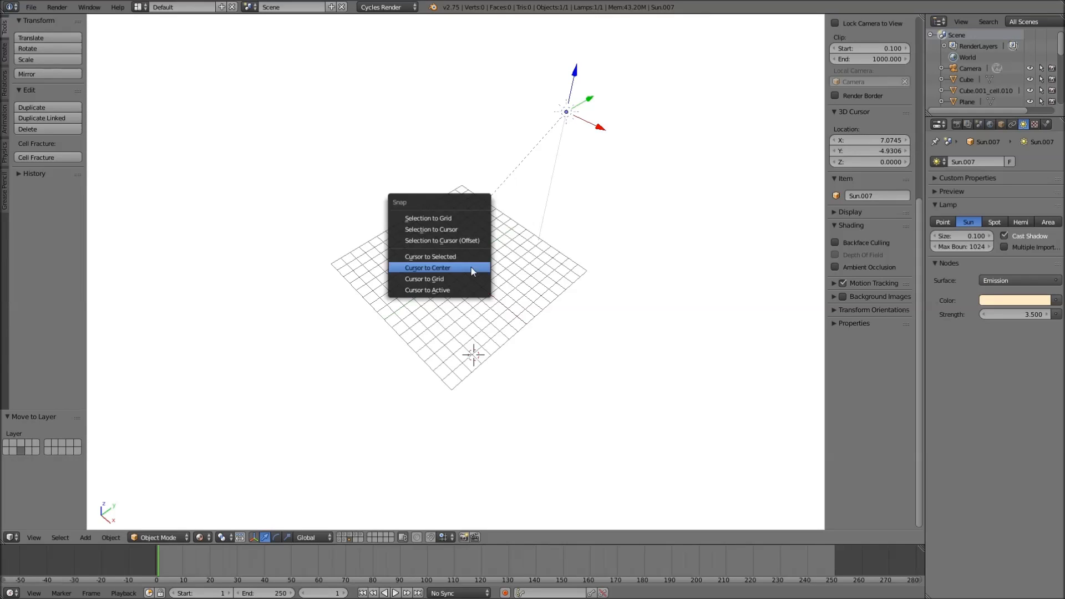
left_click(468, 266)
middle_click_drag(467, 266, 519, 333)
scroll(529, 361, "up", 4)
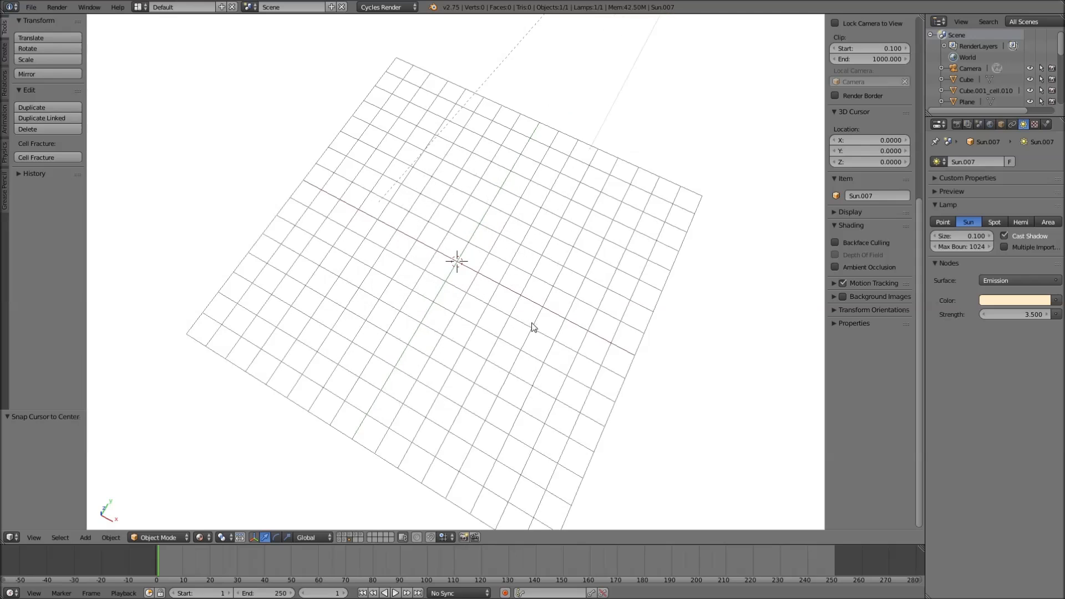
key("shift+a")
left_click(571, 314)
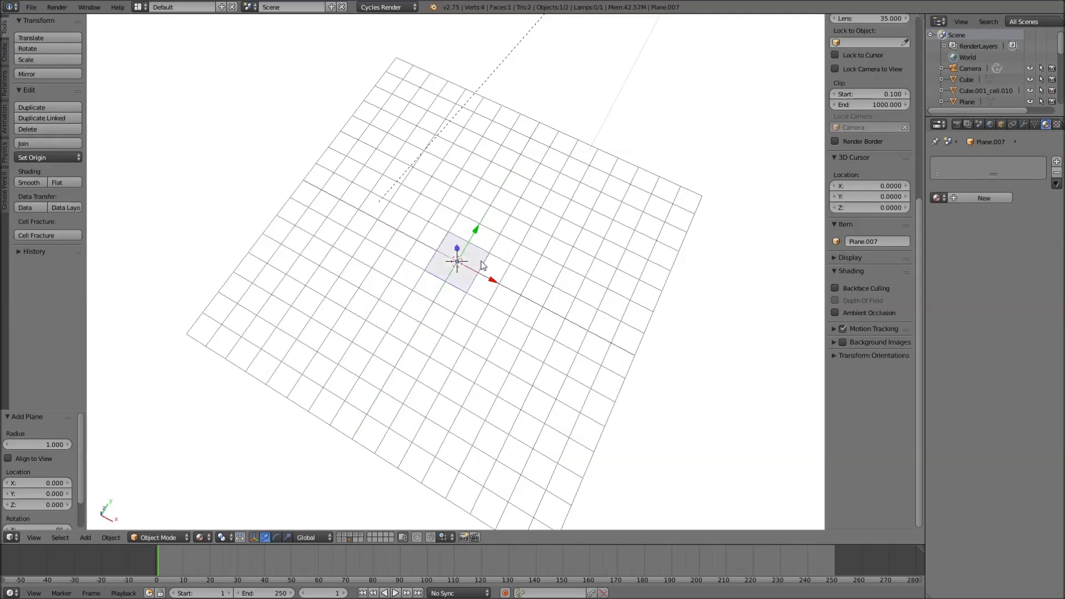
key("s")
left_click(556, 251)
Extrude the plane's face in place, scale it by 1.261 to form an outer border, and delete that larger face
key("Tab")
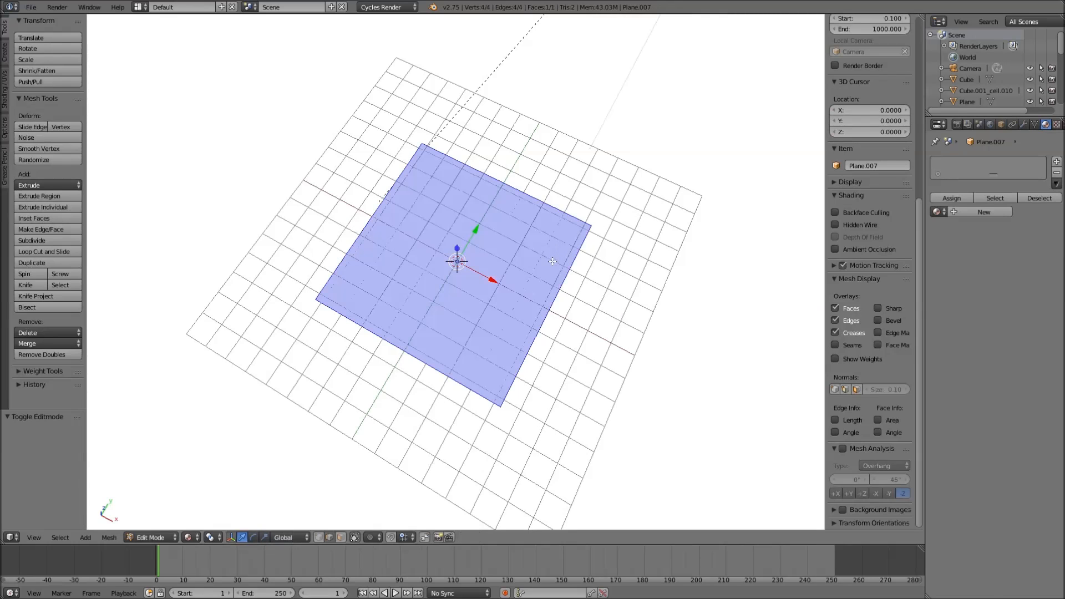
key("e")
right_click(549, 267)
key("s")
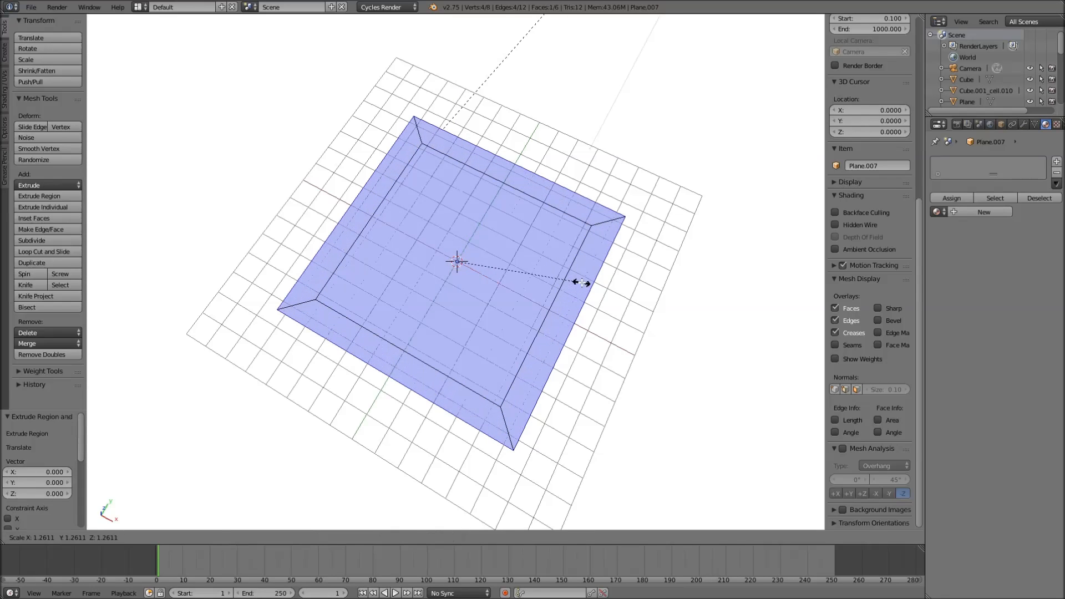
left_click(581, 283)
middle_click_drag(581, 284, 585, 252)
scroll(568, 273, "up", 1)
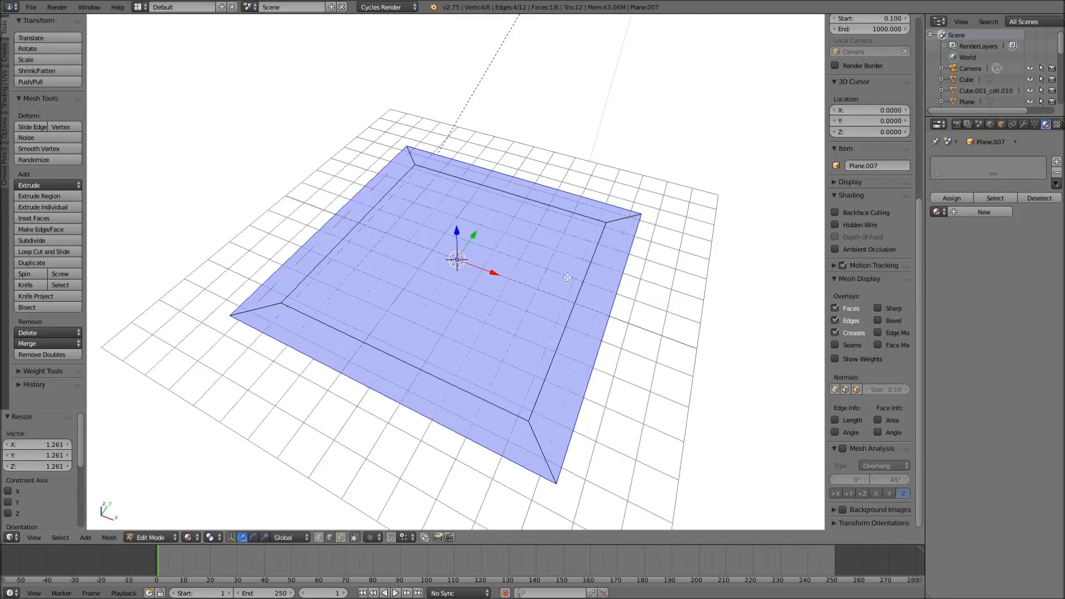
key("x")
left_click(567, 275)
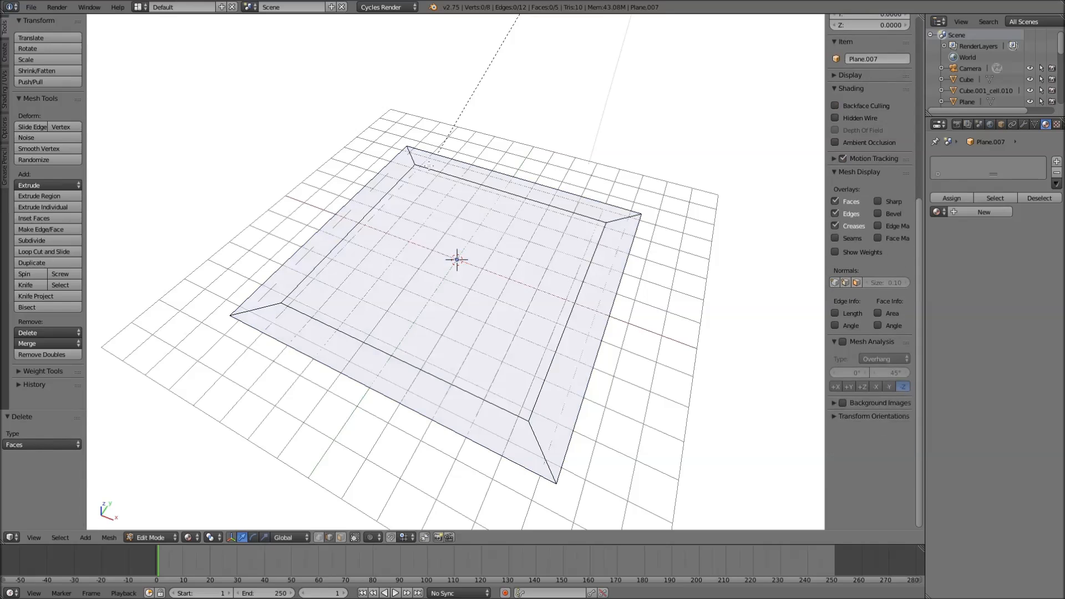
Select the four border faces in face mode, extrude them upward into a raised frame and return to Object Mode
right_click(420, 156)
right_click(413, 156)
left_click(341, 537)
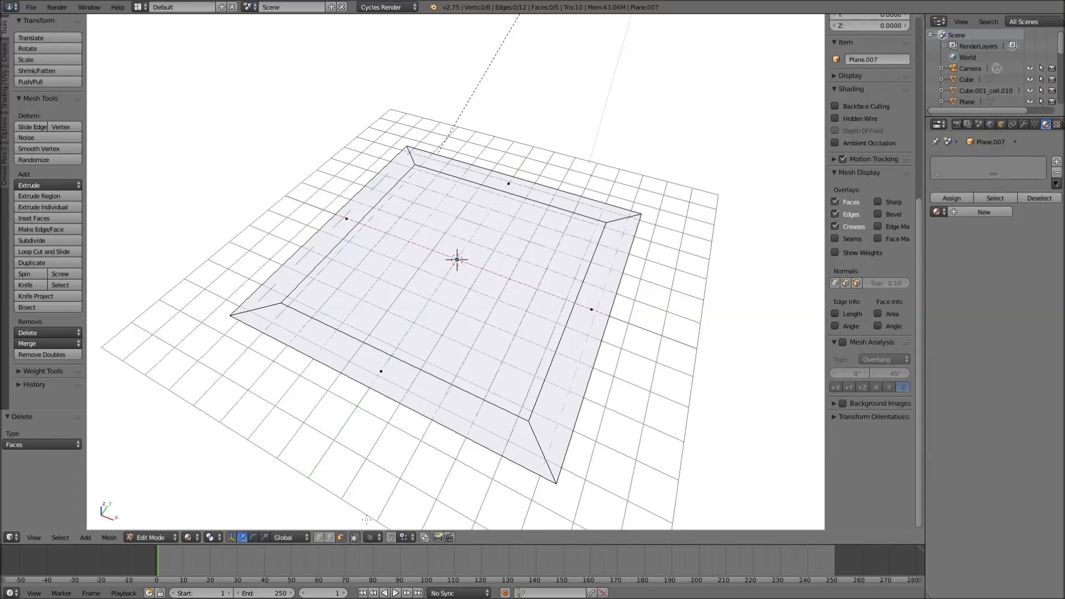
right_click(543, 448, "alt")
scroll(543, 448, "up", 2)
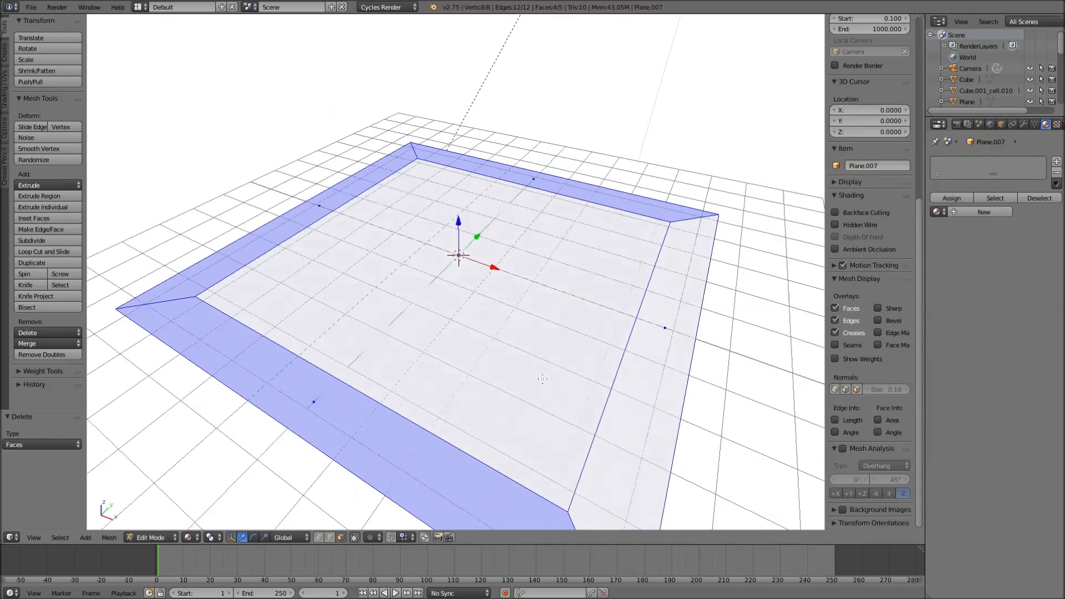
key("e")
left_click(542, 352)
key("Tab")
Assign the existing wood01 material to the raised frame
middle_click_drag(543, 353, 563, 398)
left_click(936, 198)
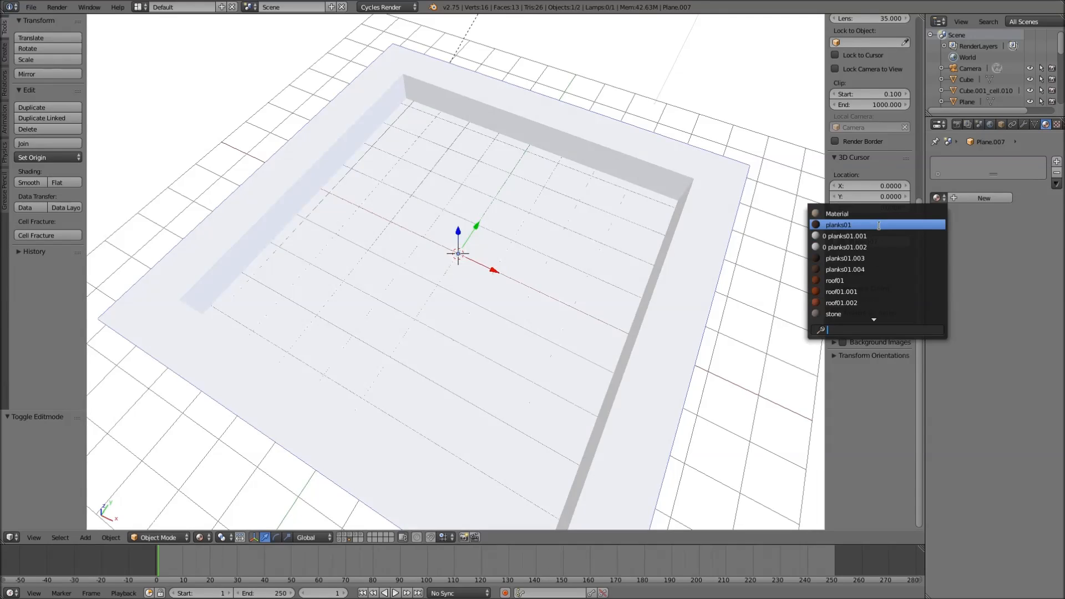
left_click(879, 225)
left_click(936, 198)
scroll(865, 308, "down", 2)
left_click(866, 311)
Add a cube at the center of the frame and raise it 1.601 along Z
scroll(504, 291, "down", 3)
middle_click_drag(504, 292, 505, 257)
scroll(524, 310, "up", 2)
key("shift+a")
mouse_move(505, 257)
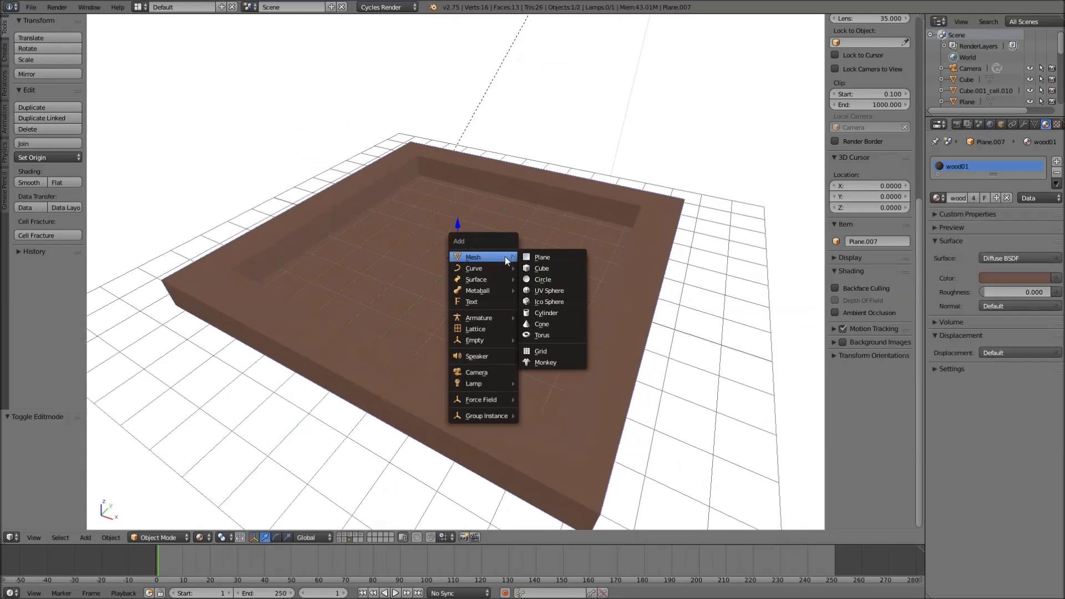
left_click(541, 268)
middle_click_drag(543, 269, 531, 224)
left_click_drag(463, 233, 474, 181)
Flatten the cube along Z into a thin slab and move it -1.276 along Z into the frame
key("s")
key("z")
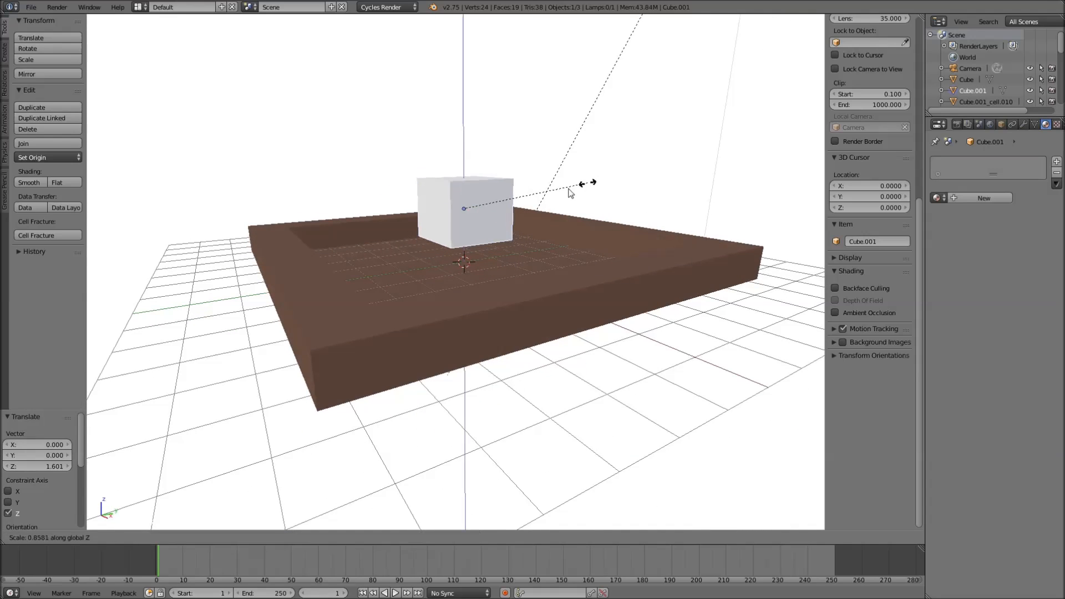
left_click(504, 195)
left_click_drag(468, 183, 474, 236)
In Edit Mode, stretch the slab along X to fill the frame's inner width and scale it 0.756 along Y
key("KP_7")
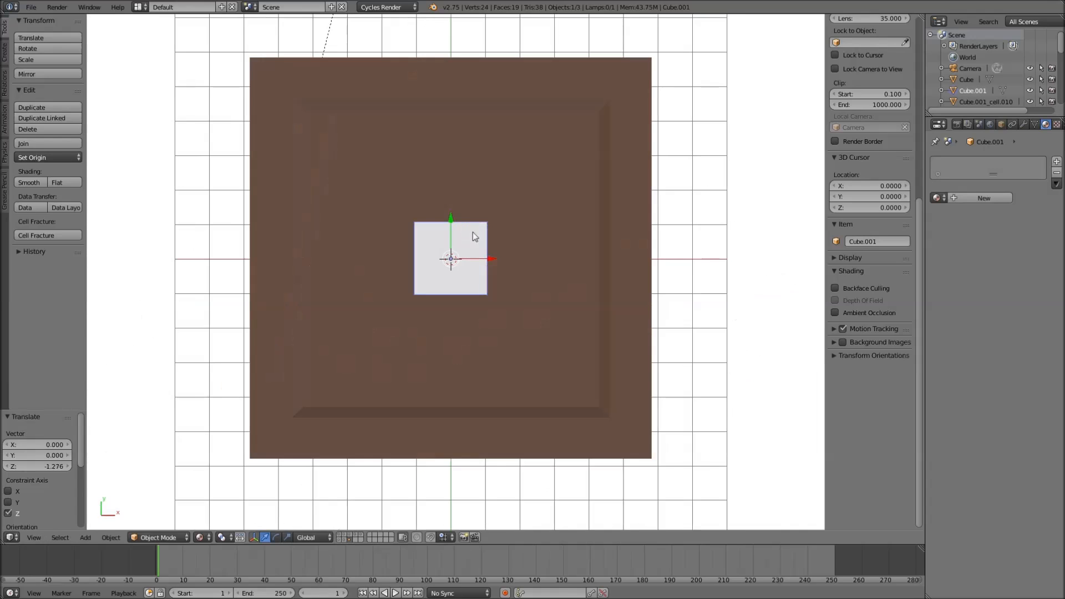
key("Tab")
key("s")
key("x")
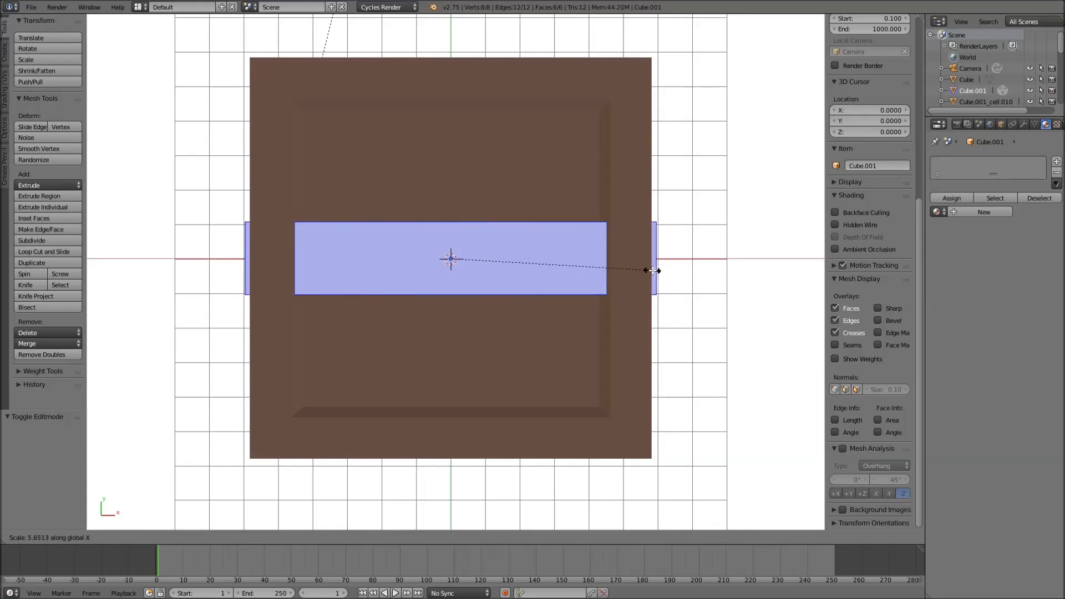
left_click(613, 267)
key("s")
key("y")
left_click(498, 165)
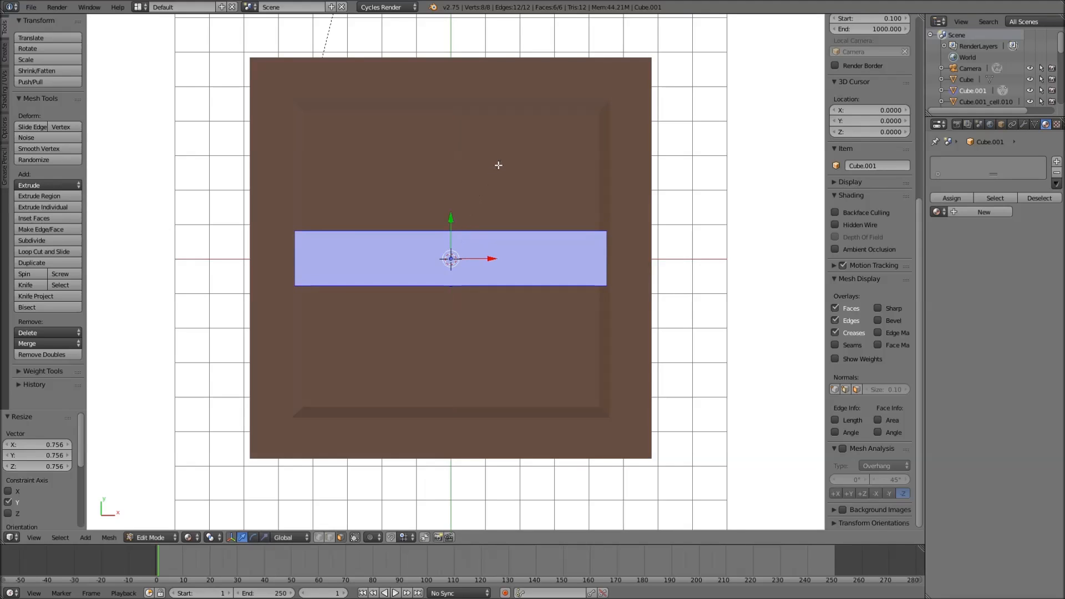
Move the plank 3.469 along Y to the frame's inner +Y edge and place a duplicate beside it with a narrow gap
left_click_drag(450, 218, 457, 101)
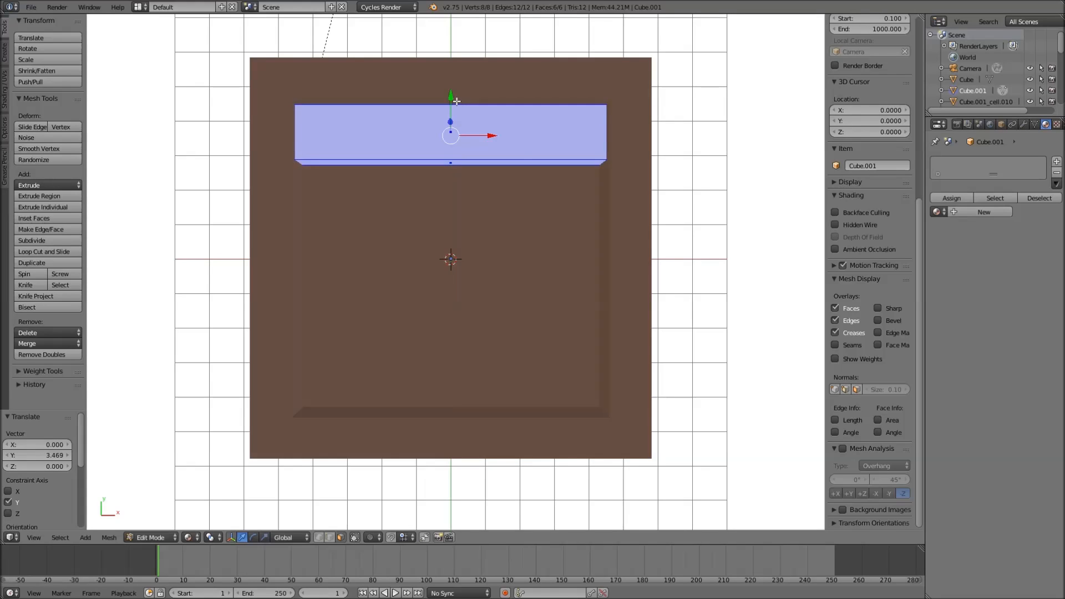
key("shift+d")
right_click(456, 101)
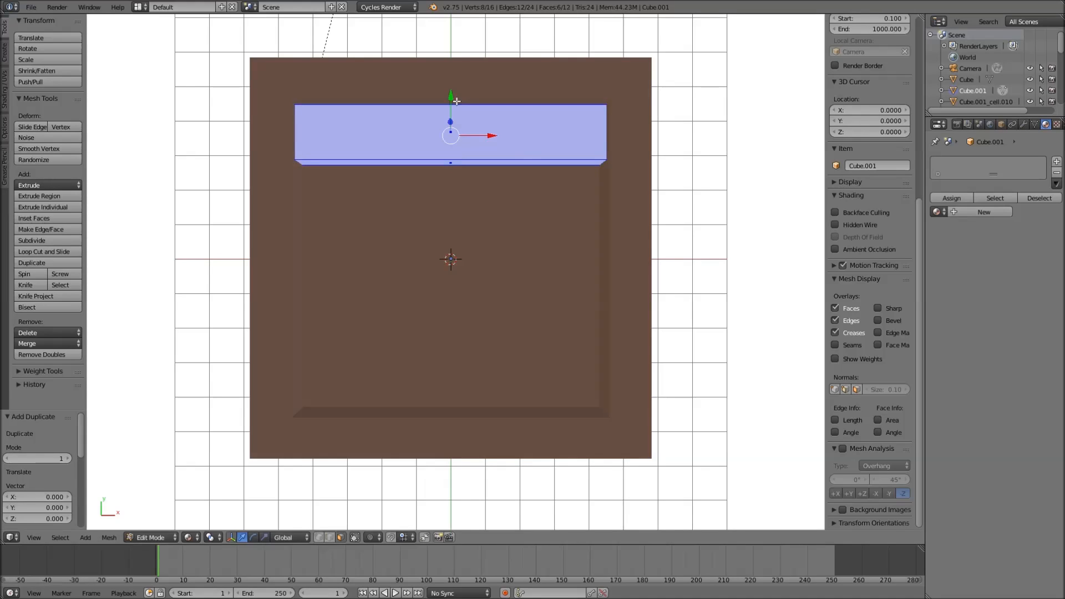
left_click_drag(452, 103, 448, 164)
Select both planks and duplicate the pair twice along Y, offset by -3.390 and by -3.421
key("ctrl+l")
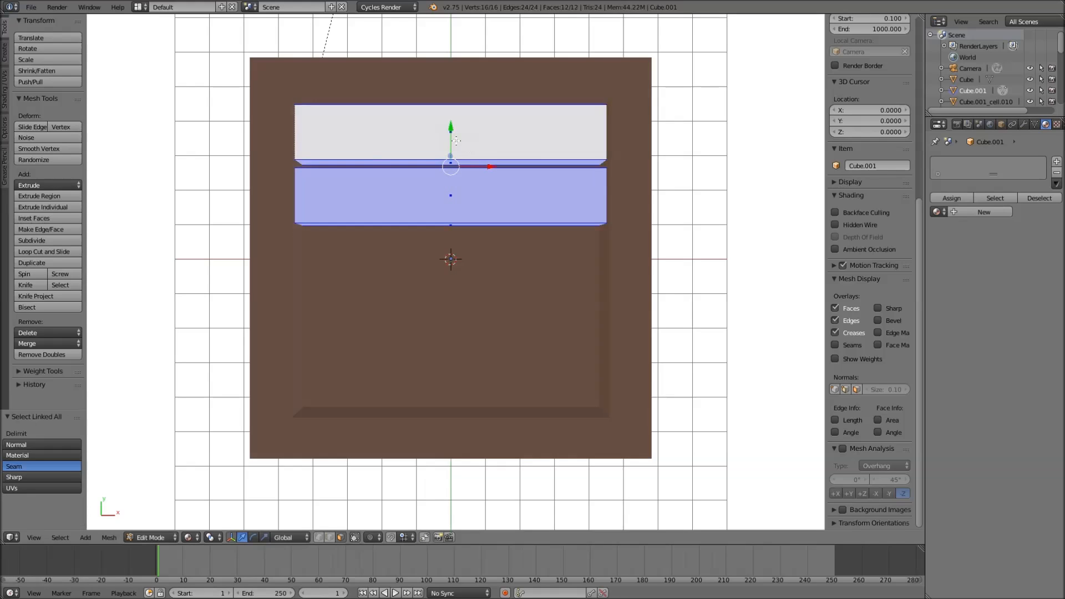
key("shift+d")
key("y")
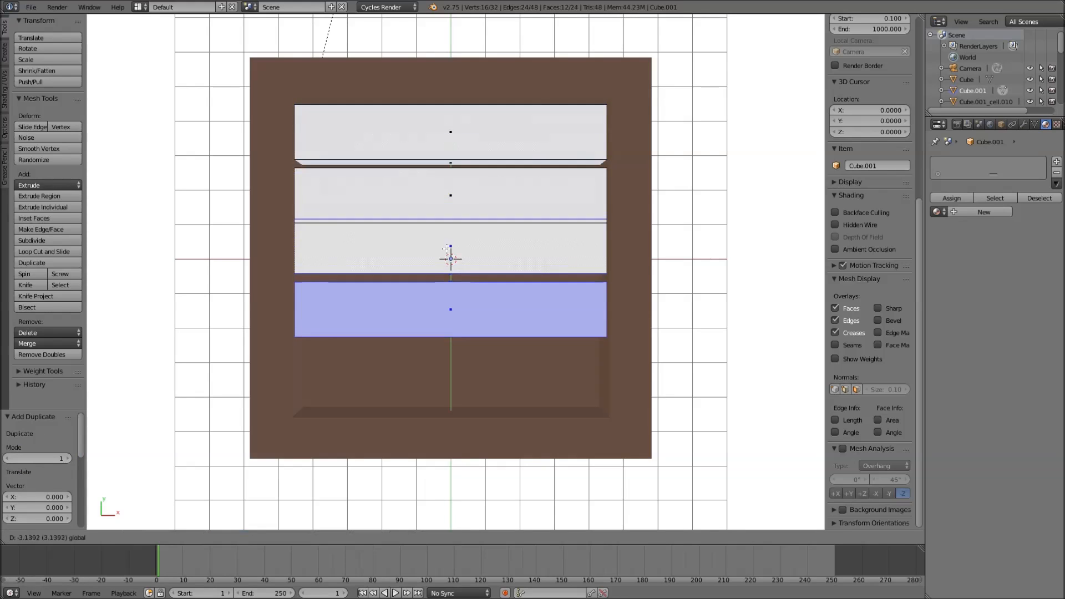
key("Return")
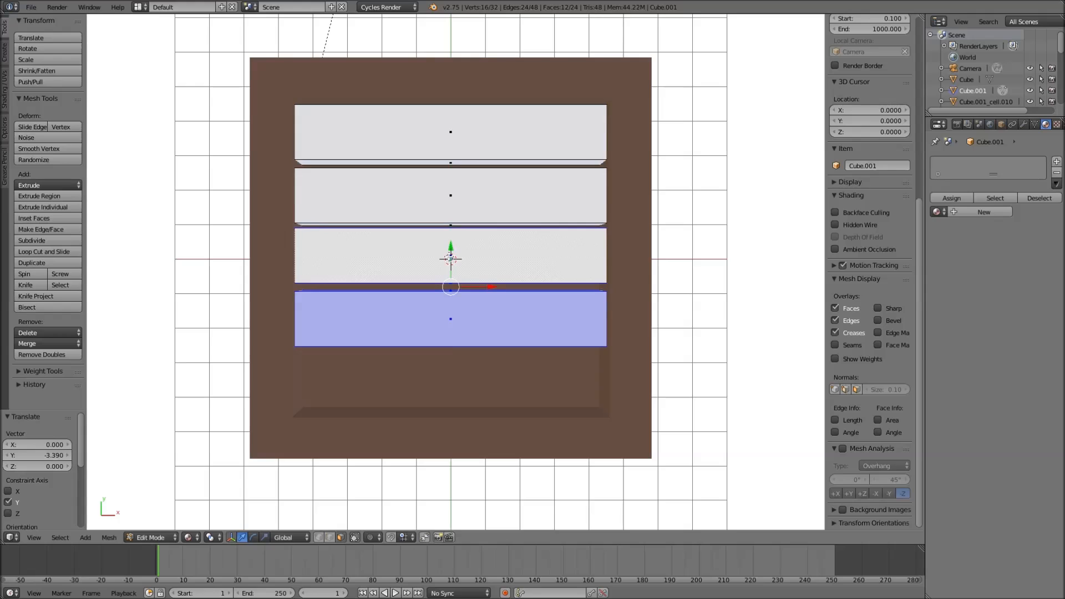
key("shift+d")
key("y")
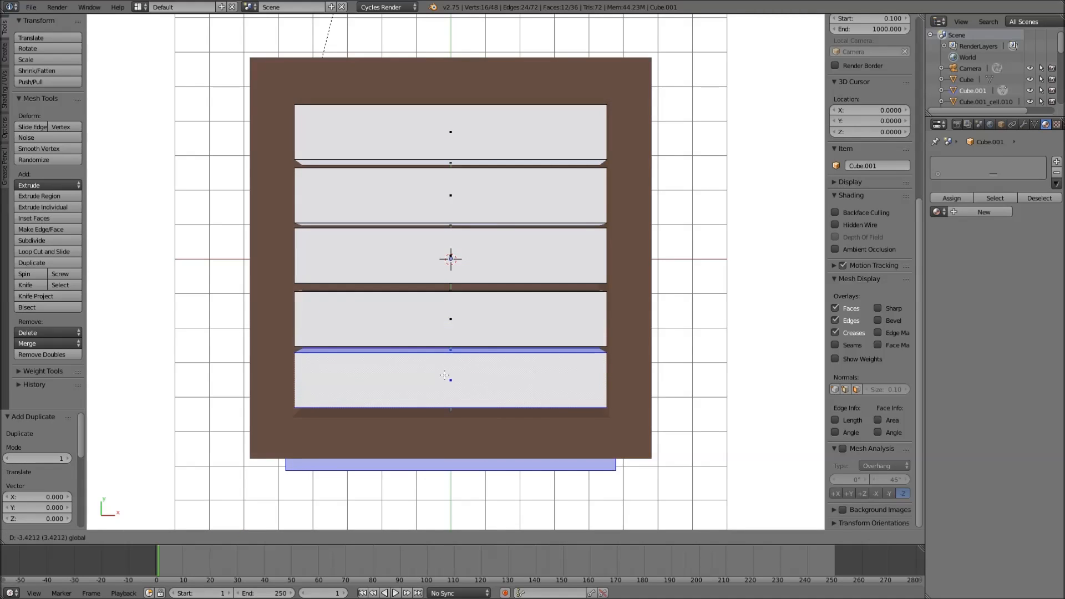
left_click(443, 375)
Select the whole surplus sixth plank overlapping the frame's -Y side and delete its vertices
right_click(480, 432)
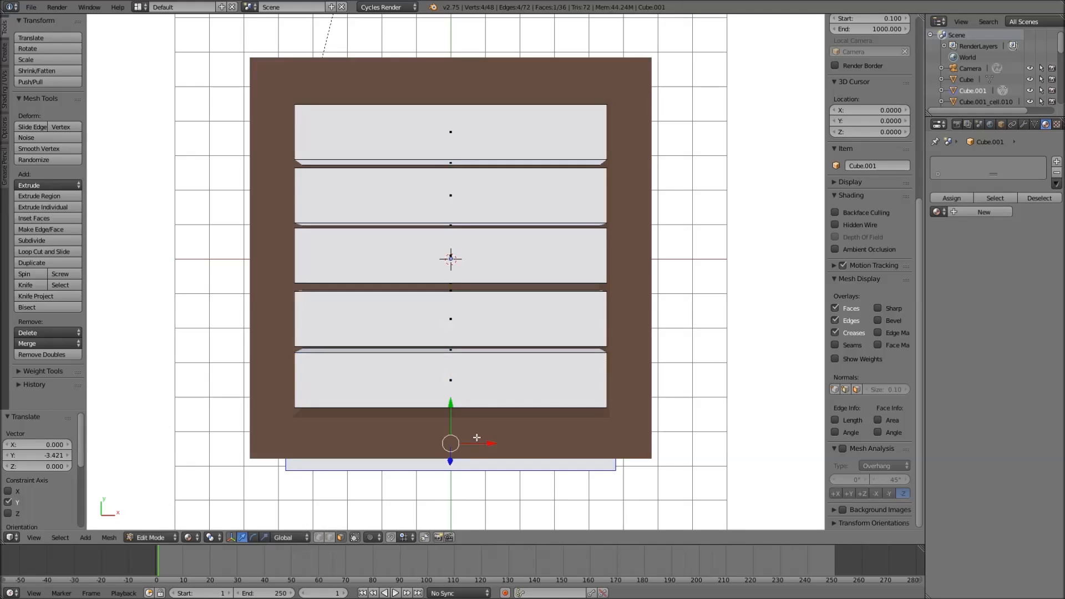
key("ctrl+l")
key("x")
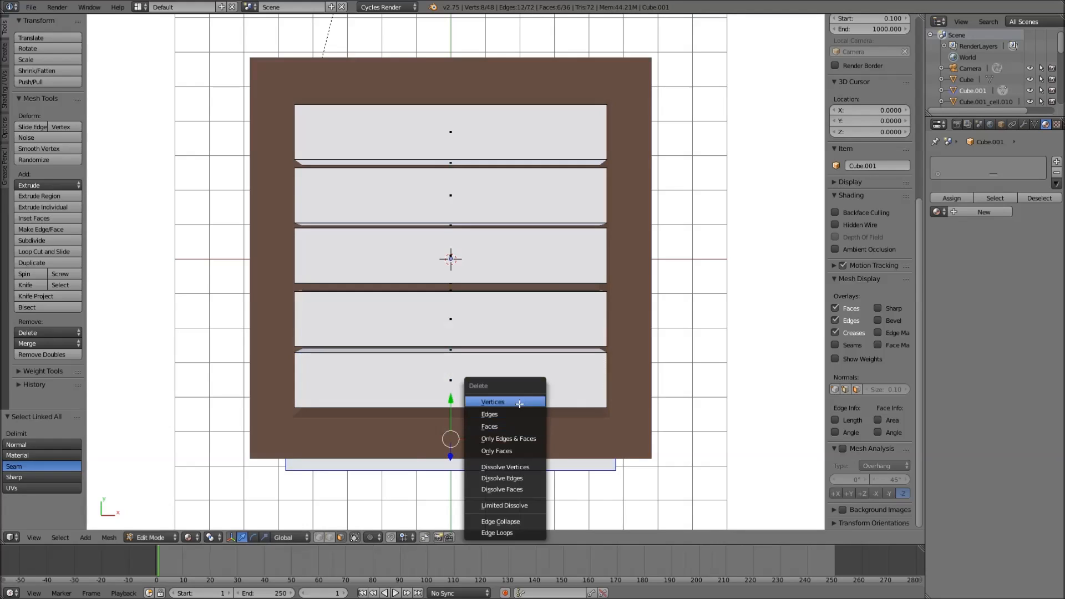
left_click(519, 402)
Add two evenly spaced edge loops across each of the five planks
key("ctrl+r")
scroll(452, 346, "up", 1)
left_click(455, 346)
right_click(454, 347)
key("ctrl+r")
scroll(454, 308, "up", 1)
left_click(455, 307)
right_click(454, 307)
key("ctrl+r")
scroll(458, 228, "up", 1)
left_click(458, 228)
right_click(458, 228)
key("ctrl+r")
scroll(456, 176, "up", 1)
left_click(456, 177)
right_click(457, 176)
key("ctrl+space")
key("ctrl+r")
scroll(459, 149, "up", 1)
left_click(459, 150)
right_click(459, 149)
Move the -X edge loop of the first plank at the +Y end -0.079 along Y, and the second plank's slightly towards +Y
right_click(396, 117, "alt")
left_click_drag(397, 98, 396, 110)
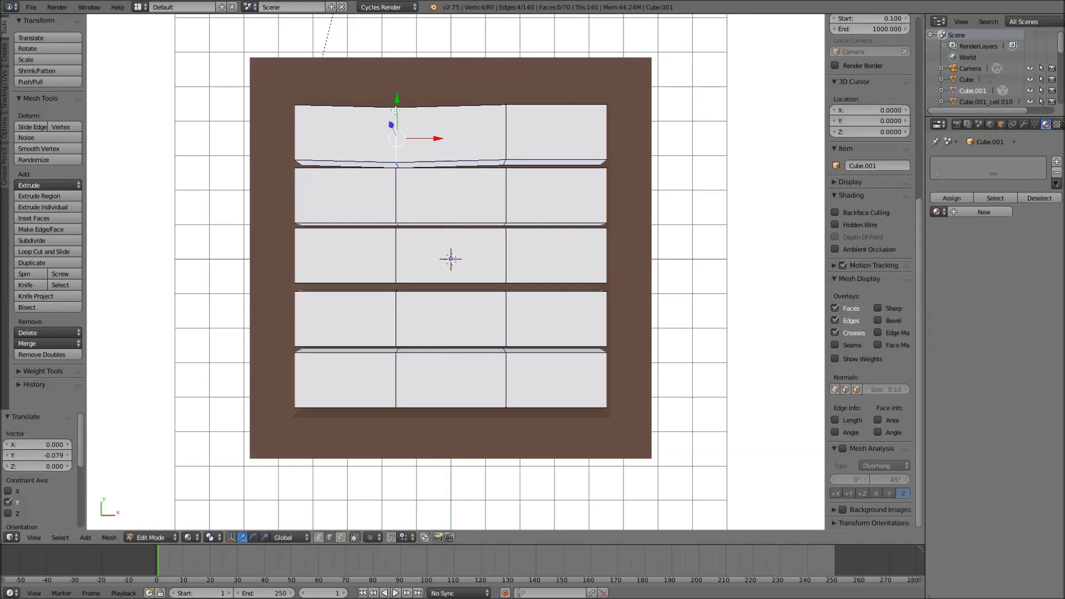
right_click(400, 189, "alt")
left_click_drag(396, 158, 397, 154)
Along Y, move the second plank's edge loop nearer +X by -0.047 and the third plank's corresponding loop by 0.016
right_click(514, 201, "alt")
left_click_drag(505, 166, 505, 168)
right_click(499, 241, "alt")
left_click_drag(505, 229, 506, 226)
left_click(506, 226)
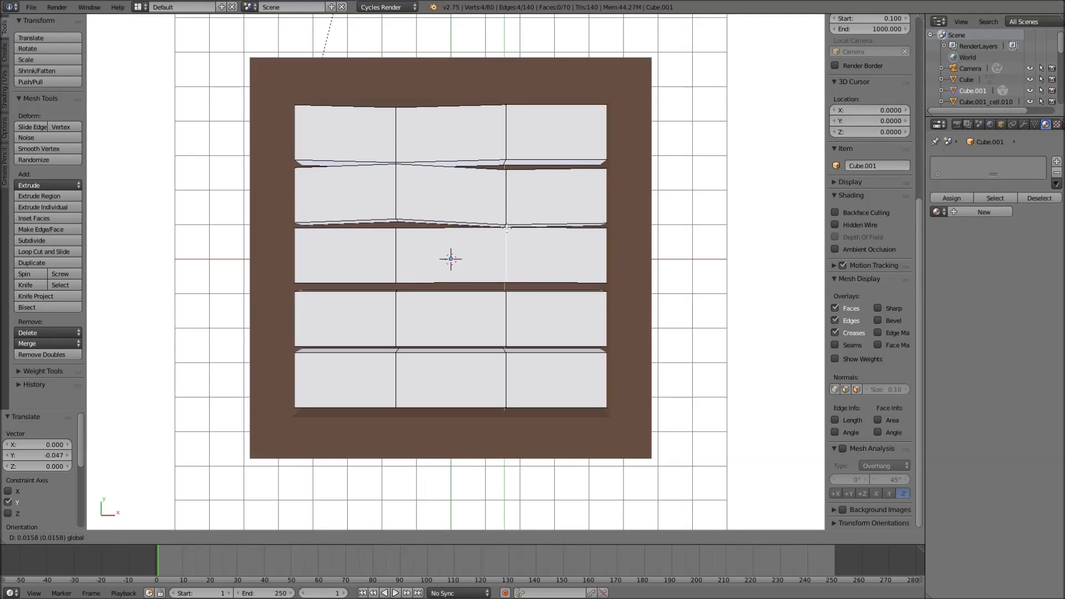
On the fourth plank, move the edge loop nearer +X 0.158 along Y and the other one -0.047
right_click(504, 310)
key("g")
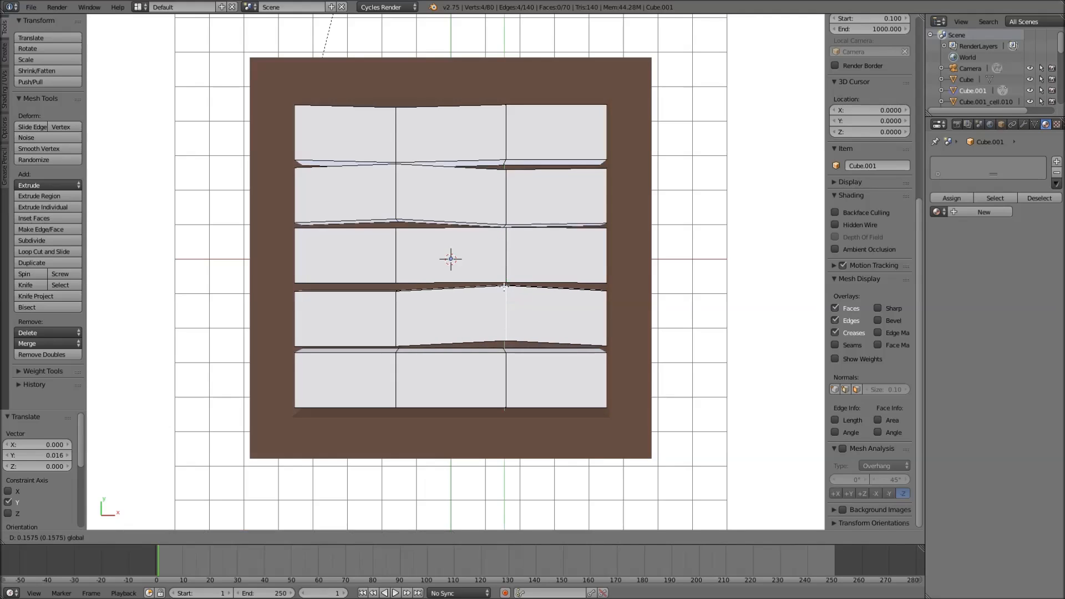
left_click(505, 287)
right_click(396, 299)
key("g")
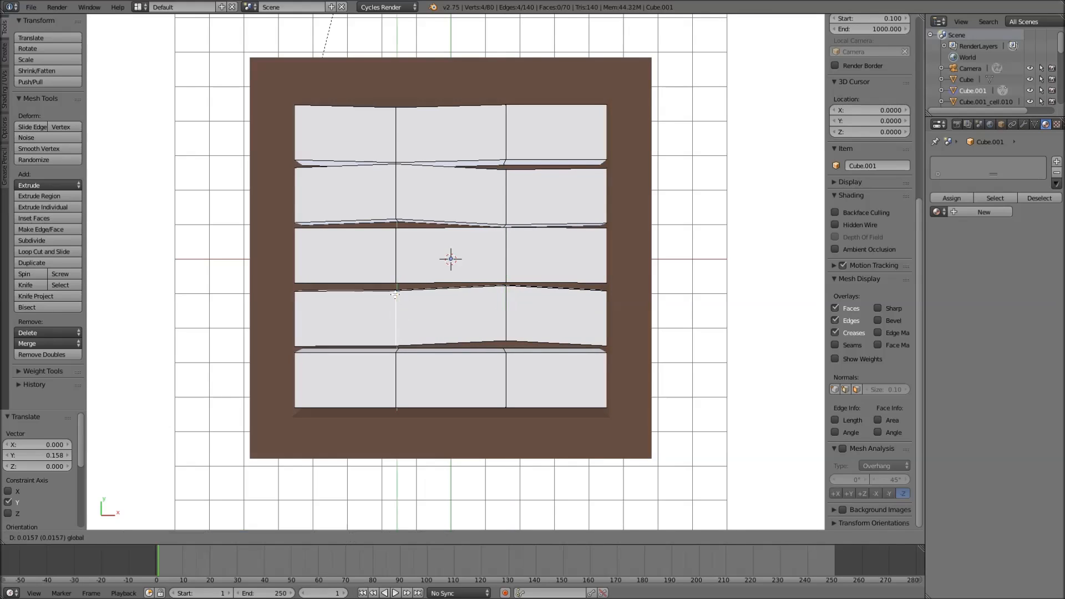
left_click(400, 343)
On the fifth plank, move the edge loop nearer -X 0.078 along Y and the loop nearer +X towards -Y
right_click(400, 352, "alt")
right_click(399, 355, "alt")
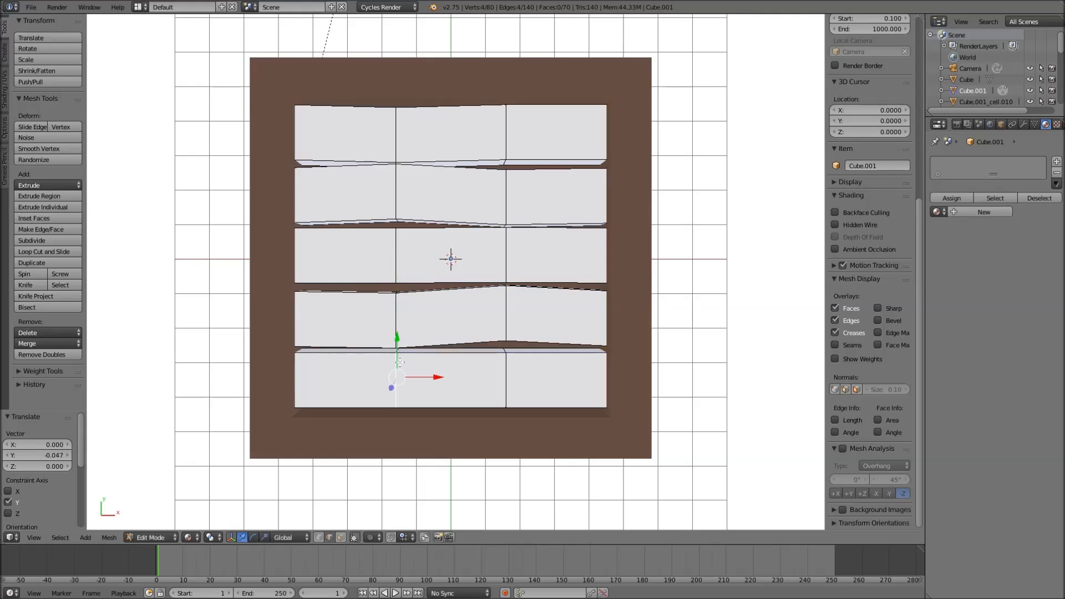
key("g")
key("y")
left_click(399, 351)
right_click(506, 370, "alt")
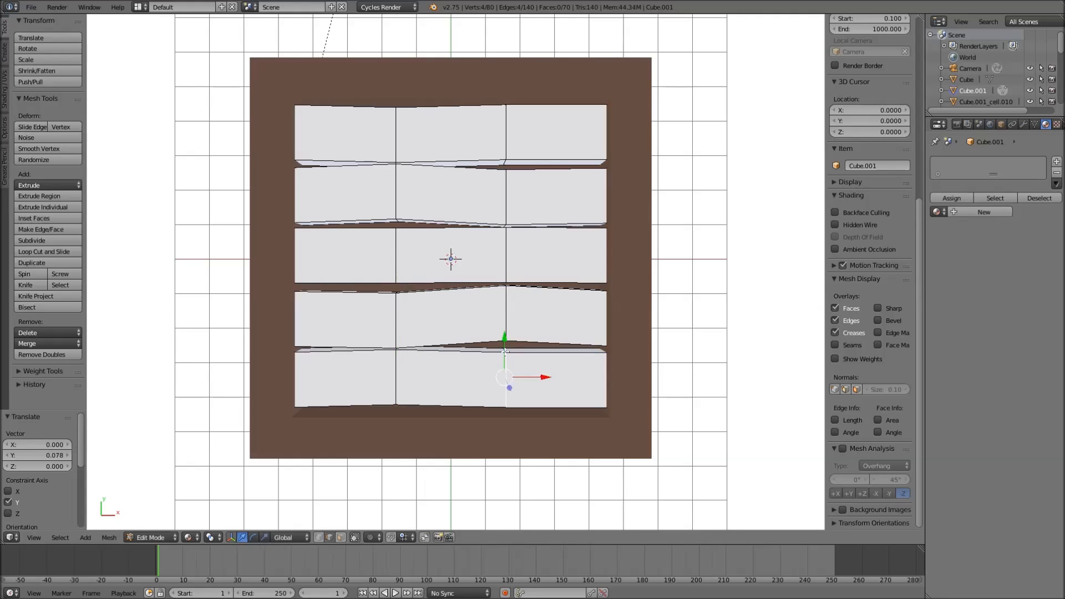
Lower the planks object 0.322 along Z inside the frame and assign it the existing material named Material
key("Tab")
middle_click_drag(504, 351, 465, 246)
left_click_drag(465, 232, 464, 235)
left_click(937, 198)
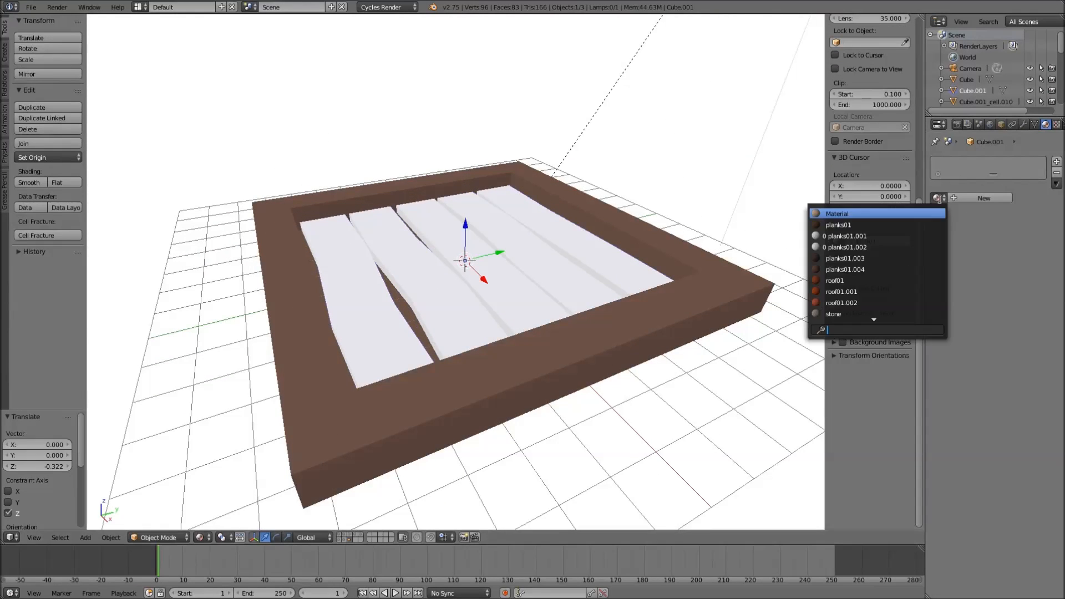
left_click(901, 212)
Render the framed plank floor from the camera view to check the result
middle_click_drag(617, 229, 619, 309)
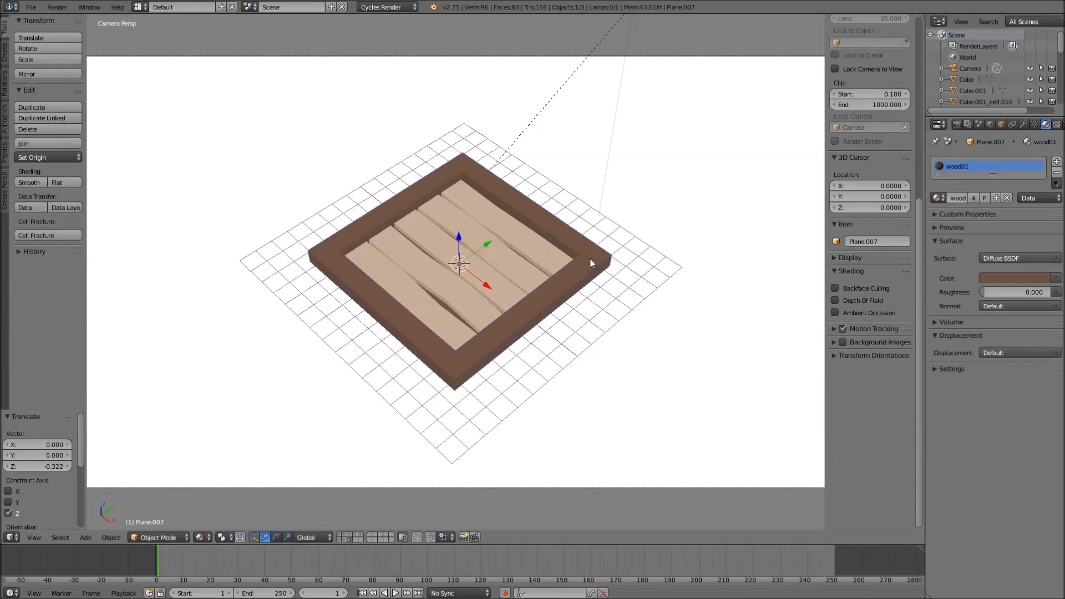
key("F12")
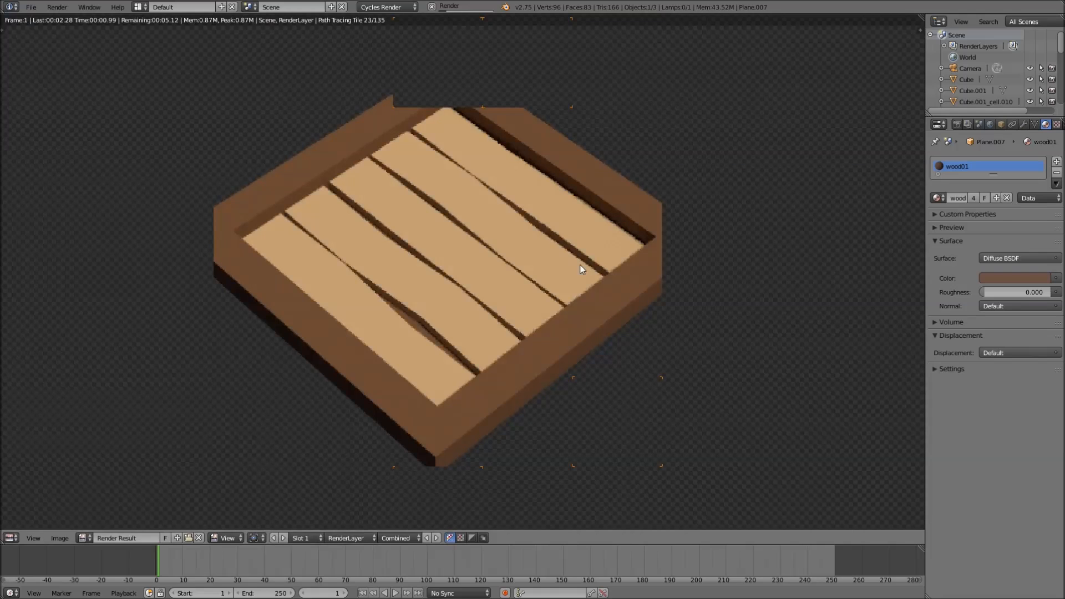
key("Escape")
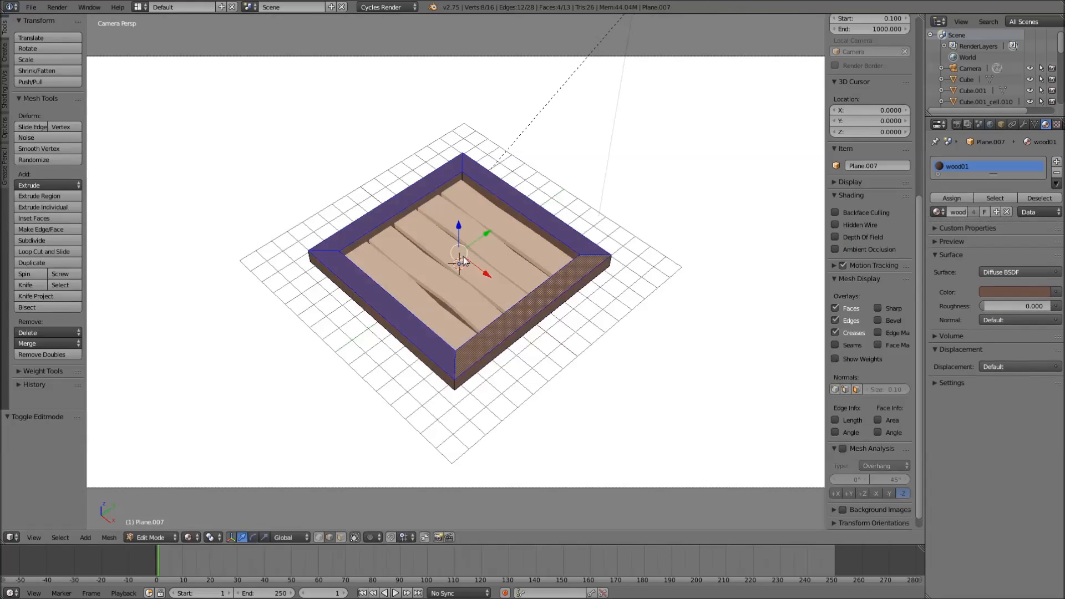
Raise the third plank's edge loop nearer -X slightly along Z, and the second plank's loop nearer +X by 0.126
key("Tab")
right_click(464, 261)
key("Tab")
left_click_drag(439, 225, 440, 223)
right_click(507, 257, "alt")
left_click_drag(505, 250, 505, 246)
Raise both edge loops of the first plank 0.254 along Z and both loops of the fifth plank 0.377
right_click(521, 240, "alt")
right_click(489, 215, "alt+shift")
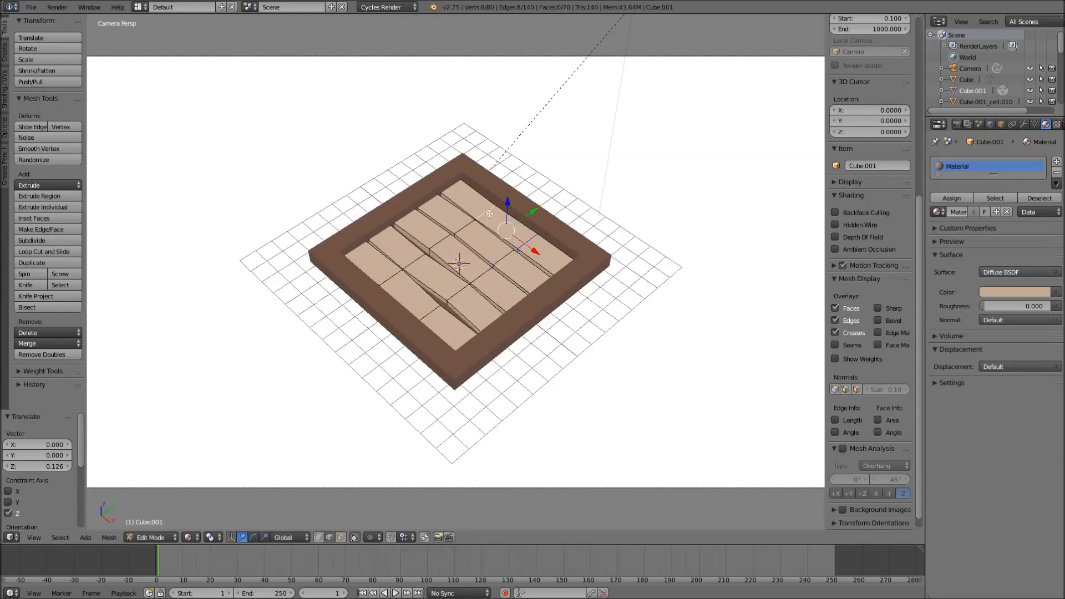
left_click_drag(508, 204, 507, 199)
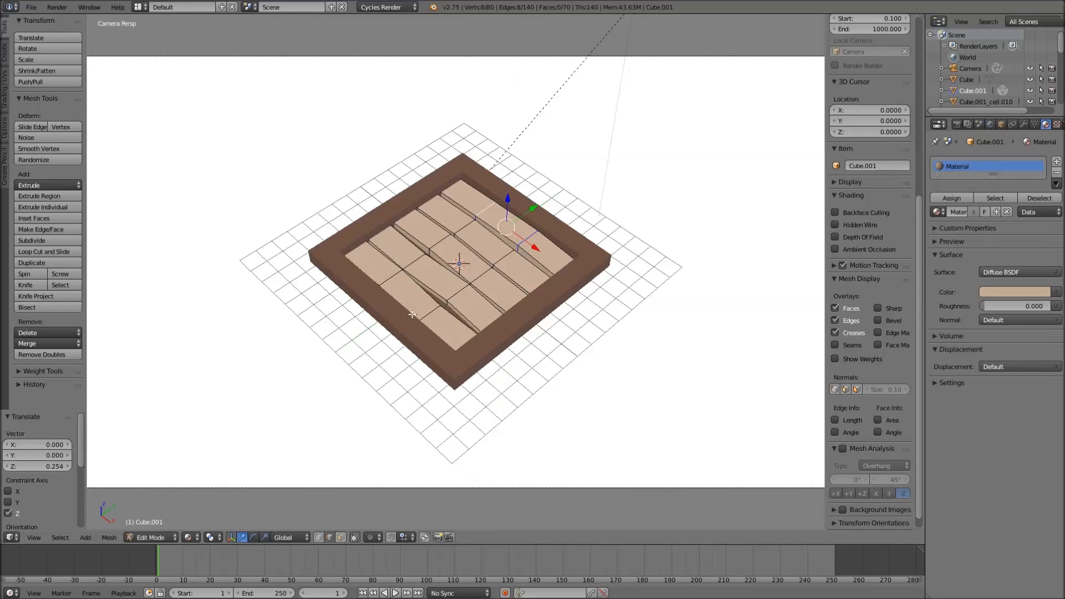
right_click(430, 313, "alt")
right_click(391, 279, "alt+shift")
key("ctrl+space")
key("ctrl+space")
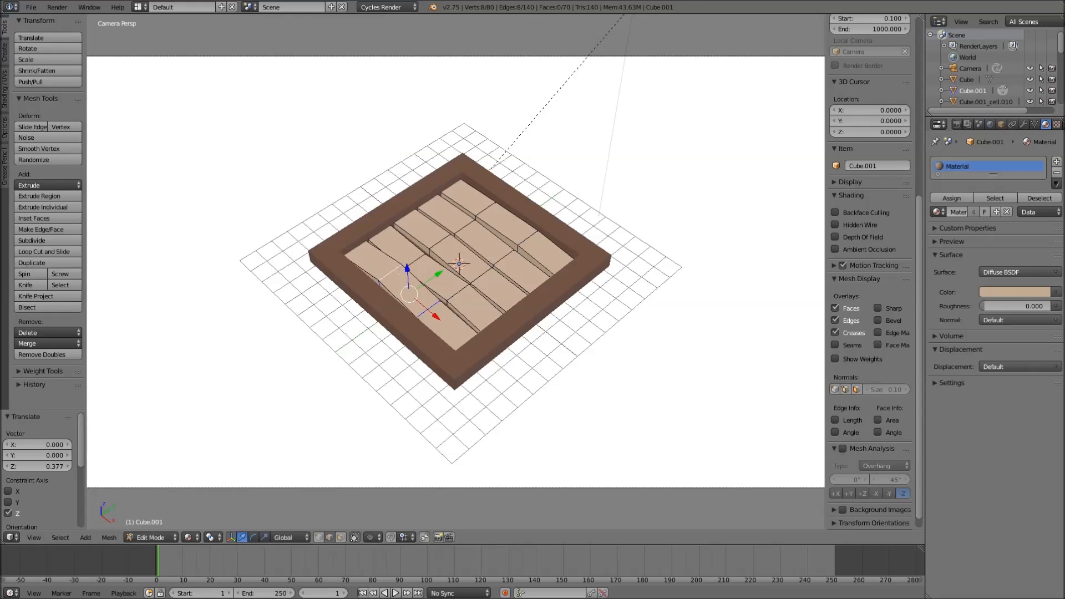
Render the uneven planks and slightly lower the fifth plank's edge loop nearer -X along Z
key("Tab")
key("F12")
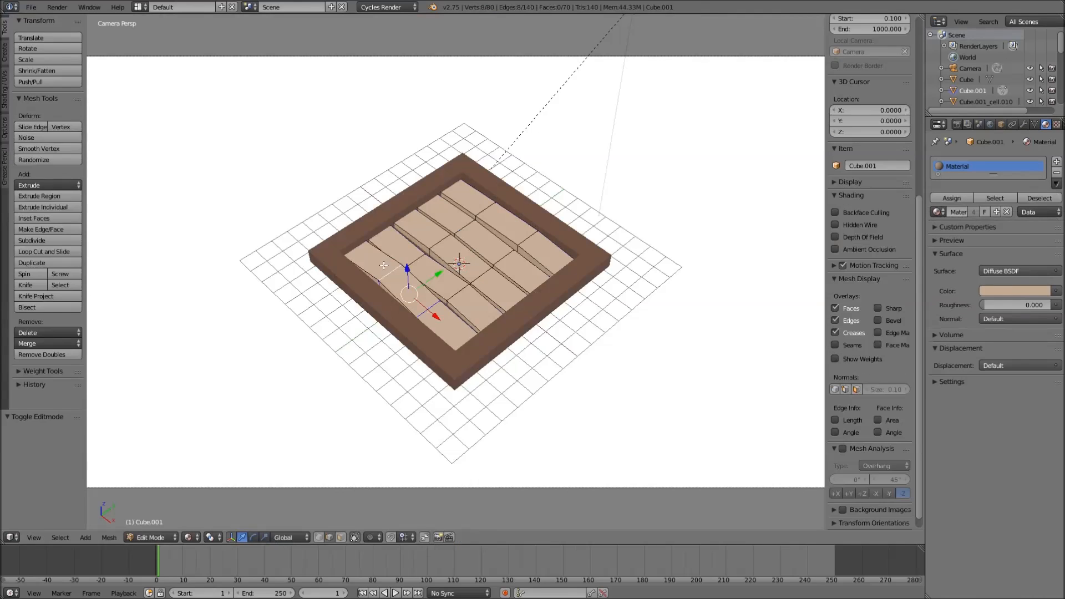
right_click(391, 269)
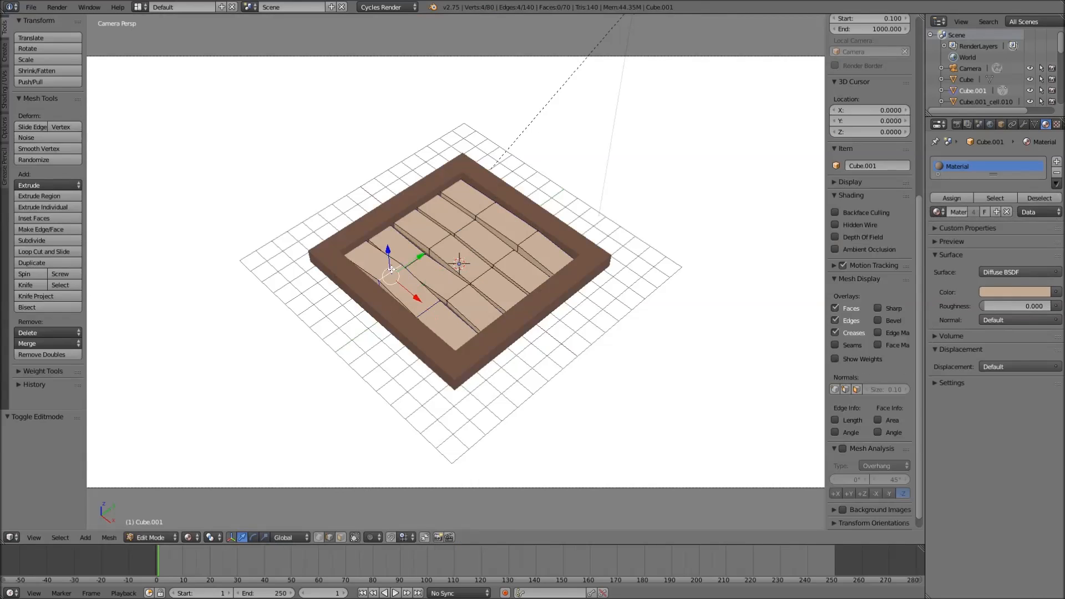
left_click_drag(389, 255, 390, 263)
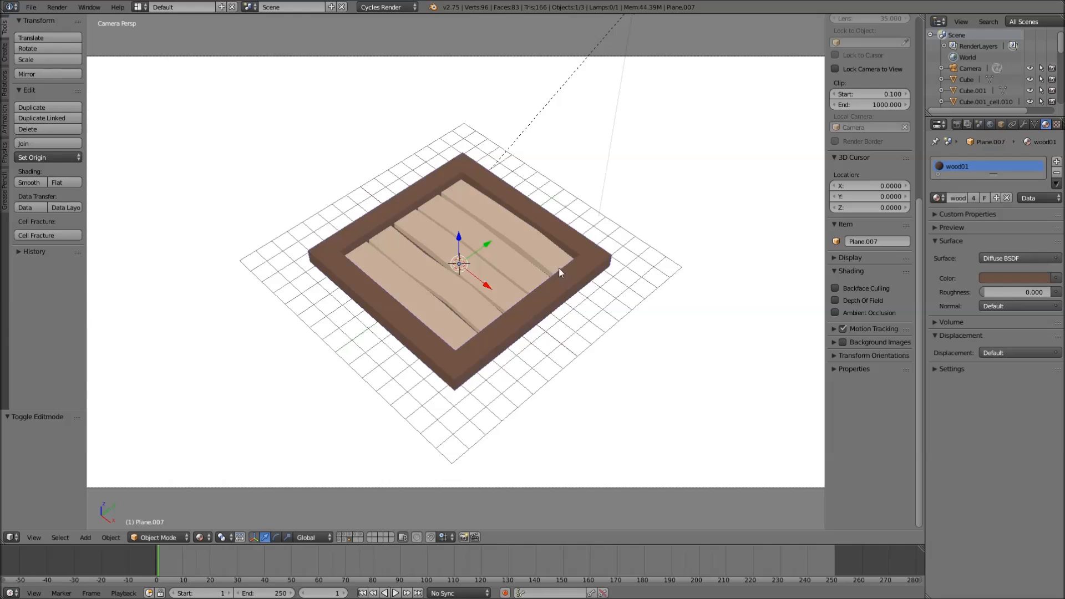
Cut two evenly spaced edge loops through the wooden frame in each direction
key("KP_7")
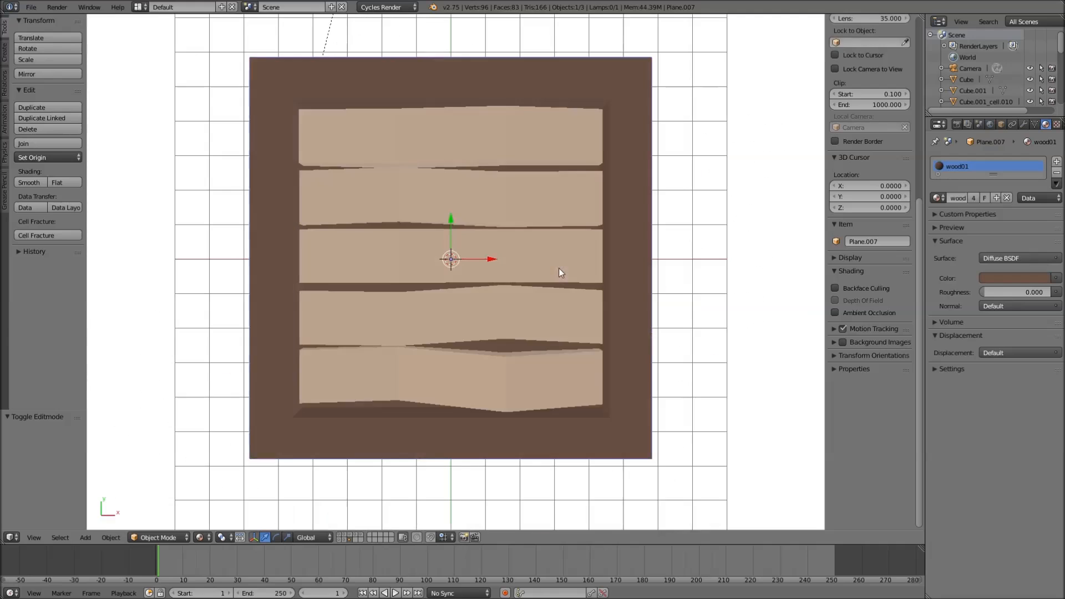
key("Tab")
key("ctrl+r")
scroll(452, 87, "up", 1)
left_click(452, 85)
right_click(452, 85)
key("ctrl+r")
left_click(269, 233)
right_click(269, 233)
Bend the frame by shifting its Y-side loops towards +X, the loop nearer +X -0.125 along Y, and the other towards +Y
left_click_drag(489, 257, 498, 258)
right_click(503, 81, "alt")
left_click_drag(506, 216, 507, 220)
right_click(393, 78, "alt")
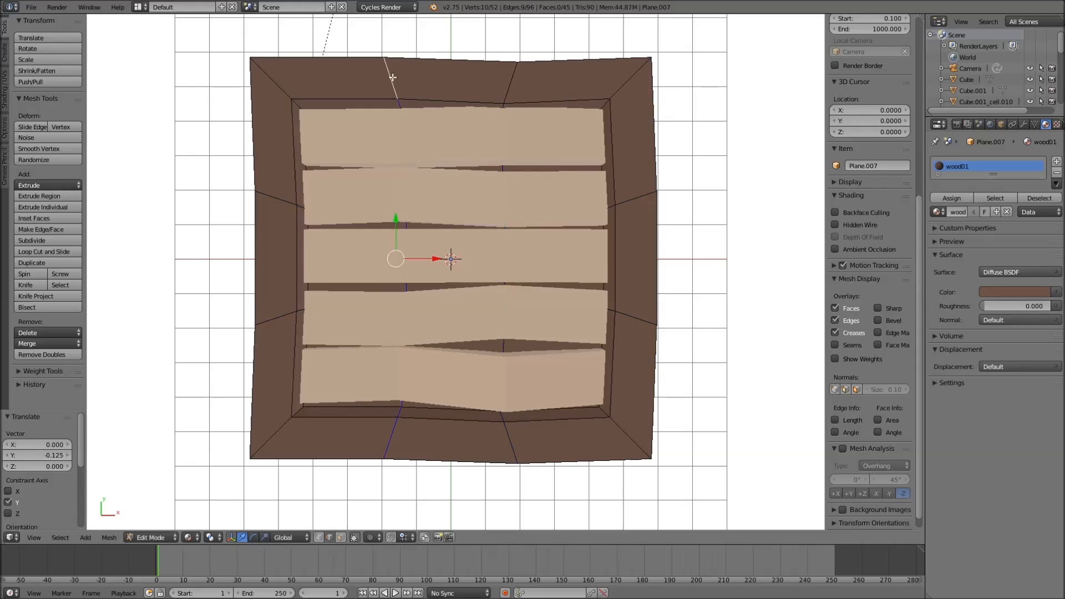
left_click_drag(400, 218, 398, 211)
Render the floor with its bent frame from the camera view
key("Tab")
key("KP_0")
key("F12")
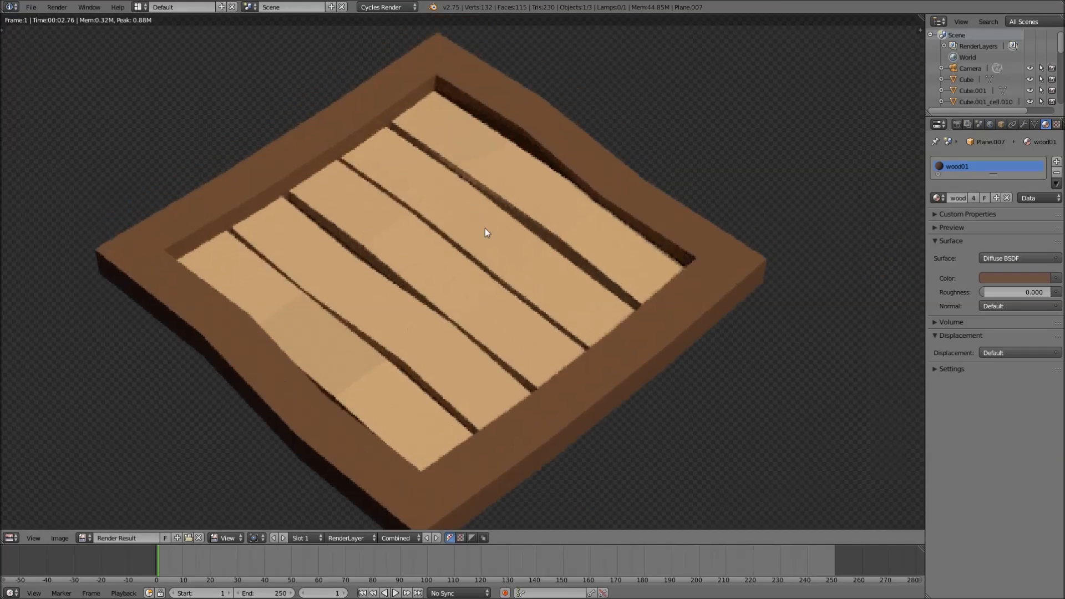
key("Escape")
From the top view, move the third plank's edge loop nearer -X towards -Y and the second plank's corresponding loop towards +Y
key("KP_7")
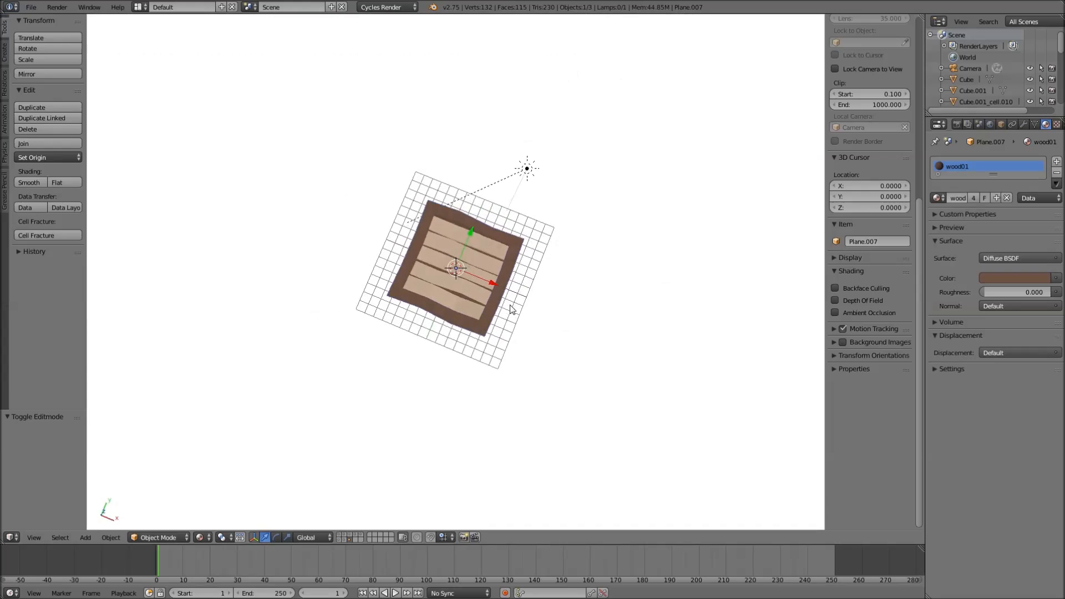
scroll(500, 294, "up", 6)
right_click(464, 262)
key("Tab")
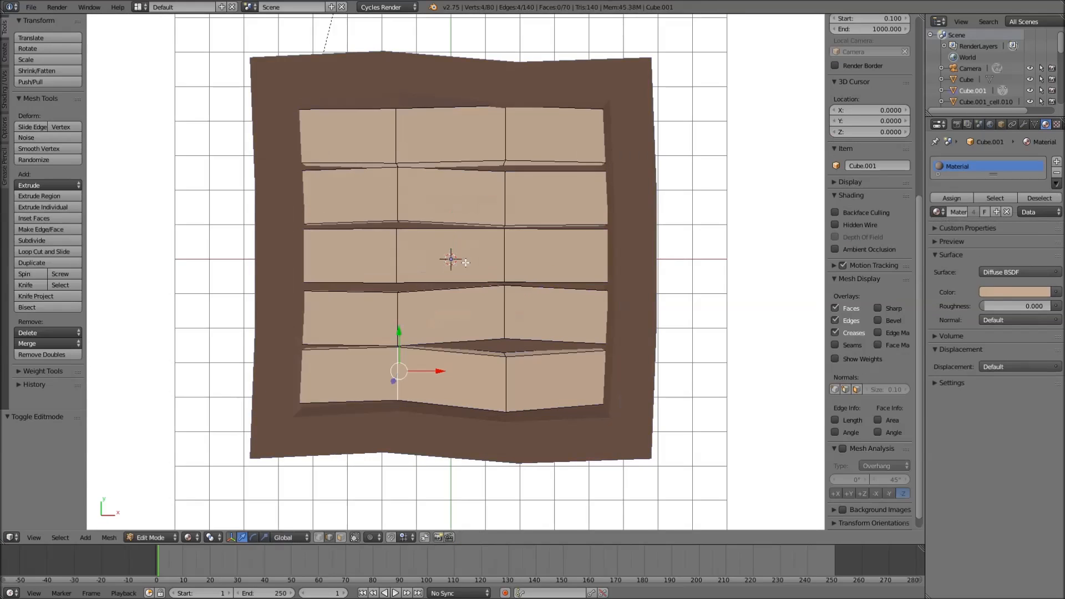
scroll(436, 258, "up", 1)
right_click(377, 253)
left_click_drag(387, 229, 386, 236)
right_click(387, 175)
left_click_drag(386, 150, 387, 146)
Move both edge loops of the fourth plank slightly towards +Y
right_click(384, 313)
right_click(511, 310, "alt+shift")
left_click_drag(448, 289, 450, 285)
Render the floor with the adjusted planks from the camera view
key("Tab")
key("KP_0")
key("F12")
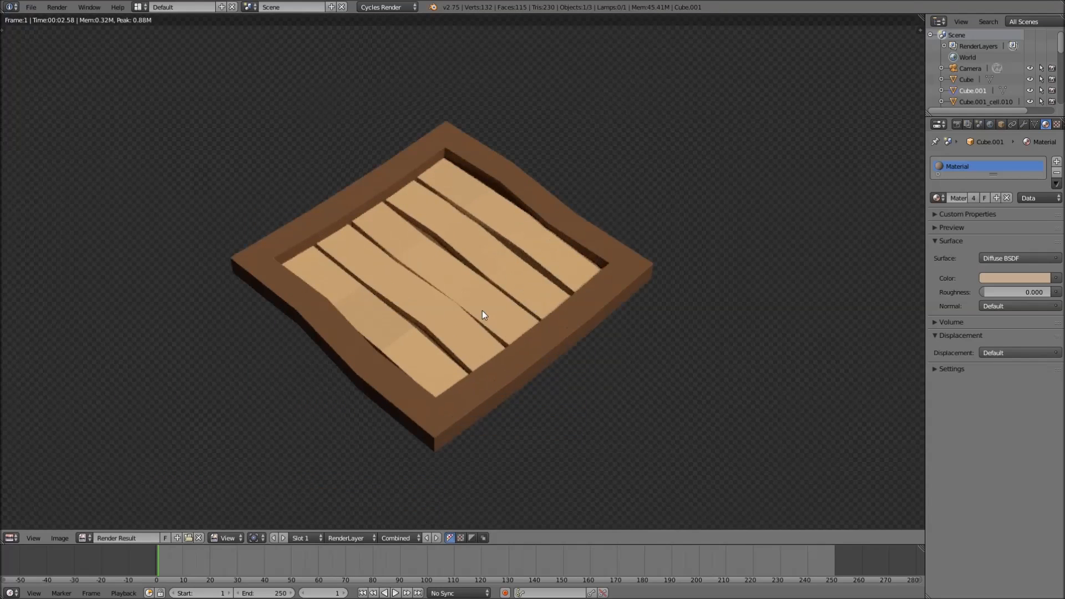
key("Escape")
Show the layer with the dark narrow-plank floor and examine its surface and gaps from several angles
left_click(356, 535)
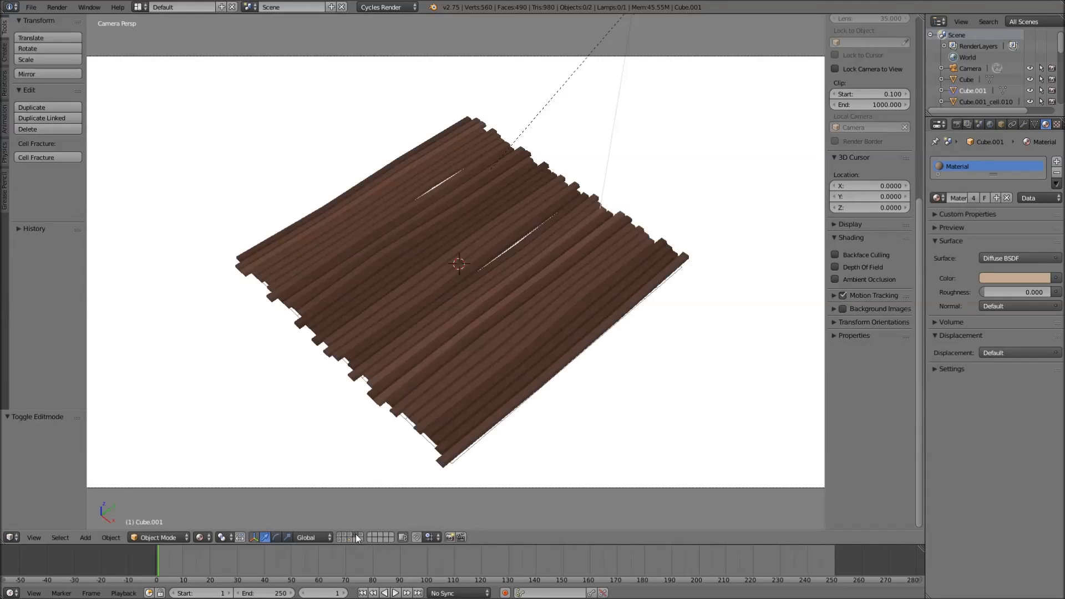
middle_click_drag(457, 363, 533, 364)
scroll(511, 386, "up", 4)
right_click(511, 382)
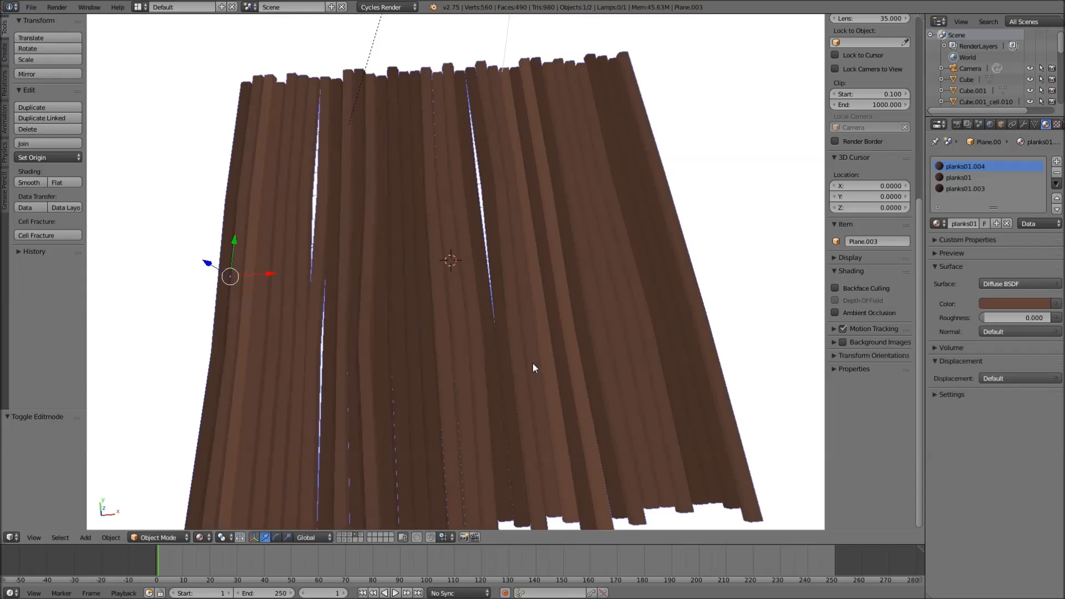
scroll(534, 361, "down", 2)
scroll(537, 344, "up", 4)
scroll(531, 375, "down", 5)
scroll(531, 378, "up", 1)
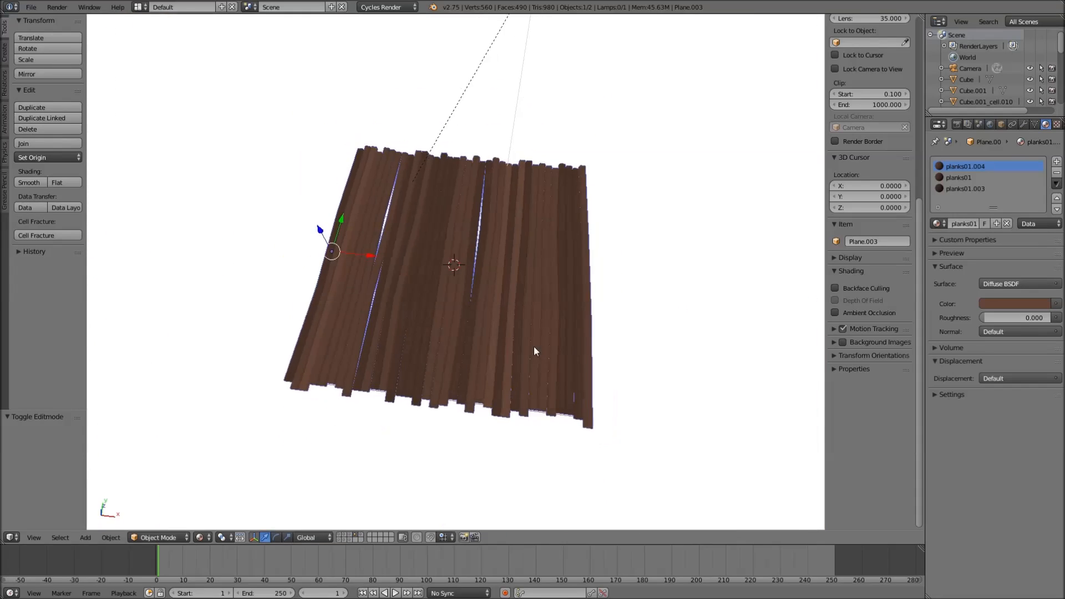
scroll(471, 177, "down", 3)
Duplicate the sun lamp in place, move the copy to an empty layer and switch to that layer
right_click(496, 122)
key("shift+d")
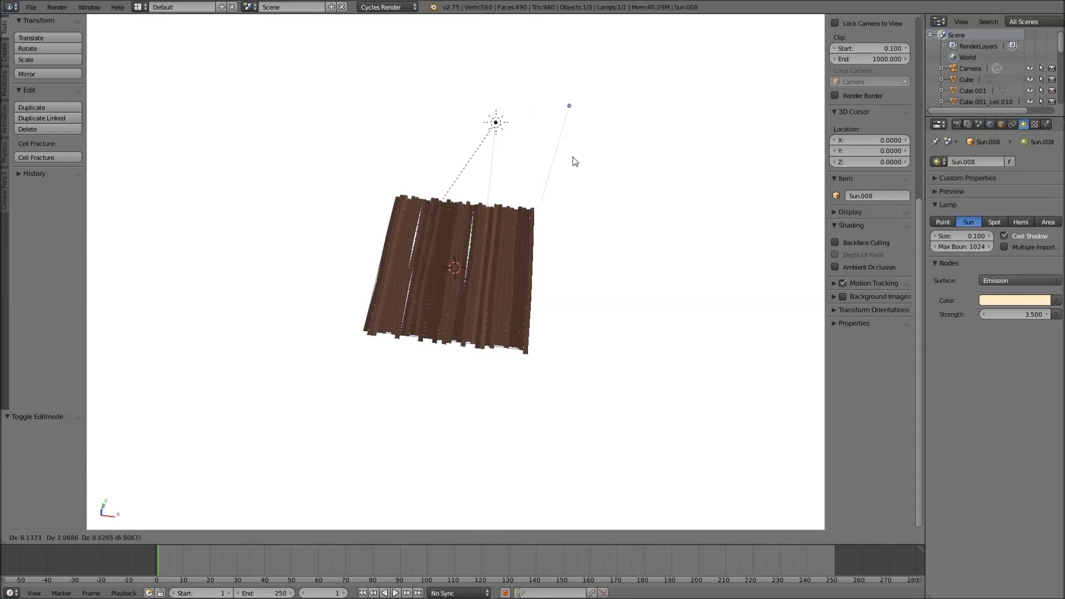
key("Escape")
key("m")
left_click(684, 185)
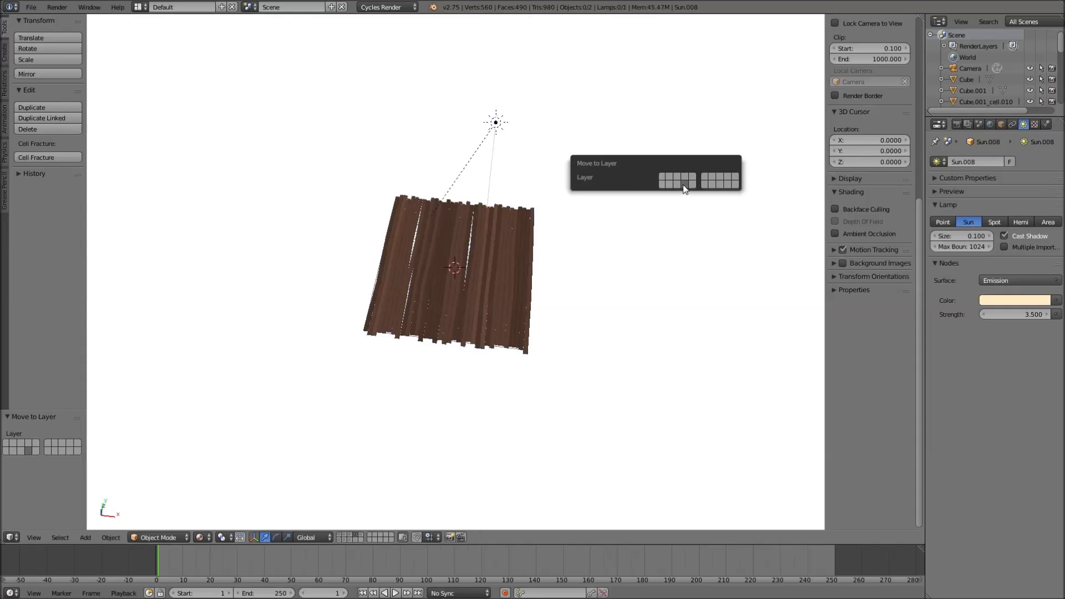
left_click(359, 534)
Add a plane at the origin and extrude it 1.117 along Z into a block
scroll(525, 294, "up", 5)
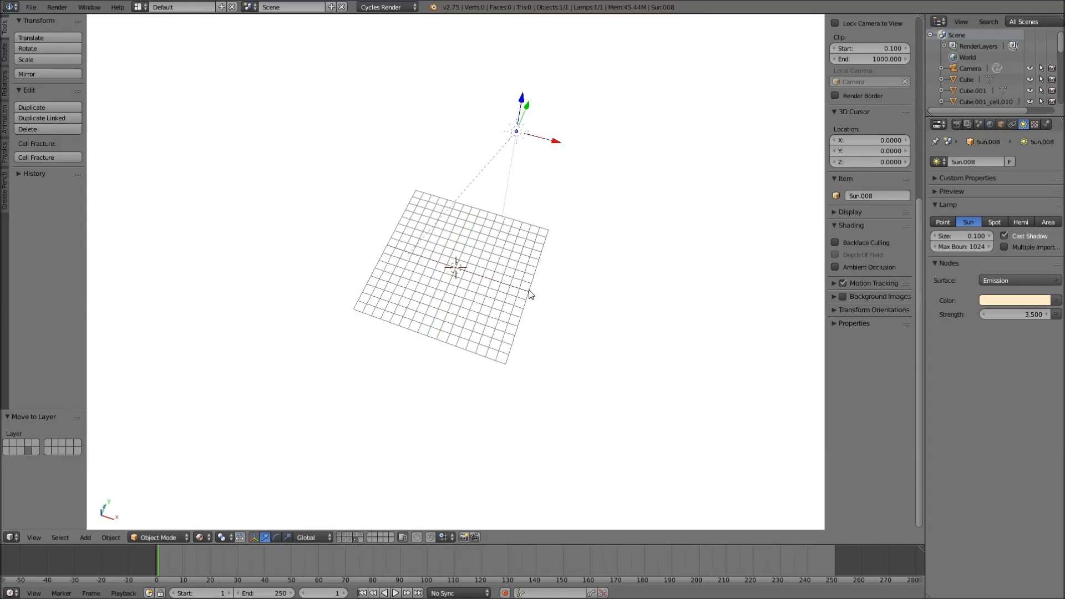
key("shift+a")
mouse_move(524, 294)
left_click(564, 296)
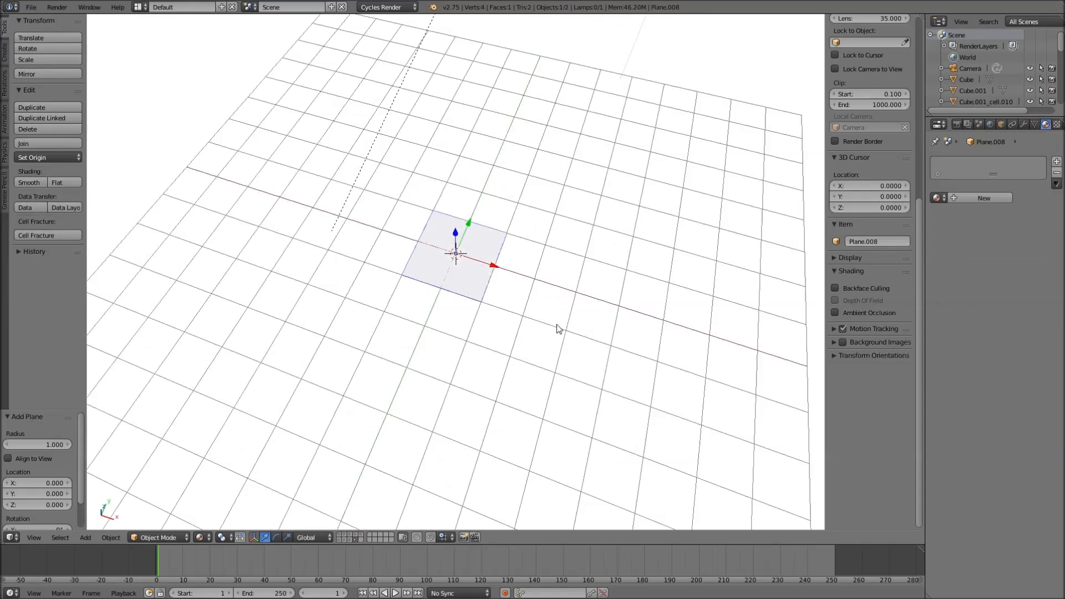
key("Tab")
scroll(544, 298, "up", 4)
key("e")
right_click(502, 236)
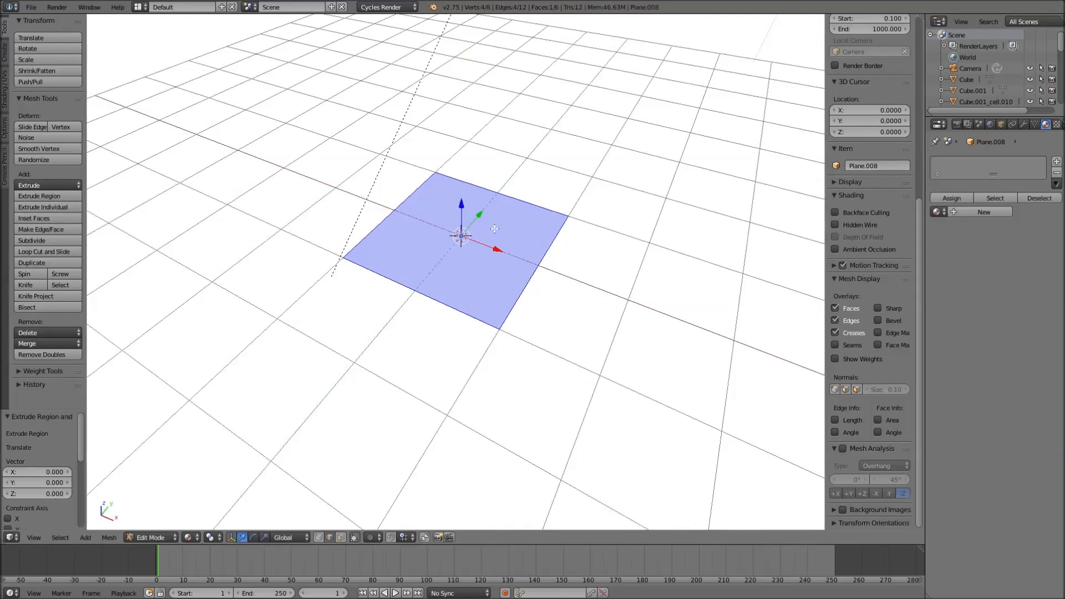
left_click_drag(460, 214, 474, 134)
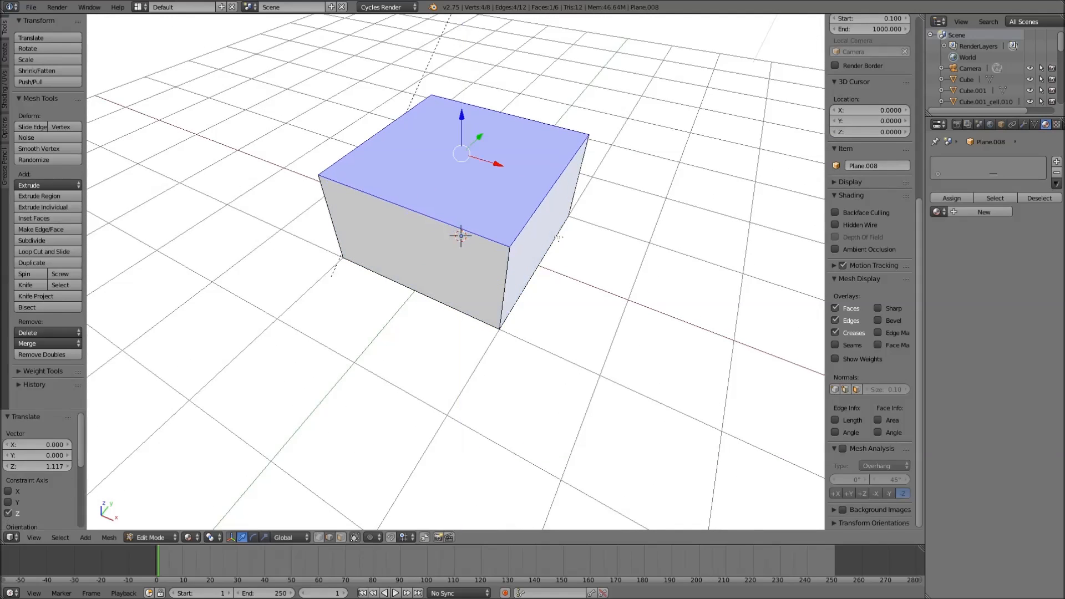
Scale the block's top face narrower along X to give it a trapezoidal profile
key("s")
key("x")
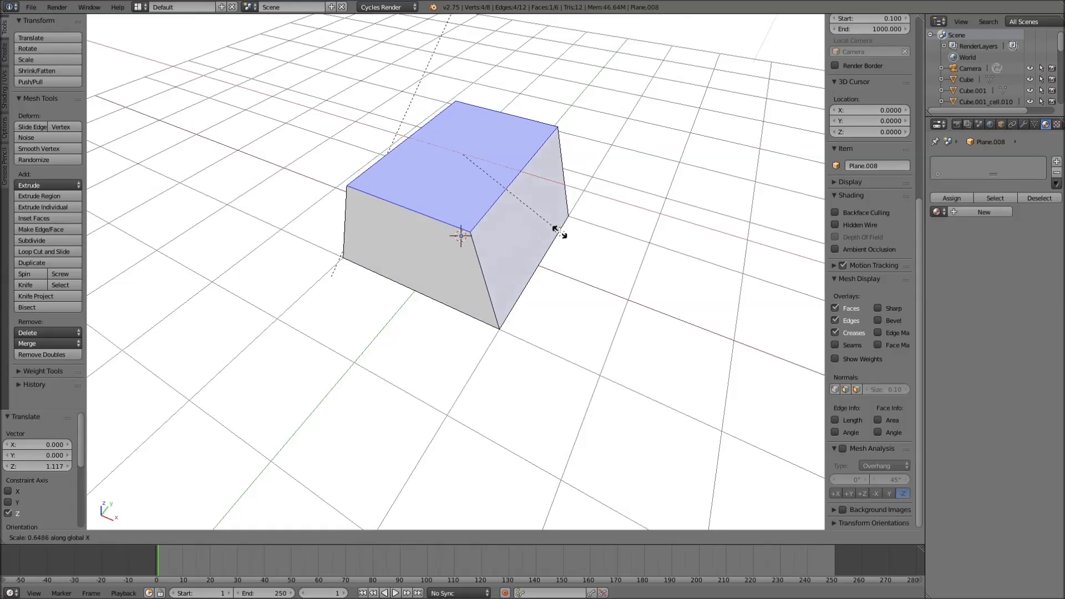
left_click(548, 215)
scroll(548, 215, "down", 4)
middle_click_drag(560, 219, 538, 216)
Switch to face selection and select the tapered block's top face
key("a")
key("Tab")
key("Tab")
key("a")
scroll(464, 211, "up", 2)
left_click(342, 536)
right_click(457, 190)
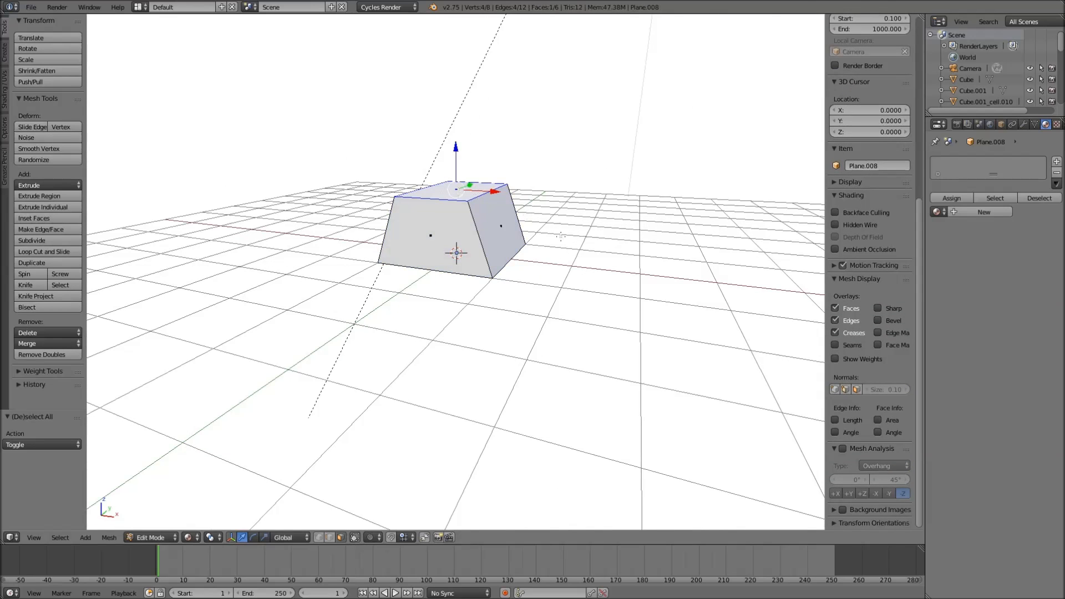
Stretch the whole block along Y by a factor of 14.010 and again by 2.447 to form a long beam
key("a")
scroll(560, 236, "down", 2)
key("a")
scroll(492, 275, "down", 4)
middle_click_drag(492, 276, 482, 277)
key("s")
key("y")
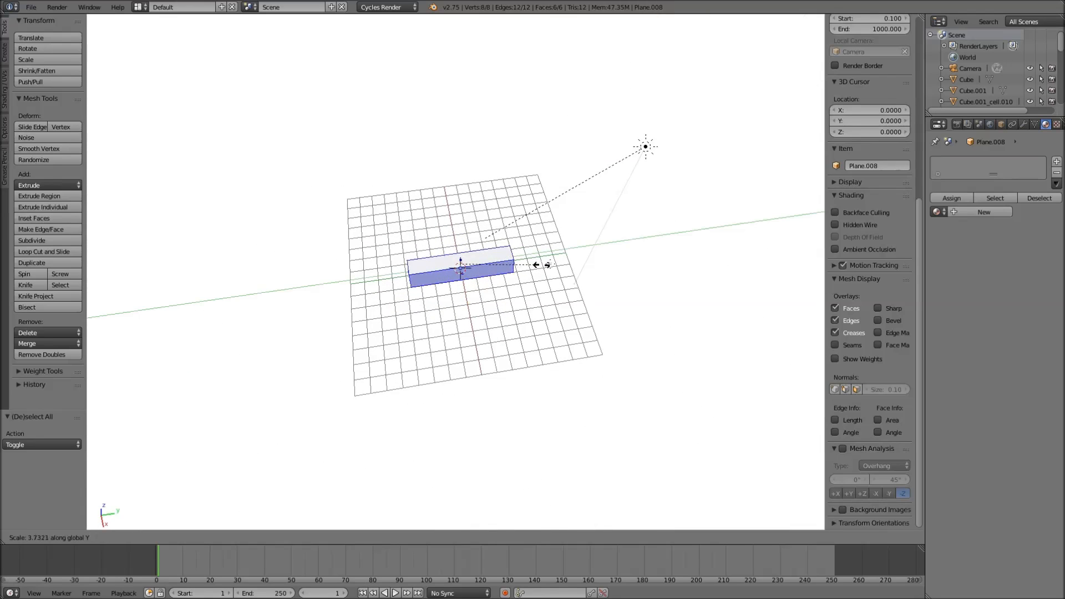
left_click(743, 203)
key("s")
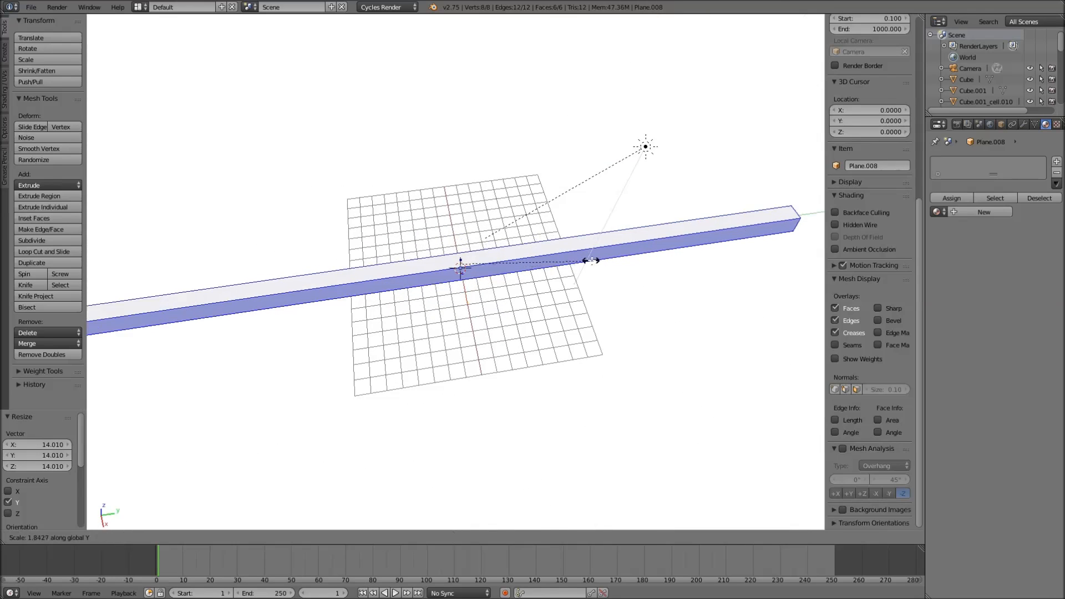
left_click(628, 249)
Scale the beam uniformly by 0.249 and flatten it along Z into a thin strip
scroll(624, 254, "down", 3)
key("s")
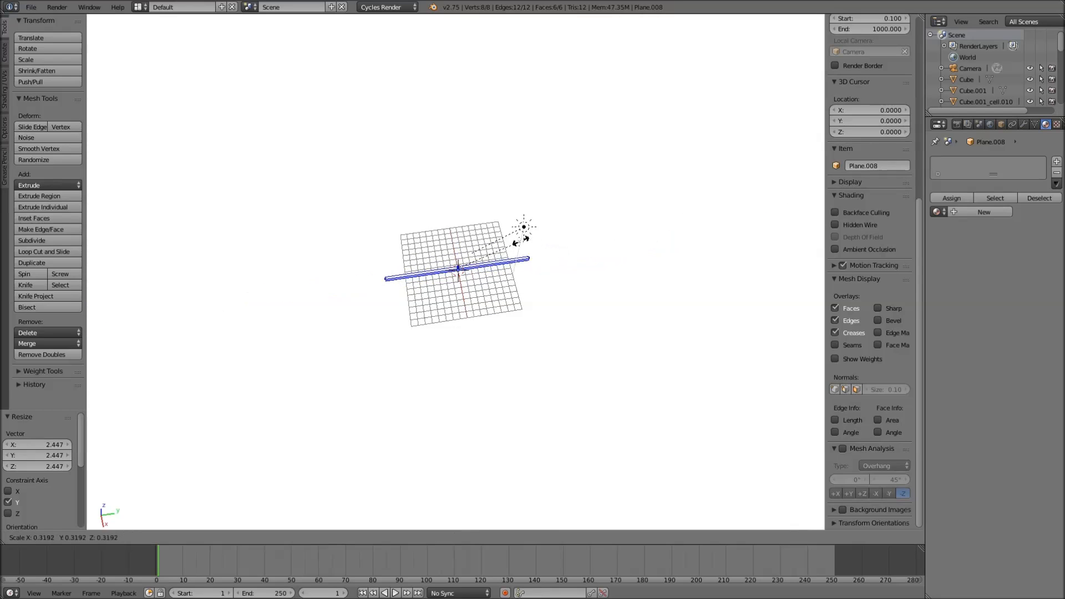
left_click(506, 261)
scroll(480, 343, "up", 4)
middle_click_drag(480, 343, 577, 287)
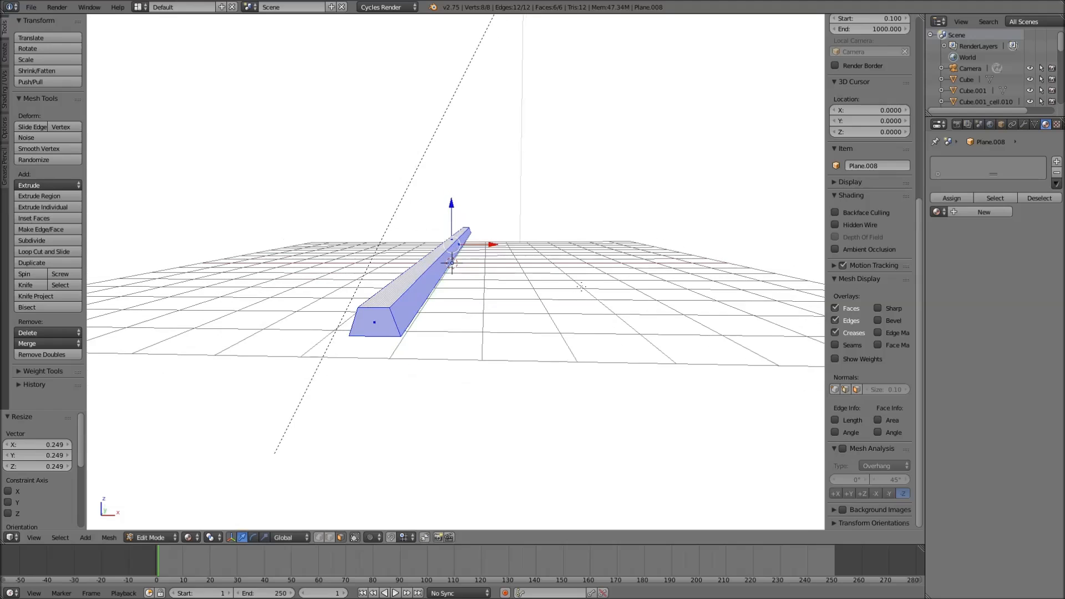
key("s")
key("z")
left_click(557, 276)
key("Tab")
Move the strip -0.466 along Z and -7.895 along X to the grid's -X edge
middle_click_drag(559, 280, 480, 227)
left_click_drag(451, 227, 452, 243)
scroll(457, 251, "down", 2)
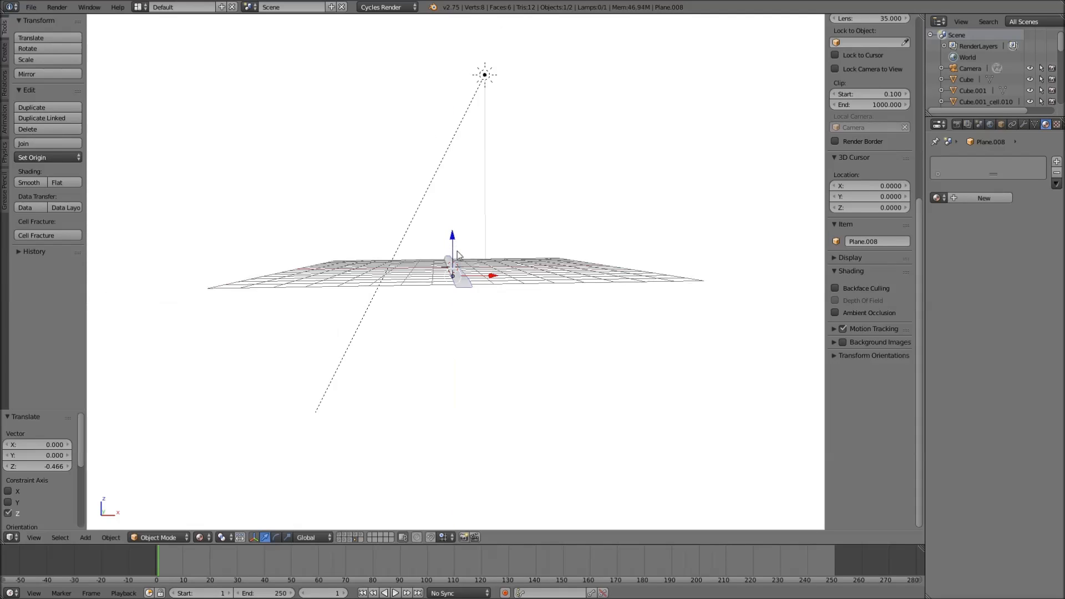
middle_click_drag(458, 255, 460, 299)
left_click_drag(485, 276, 335, 276)
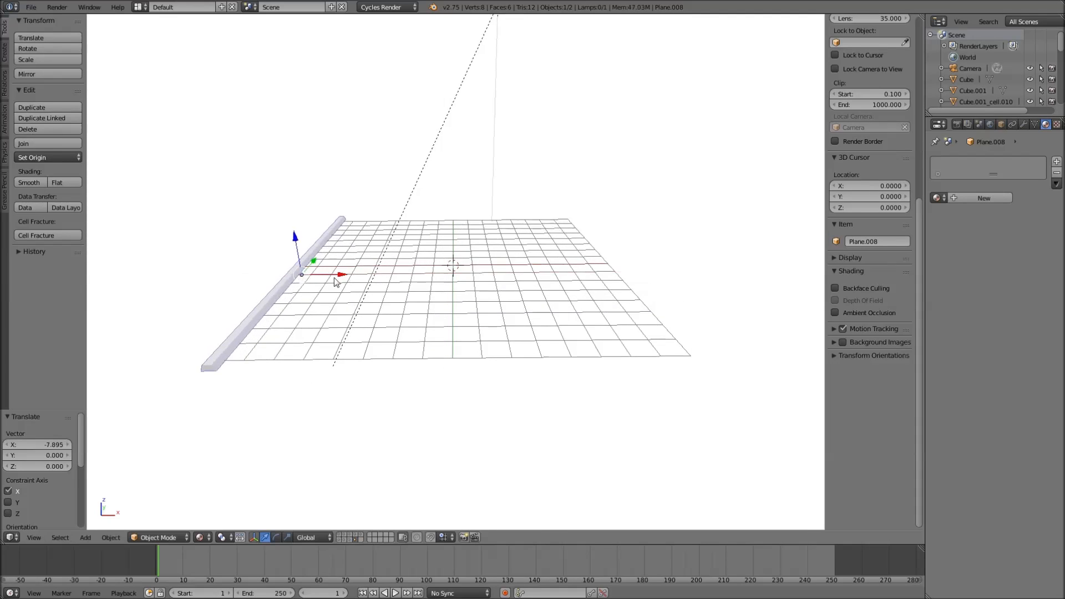
Add an Array modifier to the strip, raise its count until the copies span the grid along X, and apply it
middle_click_drag(334, 276, 344, 316)
left_click(1022, 125)
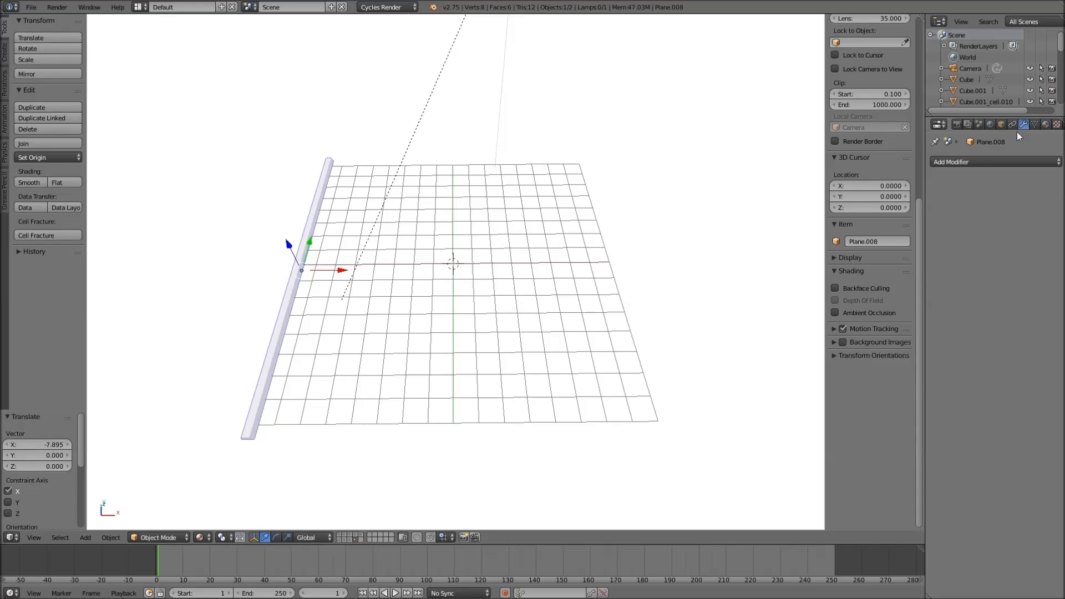
left_click(993, 163)
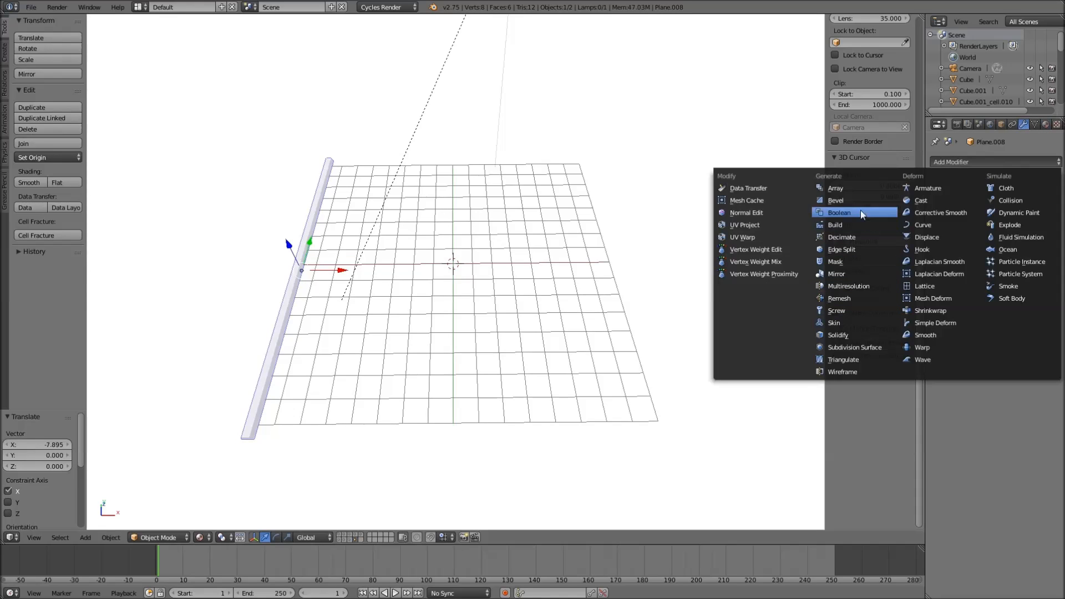
left_click(857, 190)
left_click_drag(977, 228, 1042, 228)
middle_click_drag(658, 228, 649, 276)
left_click(969, 198)
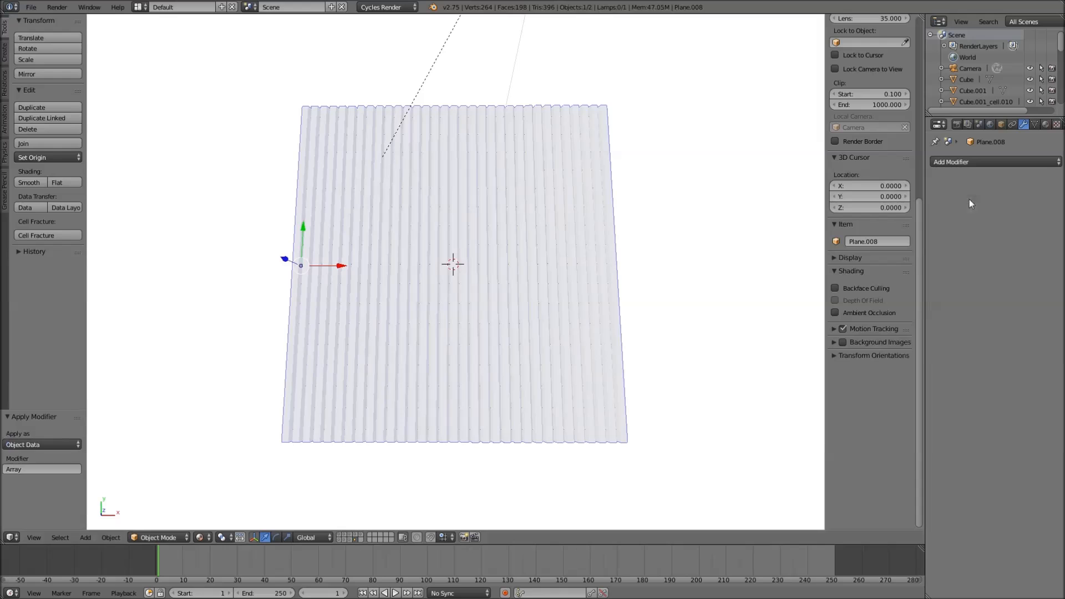
Inspect the arrayed planks' mesh and undo the application of the Array modifier
key("Tab")
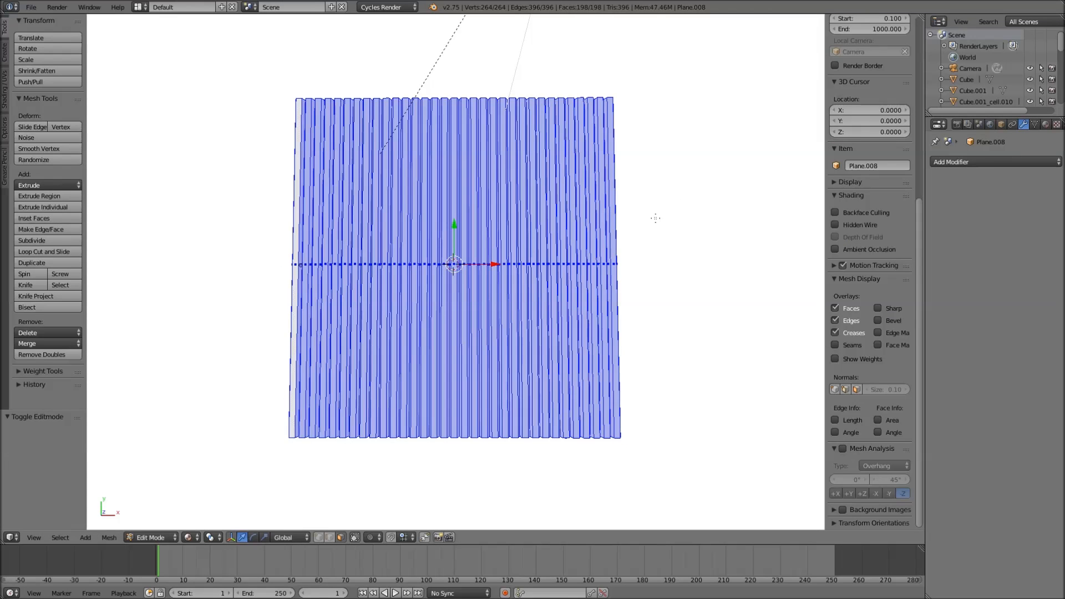
key("Tab")
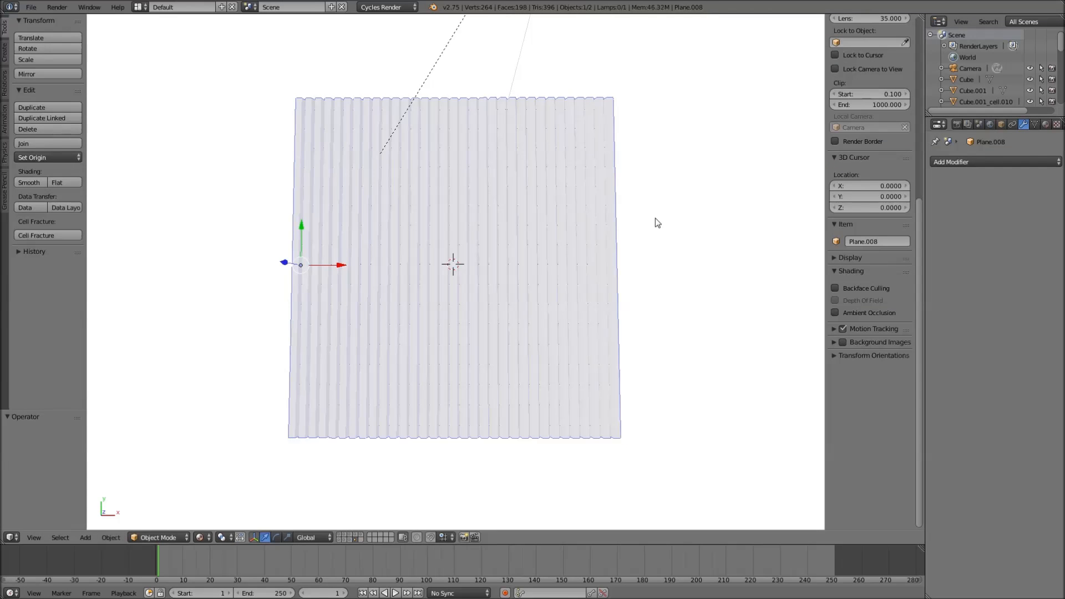
key("ctrl+z")
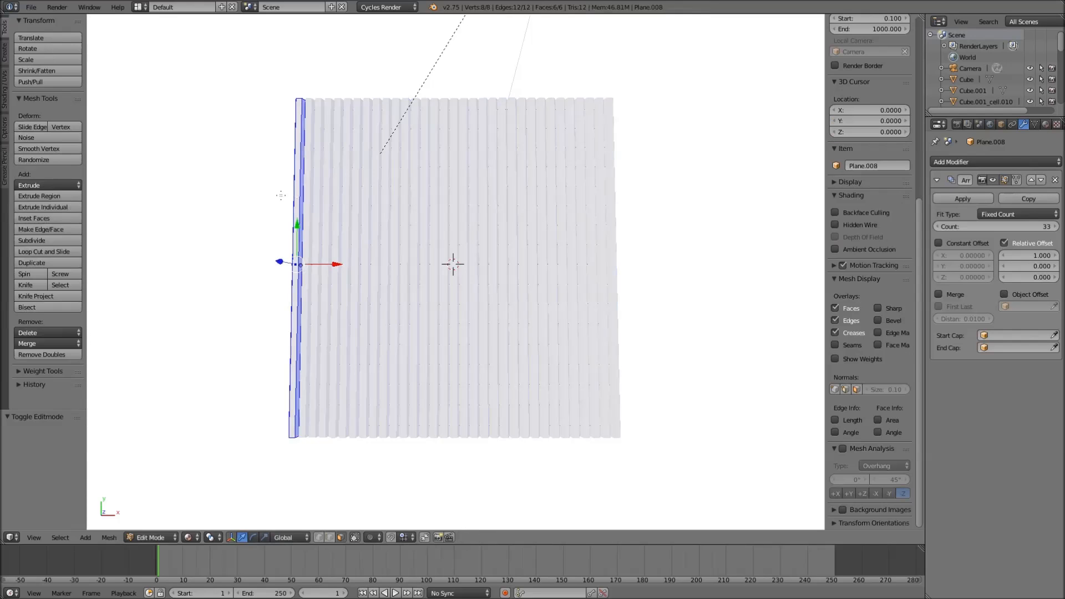
Add two evenly spaced loop cuts across the first plank and apply the Array modifier to the 33 planks
key("ctrl+r")
scroll(298, 272, "up", 1)
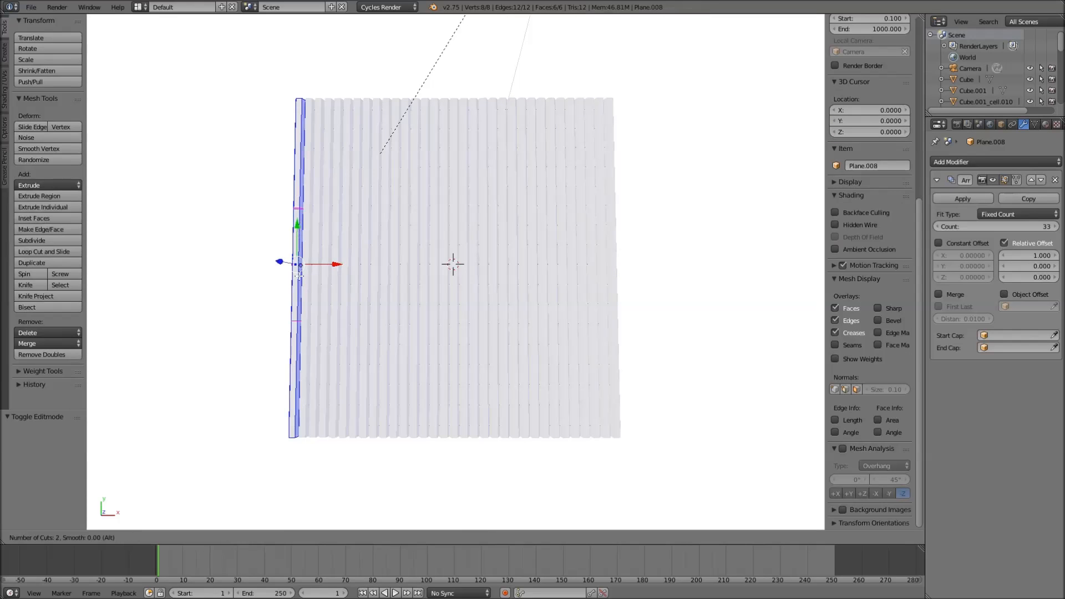
left_click(298, 275)
right_click(298, 275)
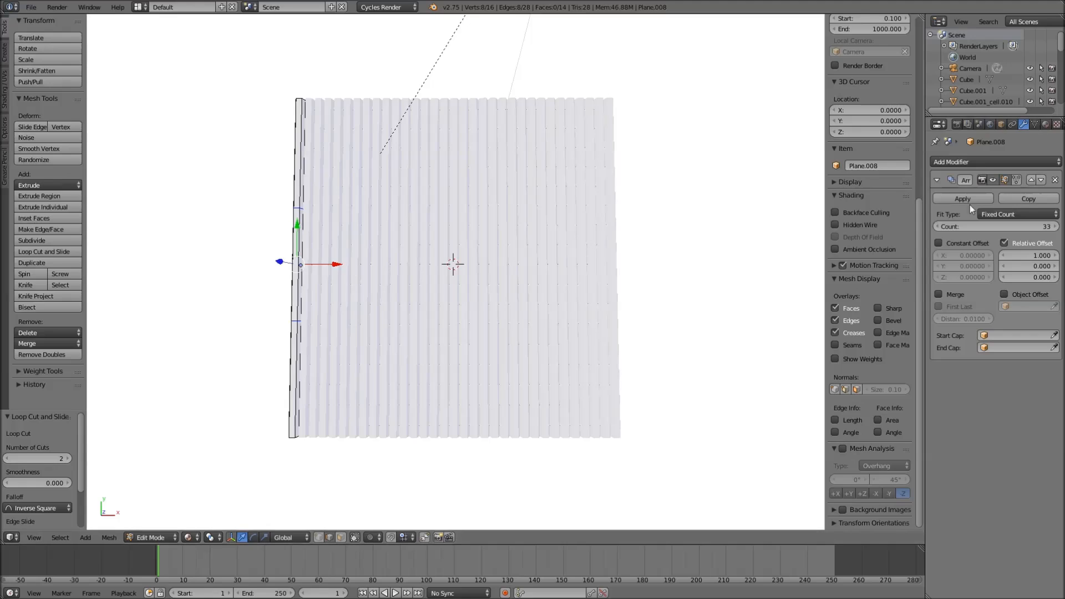
key("Tab")
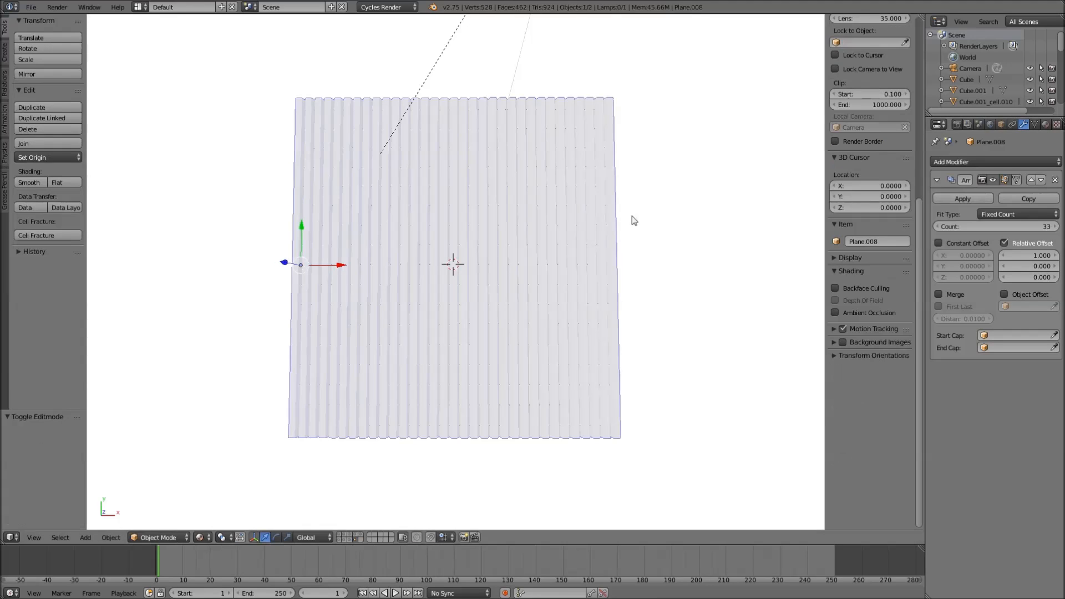
left_click(951, 199)
key("Tab")
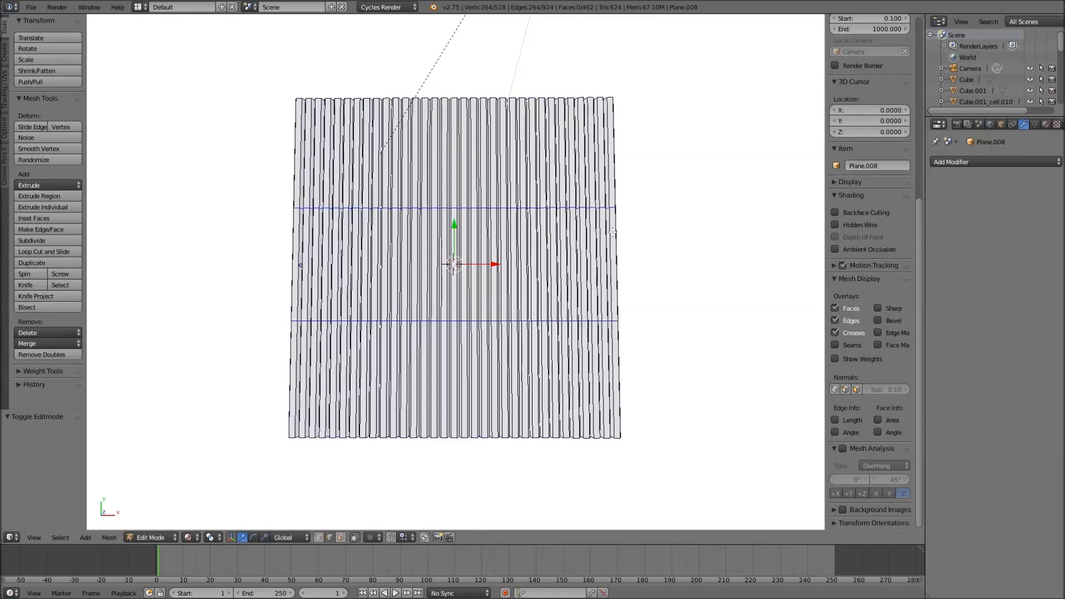
Enable proportional editing and shift the lower cut loop of a plank just right of the centre along X
key("KP_5")
scroll(610, 232, "up", 3)
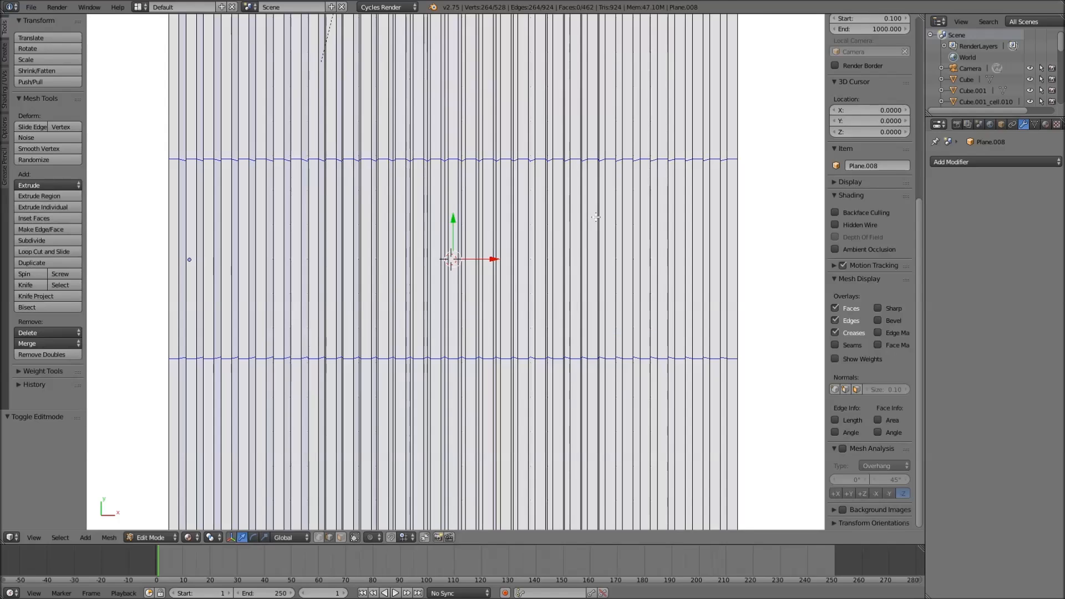
key("o")
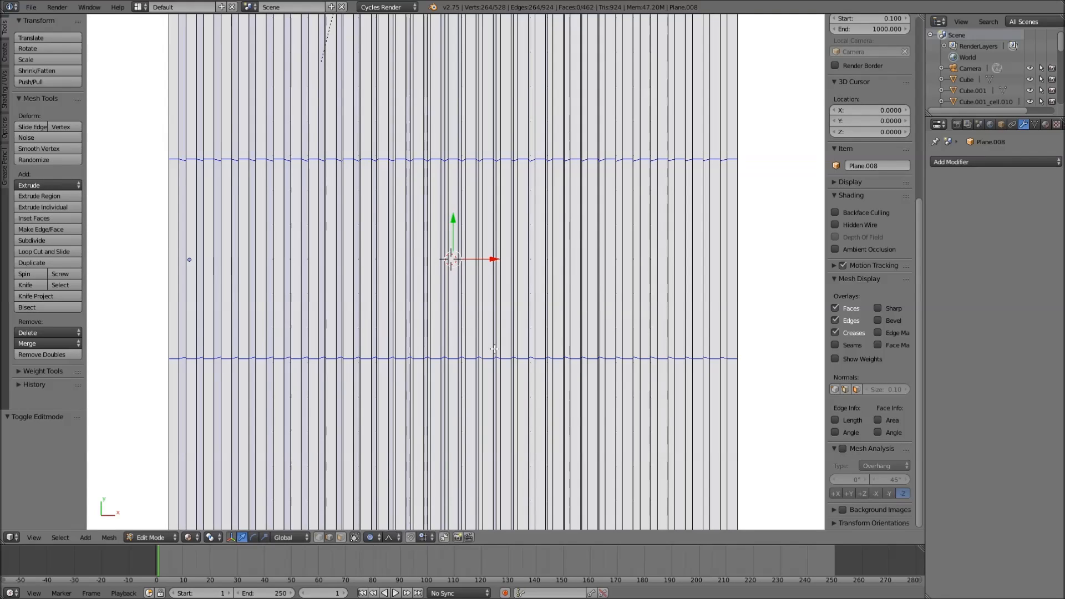
left_click(388, 537)
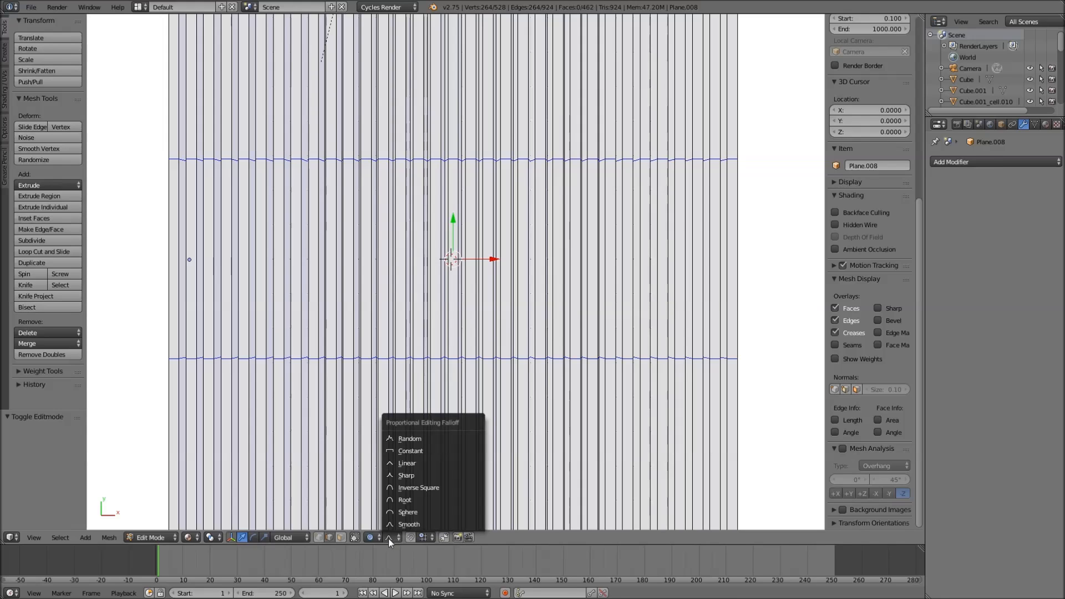
right_click(480, 365)
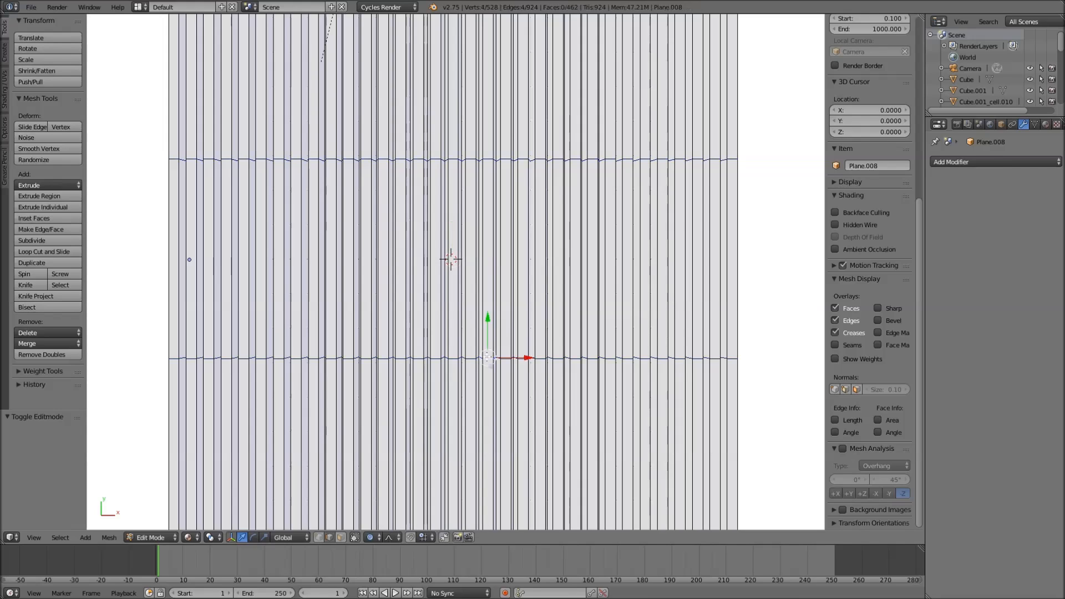
key("g")
key("x")
left_click_drag(525, 356, 528, 355)
Shift the lower cut loops of two more planks along X, about -0.08 near the centre and about 0.17 near the left edge
right_click(420, 359, "alt")
left_click_drag(447, 358, 444, 358)
right_click(268, 360, "alt")
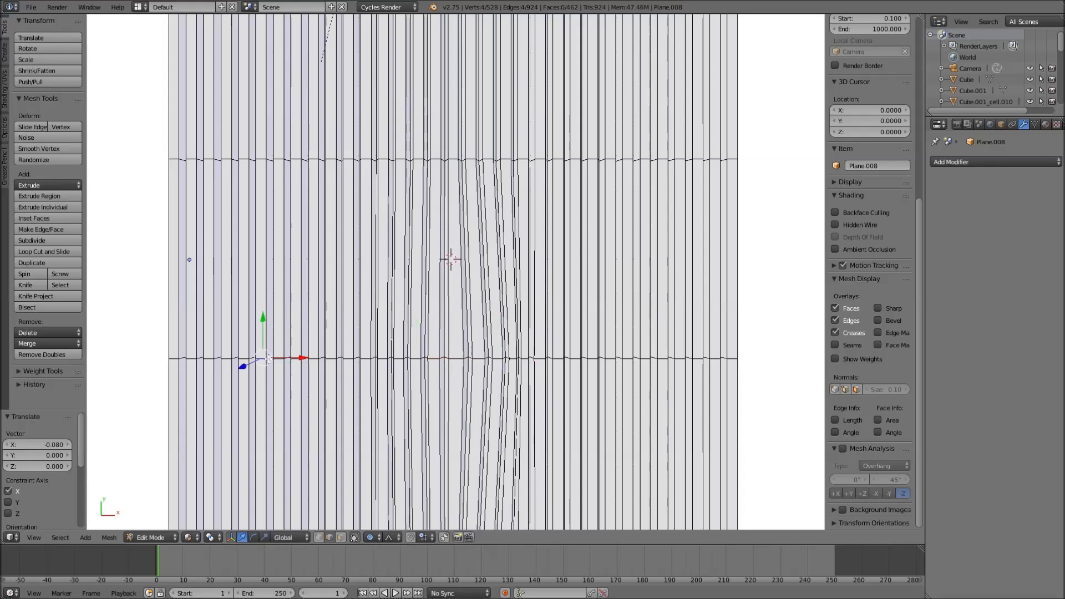
left_click_drag(281, 358, 326, 357)
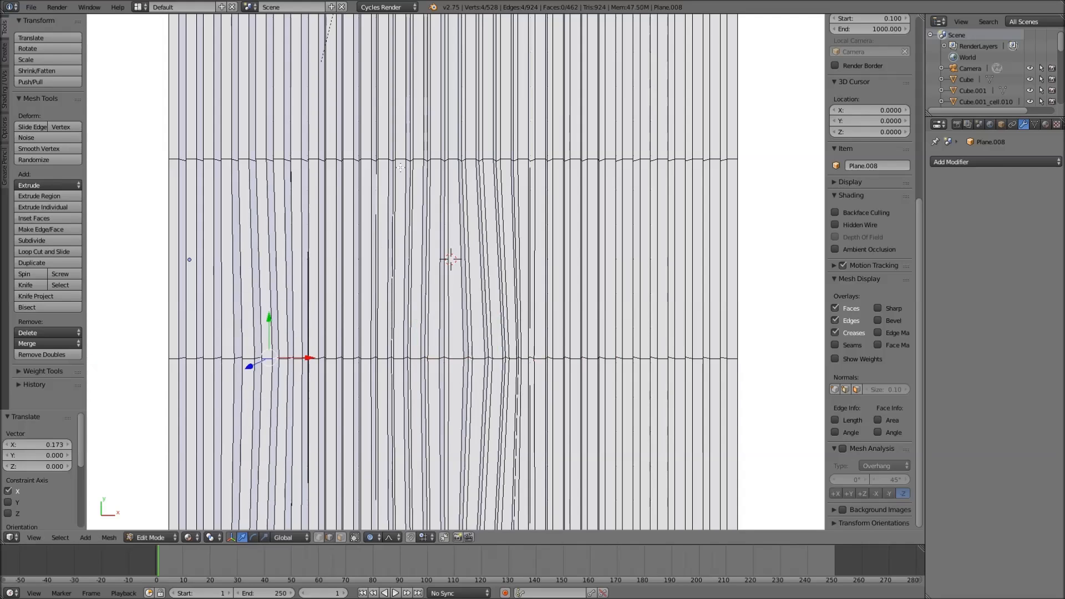
Bend two planks in the left half and one at the centre by moving their upper cut loops along X
right_click(328, 157, "alt")
right_click(332, 159, "alt")
left_click_drag(355, 161, 341, 160)
right_click(231, 160, "alt")
left_click_drag(251, 160, 241, 160)
right_click(445, 161, "alt")
left_click_drag(476, 160, 581, 161)
Shift the upper cut loops of two planks in the right half along X, by about 0.21 and 0.13
right_click(539, 159, "alt")
right_click(541, 159, "alt")
right_click(640, 158, "alt")
right_click(643, 160, "alt")
left_click(673, 165)
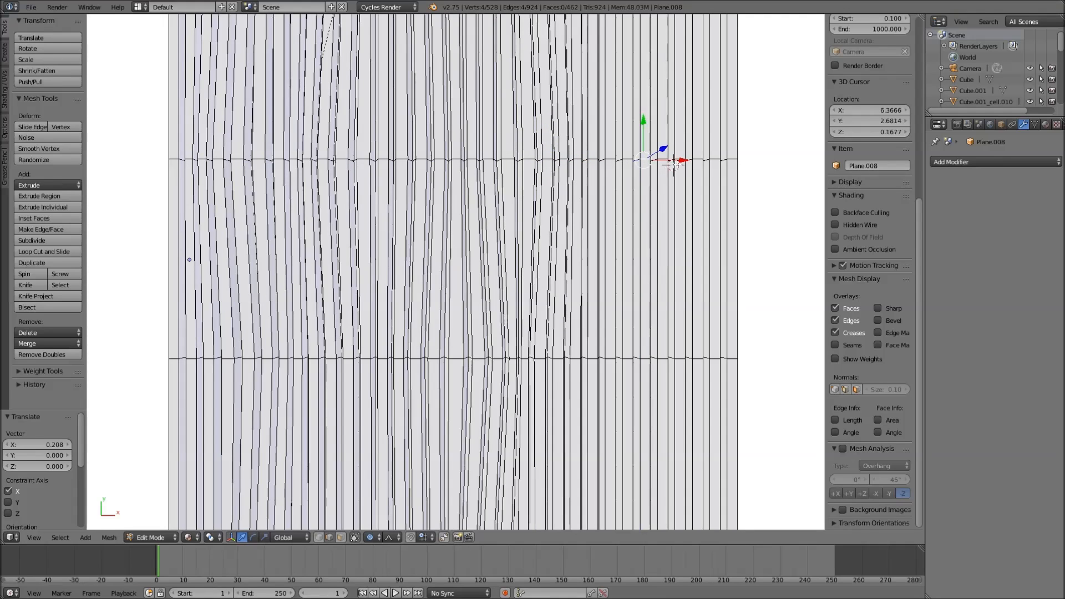
left_click_drag(680, 161, 685, 162)
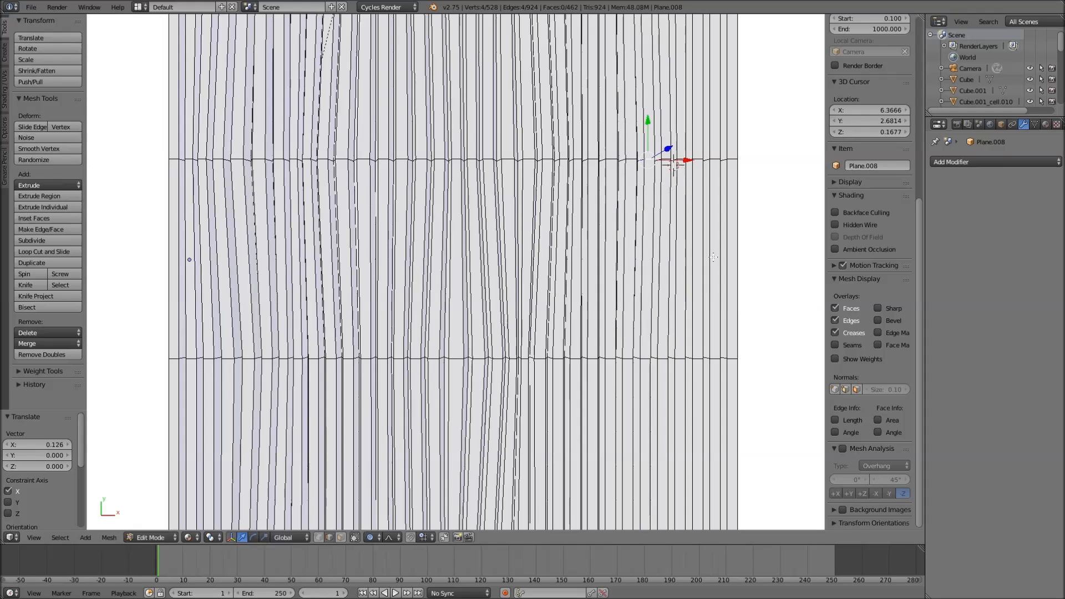
Shift two lower cut loops in the right half along X, about -0.2 near the edge and about 0.25 on the other plank
right_click(684, 359)
key("g")
key("x")
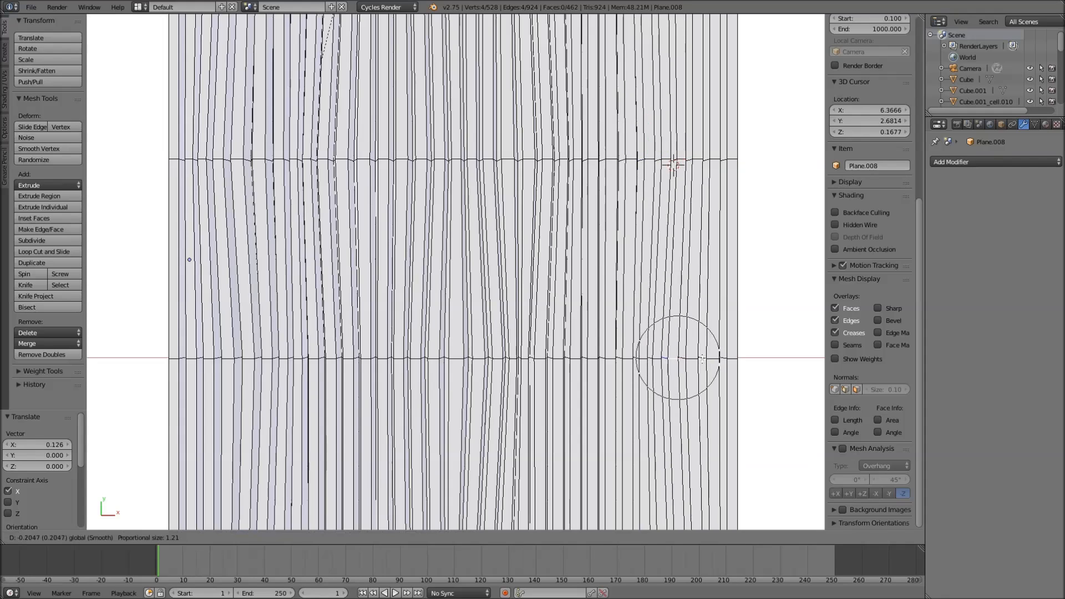
left_click(701, 358)
scroll(702, 359, "down", 3)
right_click(525, 320)
key("g")
key("x")
left_click(549, 320)
Turn off proportional editing and nudge the upper cut loops of two planks right of centre in negative X
key("o")
scroll(508, 152, "up", 3)
right_click(511, 160, "alt")
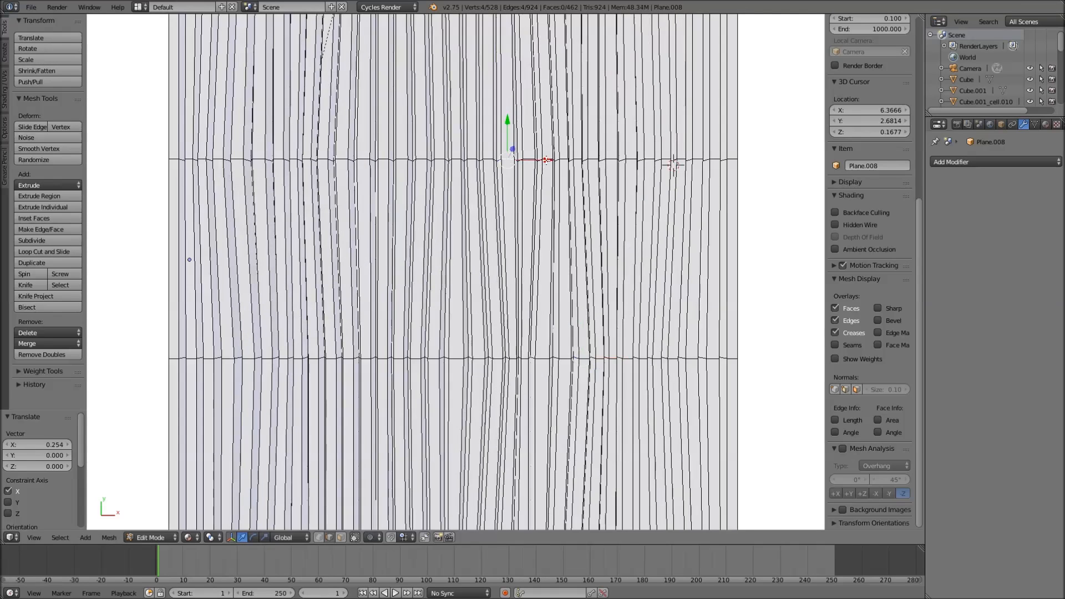
key("g")
key("x")
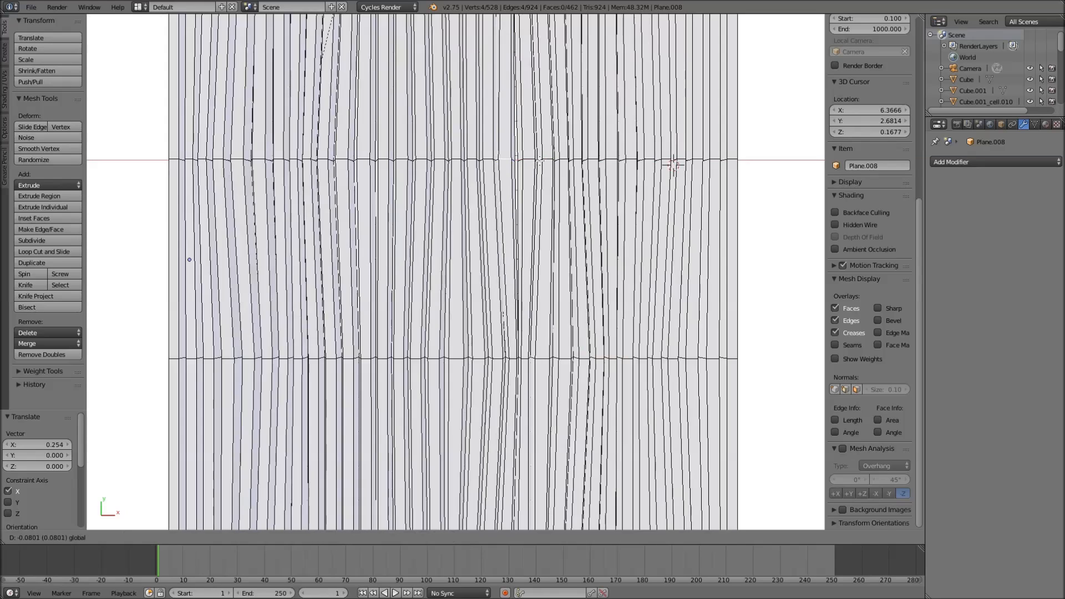
left_click(488, 161)
key("g")
key("x")
left_click(512, 159)
Widen the gap at the upper cut by moving the neighbouring plank's loop about 0.08 along X, and check the result in Object Mode
right_click(531, 158, "alt")
key("g")
key("x")
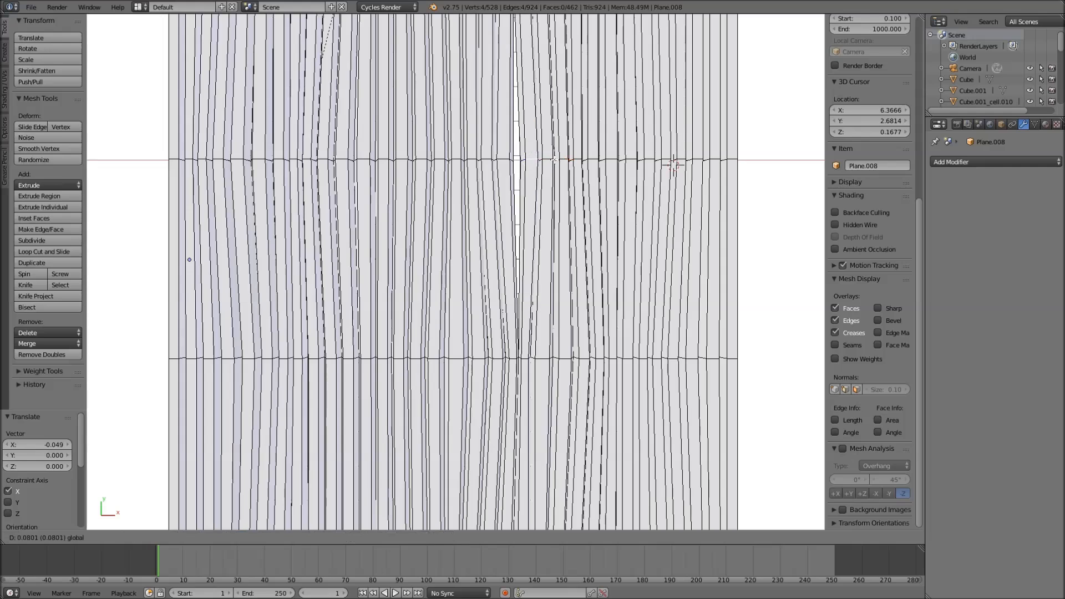
left_click(556, 159)
key("Tab")
scroll(511, 195, "down", 3)
scroll(510, 197, "up", 1)
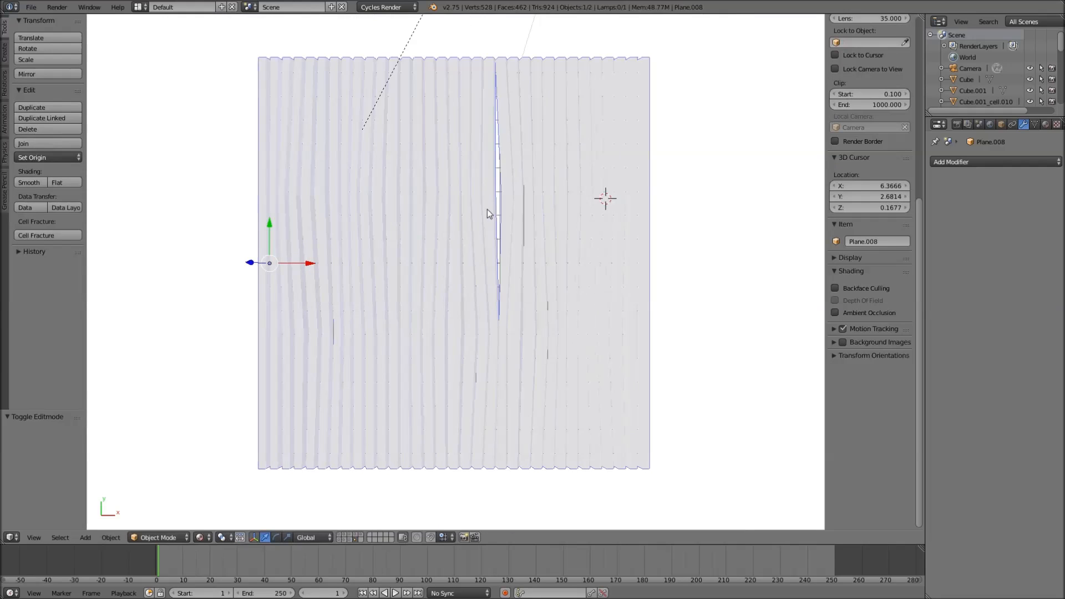
Open a gap left of centre by moving the lower cut loops of two adjacent planks in positive X
key("Tab")
scroll(362, 352, "up", 2)
right_click(380, 357, "alt")
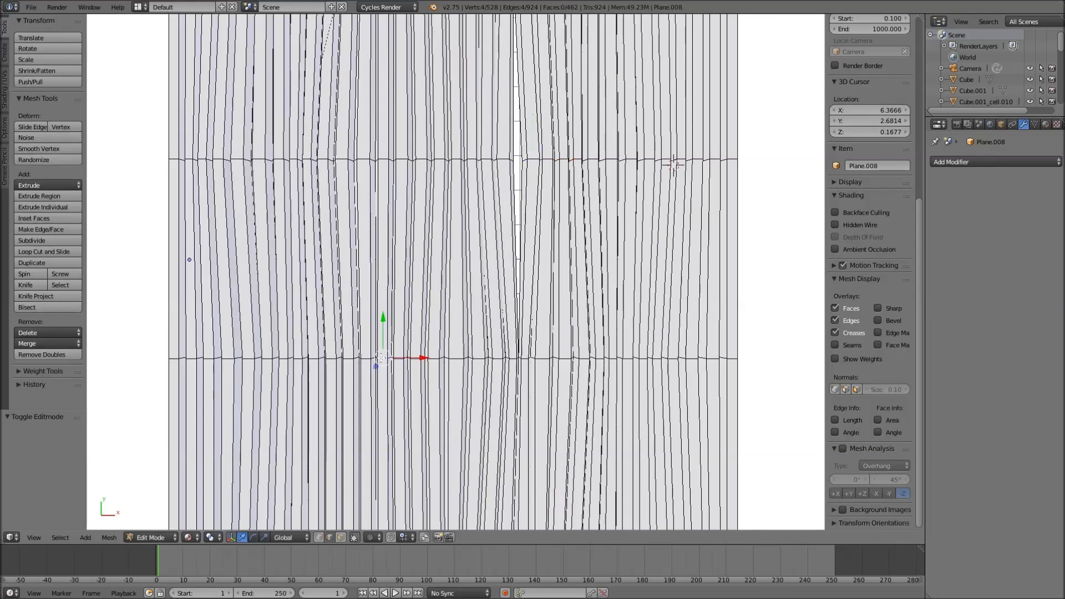
key("g")
key("x")
left_click(406, 358)
right_click(400, 359, "alt+shift")
key("g")
key("x")
left_click(424, 359)
Widen the lower gap by moving the two planks on its left side in negative X, and check it in Object Mode
right_click(365, 358, "alt")
key("g")
left_click(351, 359)
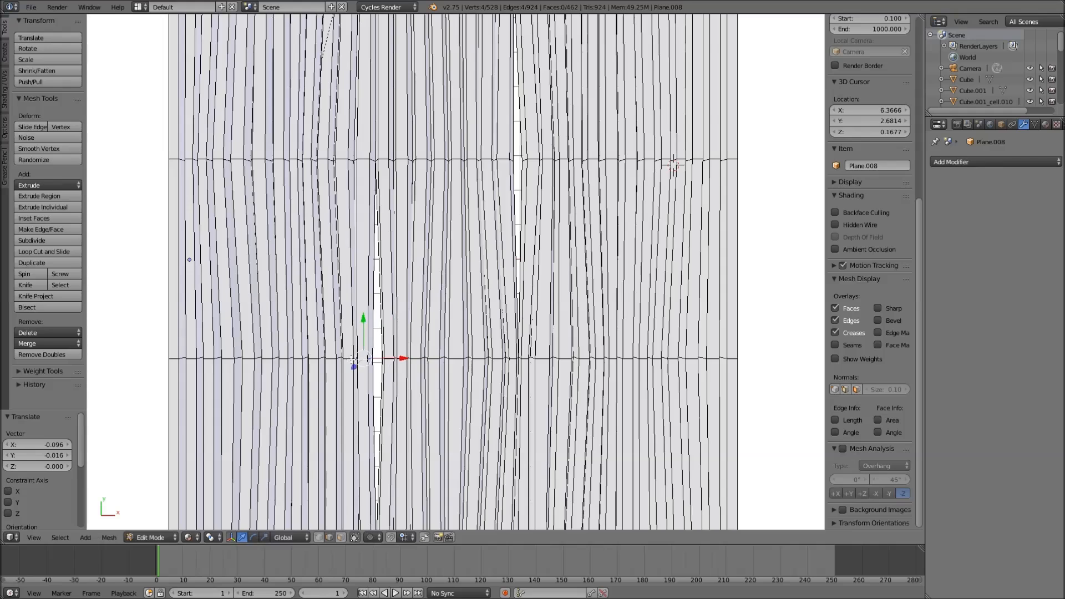
left_click(375, 362)
right_click(374, 360, "alt+shift")
key("g")
key("x")
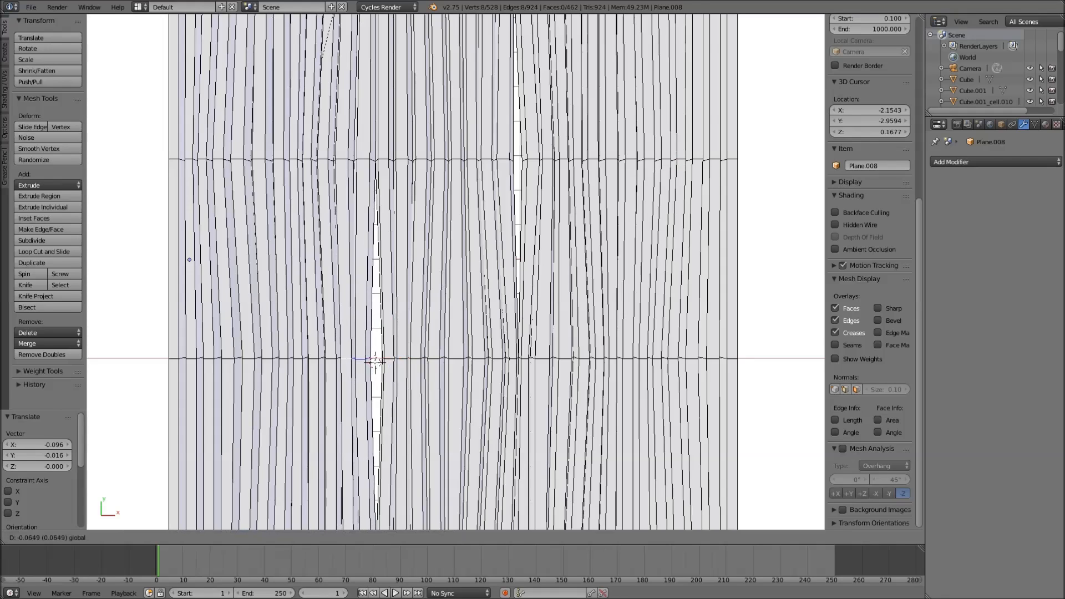
key("Return")
key("Tab")
scroll(388, 344, "down", 2)
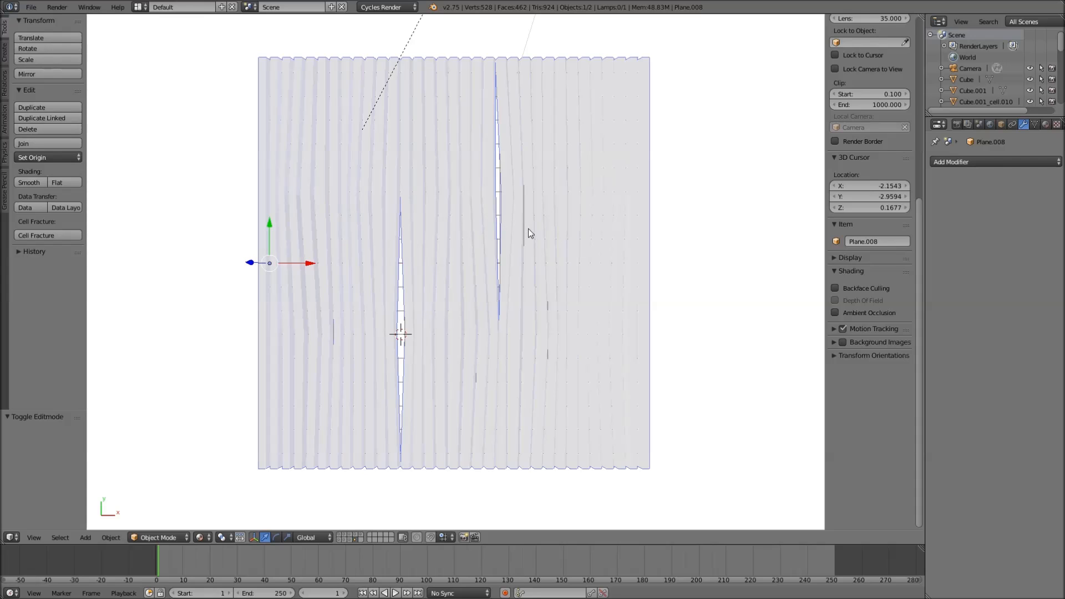
scroll(528, 229, "up", 2)
scroll(528, 229, "down", 3)
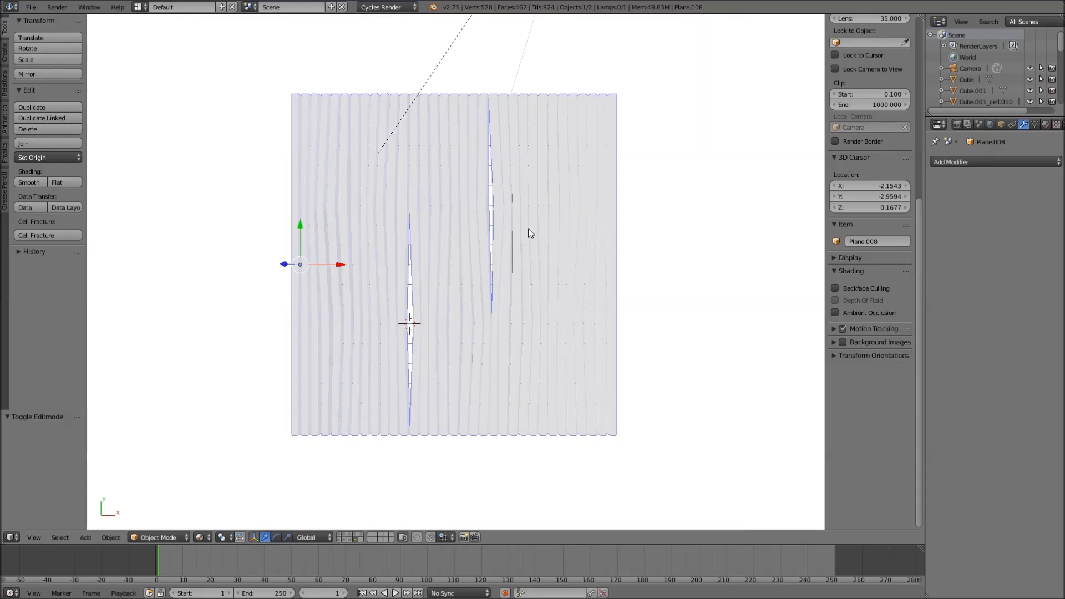
Enable proportional editing and bend the left edge plank, moving its upper cut loop outward and its lower one inward along X
key("Tab")
scroll(528, 228, "up", 1)
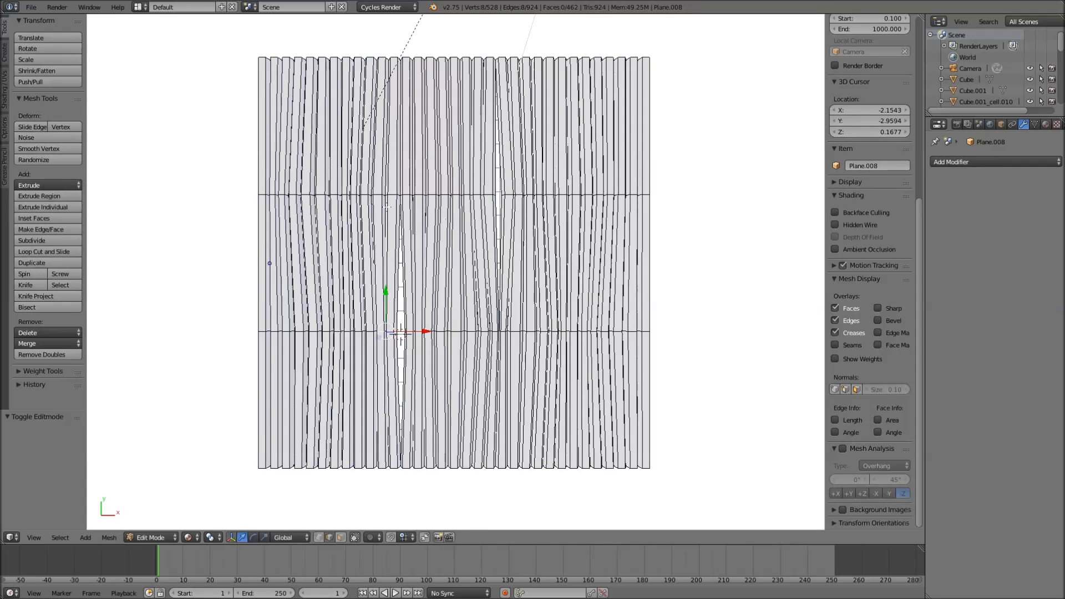
key("o")
right_click(260, 195)
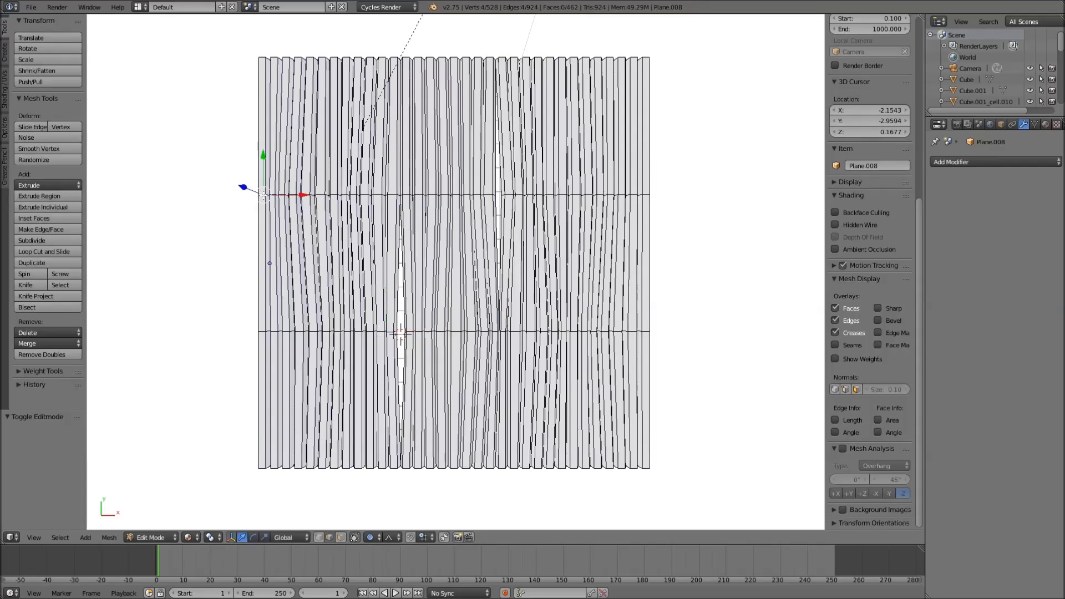
left_click_drag(282, 195, 276, 259)
right_click(264, 331)
left_click_drag(278, 331, 284, 331)
Bend the right edge plank by moving its lower cut loop about -0.09 along X and its upper one outward
right_click(644, 331)
left_click_drag(668, 331, 661, 332)
right_click(646, 193)
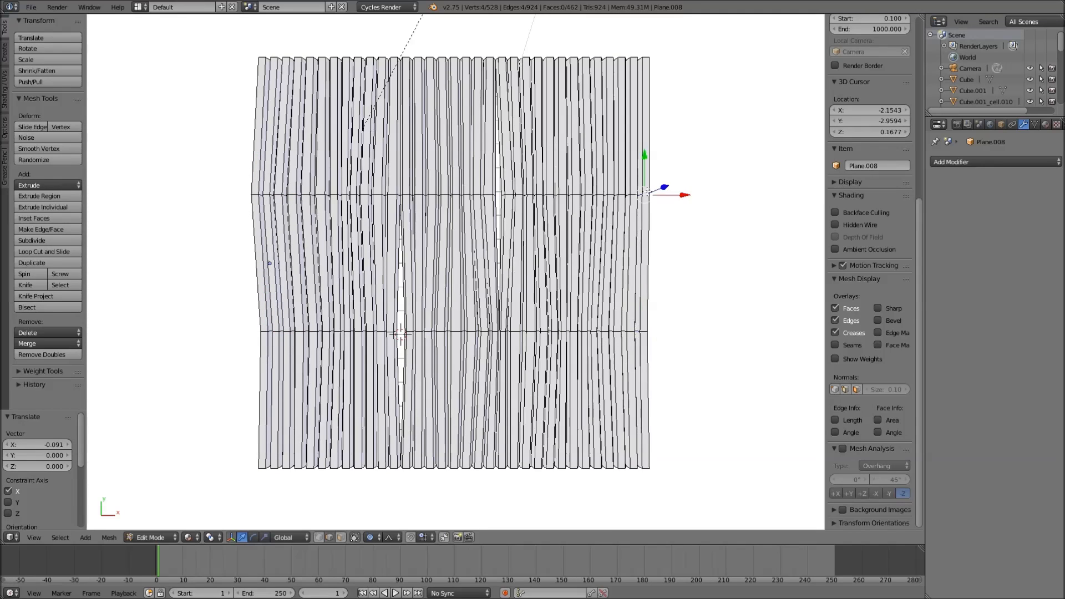
left_click_drag(675, 195, 681, 196)
key("Tab")
middle_click_drag(667, 320, 614, 219)
key("Tab")
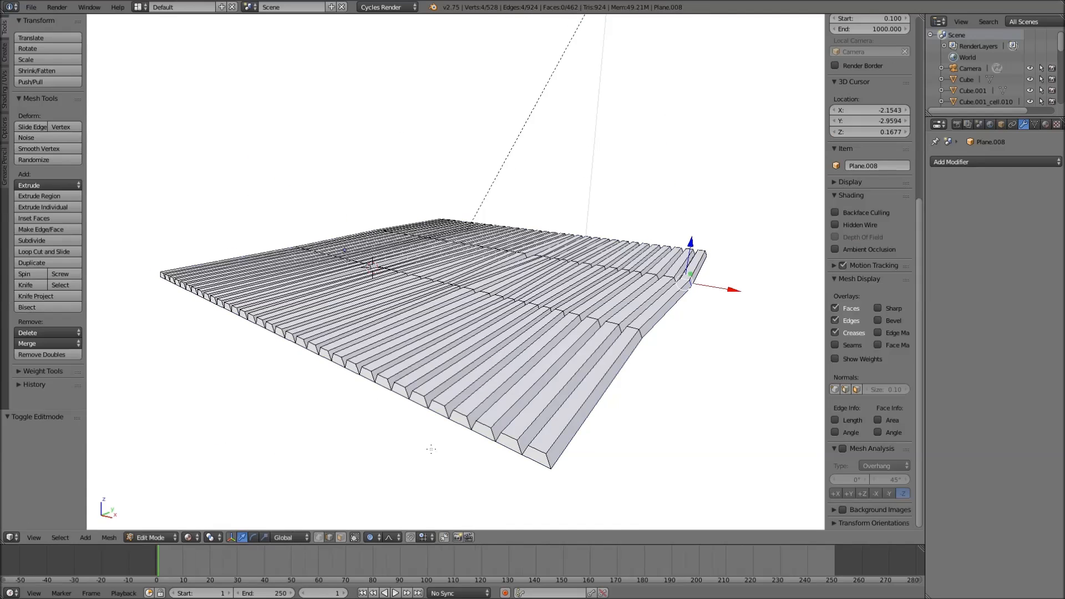
Turn off proportional editing, switch to face selection and select the front end faces of several random planks in the right half
key("o")
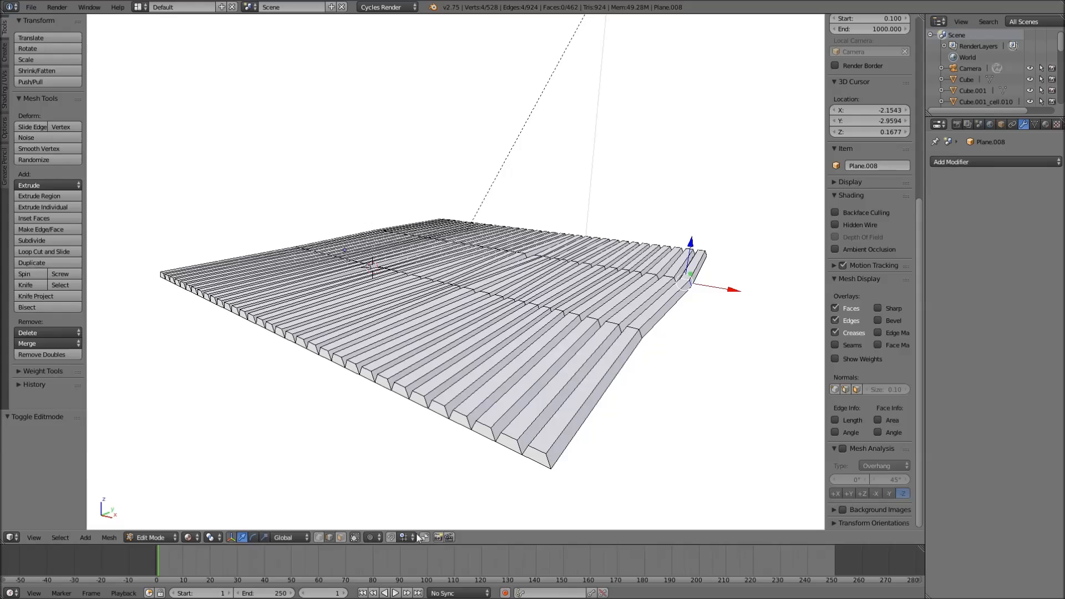
left_click(343, 538)
middle_click_drag(504, 461, 517, 450)
right_click(604, 388)
right_click(541, 375, "shift")
right_click(472, 360, "shift")
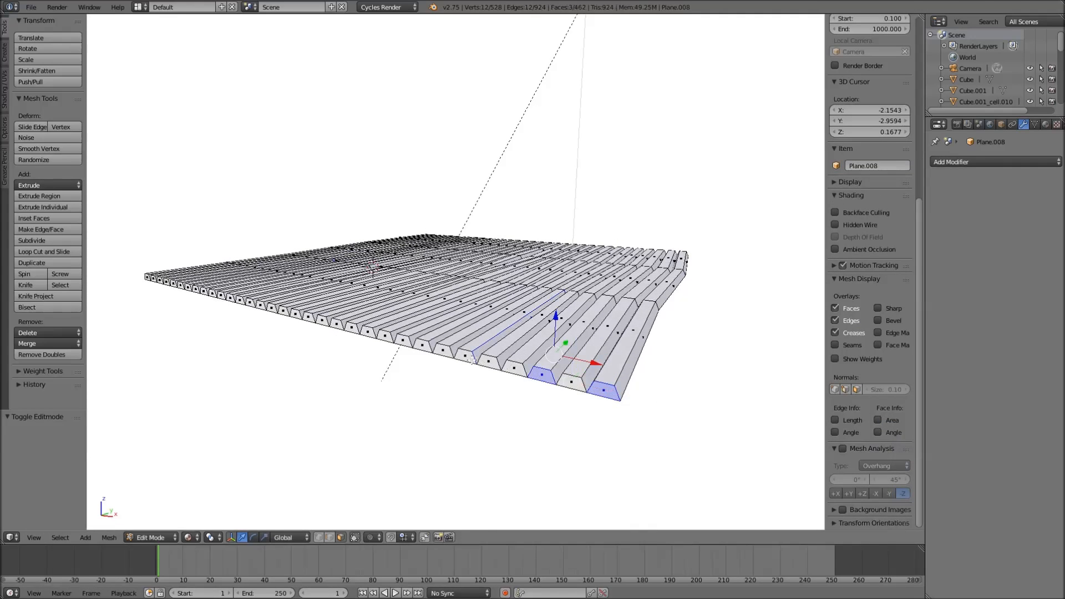
right_click(475, 357, "shift")
right_click(470, 360, "shift")
right_click(439, 351, "shift")
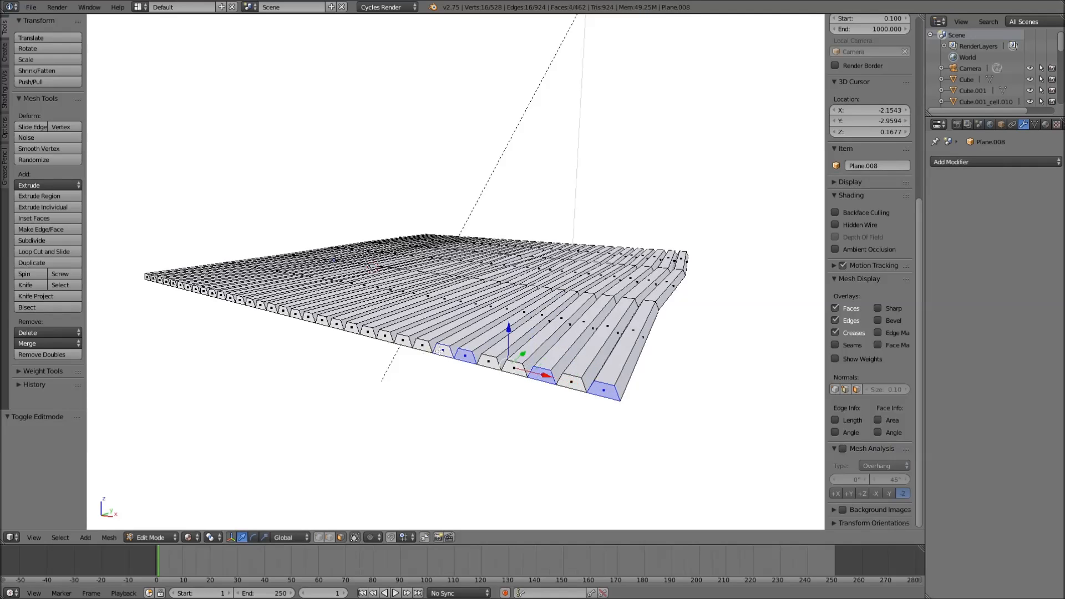
right_click(399, 341, "shift")
right_click(387, 339, "shift")
Extend the selection with the front end faces of more random planks across the middle and left half of the floor
middle_click_drag(388, 340, 450, 338)
right_click(580, 344, "shift")
right_click(547, 345, "shift")
right_click(490, 346, "shift")
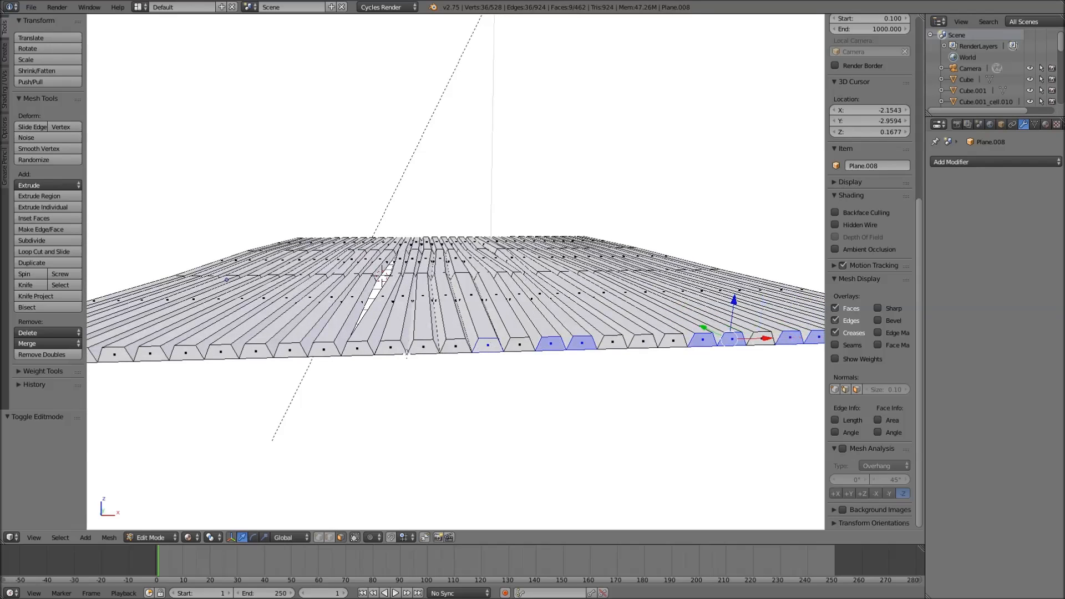
right_click(395, 349, "shift")
right_click(360, 349, "shift")
right_click(285, 354, "shift")
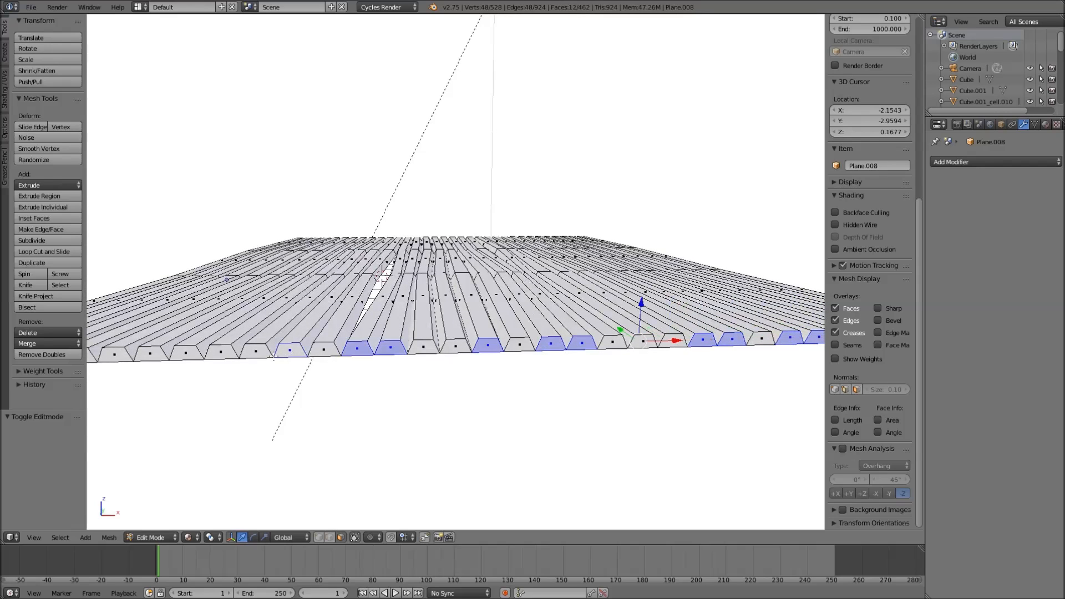
right_click(192, 354, "shift")
right_click(143, 356, "shift")
right_click(115, 355, "shift")
middle_click_drag(116, 355, 214, 350)
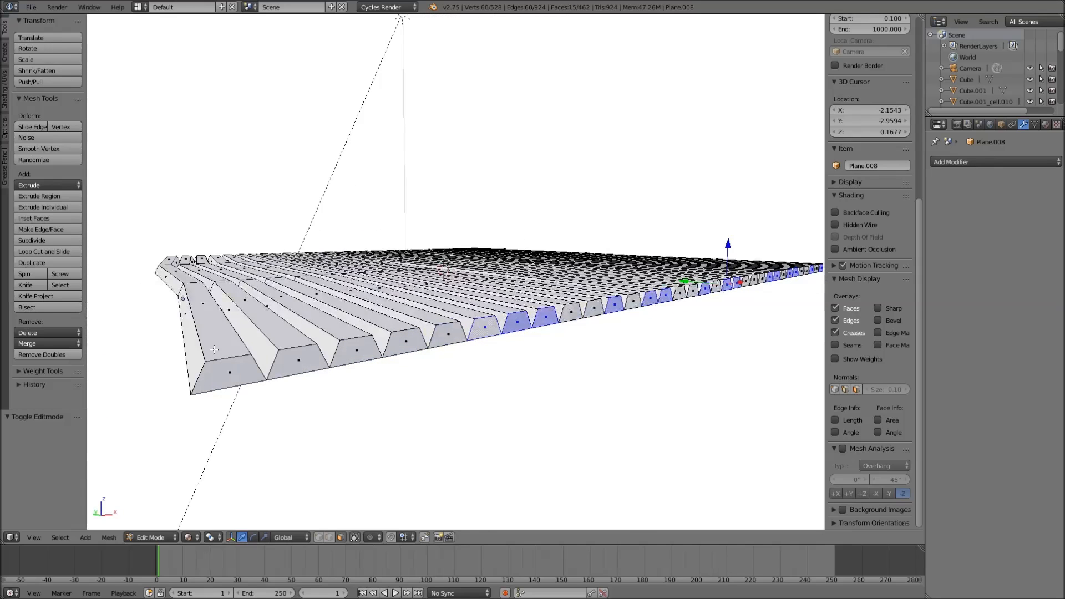
right_click(362, 358, "shift")
right_click(314, 362, "shift")
Move the selected plank ends about -0.258 along Y to make the front edge uneven
middle_click_drag(430, 359, 384, 393)
key("g")
key("y")
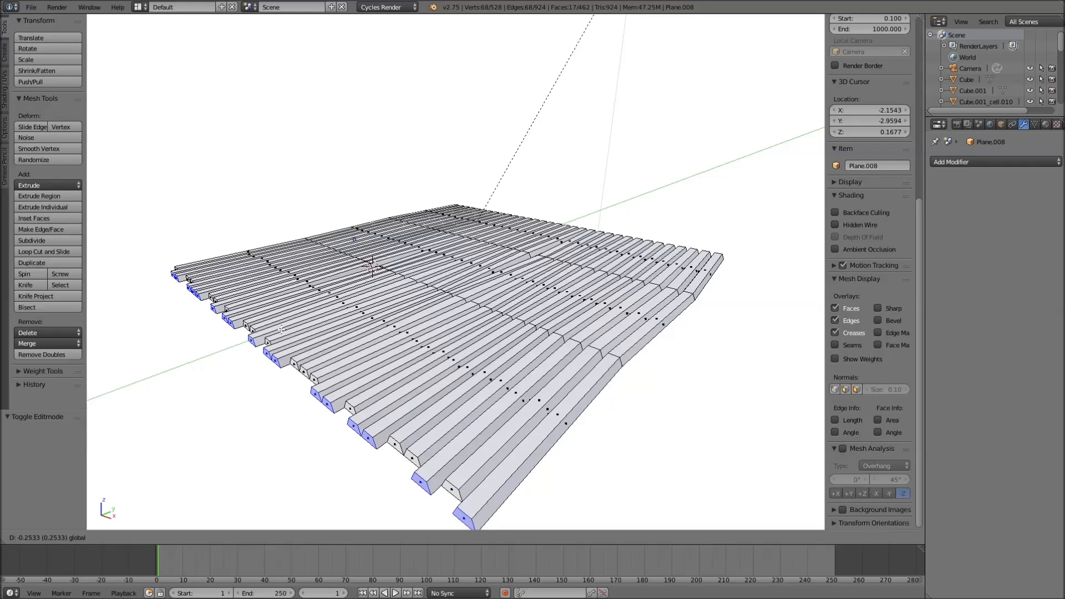
left_click(281, 329)
Start a new selection with front end faces of different random planks in the right half of the floor
middle_click_drag(281, 328, 705, 455)
right_click(746, 459)
right_click(691, 430, "shift")
right_click(559, 399, "shift")
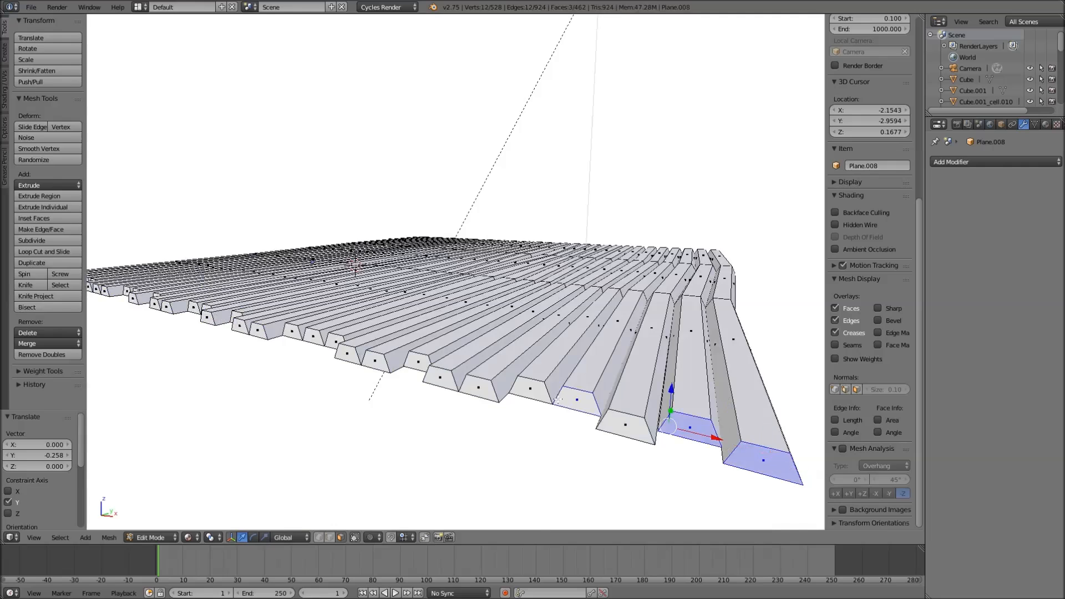
middle_click_drag(529, 397, 486, 391)
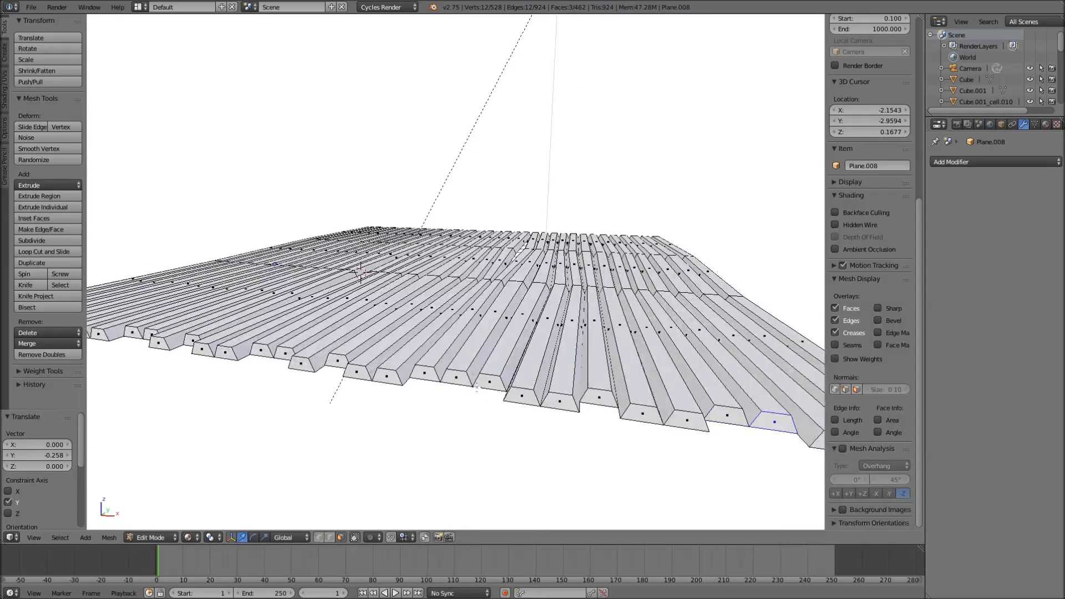
right_click(471, 375, "shift")
right_click(469, 373)
right_click(458, 380, "shift")
right_click(721, 416, "shift")
right_click(688, 422, "shift")
Add front end faces of random planks in the middle and left half to the new selection
middle_click_drag(709, 427, 588, 399)
right_click(639, 344, "shift")
right_click(607, 342, "shift")
right_click(534, 361, "shift")
right_click(499, 358, "shift")
right_click(365, 389, "shift")
right_click(383, 387, "shift")
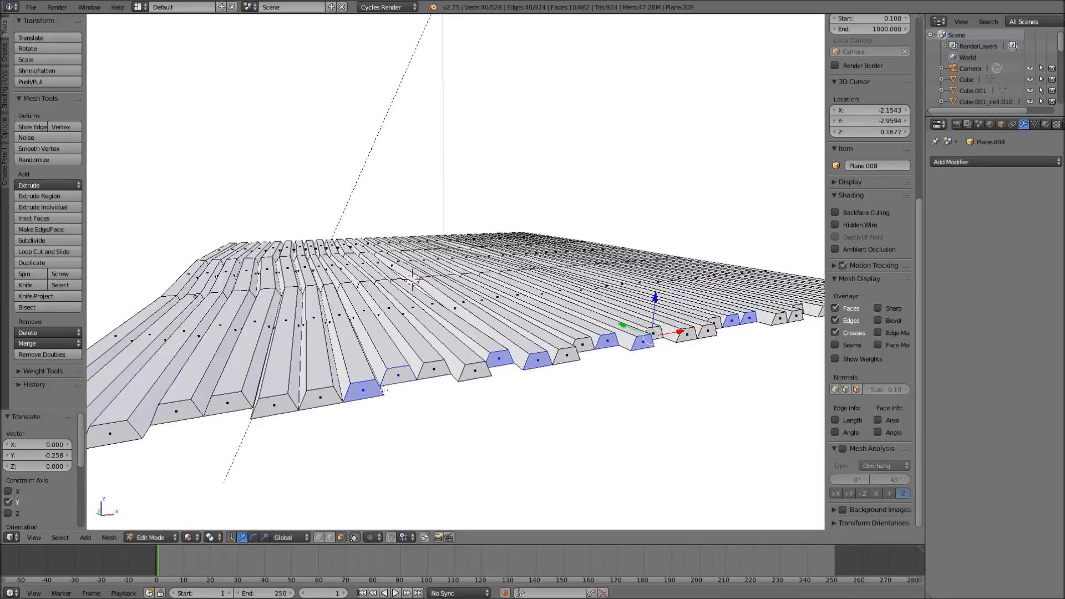
middle_click_drag(383, 386, 395, 389)
right_click(401, 400, "shift")
right_click(357, 399, "shift")
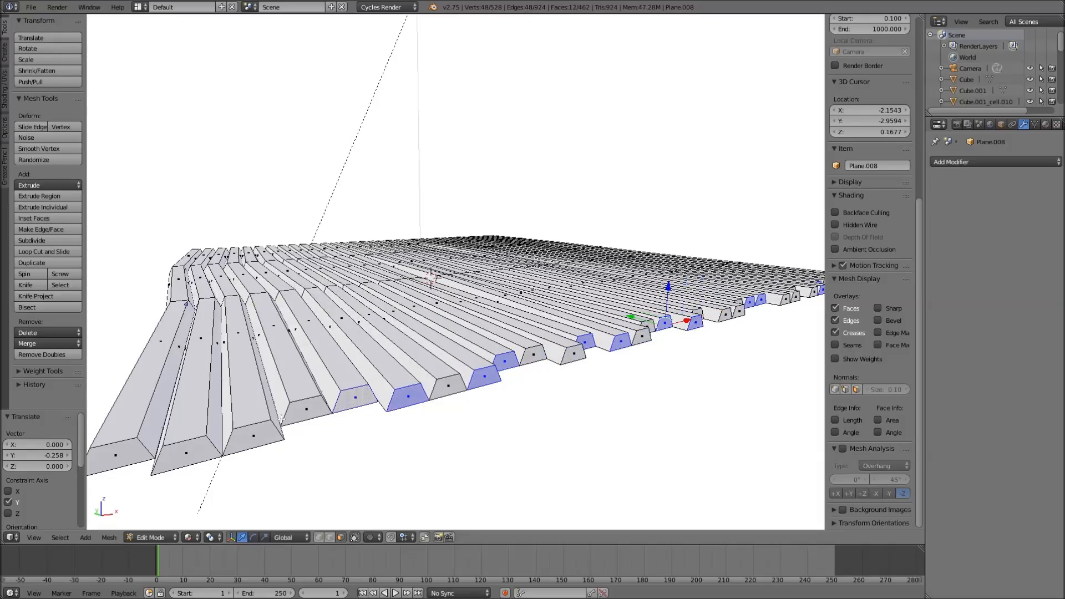
right_click(187, 447, "shift")
right_click(131, 445, "shift")
Shift the selected plank ends slightly inward along positive Y and check the floor in Object Mode
middle_click_drag(588, 366, 485, 406)
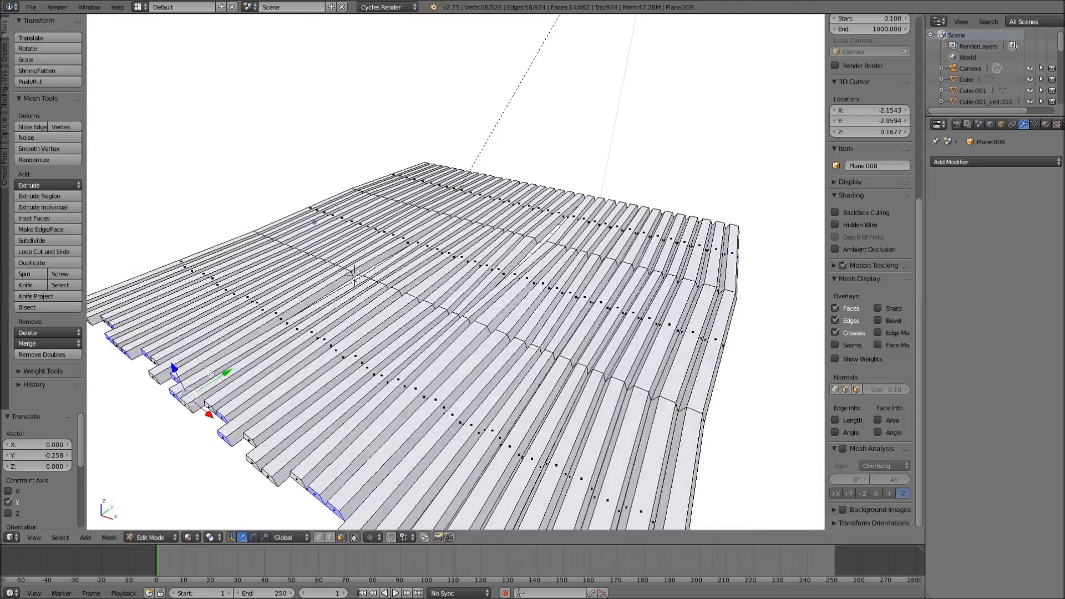
left_click_drag(221, 377, 227, 375)
key("Tab")
scroll(227, 374, "down", 4)
middle_click_drag(227, 374, 205, 418)
middle_click_drag(417, 392, 438, 382)
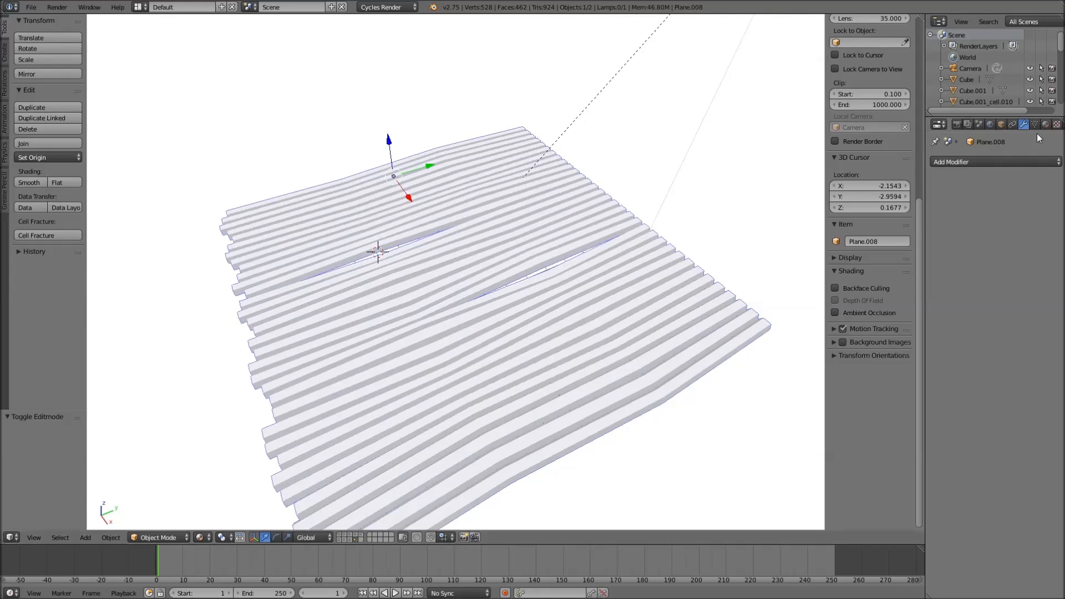
Apply the existing planks01 material to the plank floor
left_click(1045, 124)
left_click(937, 198)
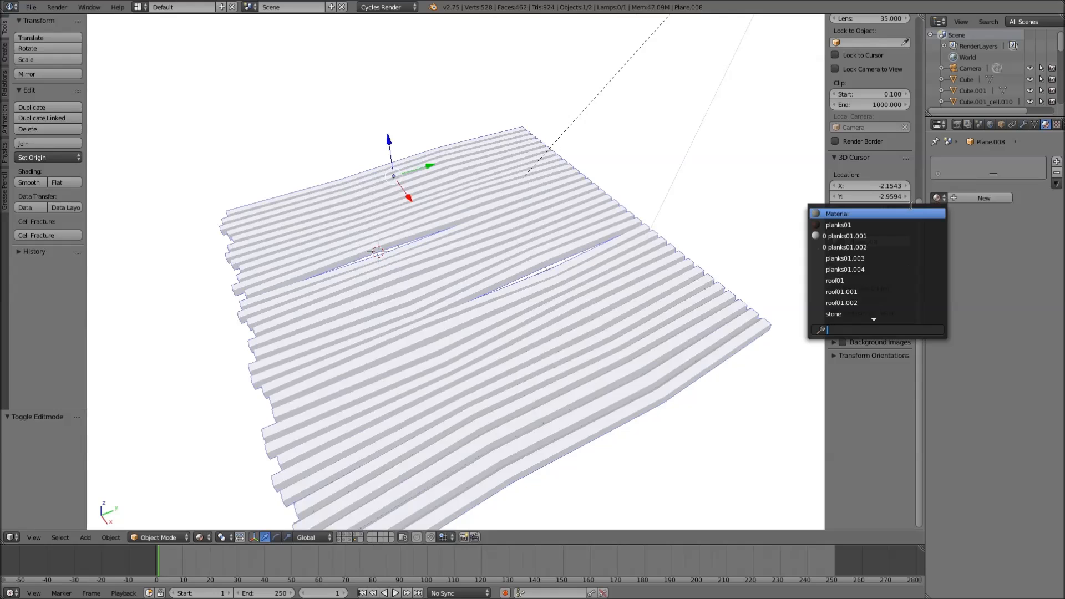
left_click(904, 225)
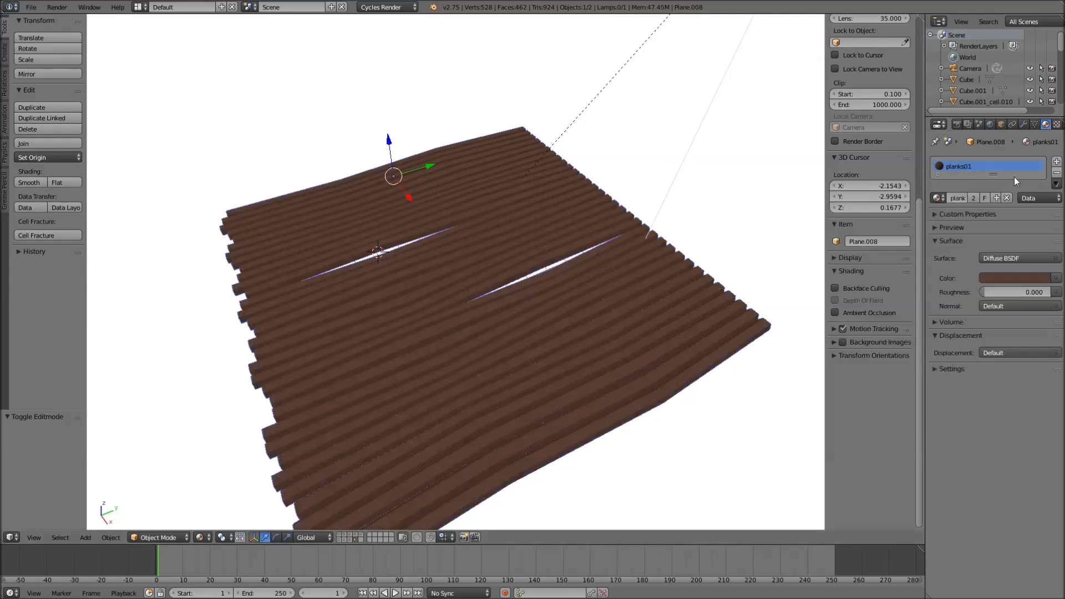
Add two more material slots to the floor, using the existing planks01.003 and planks01.004 materials
left_click(1057, 161)
left_click(937, 223)
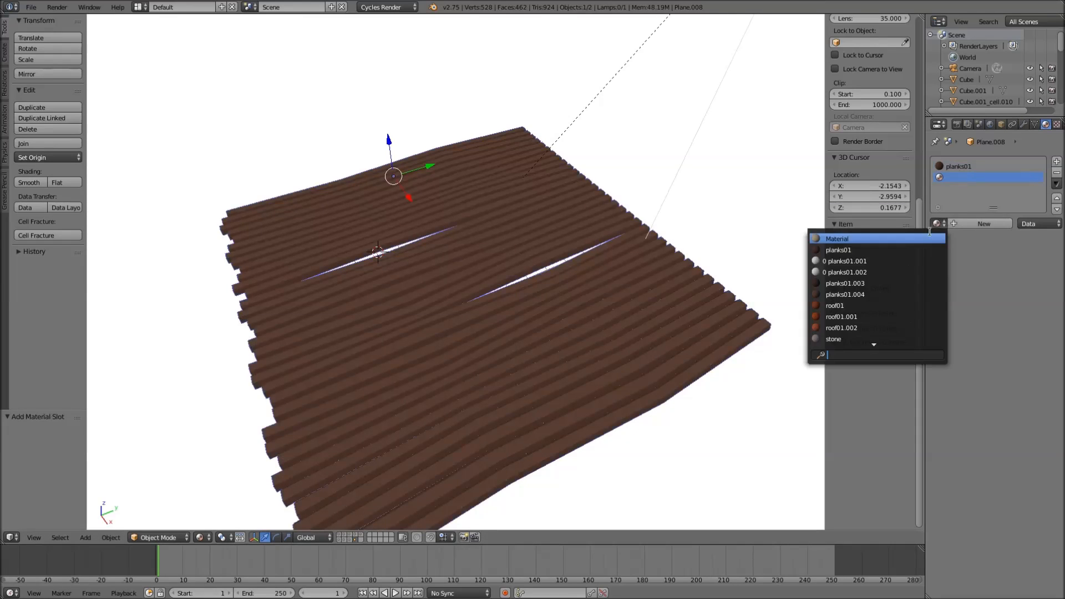
left_click(877, 283)
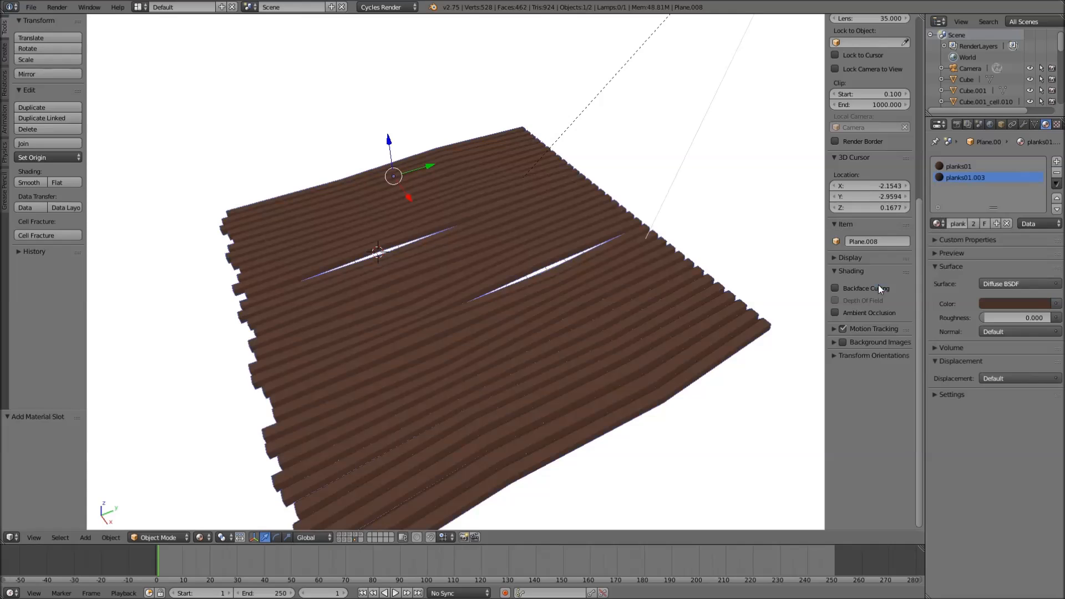
left_click(1057, 161)
left_click(939, 224)
left_click(882, 294)
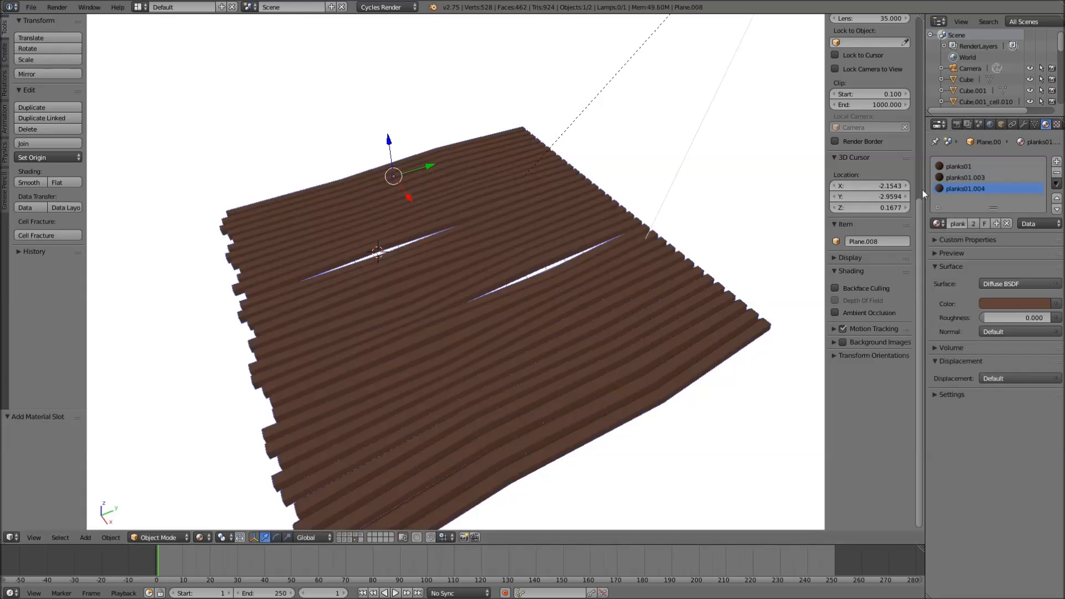
Pick planks with Select Random, extend the selection to their linked geometry and assign planks01.003 to them
middle_click_drag(617, 254, 581, 252)
key("Tab")
key("a")
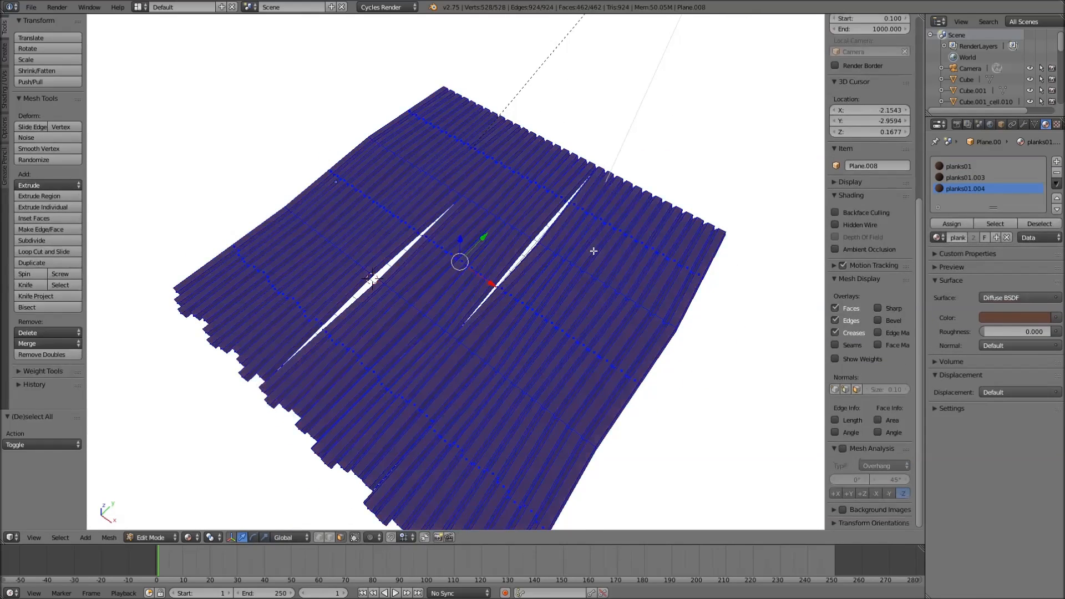
key("a")
key("space")
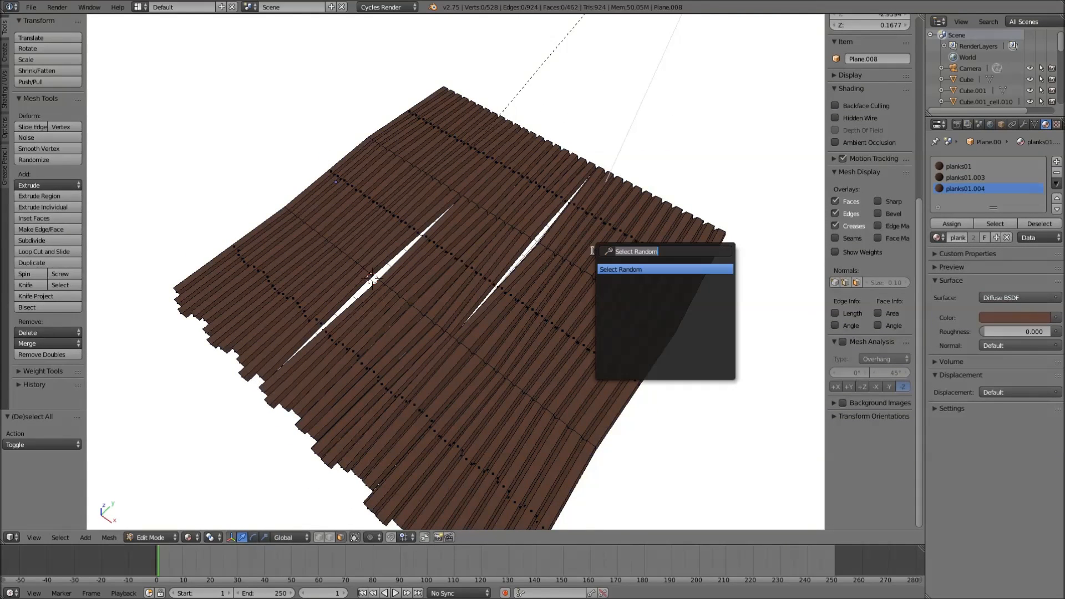
key("Return")
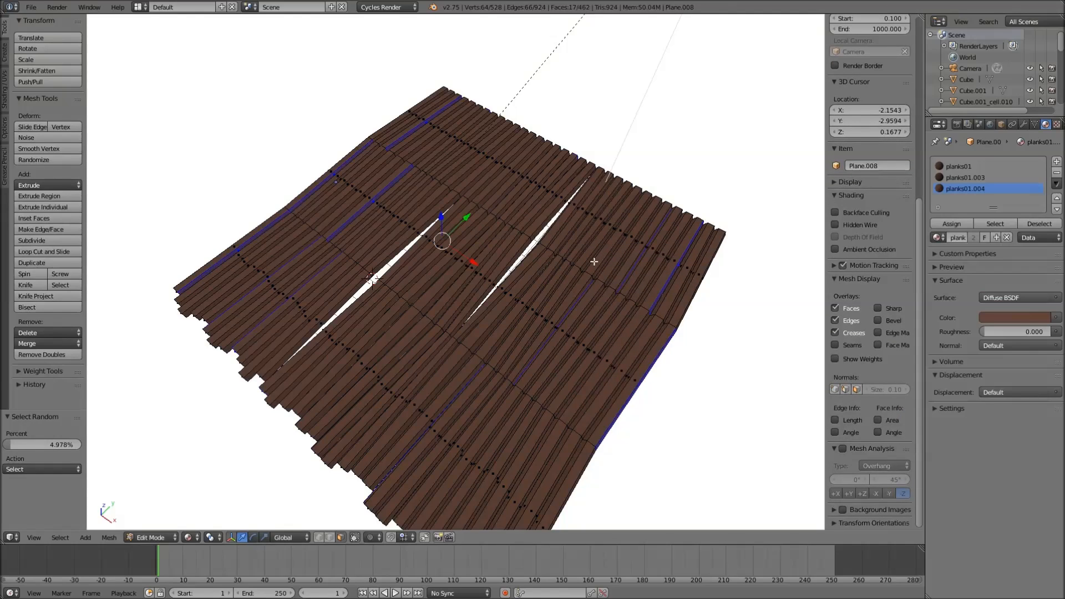
key("ctrl+l")
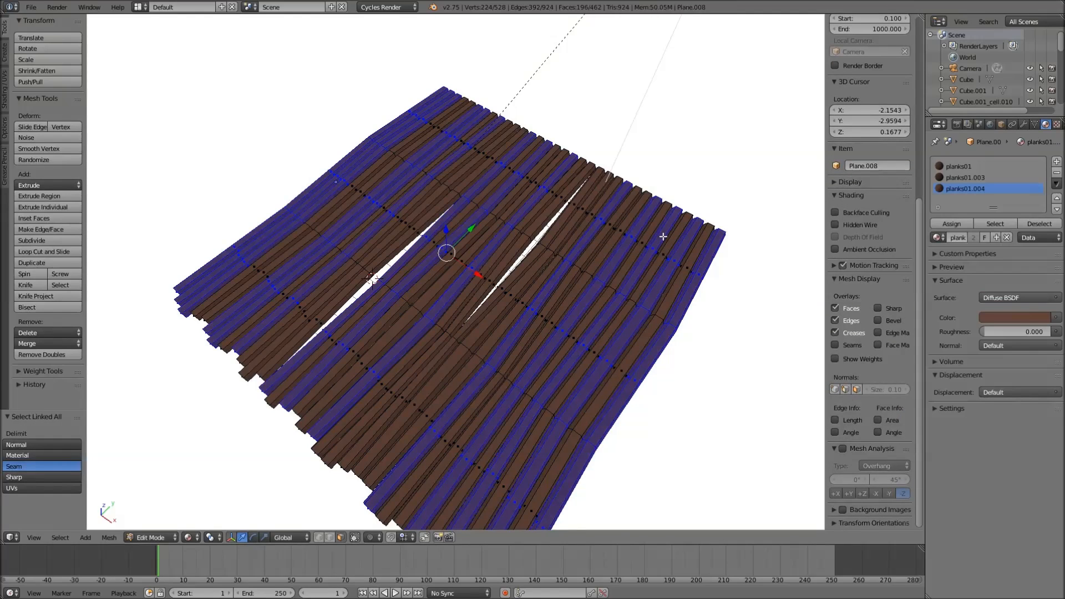
left_click(967, 177)
left_click(958, 224)
key("Tab")
Make another random selection of whole linked planks and assign planks01.004 to them
key("Tab")
key("a")
key("space")
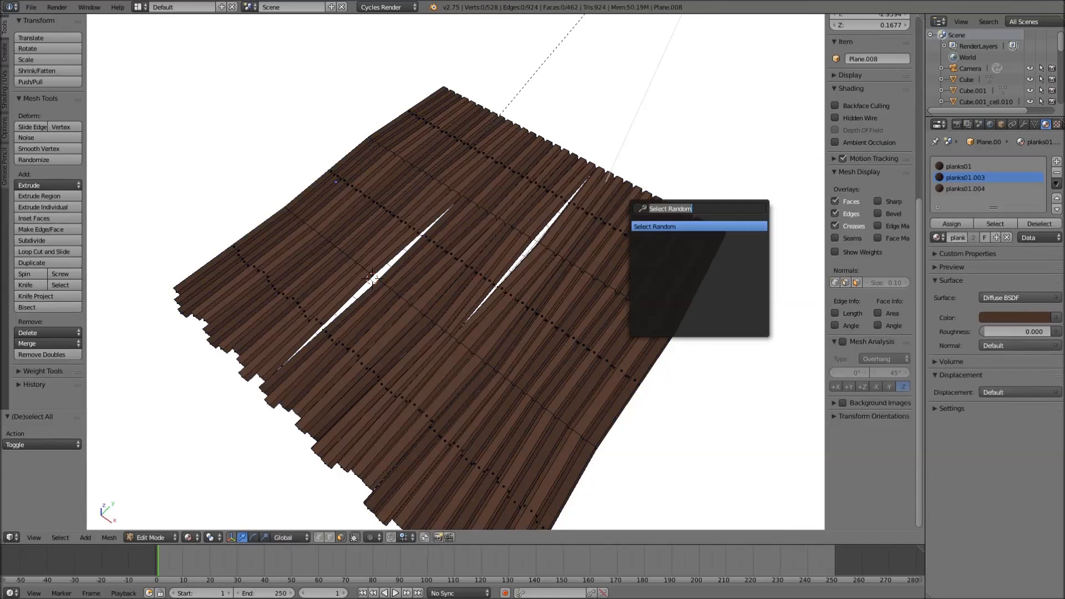
key("Return")
key("ctrl+l")
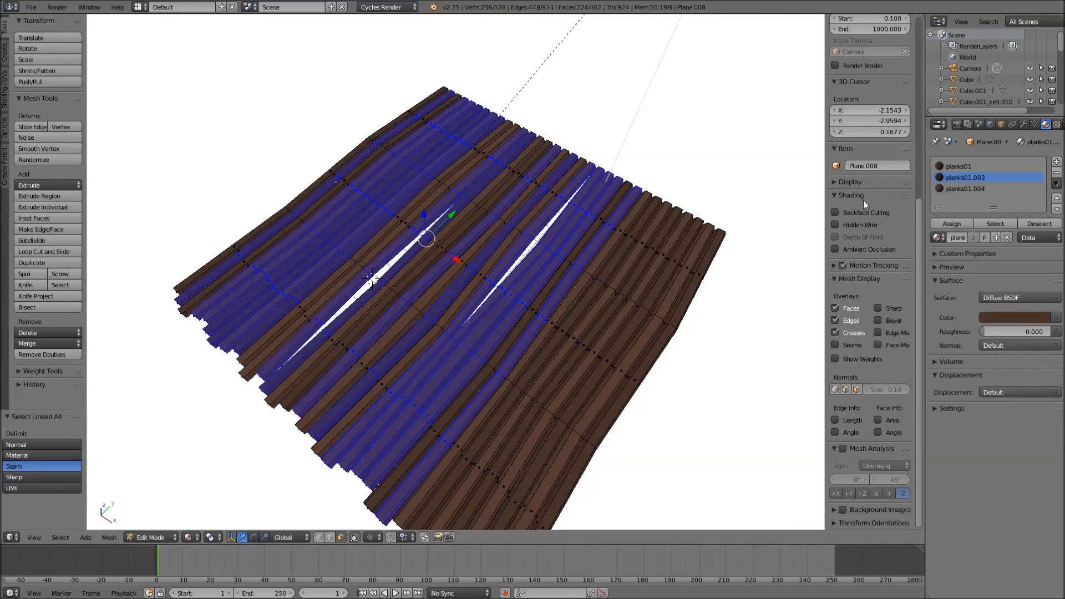
left_click(957, 188)
left_click(950, 224)
key("Tab")
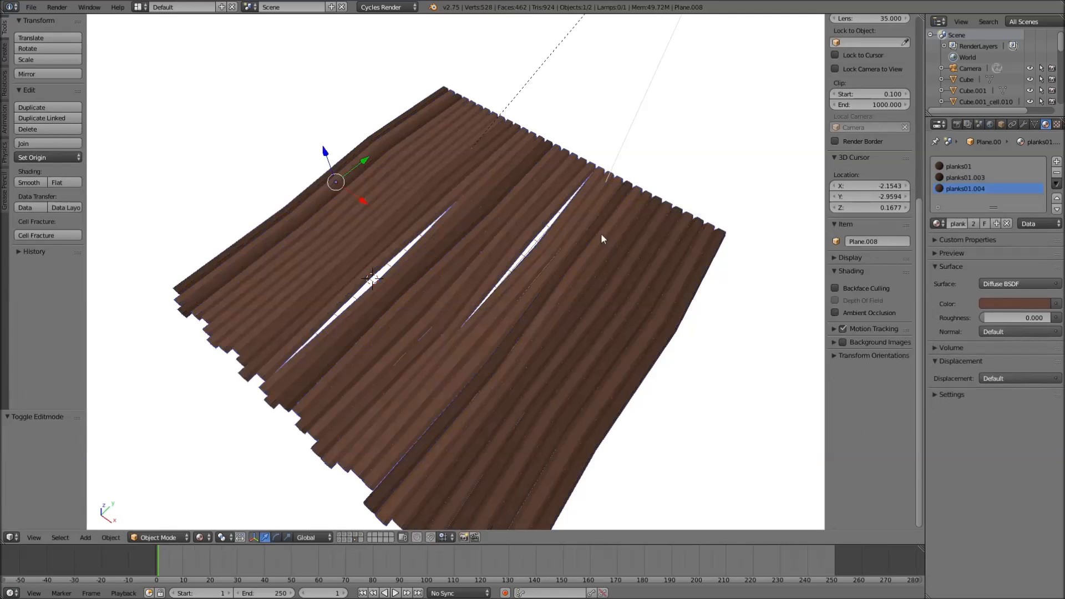
Assign planks01.003 to two whole planks within the uniformly light group on the floor's left side
middle_click_drag(451, 222, 527, 210)
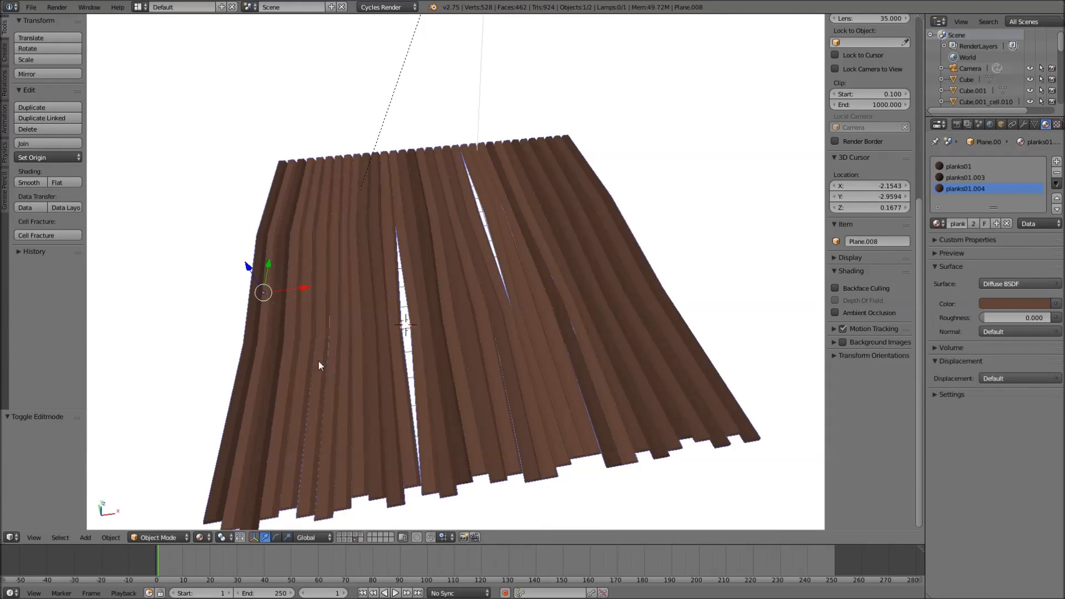
key("Tab")
right_click(320, 378)
right_click(344, 374, "shift")
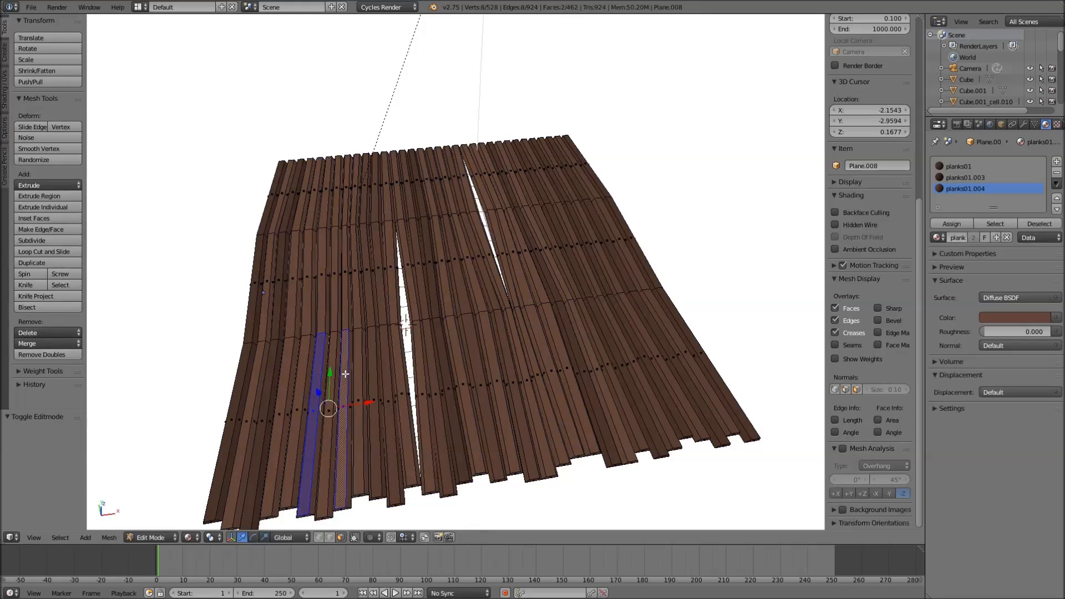
key("ctrl+l")
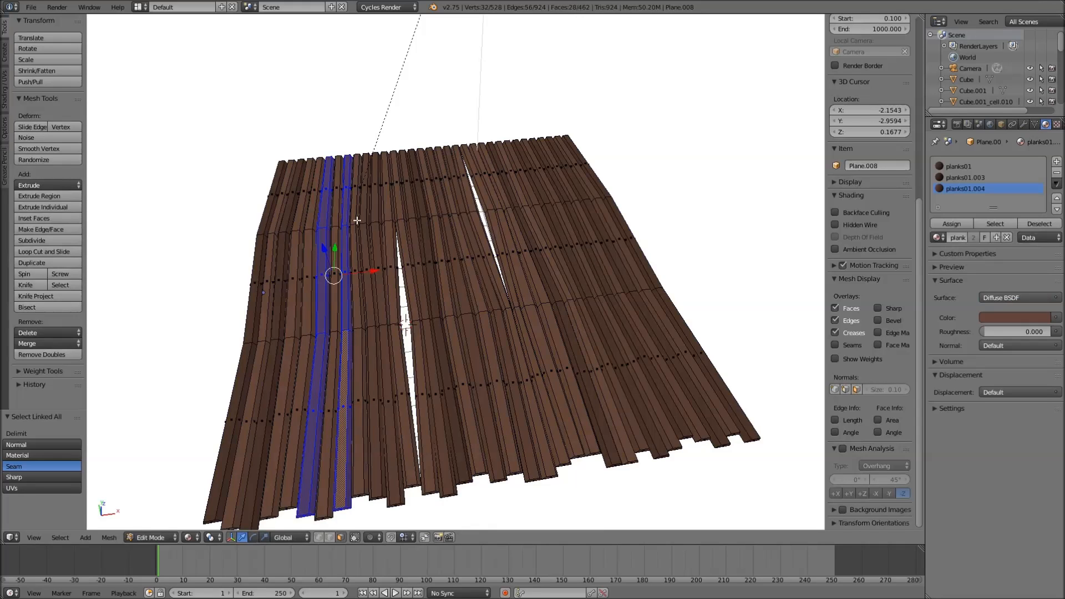
left_click(965, 178)
left_click(952, 223)
key("Tab")
Render the floor from the camera, inspect the colour variation between the planks and return to the 3D view
mouse_move(590, 232)
middle_mouse_down()
mouse_move(544, 268)
mouse_move(514, 200)
mouse_move(575, 264)
mouse_move(549, 258)
middle_mouse_up()
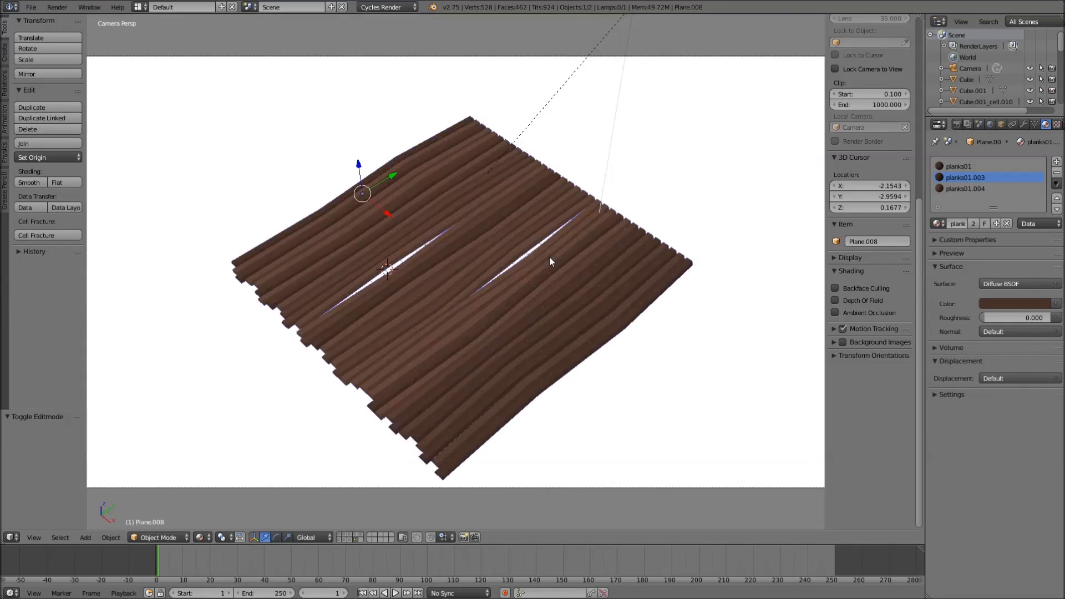
key("F12")
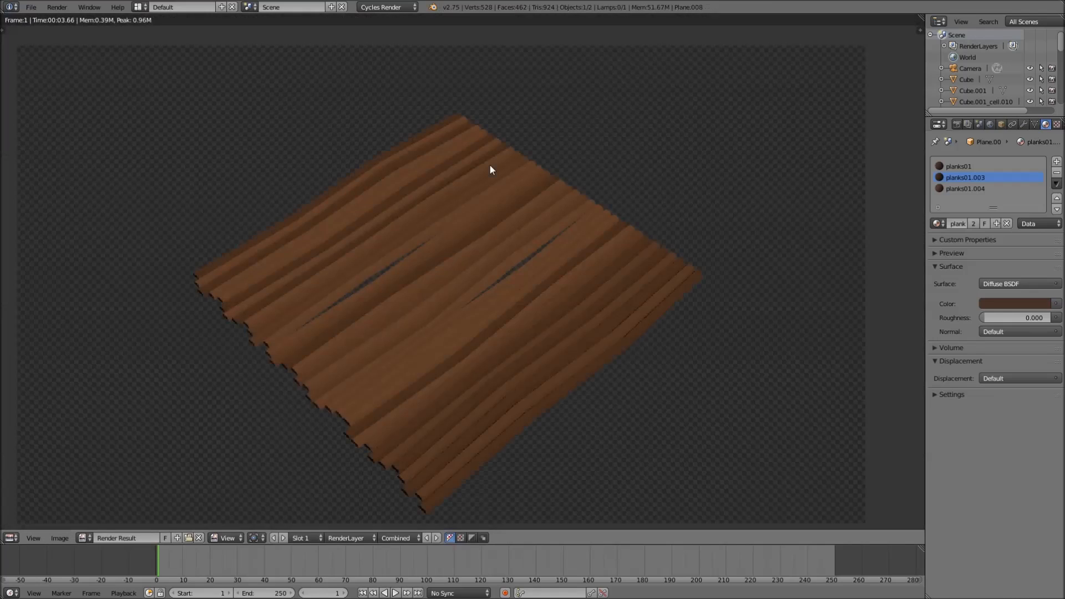
middle_click_drag(450, 275, 507, 278)
scroll(510, 283, "up", 3)
scroll(511, 283, "down", 3)
scroll(511, 284, "down", 1)
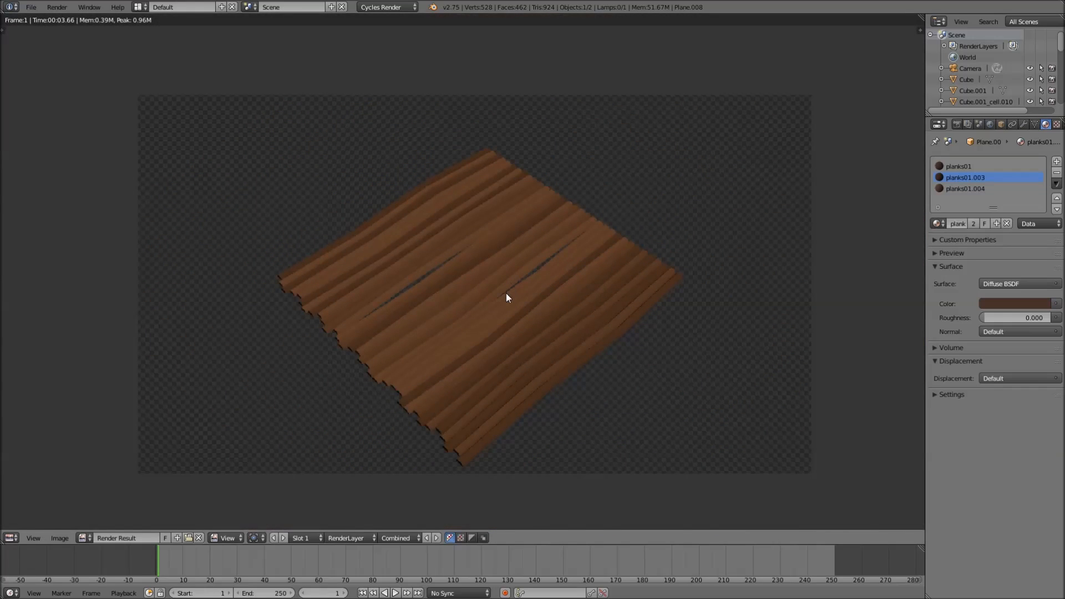
key("Escape")
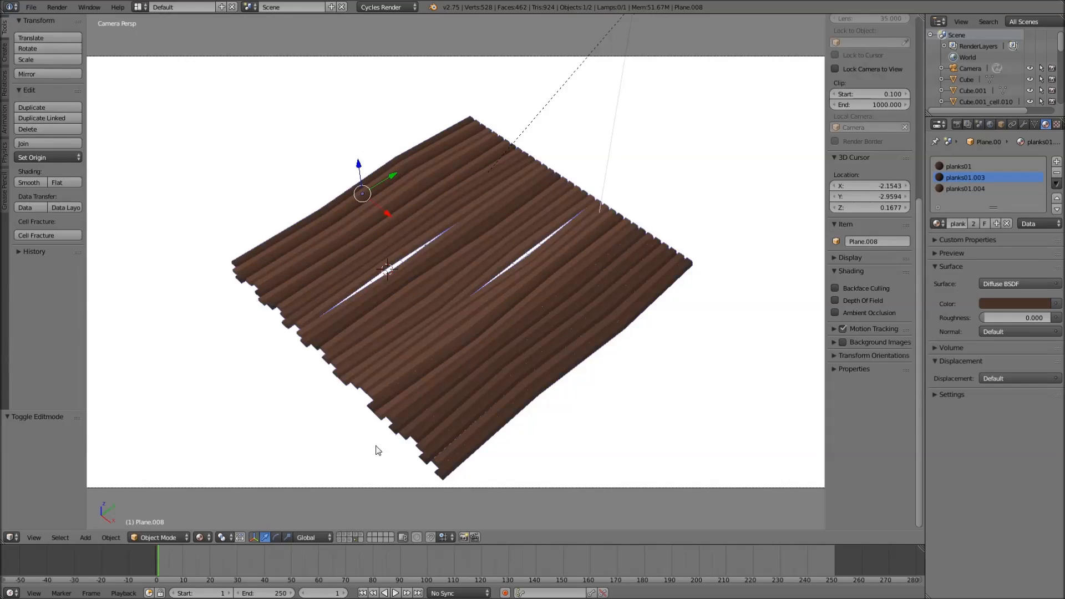
Switch to the layer holding the stone wall, select the wall and clear its mesh selection
left_click(360, 534)
middle_click_drag(441, 458, 417, 428)
scroll(468, 443, "up", 5)
right_click(445, 337)
middle_click_drag(445, 337, 644, 385)
key("Tab")
key("a")
key("Tab")
scroll(645, 364, "up", 2)
Delete the small loose fragments at the notch between the wall's stones by selecting their linked geometry, then inspect the wall
key("Tab")
right_click(600, 305)
right_click(552, 303, "shift")
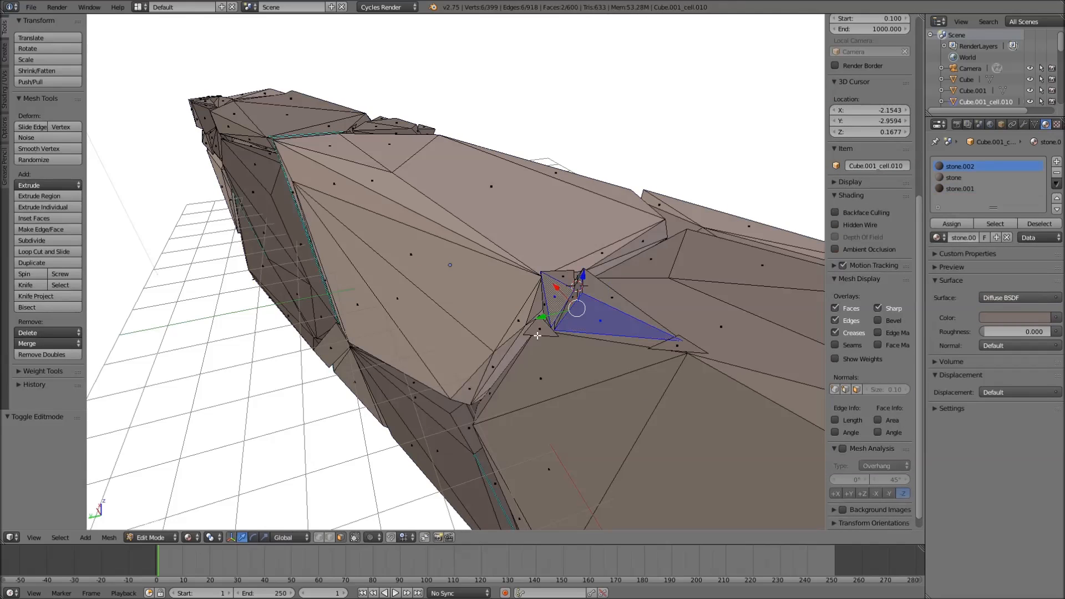
right_click(537, 329, "shift")
right_click(684, 346, "shift")
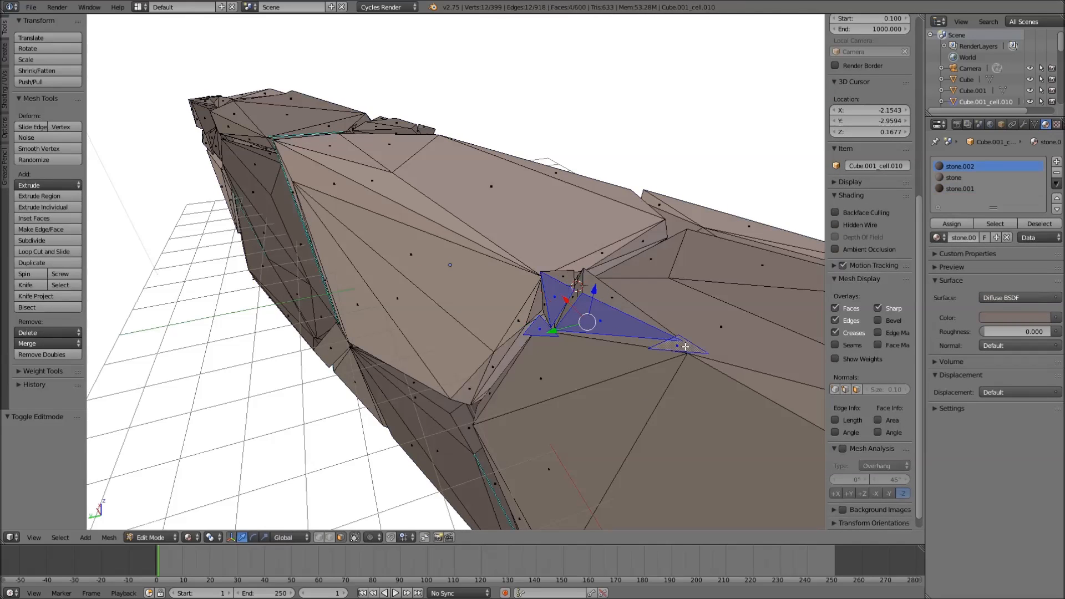
key("ctrl+l")
key("x")
left_click(686, 346)
key("Tab")
middle_click_drag(684, 346, 554, 338)
middle_click_drag(422, 315, 435, 285)
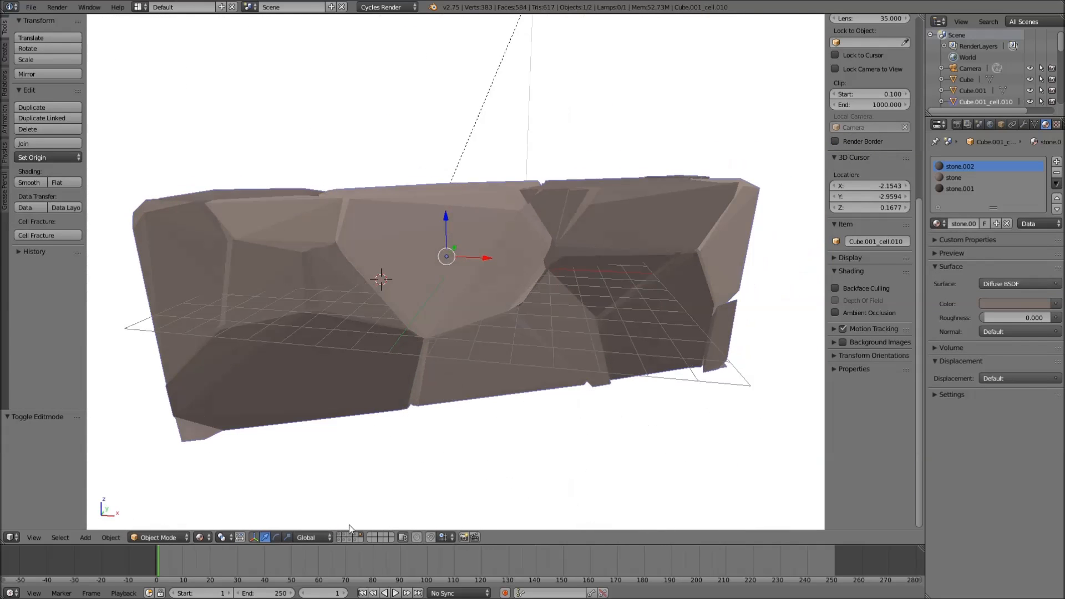
Switch to an empty layer and snap the 3D cursor to the centre
left_click(361, 540)
key("shift+a")
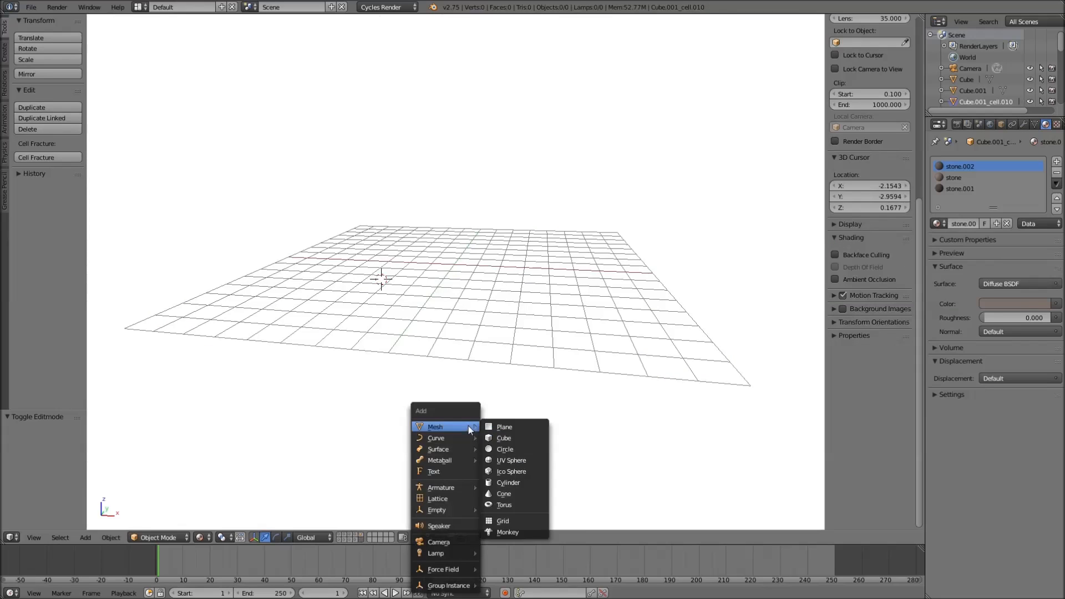
key("shift+s")
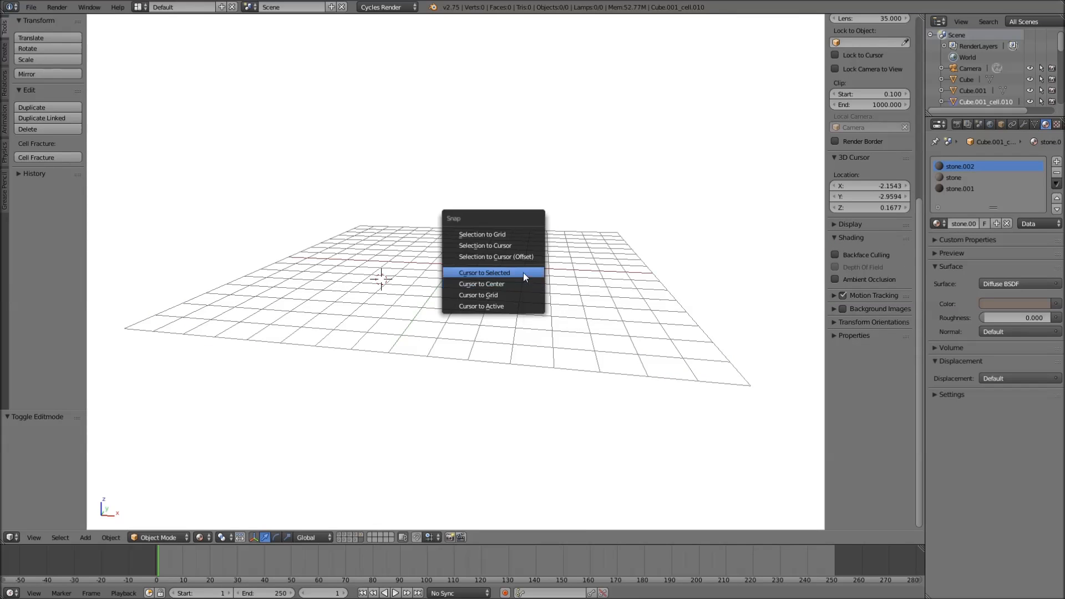
left_click(521, 282)
middle_click_drag(522, 284, 523, 321)
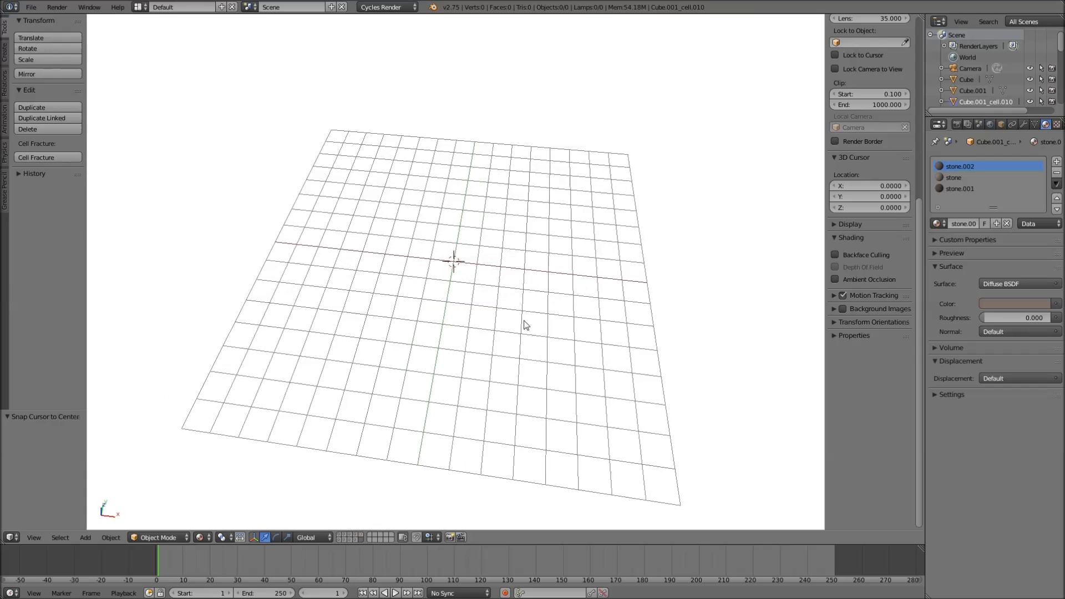
Add a mesh cube at the centre of the empty layer and open it for mesh editing
key("shift+a")
mouse_move(512, 296)
key("shift+s")
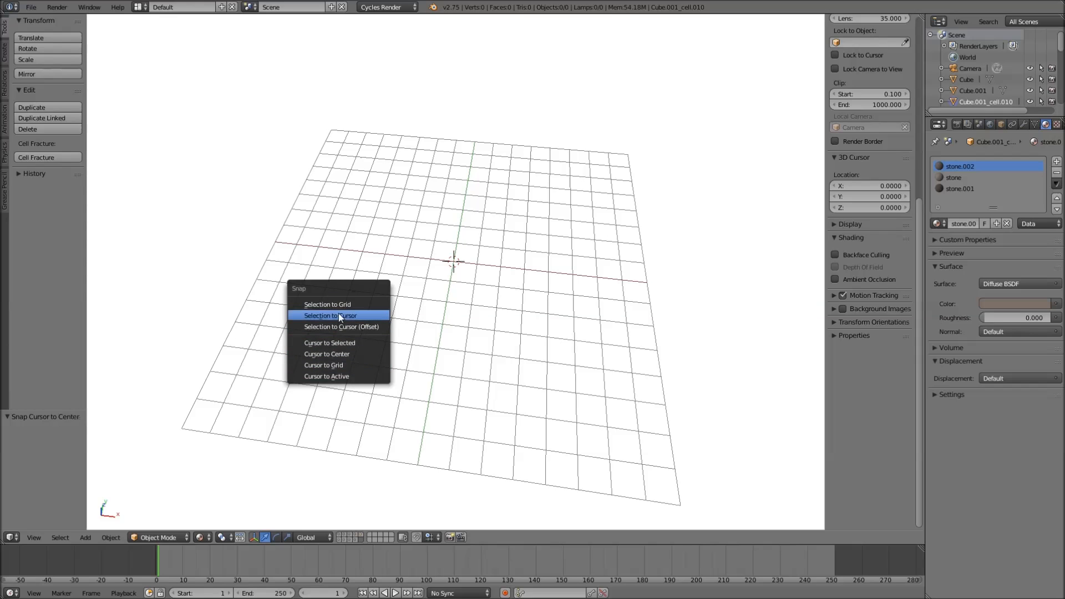
middle_click_drag(421, 312, 379, 295)
key("shift+a")
mouse_move(378, 295)
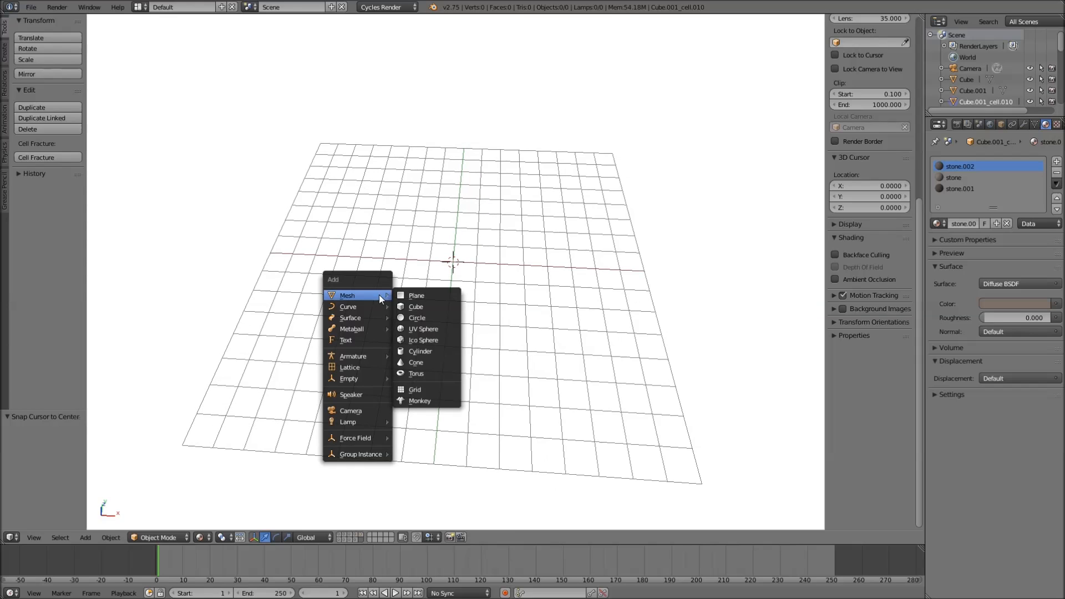
left_click(417, 307)
key("Tab")
middle_click_drag(444, 291, 477, 283)
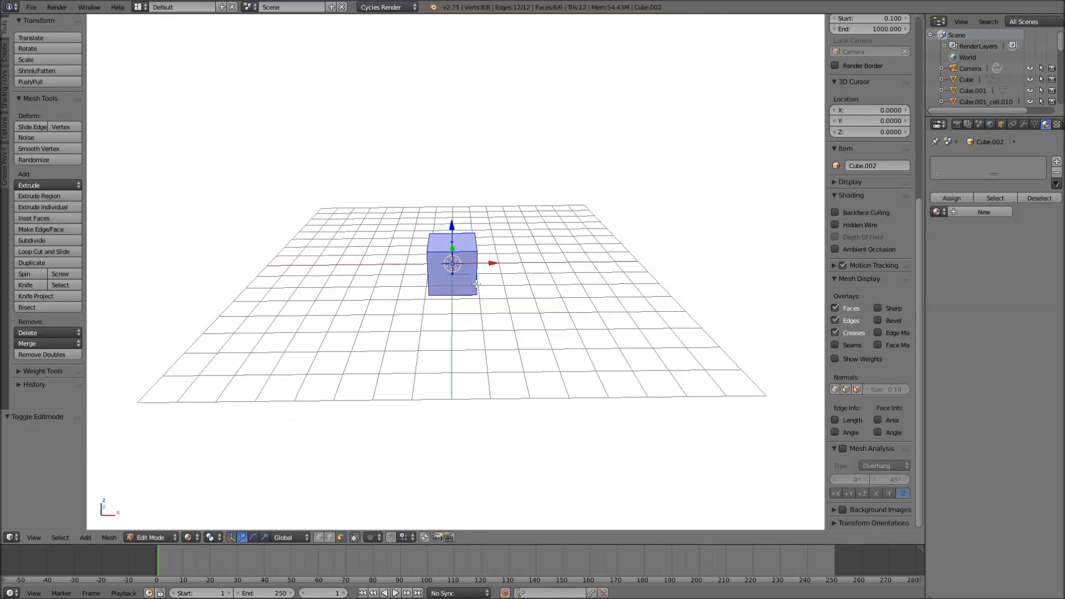
Scale the cube's mesh up along X and along Z to form a long rectangular block
key("s")
key("x")
left_click(583, 274)
key("s")
key("z")
left_click(688, 277)
key("Tab")
Make the block thinner by moving its rear face -0.696 along Y
middle_click_drag(688, 277, 506, 279)
key("Tab")
right_click(494, 282)
left_click_drag(512, 290, 491, 281)
middle_click_drag(493, 282, 637, 286)
scroll(437, 272, "up", 2)
middle_click_drag(427, 269, 449, 240)
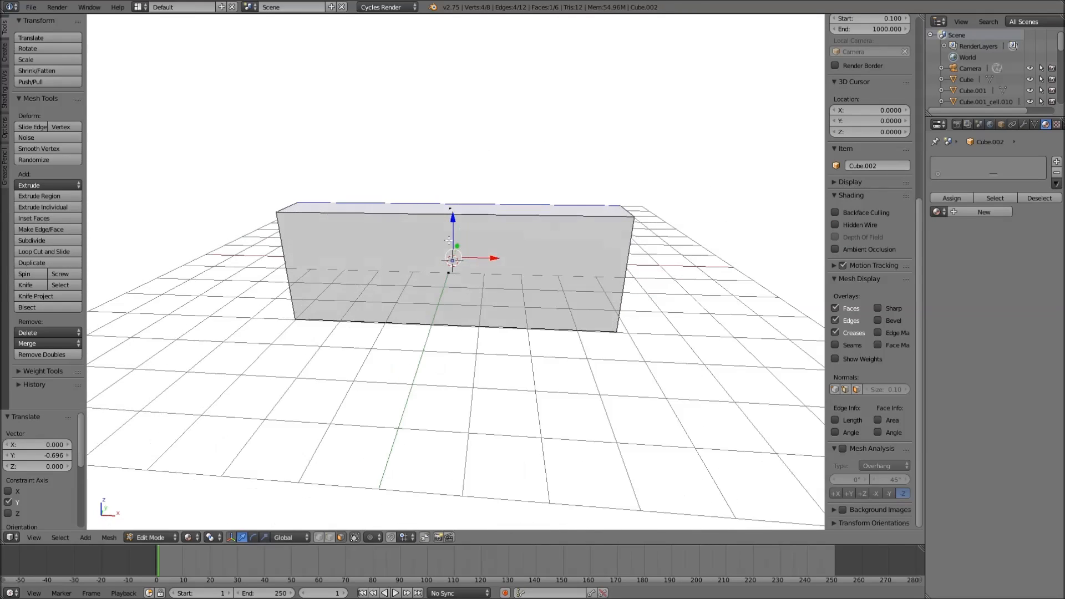
Try loop cuts on the block with a shift along Z, undo the mesh edits and reopen the block for editing
key("ctrl+r")
scroll(448, 240, "up", 1)
left_click(450, 233)
right_click(452, 228)
key("g")
key("z")
left_click_drag(447, 198, 445, 187)
key("Tab")
mouse_move(462, 201)
middle_mouse_down()
mouse_move(478, 177)
mouse_move(543, 214)
mouse_move(465, 216)
middle_mouse_up()
key("ctrl+z")
key("Tab")
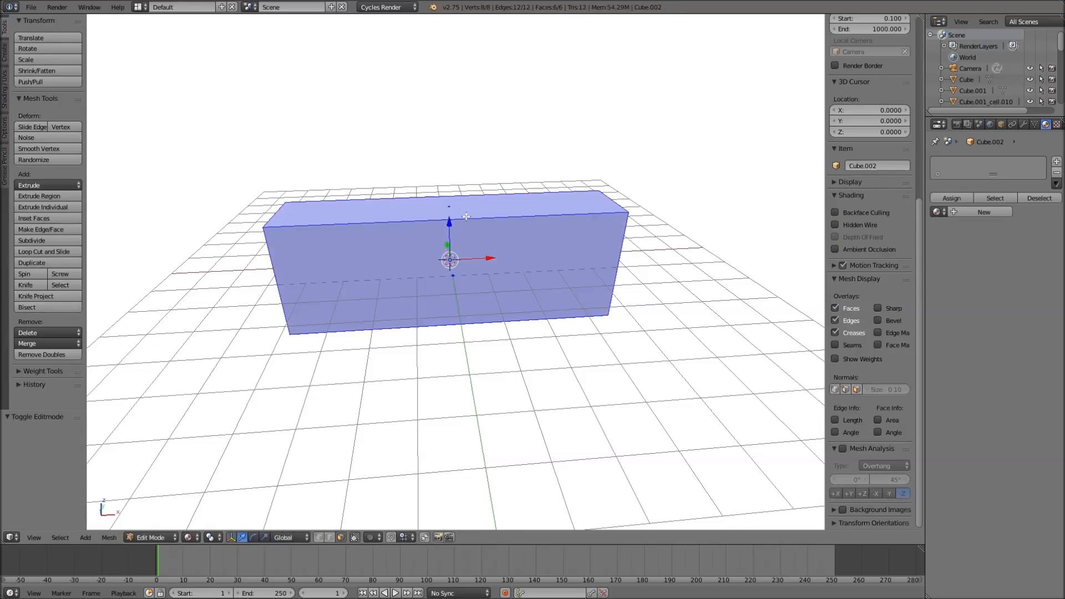
Cut one centred horizontal edge loop around the block and five evenly spaced loops across its length, then leave mesh editing
key("ctrl+r")
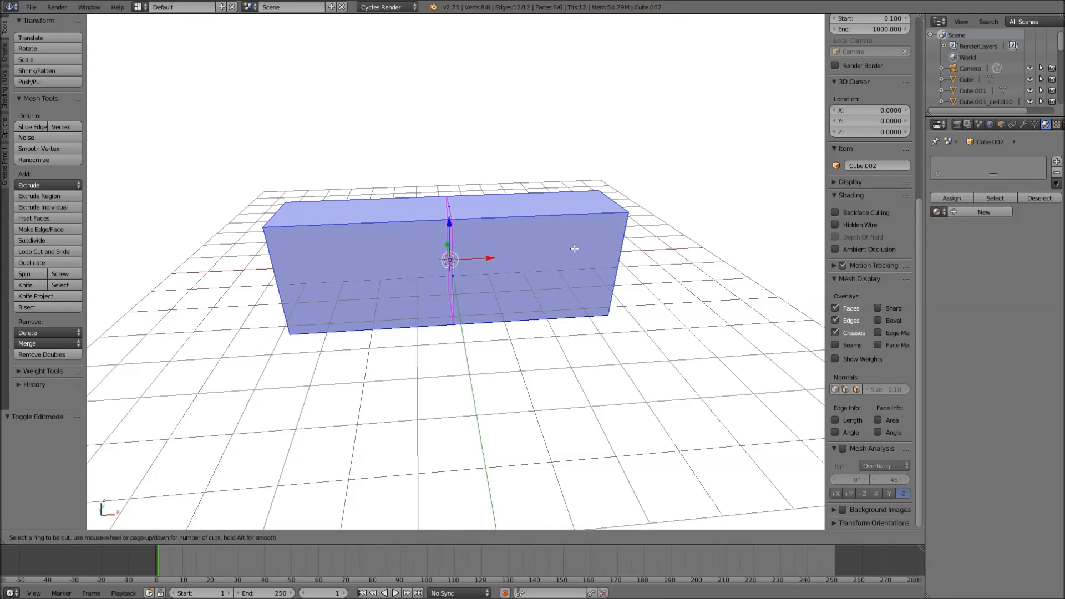
left_click(609, 258)
right_click(504, 222)
key("ctrl+r")
scroll(481, 224, "up", 4)
left_click(480, 225)
right_click(480, 224)
middle_click_drag(480, 224, 599, 244)
key("Tab")
key("Tab")
key("a")
scroll(518, 273, "up", 3)
middle_click_drag(516, 306, 482, 312)
key("Tab")
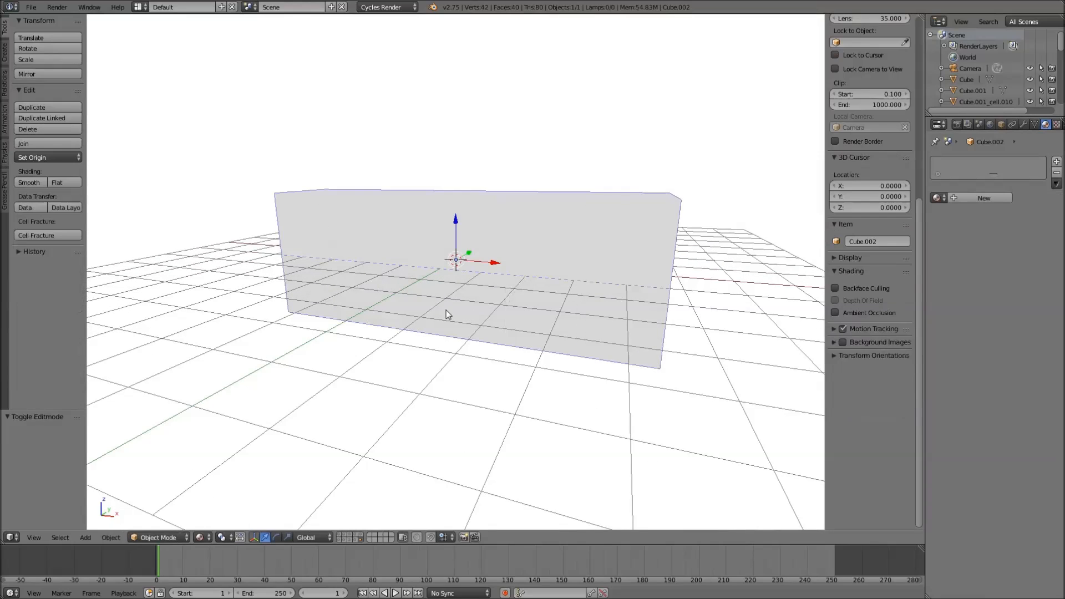
Search the add-ons in the user preferences for "cell" to check that Cell Fracture is enabled, and close the preferences
left_click(64, 8)
mouse_move(31, 7)
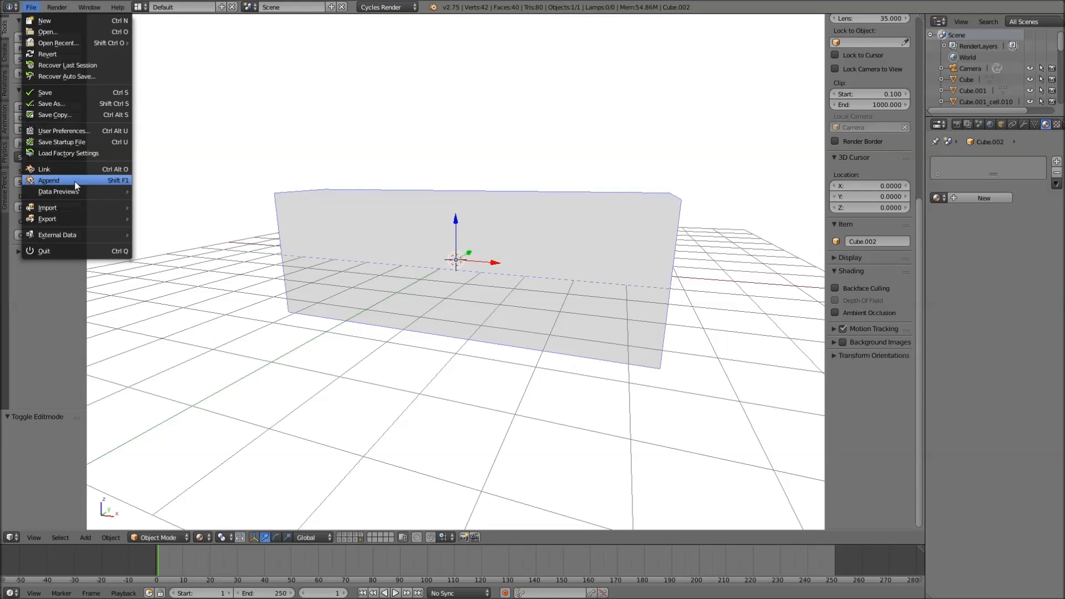
left_click(73, 133)
left_click_drag(155, 5, 248, 32)
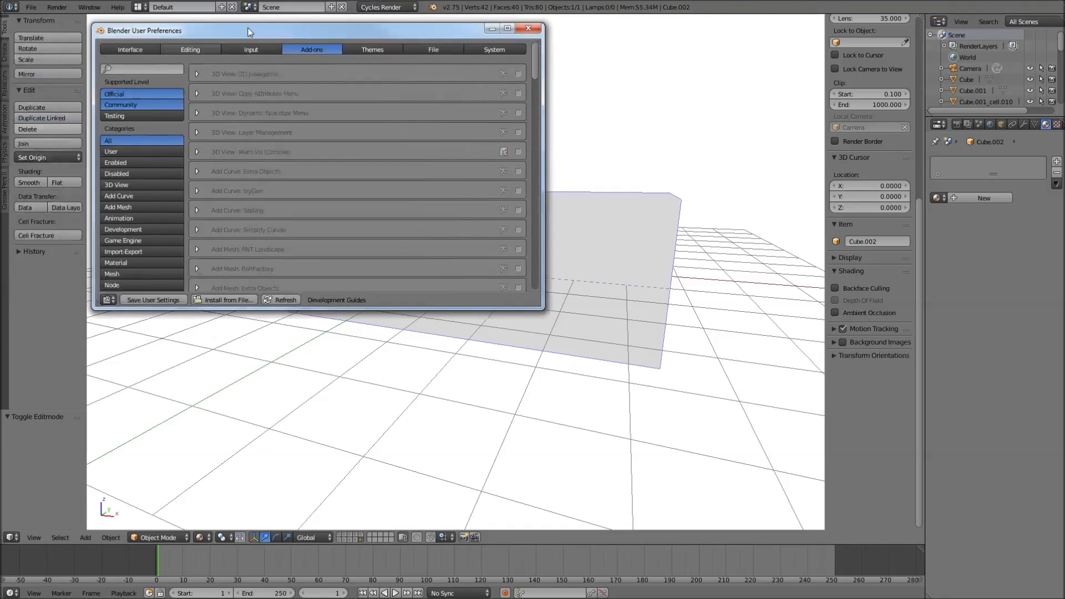
left_click(149, 68)
type("cell")
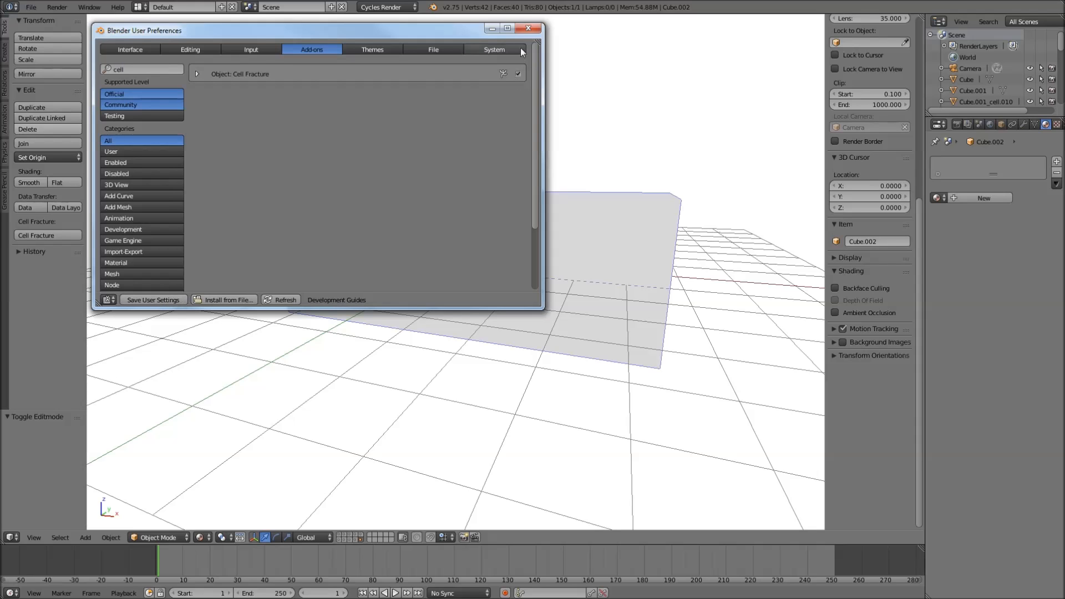
left_click(528, 28)
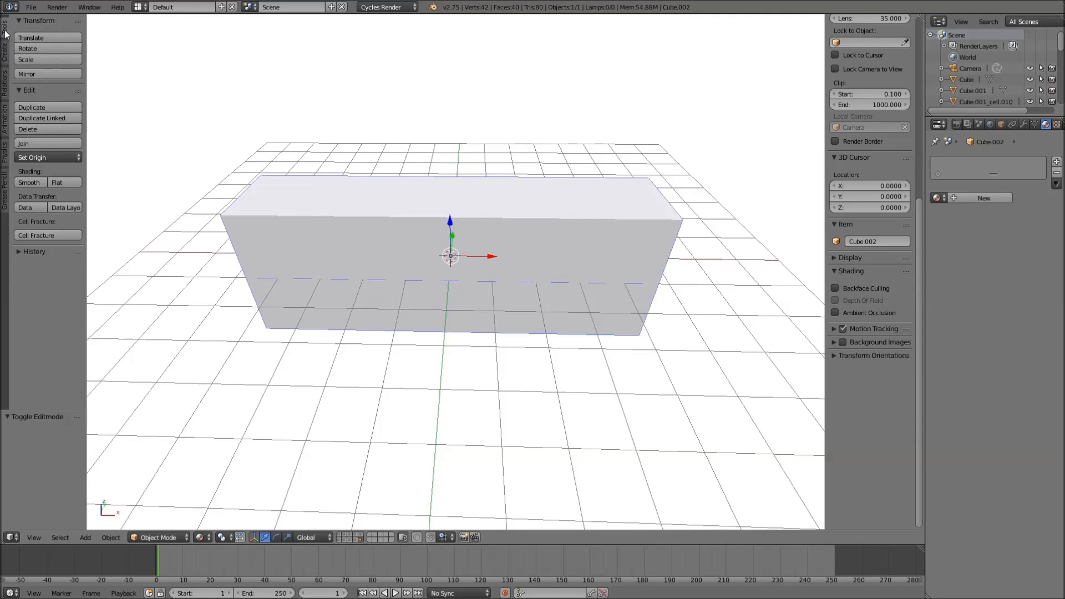
Run Cell Fracture on the block with Own Particles, source limit 137, noise 0.94, recursion 1 and the Small shatter option
middle_click_drag(361, 239, 414, 254)
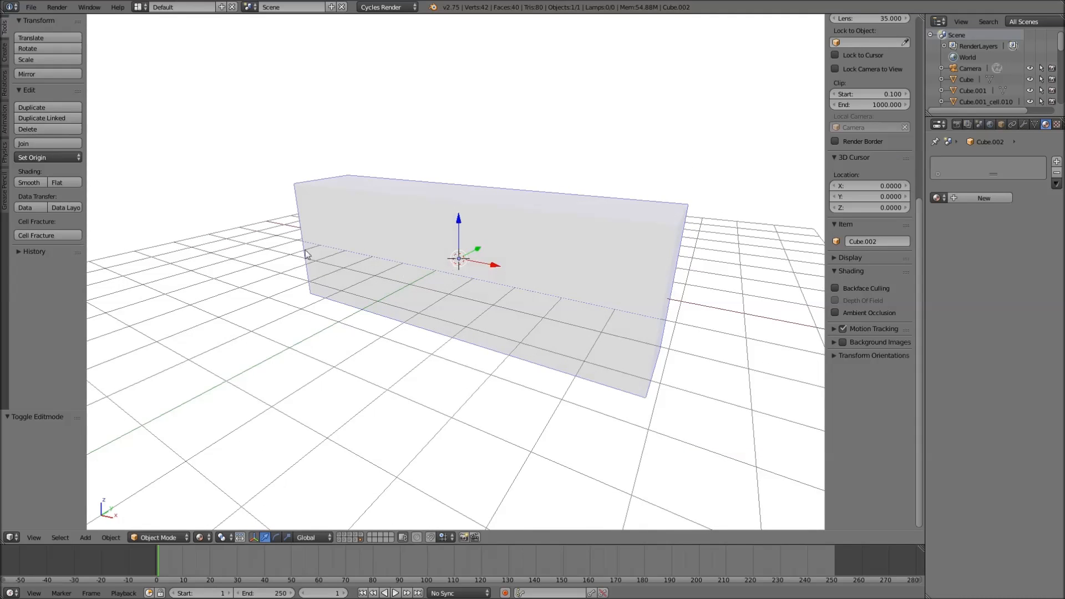
left_click(66, 239)
left_click_drag(142, 241, 669, 158)
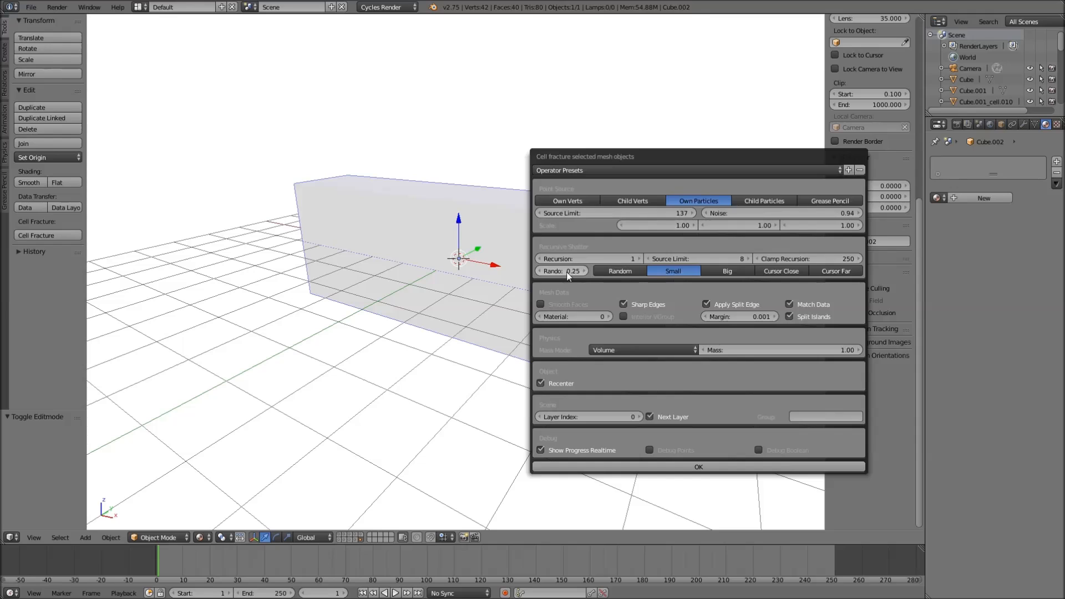
left_click(657, 467)
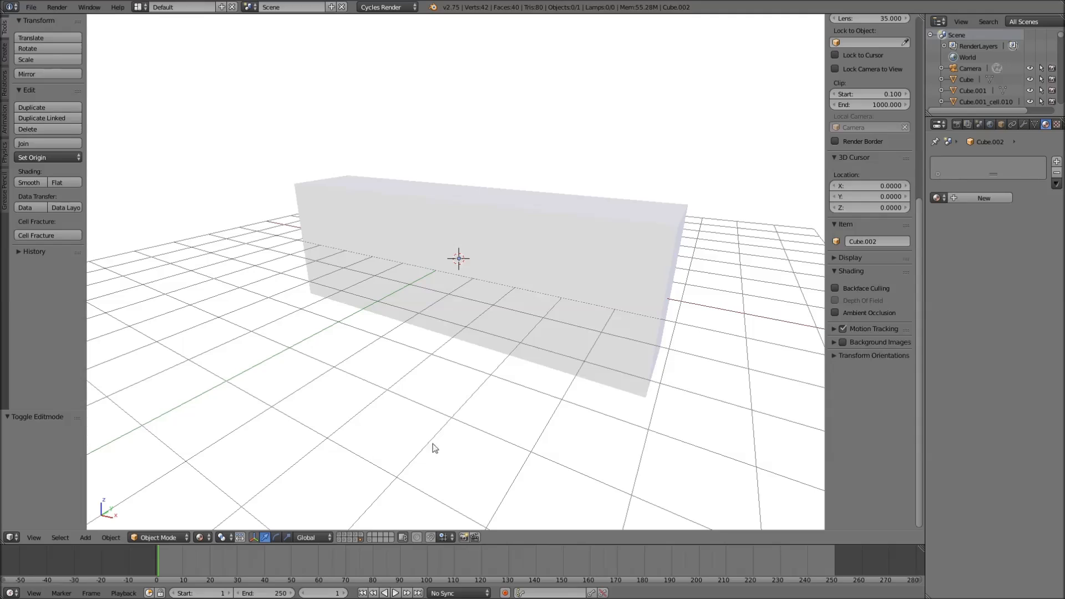
middle_click_drag(439, 393, 489, 388)
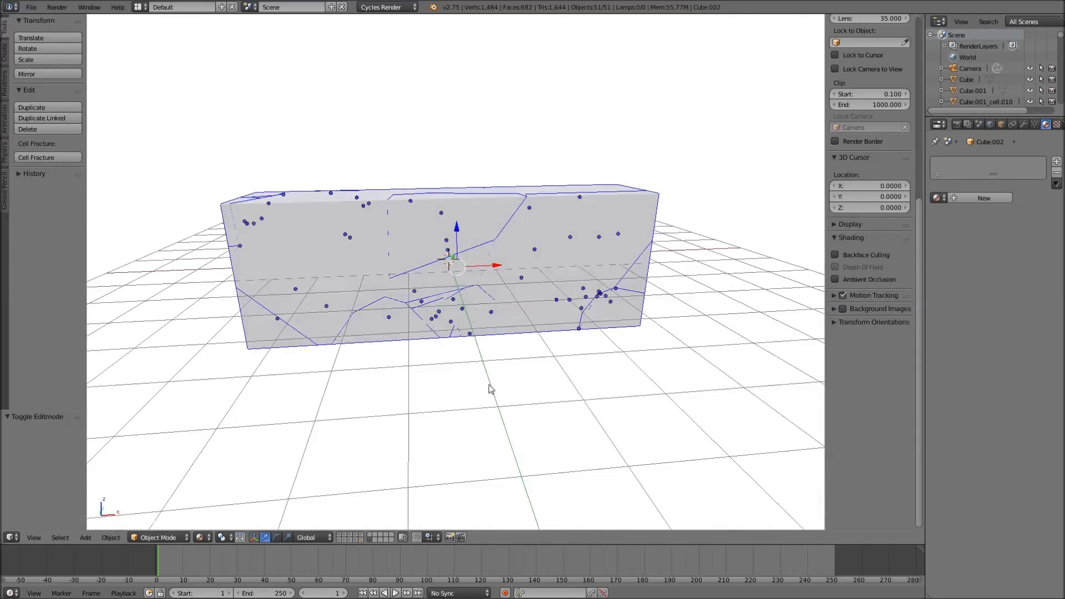
Return to the layer of the original unfractured block and delete that block
left_click(360, 540)
right_click(531, 241)
key("x")
left_click(531, 240)
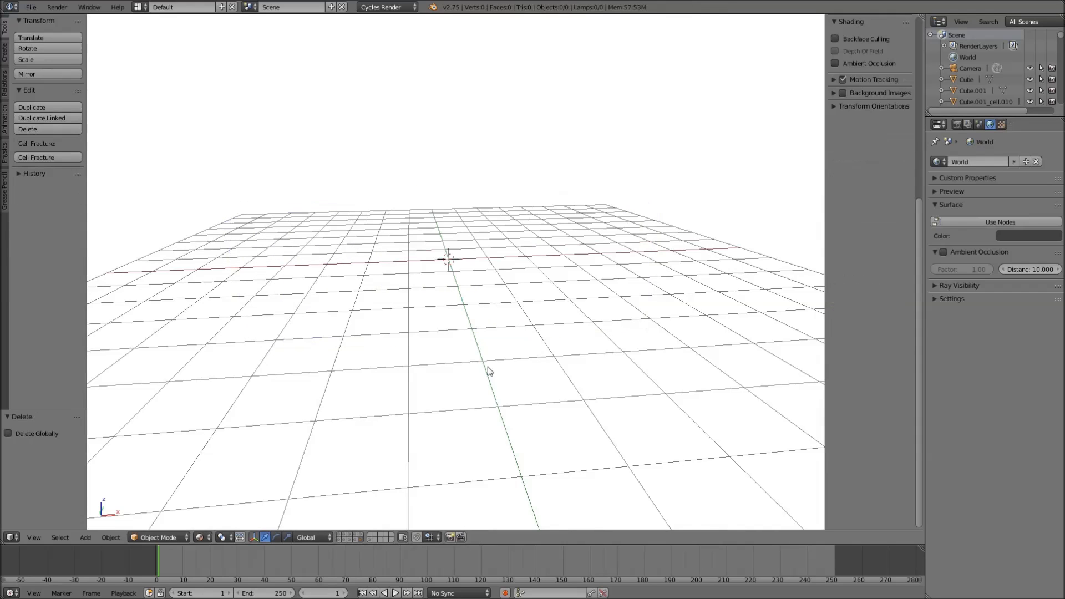
Move all fracture pieces to the layer the original block occupied and display that layer
left_click(371, 539)
key("a")
key("m")
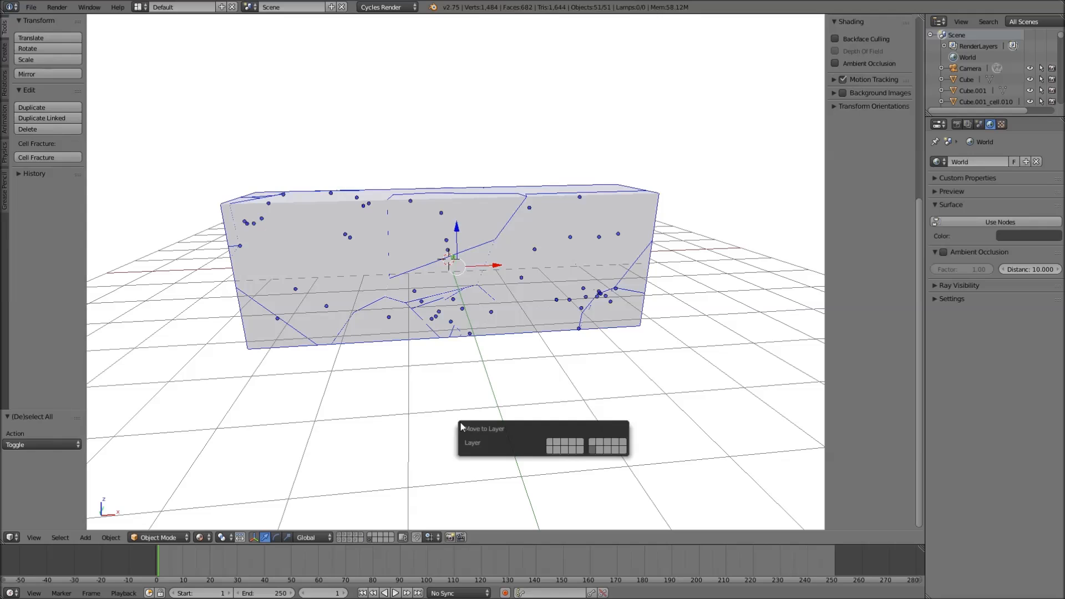
left_click(583, 450)
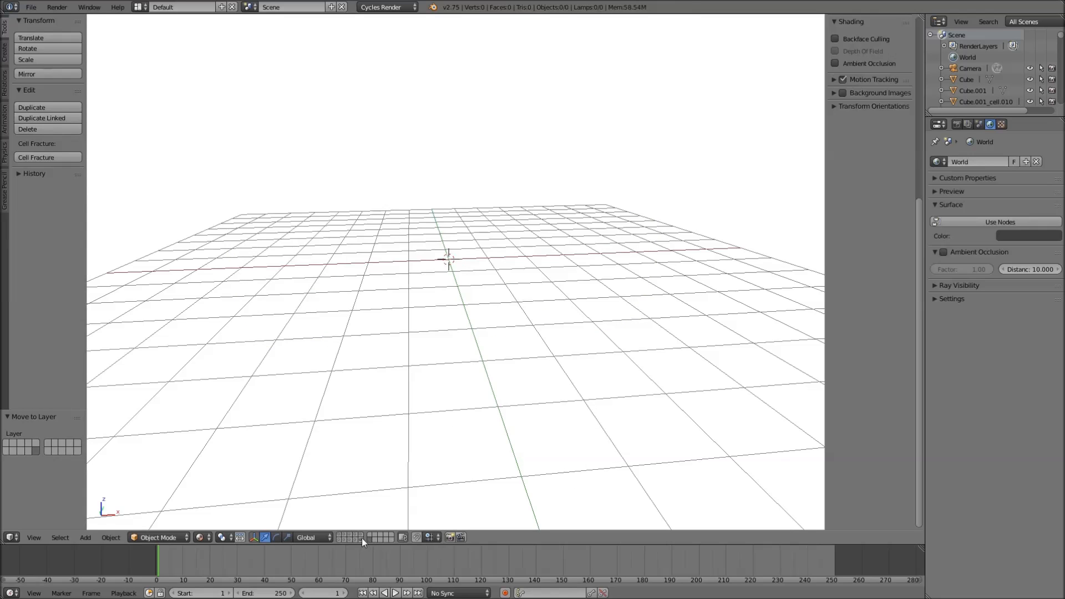
left_click(361, 538)
scroll(440, 361, "down", 5)
middle_click_drag(440, 361, 337, 552)
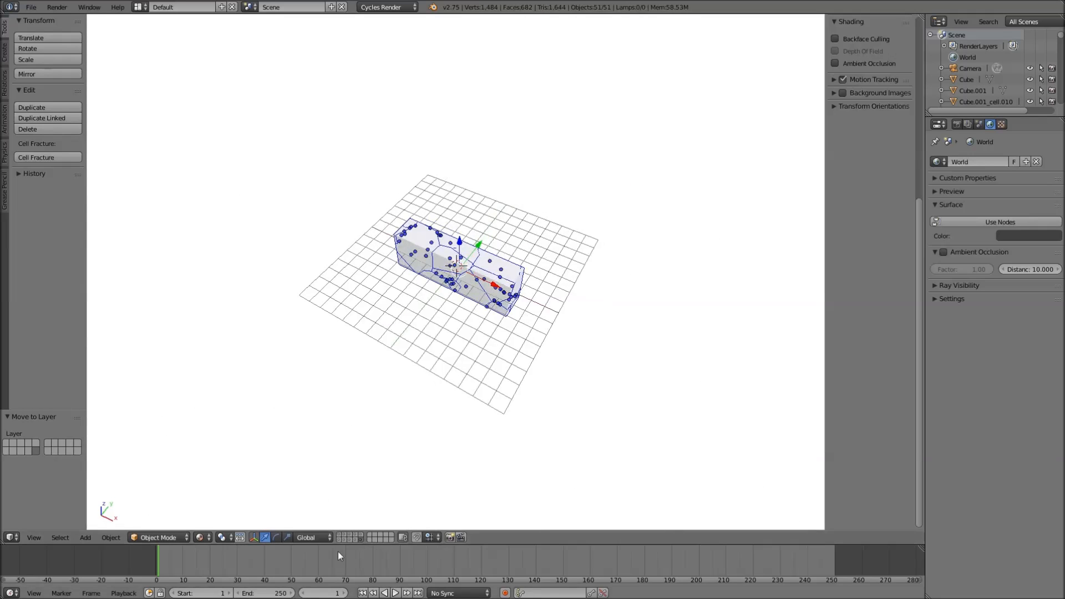
Duplicate the sun lamp above the stone wall in place, move the copy to the fractured block's layer and display that layer
left_click(361, 534)
right_click(561, 62)
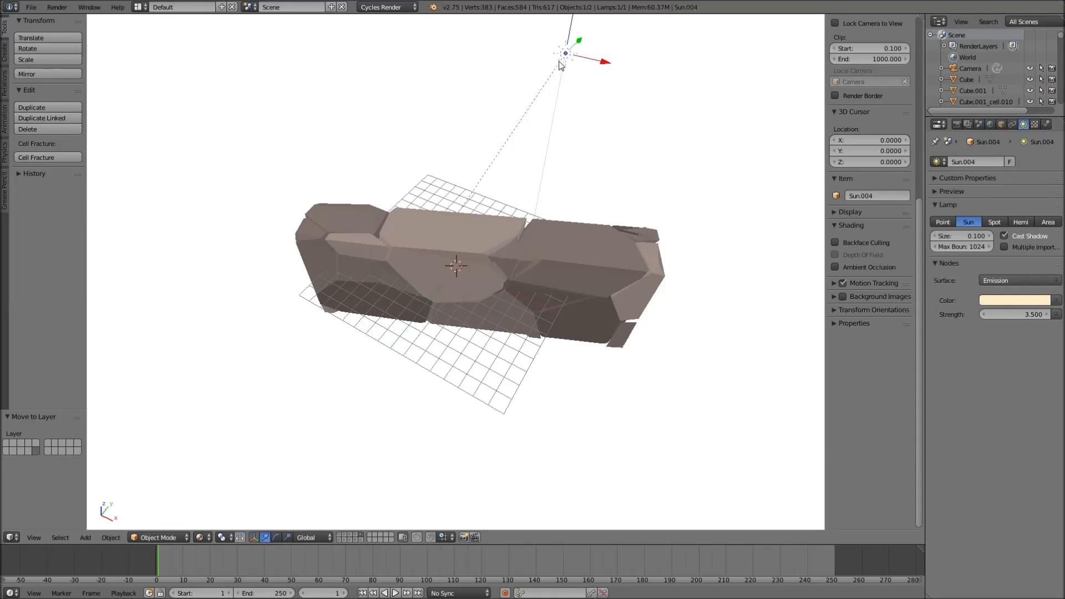
key("shift+d")
right_click(664, 124)
key("m")
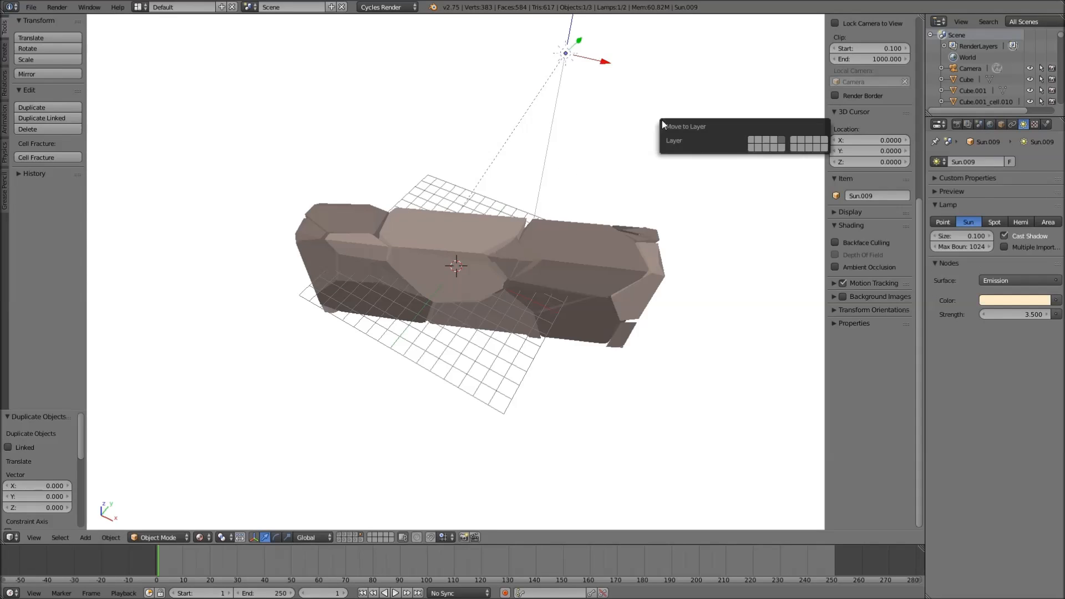
left_click(776, 145)
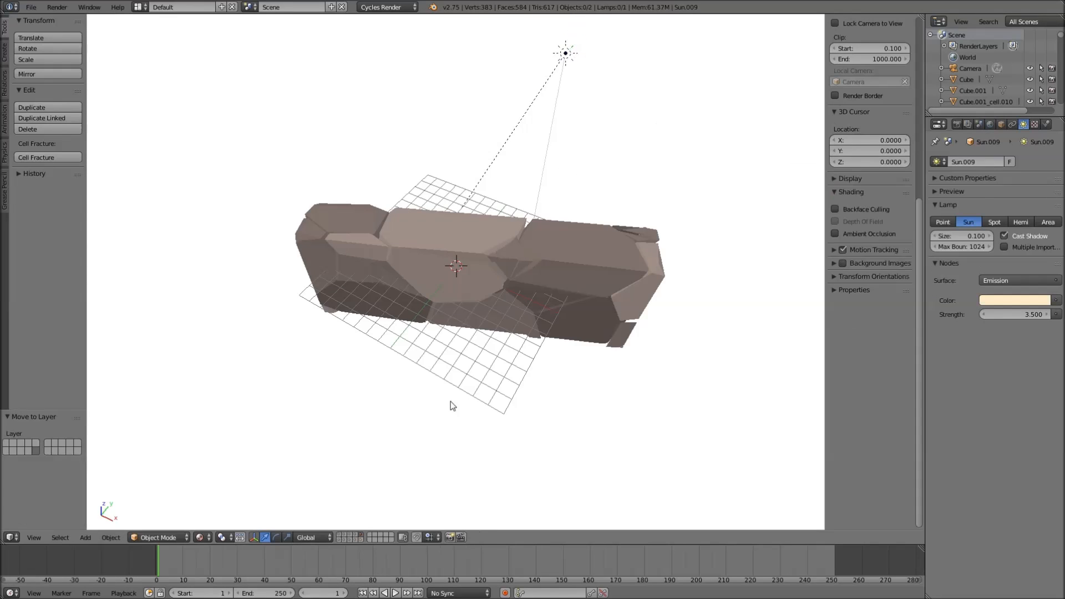
left_click(359, 540)
Render the fractured block from the camera, inspect it and return to the 3D view
key("KP_0")
key("F12")
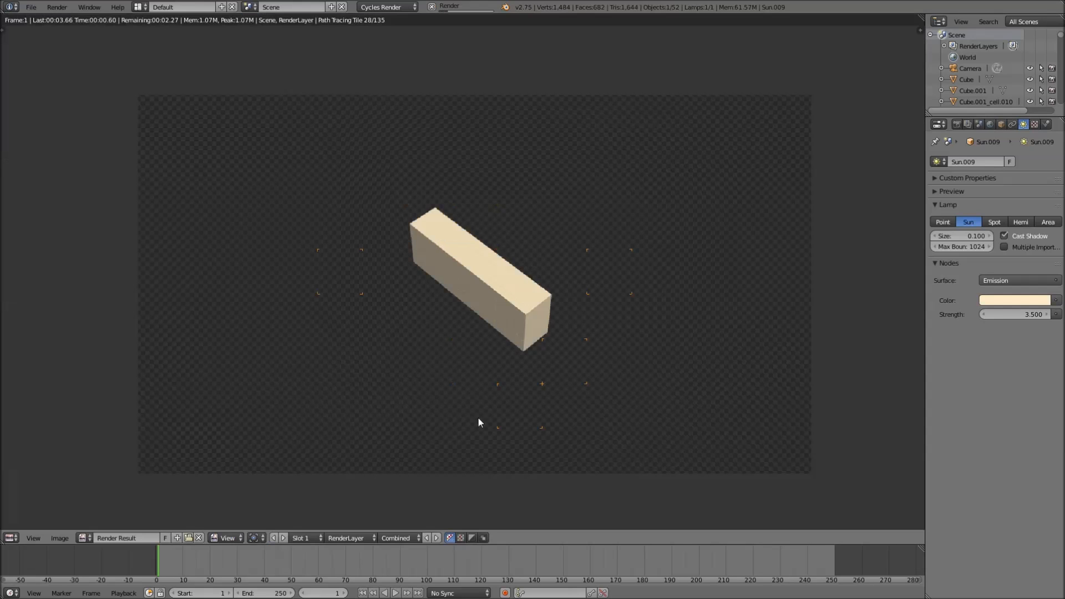
scroll(478, 418, "up", 5)
key("Escape")
Select all fragments of the block without the lamp, make one fragment active and join them into a single object
middle_click_drag(577, 373, 584, 350)
scroll(563, 366, "up", 5)
key("a")
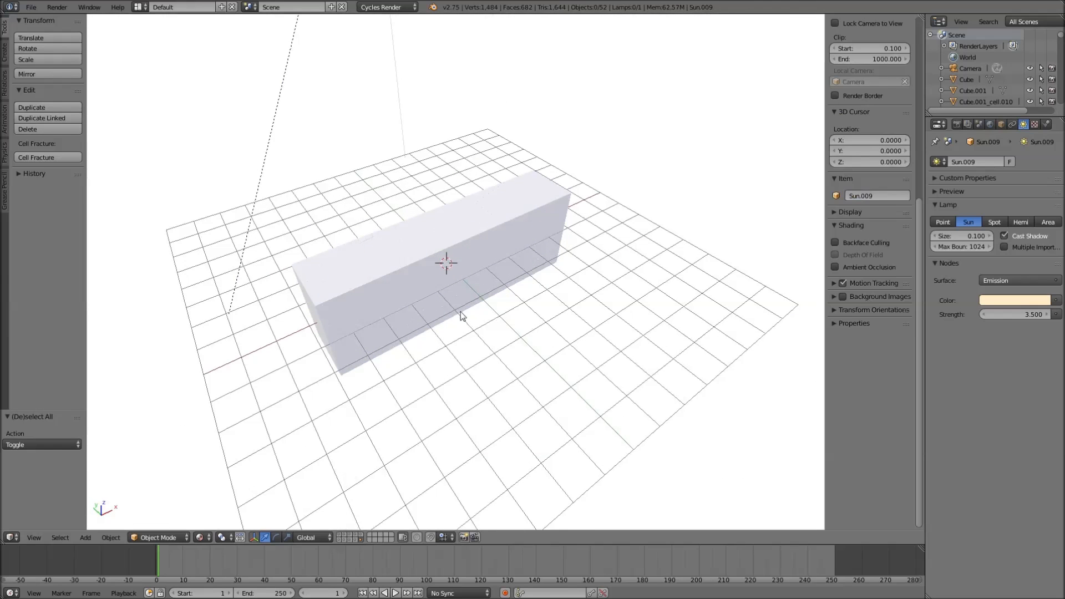
scroll(354, 342, "down", 10)
left_click_drag(351, 311, 563, 215)
right_click(360, 291)
mouse_move(361, 290)
middle_mouse_down()
mouse_move(543, 194)
mouse_move(491, 246)
mouse_move(399, 283)
mouse_move(320, 295)
middle_mouse_up()
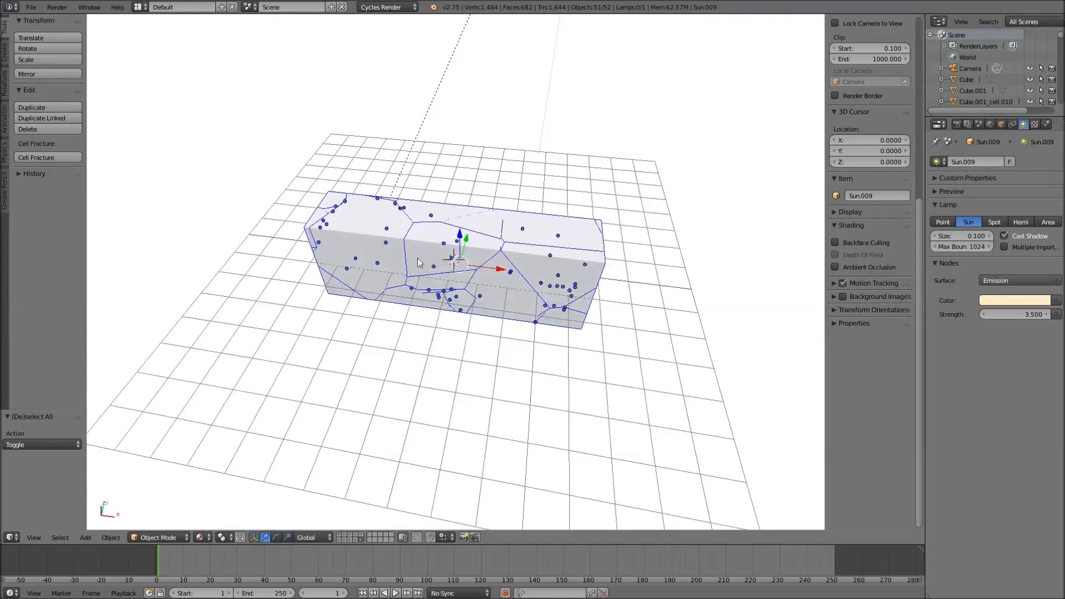
right_click(434, 239, "shift")
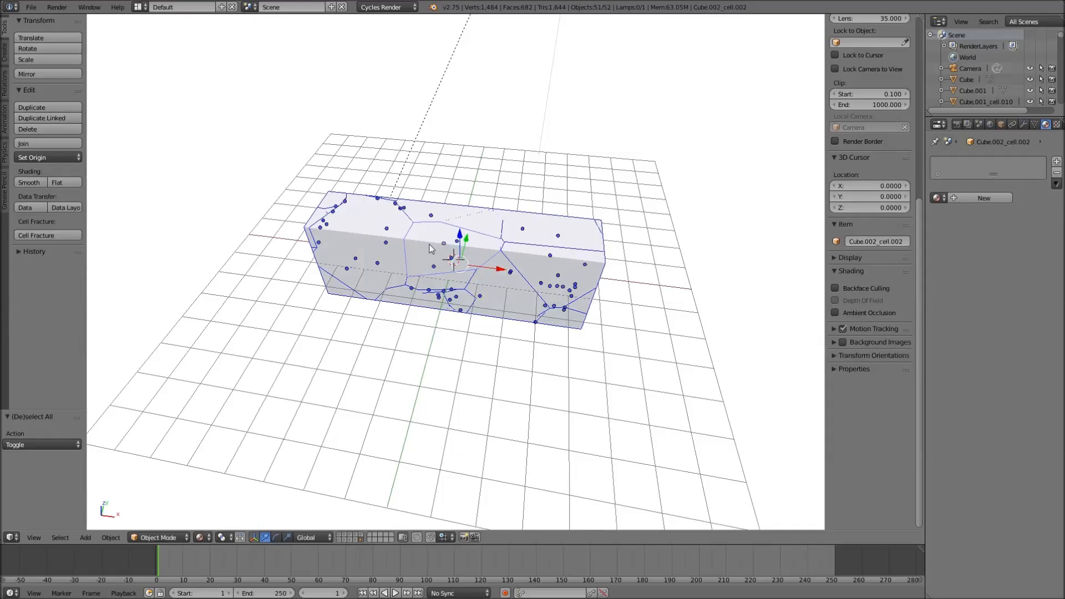
scroll(471, 258, "up", 5)
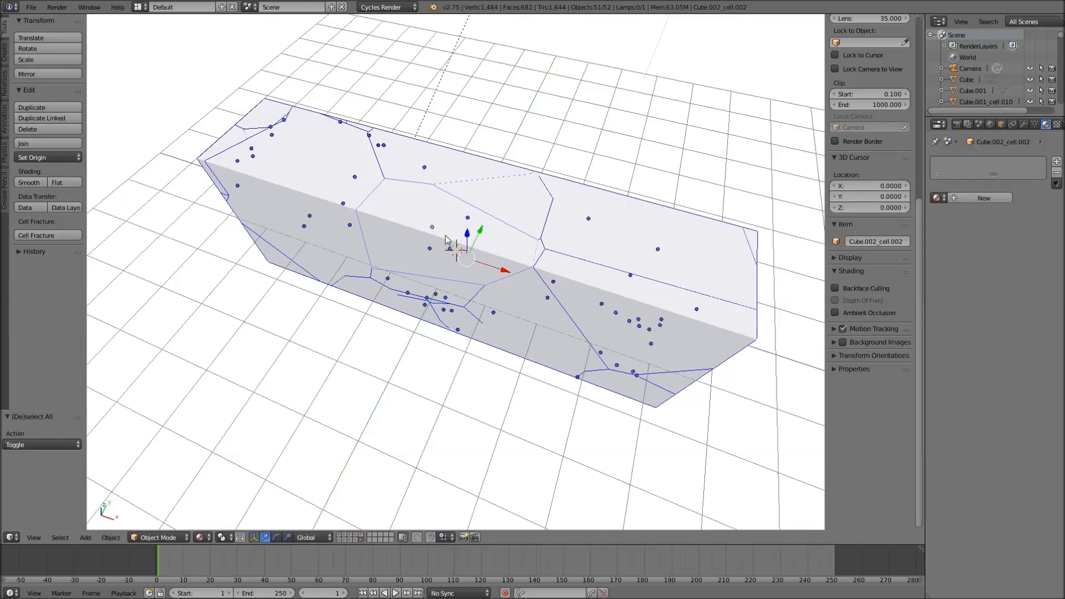
right_click(588, 235)
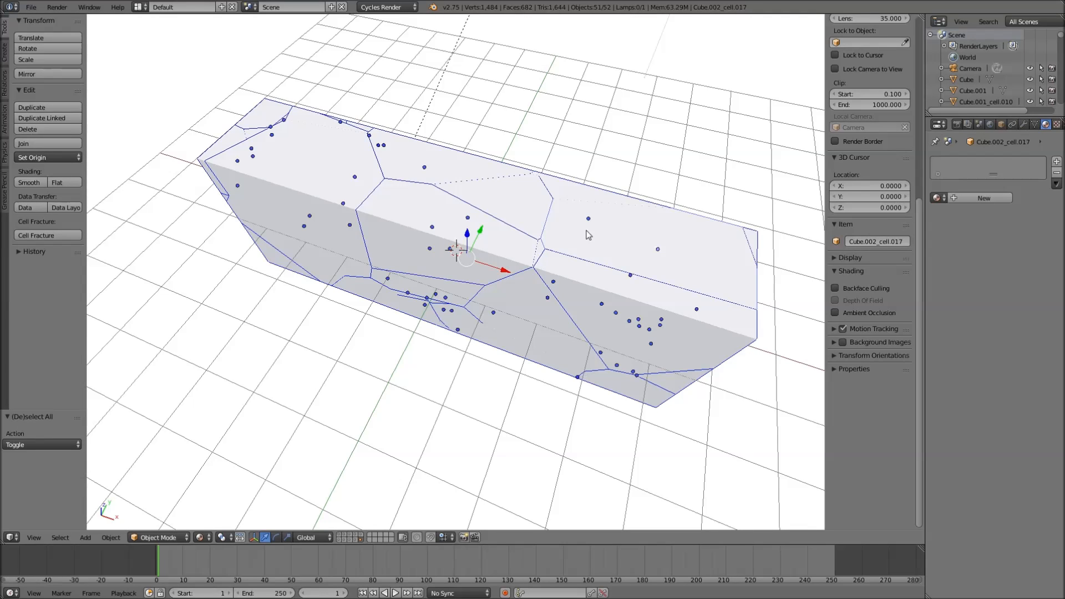
key("ctrl+j")
Remove the doubles across the entire mesh of the joined block
middle_click_drag(589, 270, 609, 220)
key("Tab")
key("a")
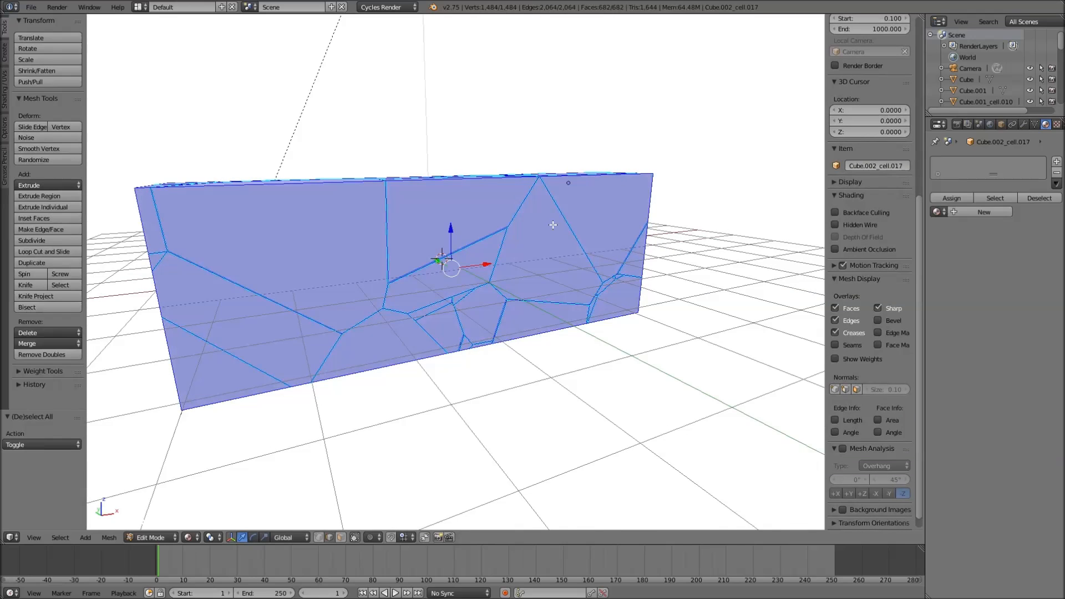
key("space")
type("remove doub")
key("Return")
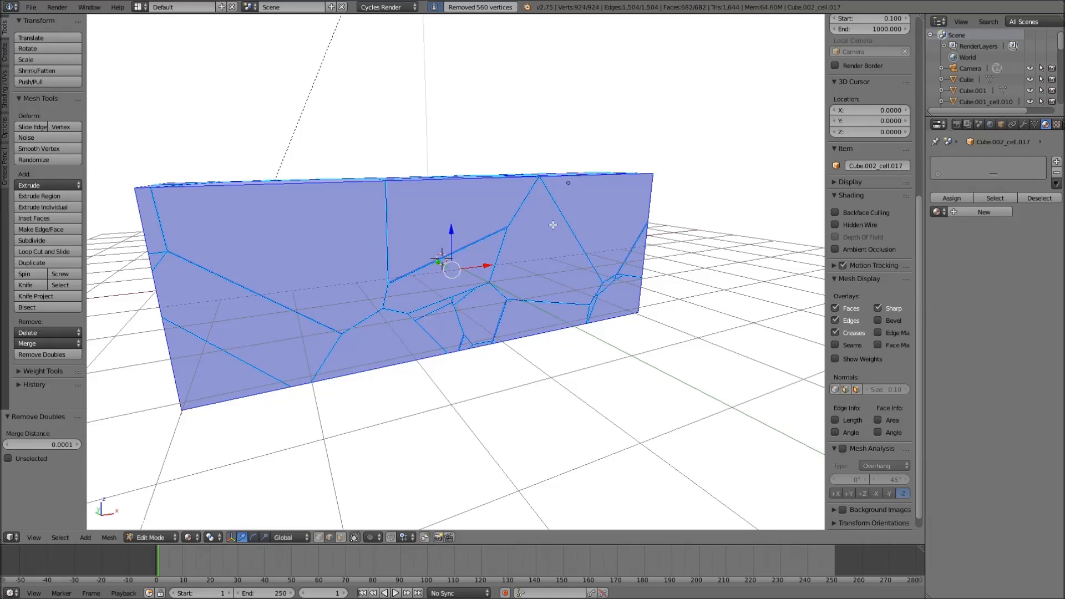
middle_click_drag(413, 269, 574, 369)
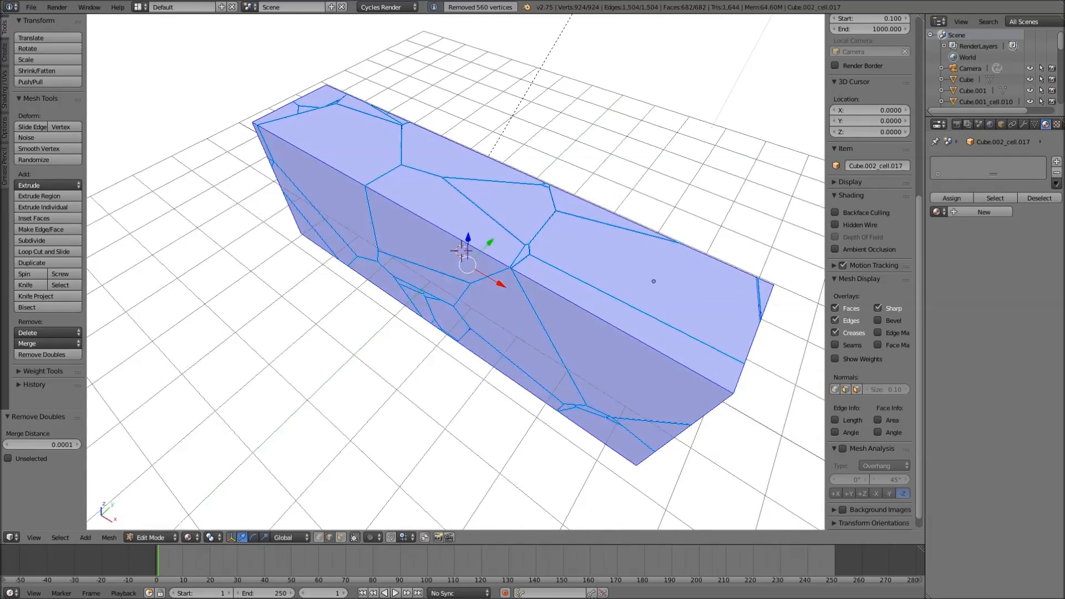
middle_click_drag(499, 299, 498, 269)
key("Tab")
key("Tab")
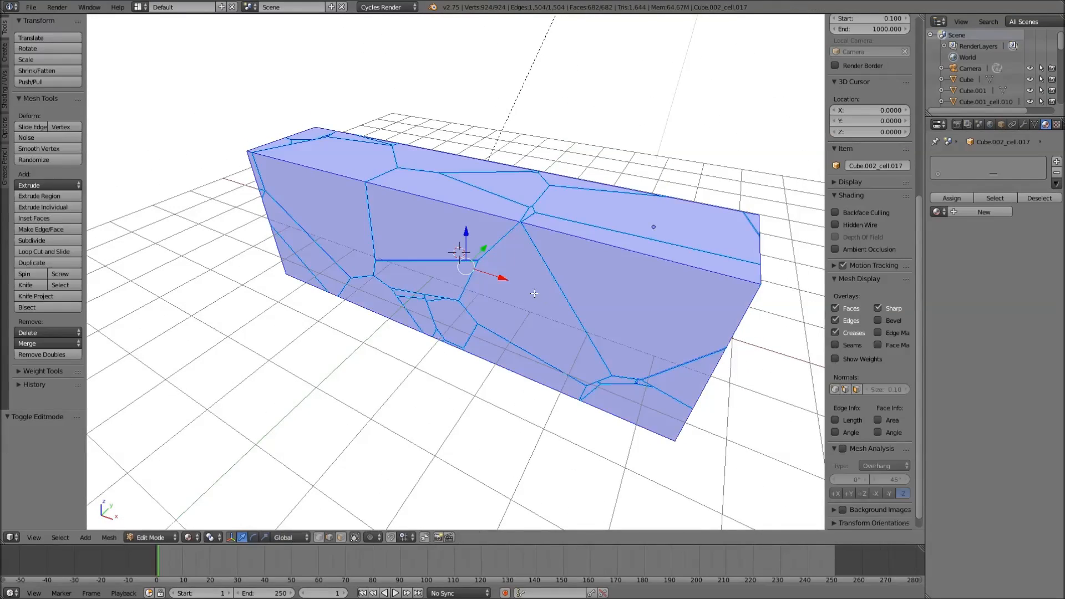
Separate the block's whole mesh into individual objects by loose parts
key("a")
middle_click_drag(515, 266, 524, 230)
key("Tab")
middle_click_drag(598, 324, 596, 356)
key("Tab")
key("Tab")
key("Tab")
key("a")
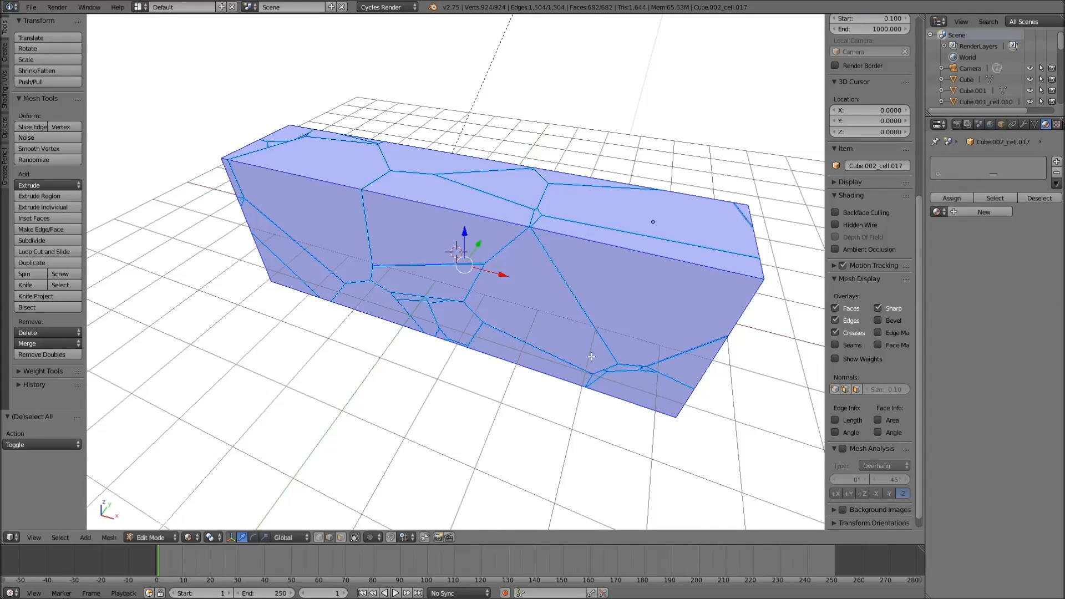
key("p")
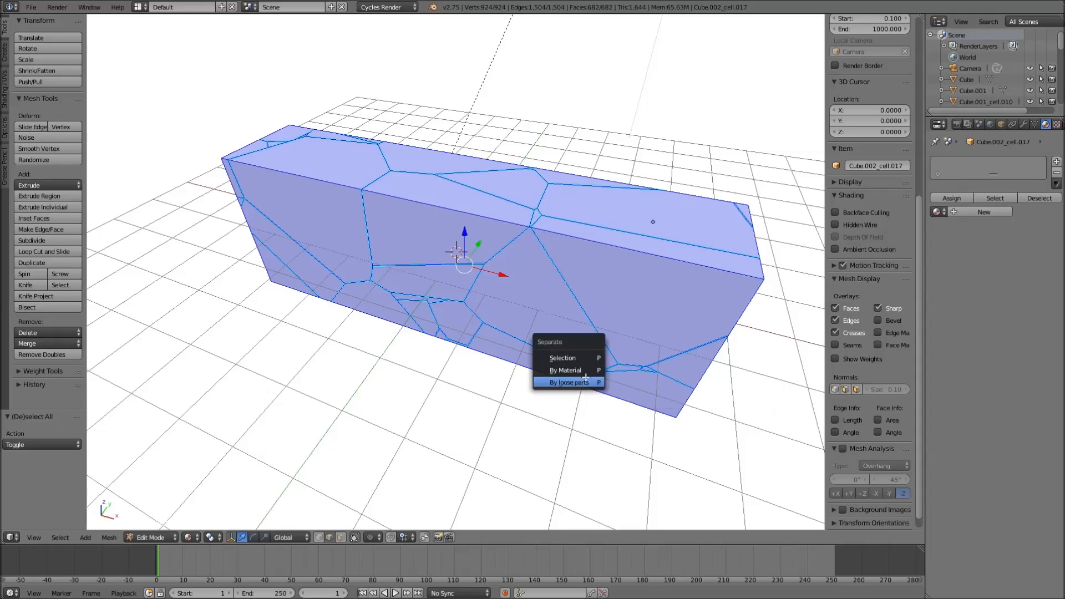
left_click(564, 381)
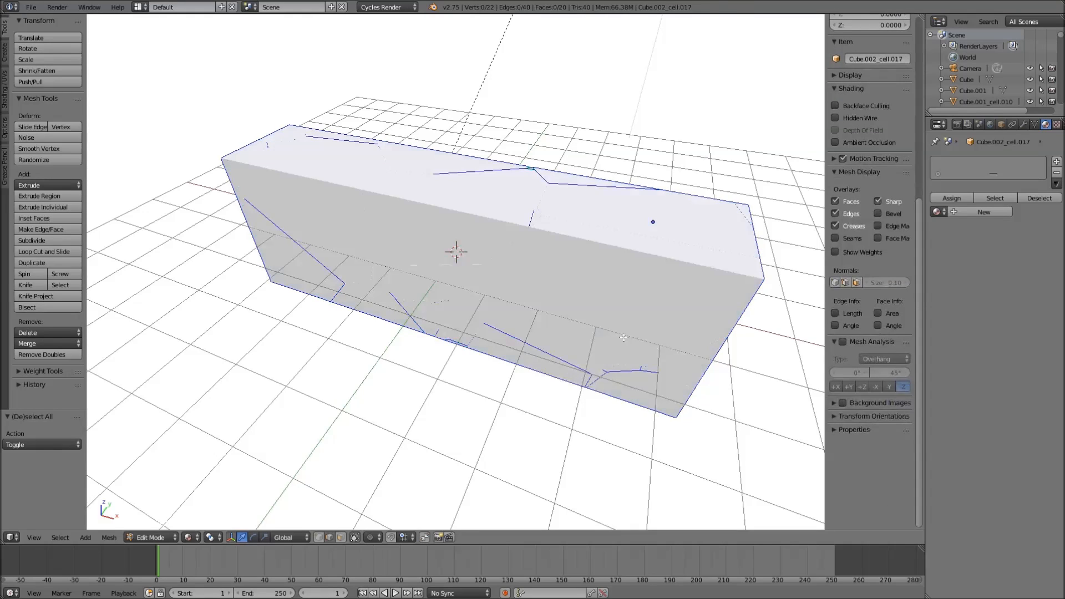
Leave edit mode and select several fragments of the block one at a time to check how the mesh was separated
key("Tab")
right_click(643, 249)
right_click(400, 222)
right_click(332, 149)
right_click(282, 222)
right_click(284, 258)
right_click(308, 273)
Select the block's fragments without the lamp, set the pivot point to Individual Origins and try scaling them down slightly
middle_click_drag(507, 288, 520, 310)
key("c")
scroll(599, 304, "down", 5)
mouse_move(599, 304)
left_mouse_down()
mouse_move(327, 244)
mouse_move(484, 271)
left_mouse_up()
key("Escape")
left_click(222, 537)
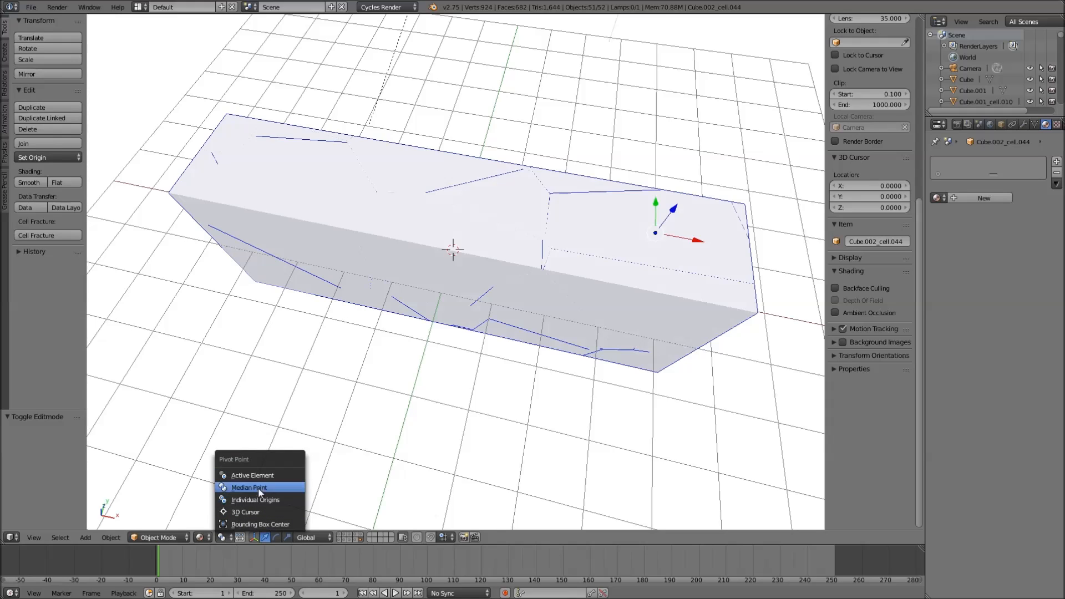
left_click(271, 499)
middle_click_drag(269, 504, 542, 442)
key("s")
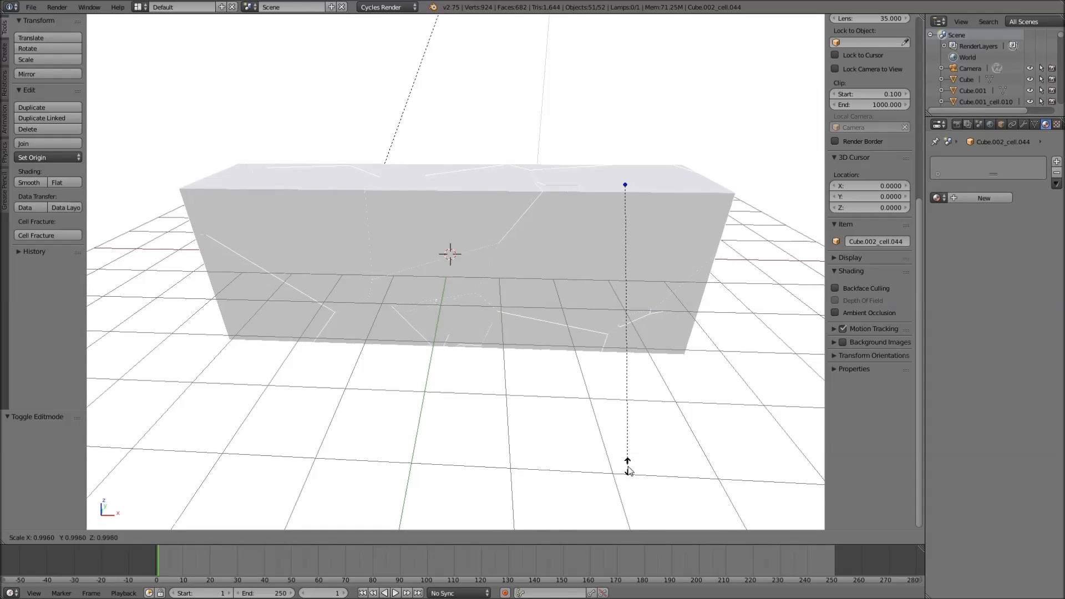
left_click(597, 381)
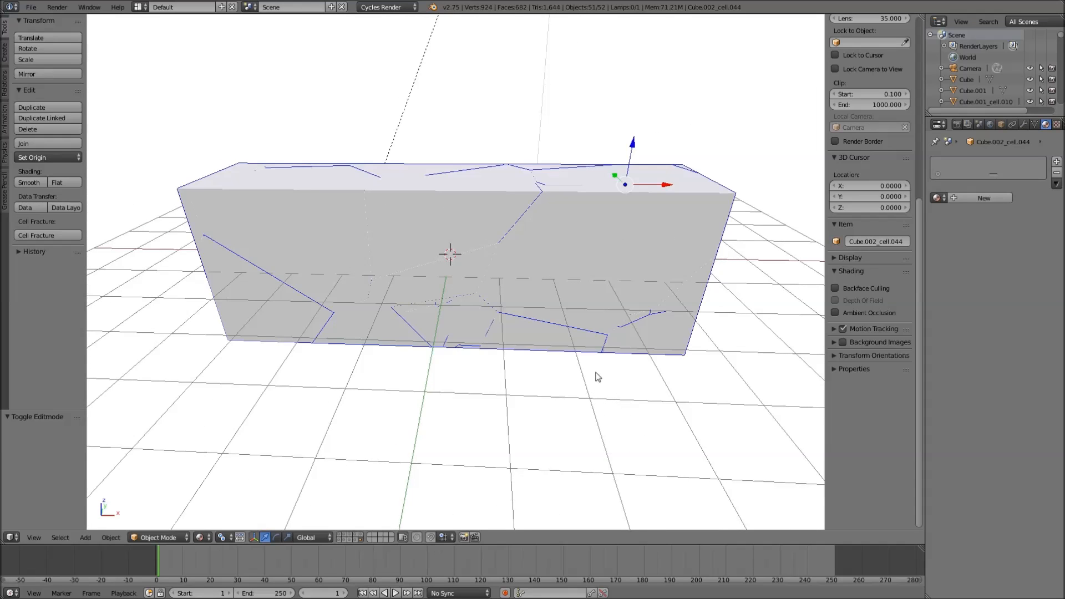
middle_click_drag(591, 380, 591, 398)
Reselect all the fragments of the block, leaving the sun lamp out of the selection
right_click(434, 241)
right_click(271, 279)
key("a")
key("a")
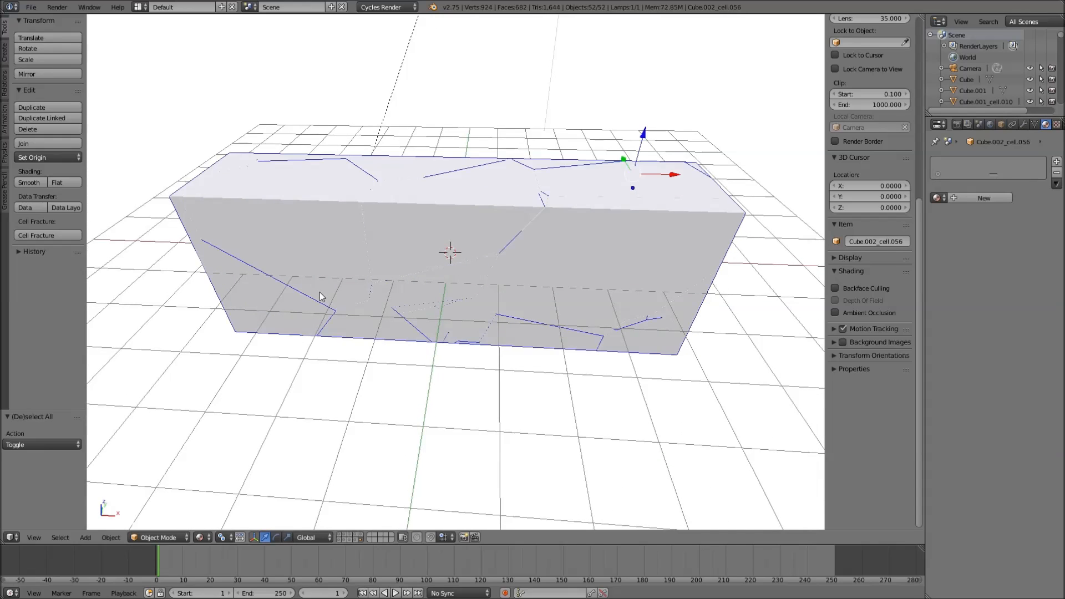
scroll(319, 292, "down", 6)
scroll(450, 149, "down", 2)
right_click(492, 93)
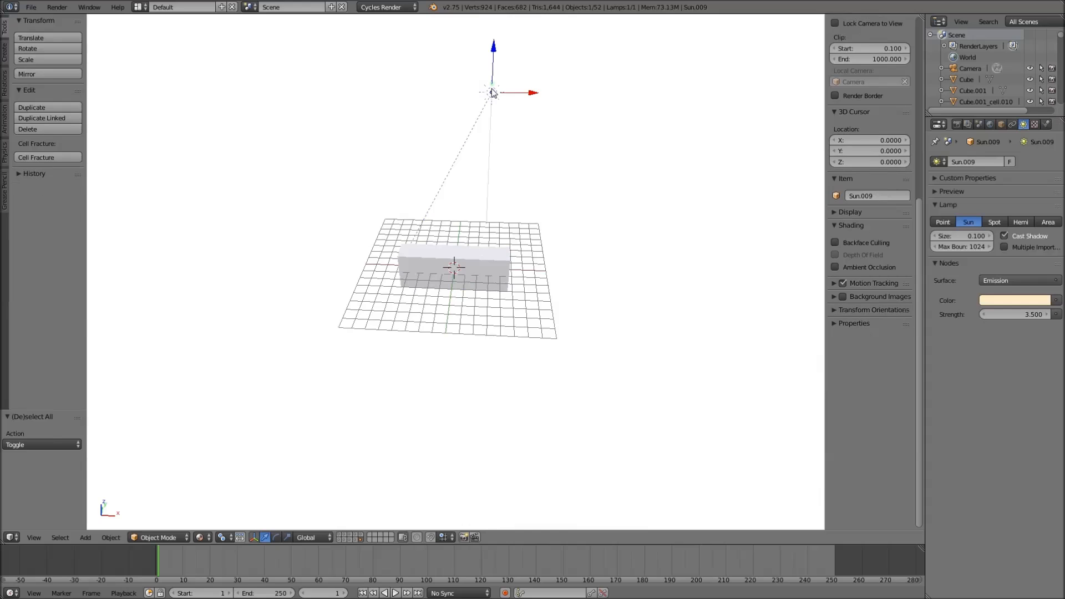
key("a")
middle_click_drag(512, 244, 519, 294)
key("c")
left_click(425, 339)
right_click(416, 368)
scroll(495, 340, "up", 4)
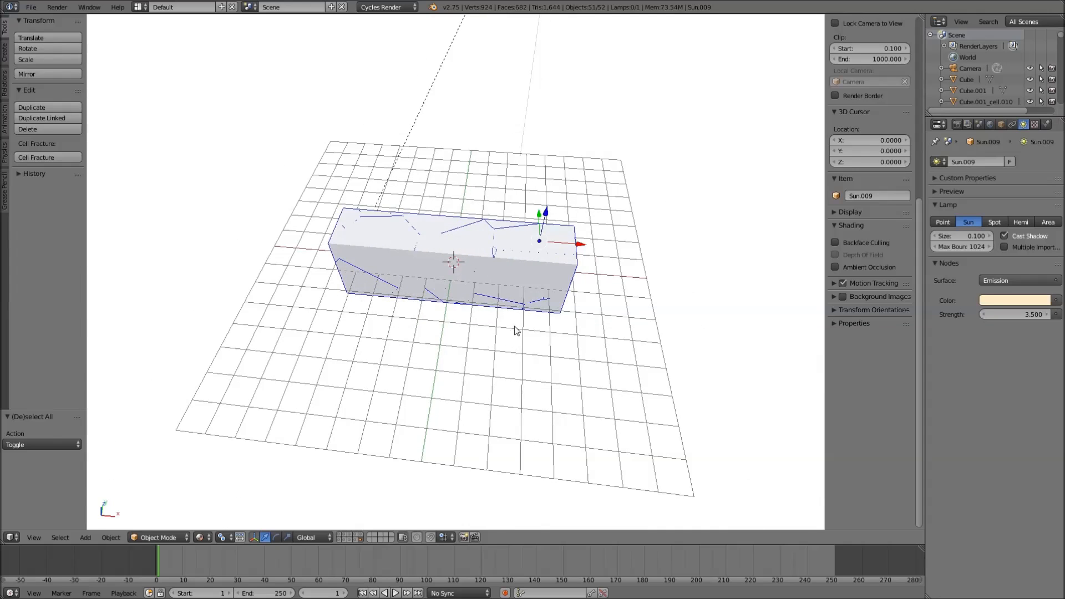
scroll(516, 331, "up", 2)
key("space")
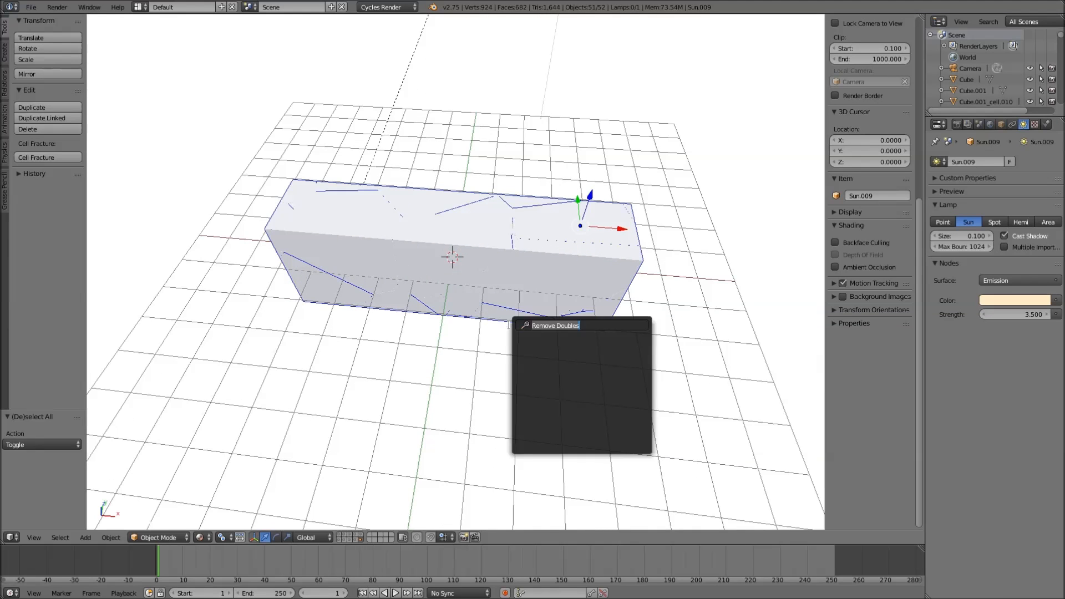
left_click(5, 52)
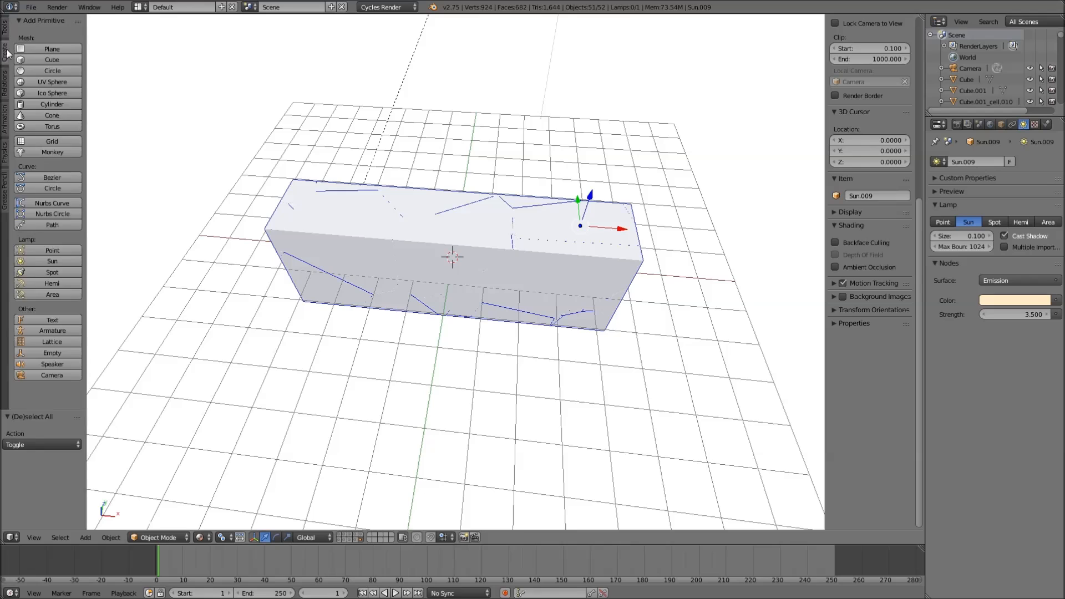
Undo the block's separation, doubles removal and joining, back to the original individual fragments
key("a")
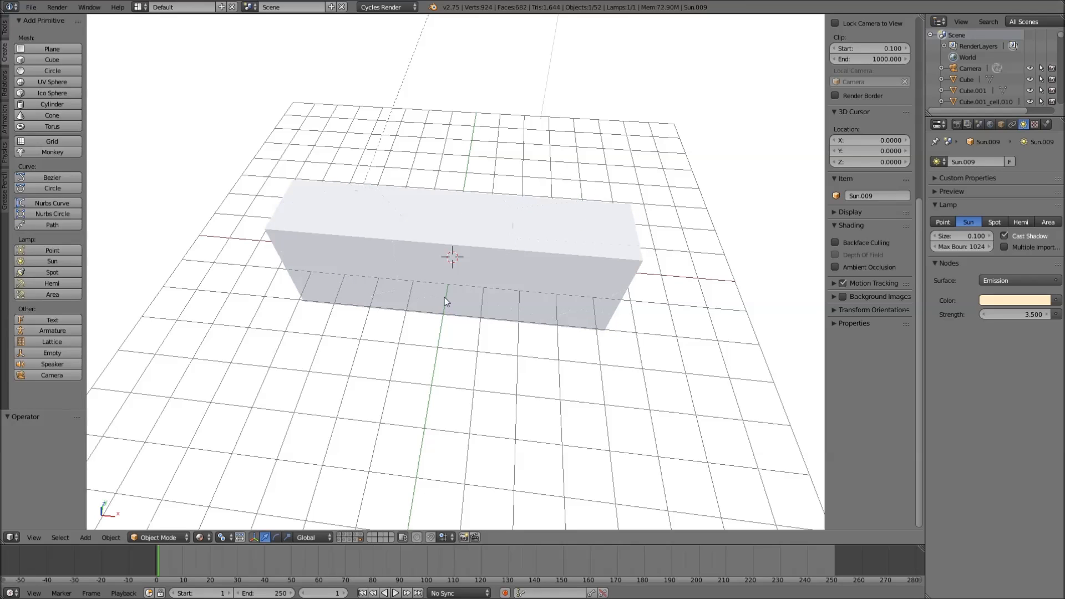
right_click(445, 297)
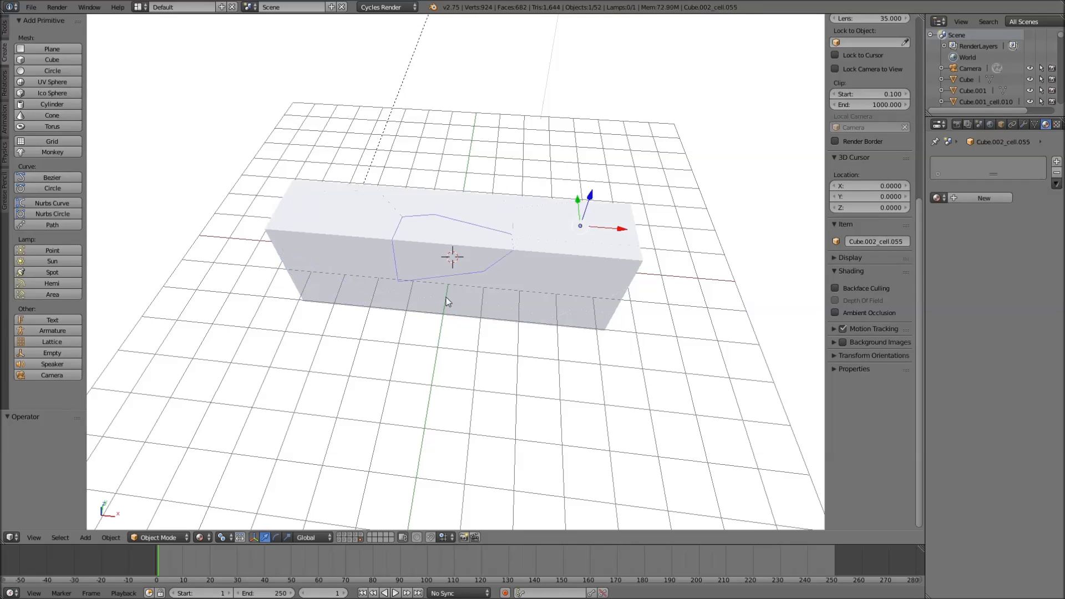
right_click(446, 298)
key("a")
key("a")
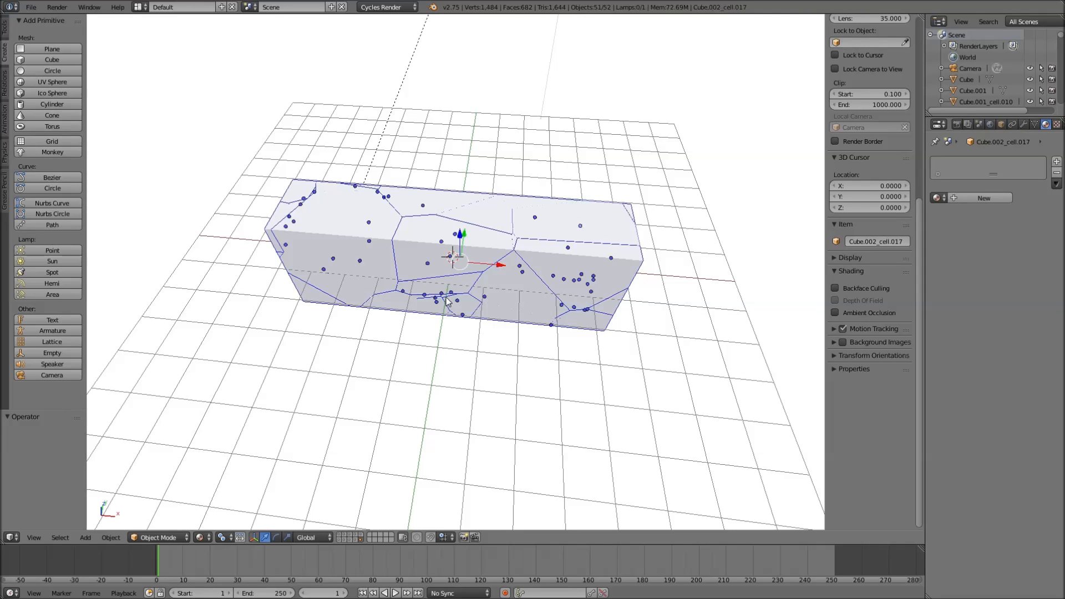
Set the pivot point to Individual Origins and scale all the fragments down to about 0.946 to open gaps between them
middle_click_drag(447, 300, 437, 333)
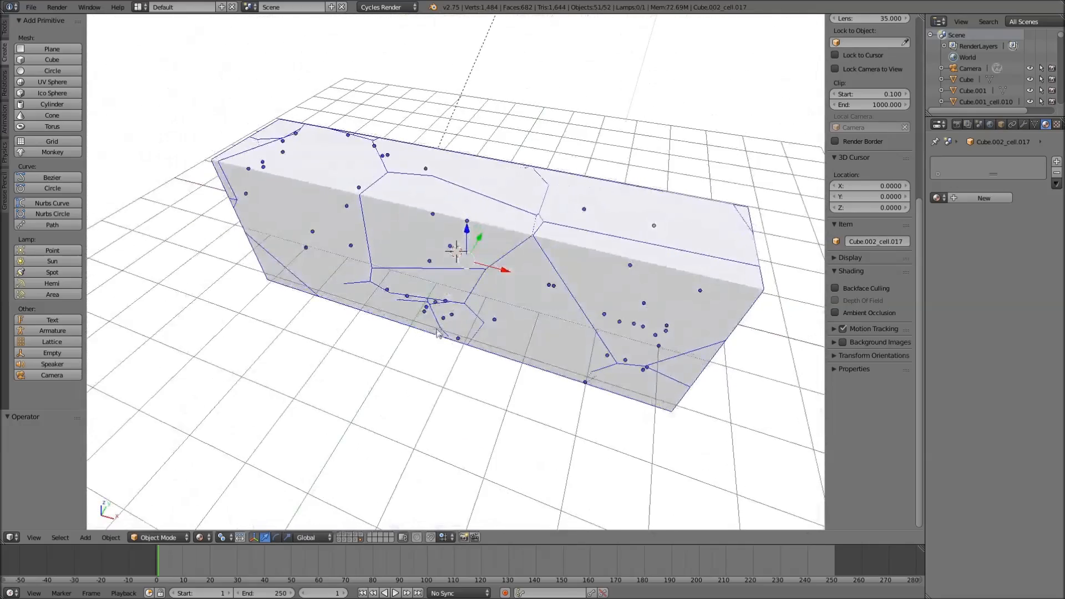
left_click(224, 537)
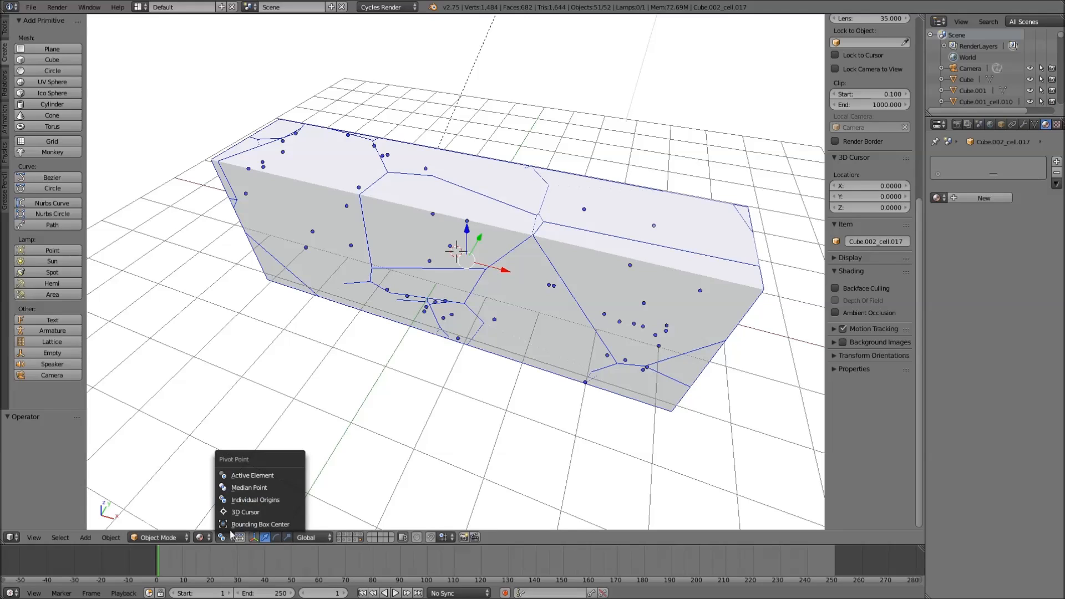
left_click(244, 501)
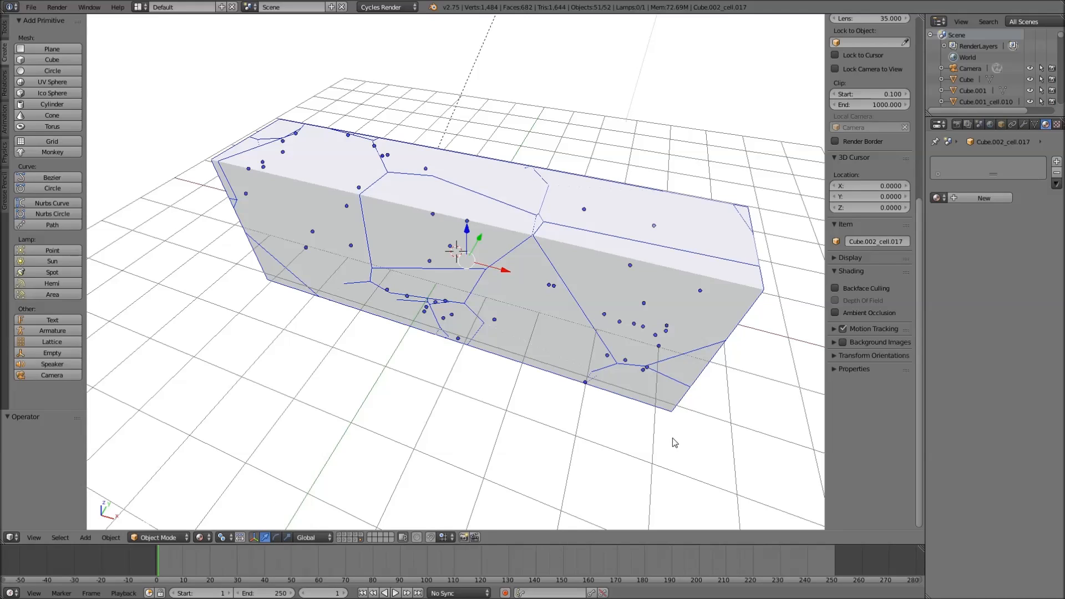
key("s")
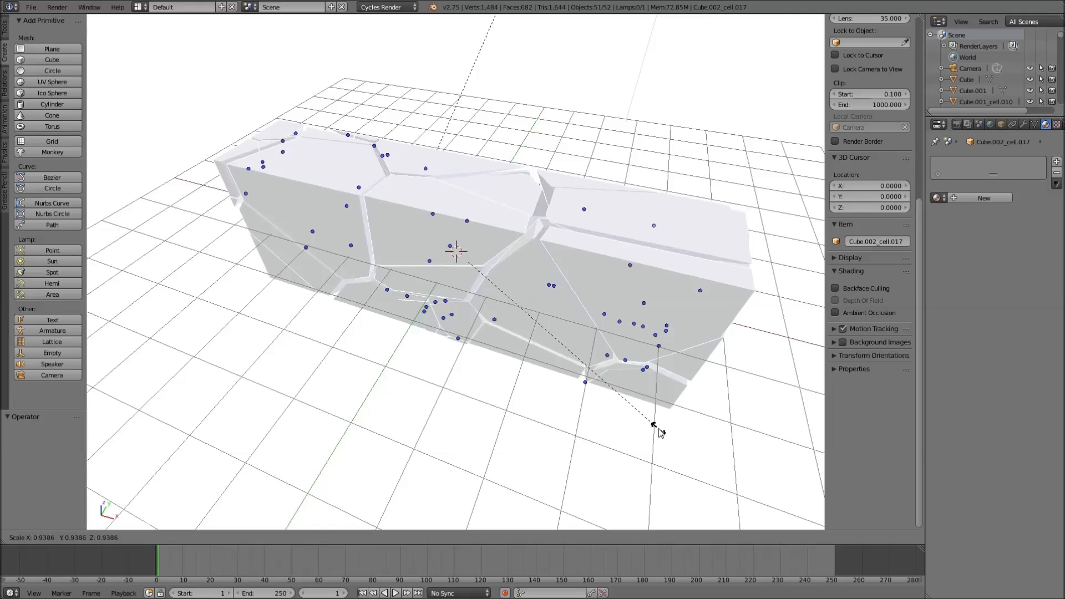
left_click(658, 430)
middle_click_drag(658, 430, 465, 366)
key("s")
left_click(691, 381)
Select all the shrunken fragments without the lamp and join them into a single object
key("a")
scroll(474, 395, "up", 3)
scroll(483, 418, "down", 4)
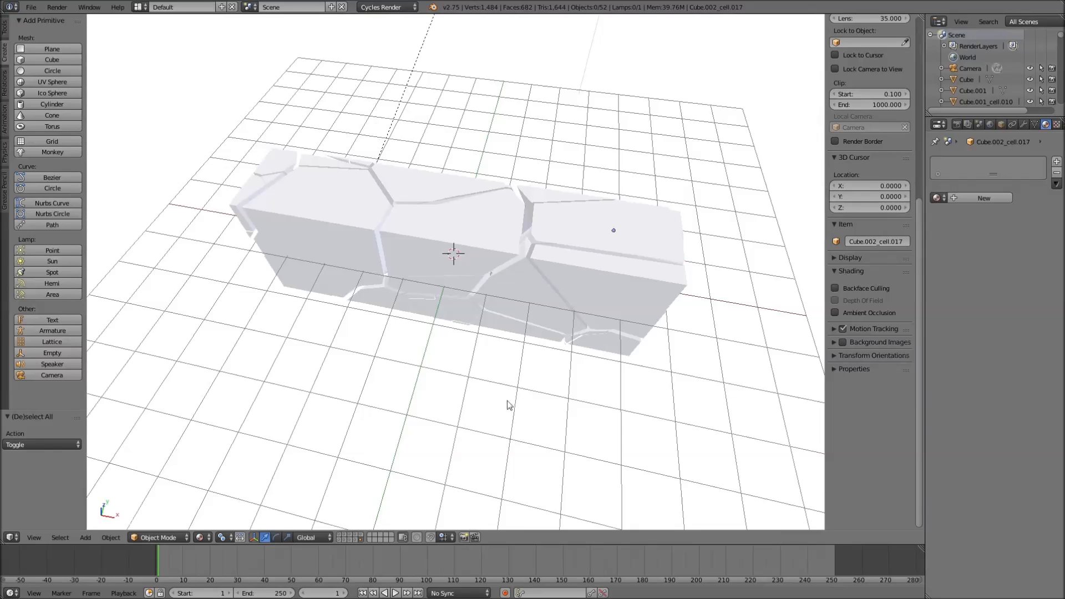
middle_click_drag(497, 404, 511, 403)
key("a")
key("Escape")
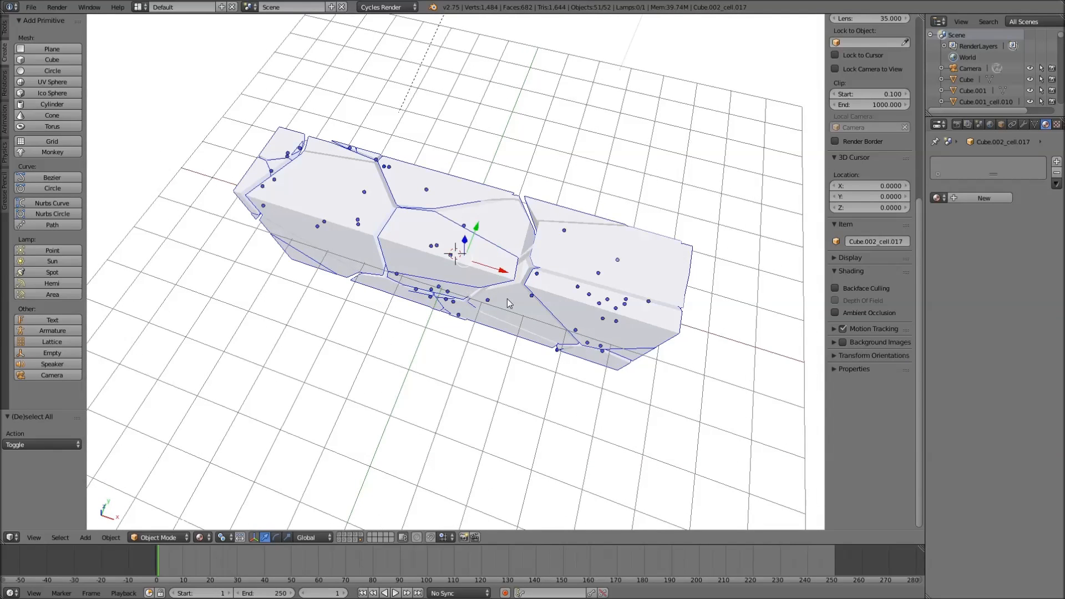
Remove the doubles across the entire mesh of the joined, gapped block
key("Tab")
key("a")
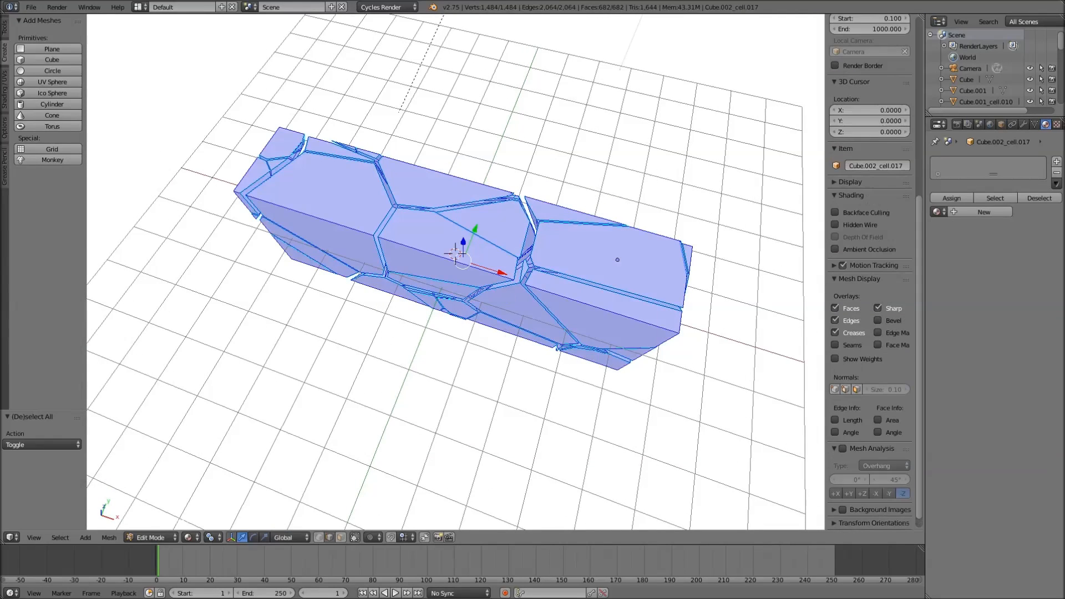
key("space")
type("REWMO")
key("BackSpace")
key("BackSpace")
key("BackSpace")
key("BackSpace")
key("BackSpace")
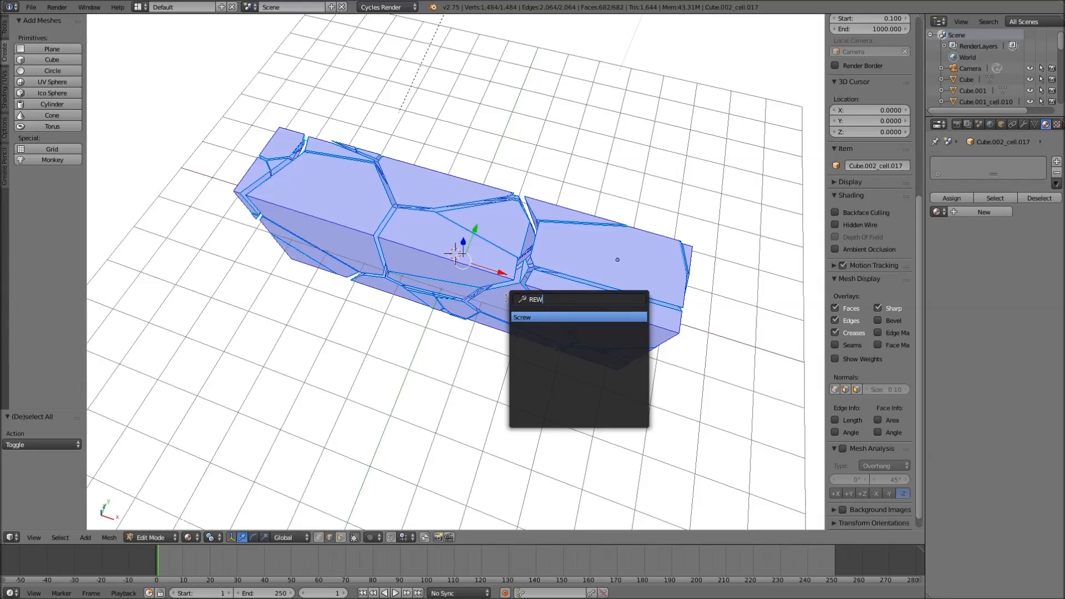
type("r")
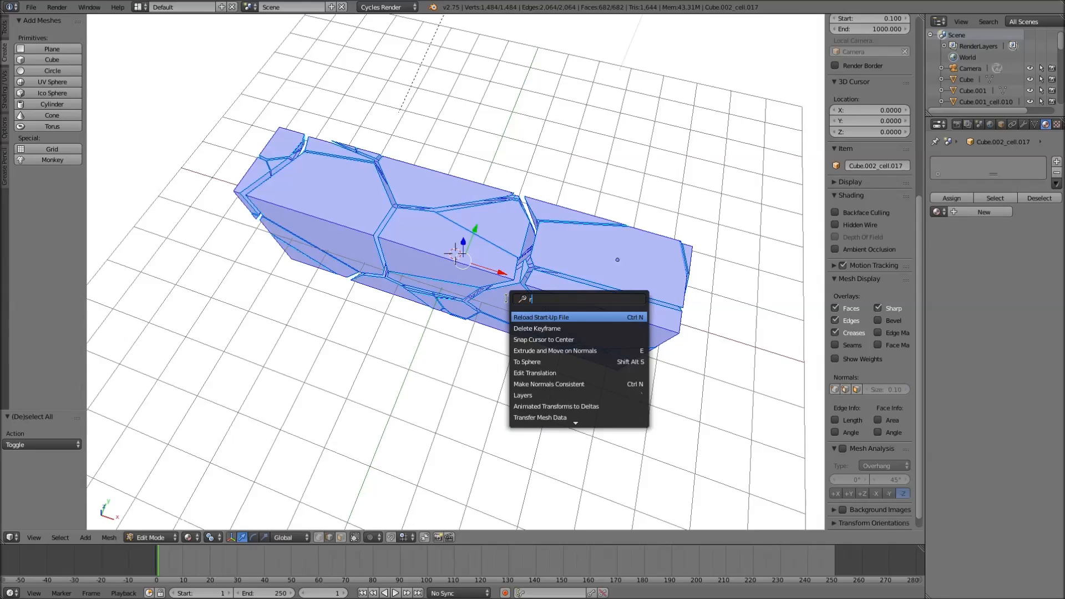
type("emove d")
key("Return")
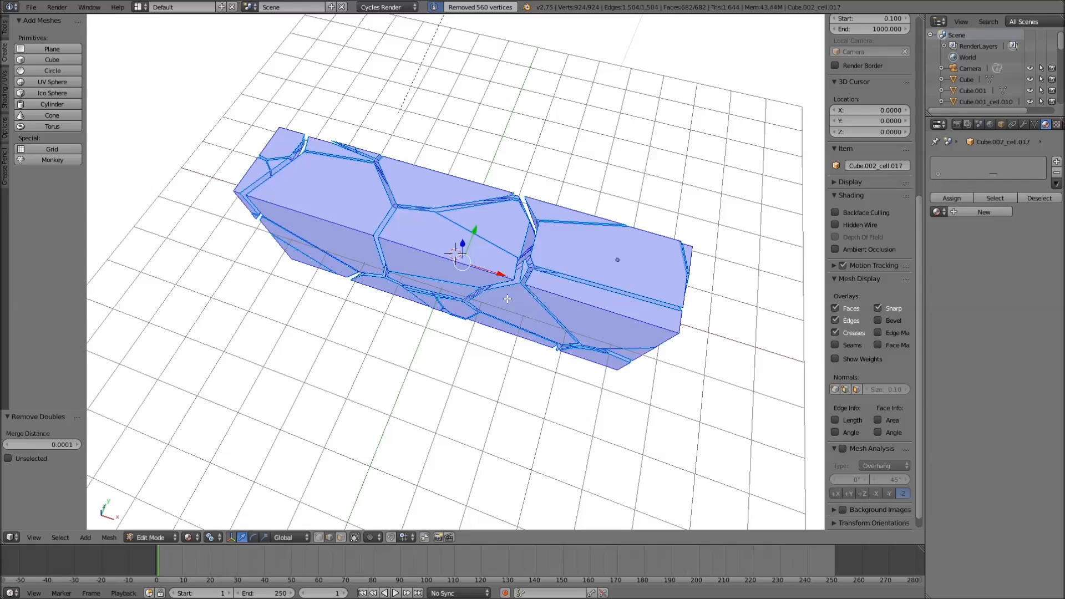
Inspect the gaps between the stones, render the block from the camera and return to the 3D view
scroll(506, 300, "up", 2)
middle_click_drag(468, 363, 491, 324)
key("Tab")
key("Tab")
key("Tab")
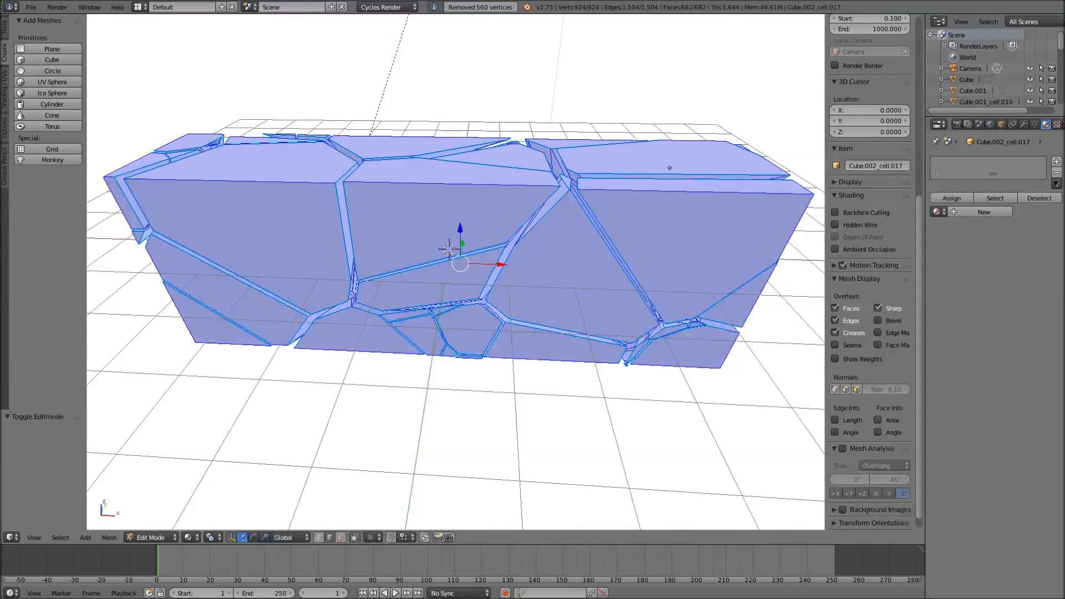
left_click(1023, 124)
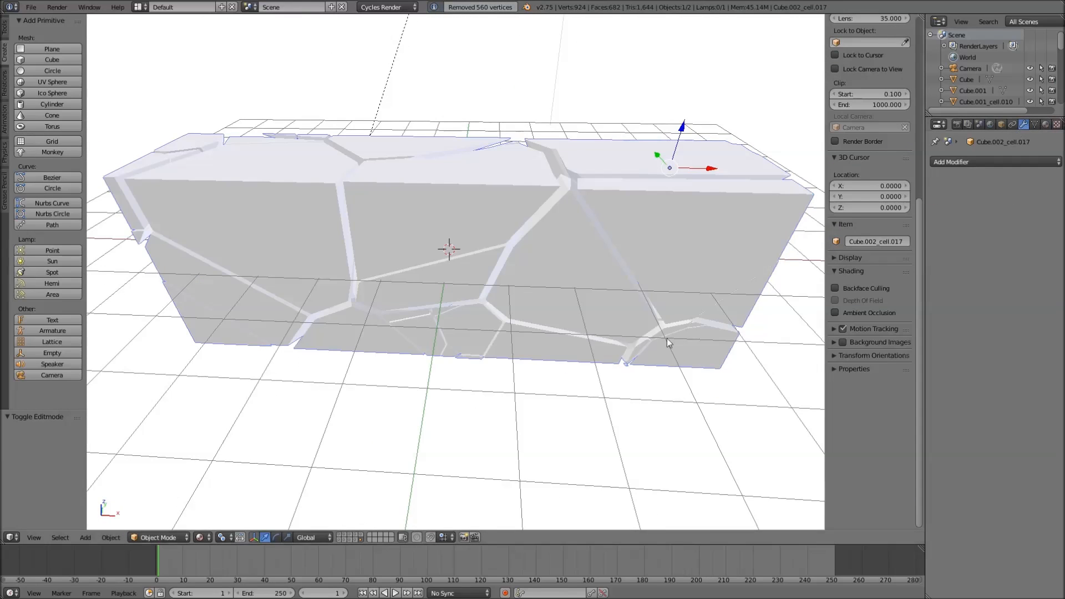
key("Tab")
middle_click_drag(571, 332, 577, 280)
key("Tab")
key("KP_0")
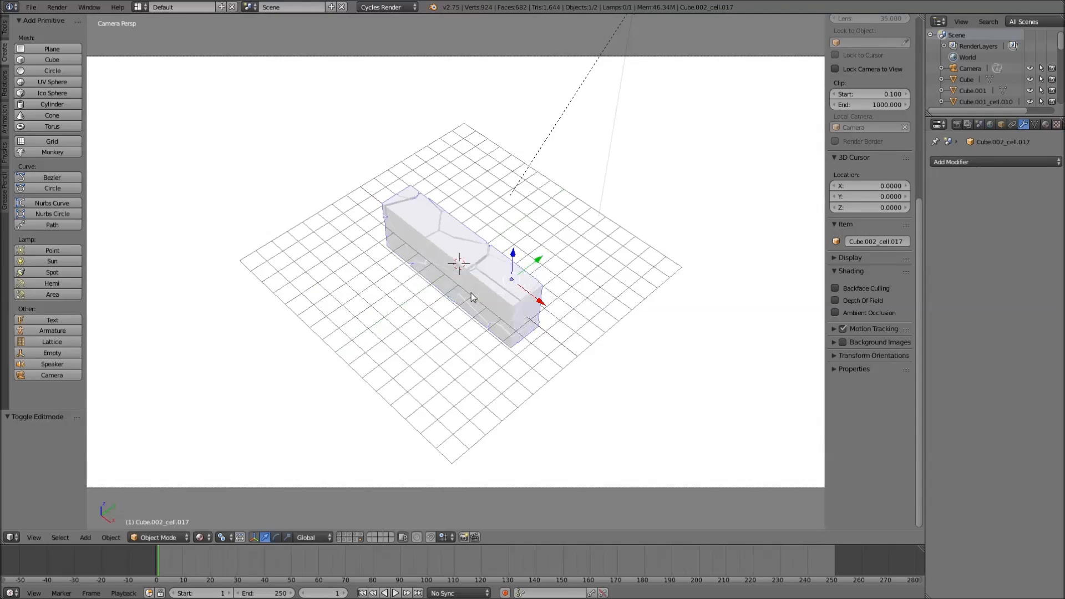
key("F12")
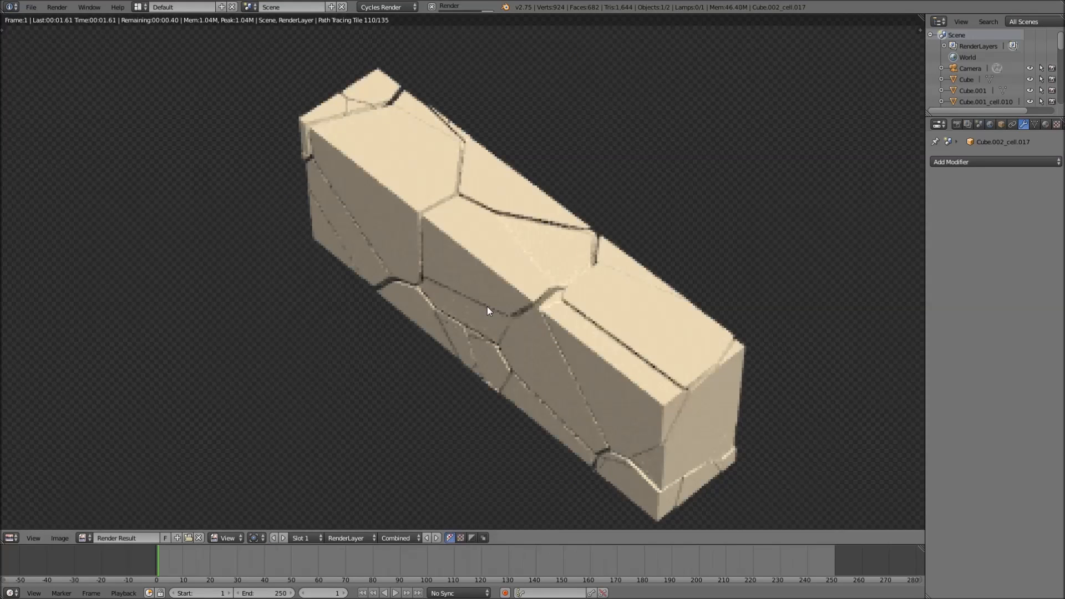
key("Escape")
Add a Subdivision Surface modifier to the block and set its viewport subdivisions to 2
scroll(525, 328, "up", 6)
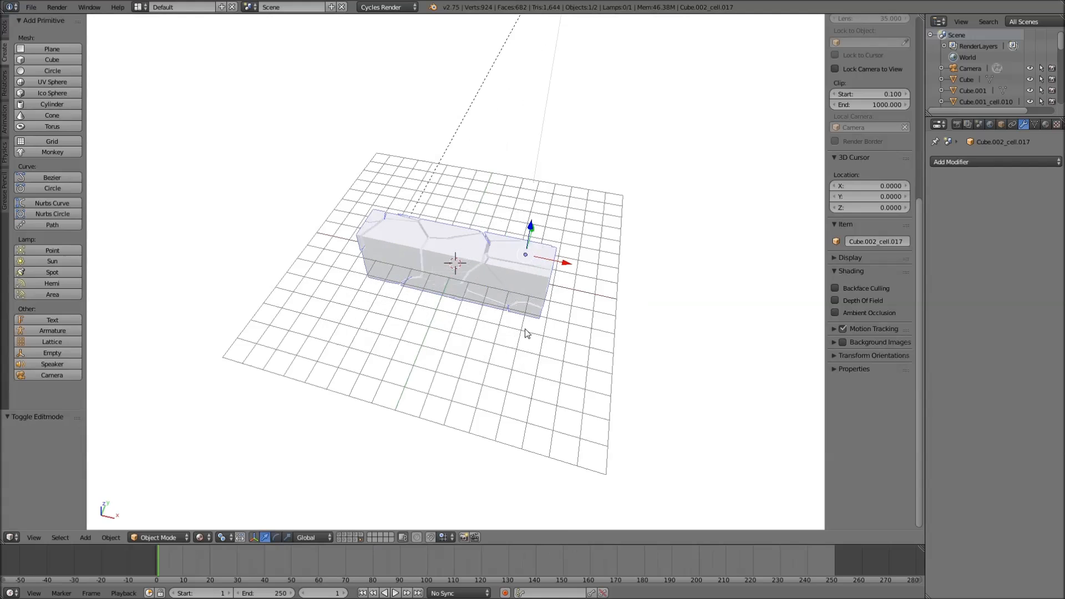
middle_click_drag(524, 328, 565, 266)
scroll(564, 271, "up", 2)
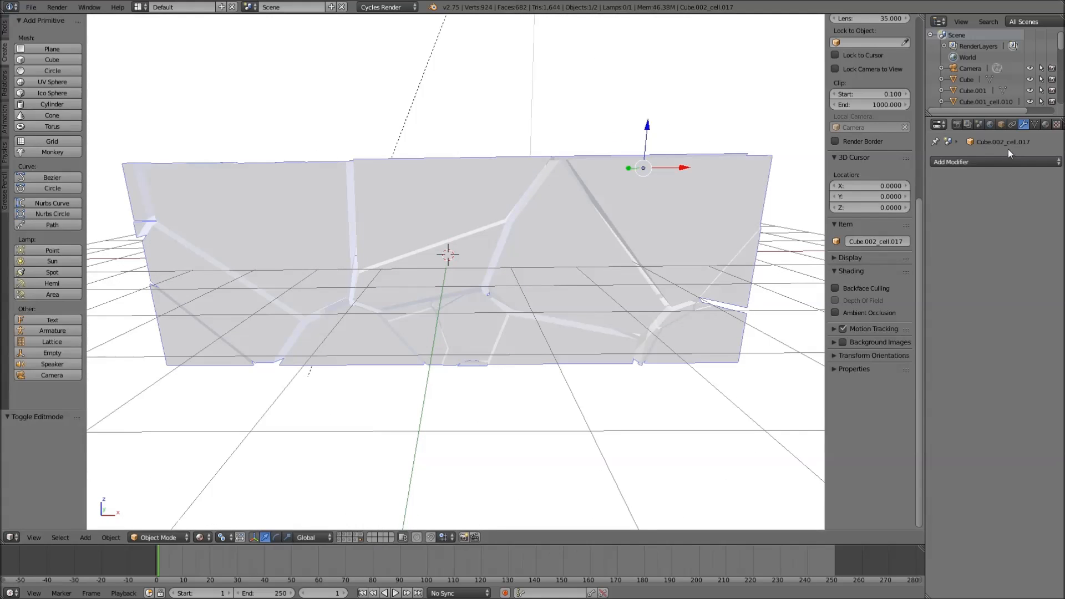
left_click(1009, 162)
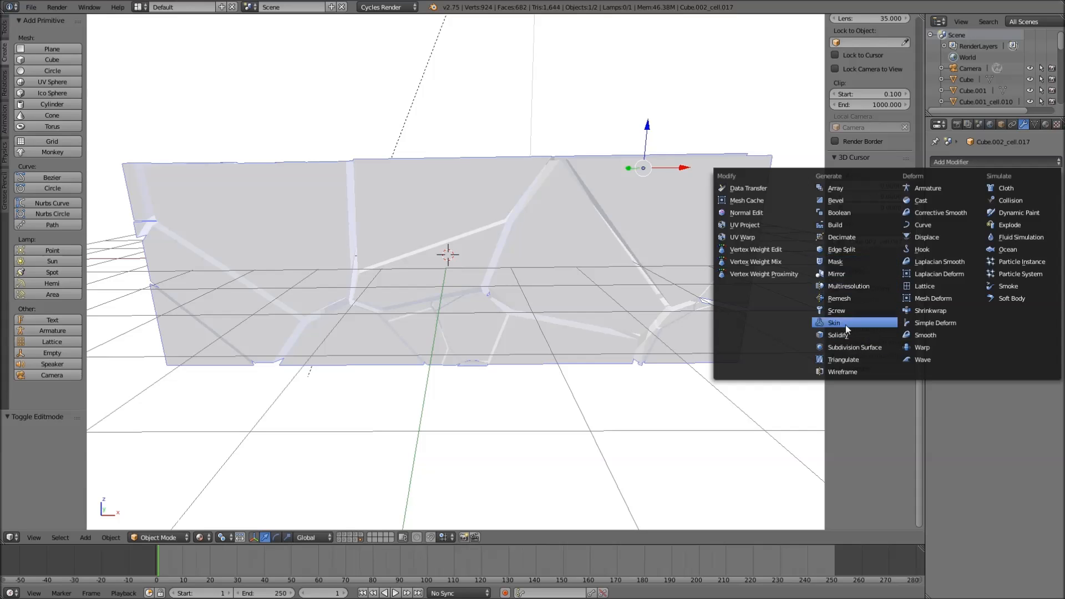
left_click(861, 349)
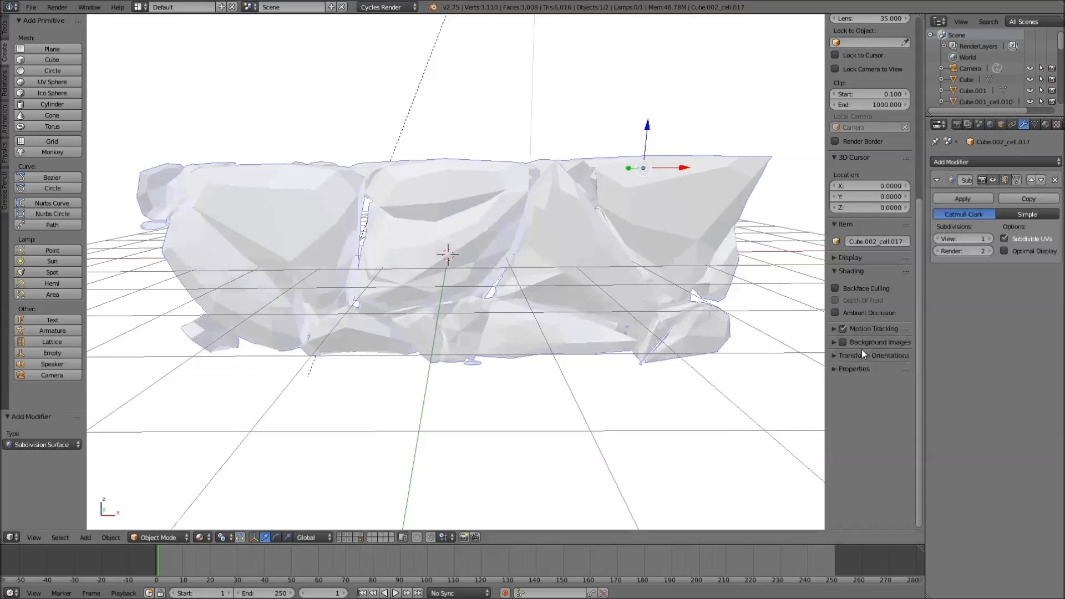
middle_click_drag(681, 262, 632, 271)
left_click(989, 239)
Raise the mean crease of all the block's edges and set the modifier's viewport subdivisions to 3
key("Tab")
scroll(707, 198, "up", 4)
scroll(707, 198, "down", 5)
scroll(867, 149, "up", 10)
scroll(868, 149, "up", 4)
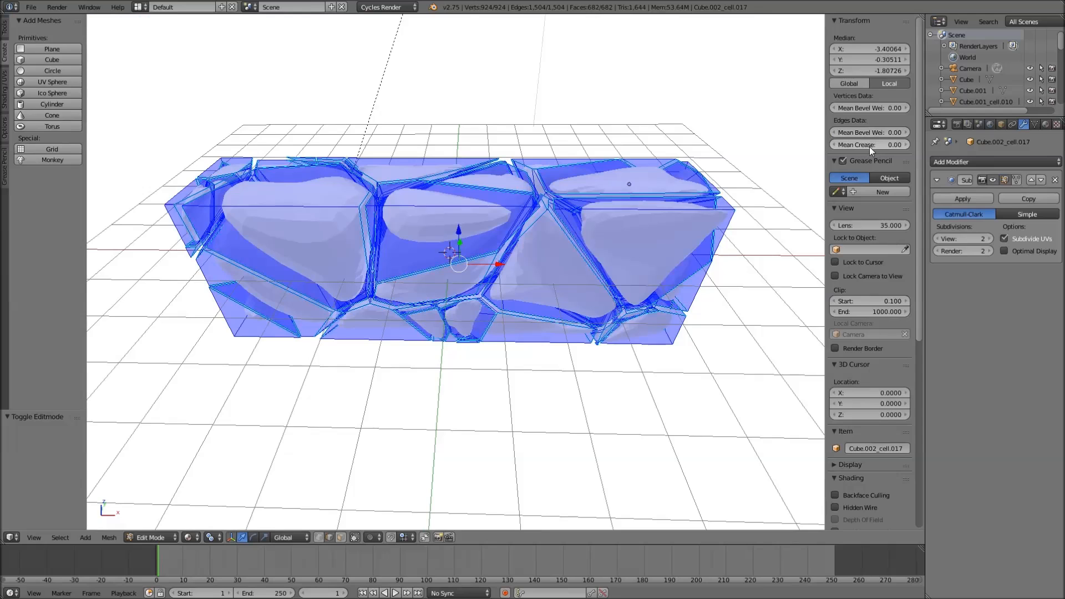
left_click_drag(867, 146, 949, 146)
key("Tab")
middle_click_drag(559, 255, 460, 239)
left_click(989, 239)
middle_click_drag(625, 229, 710, 217)
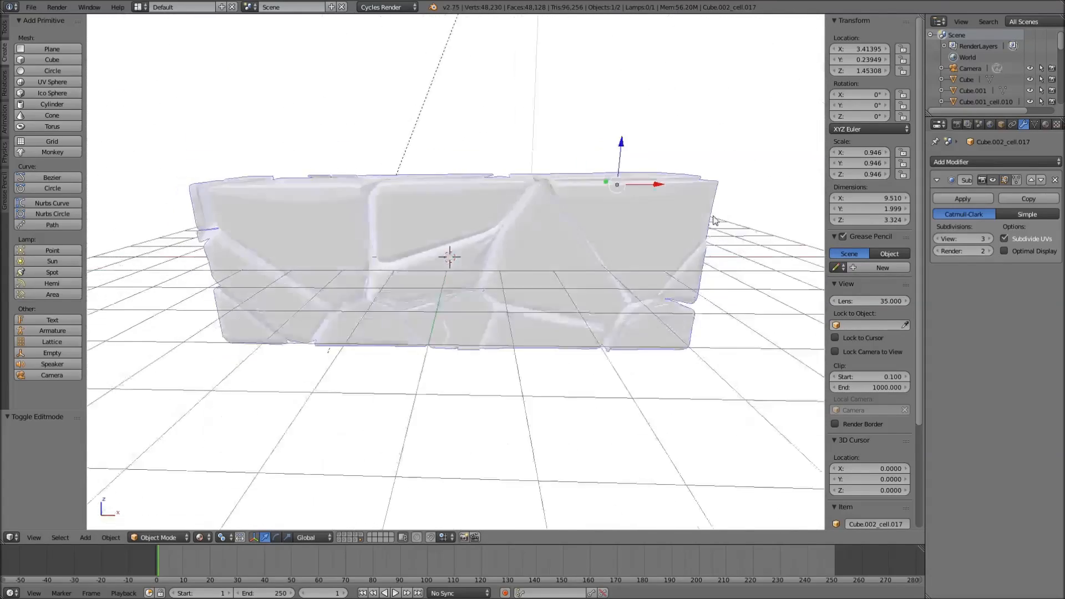
Adjust the mean crease of all the block's edges to about 0.57 to round the stones
key("Tab")
left_click_drag(883, 146, 875, 147)
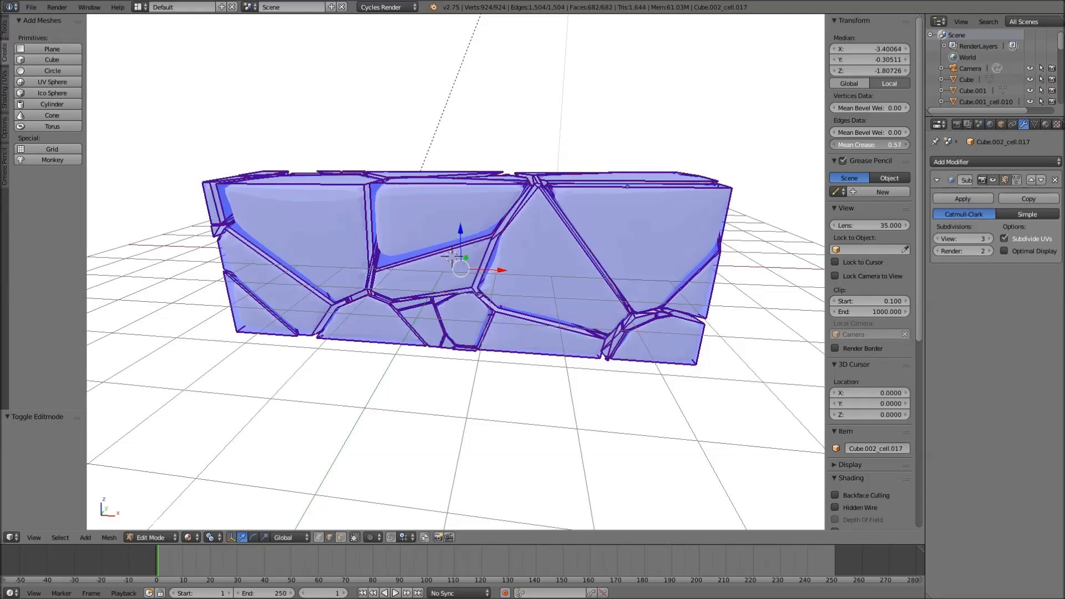
left_click_drag(877, 147, 877, 146)
key("Tab")
Set the Subdivision Surface modifier's render subdivisions to 3 and apply the modifier to the block
middle_click_drag(662, 206, 721, 221)
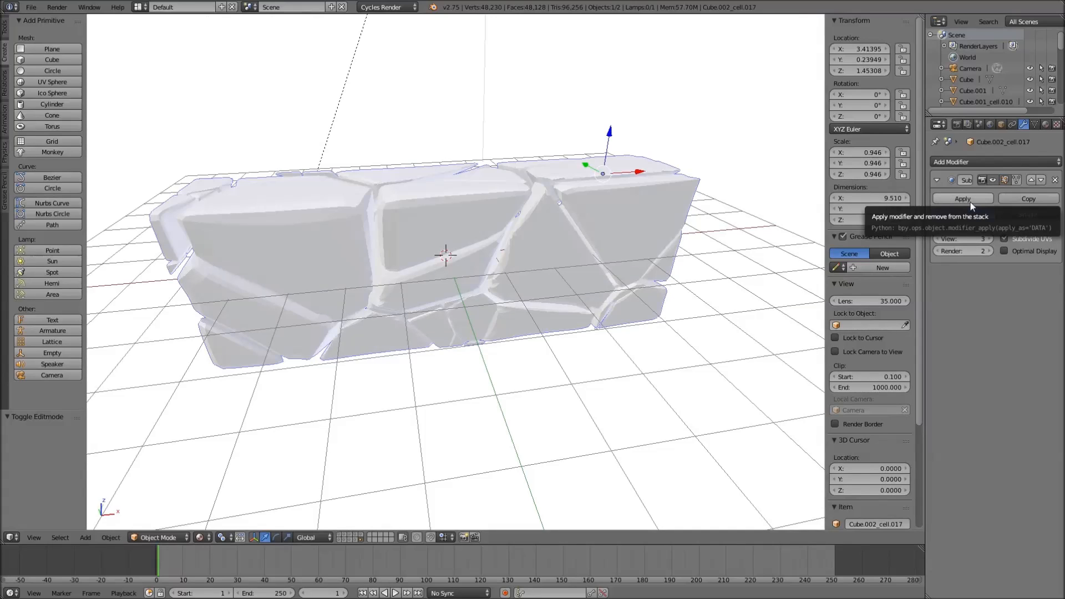
left_click(987, 250)
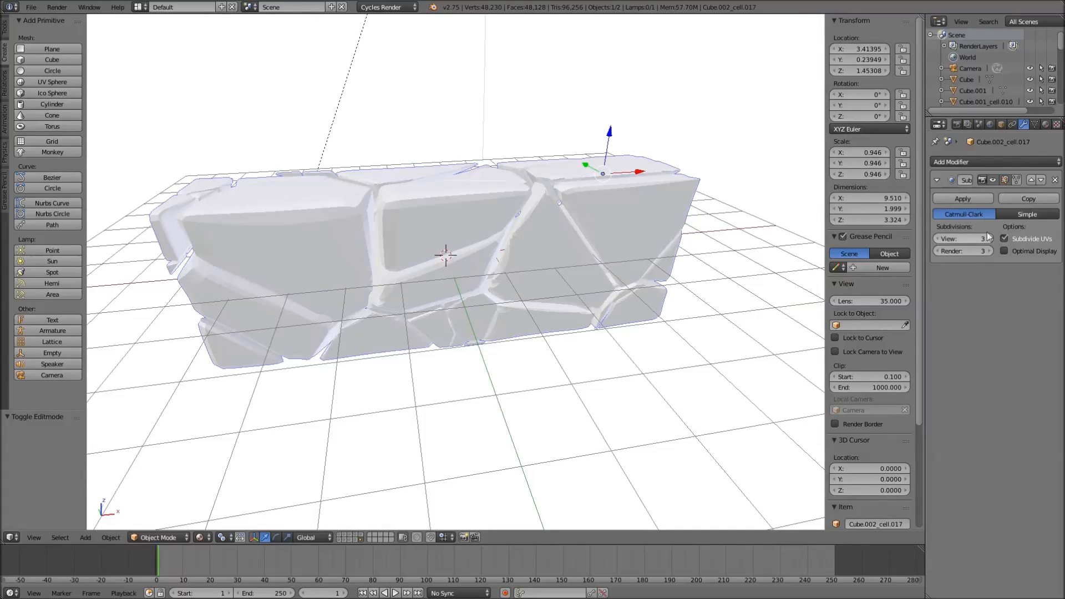
left_click(981, 198)
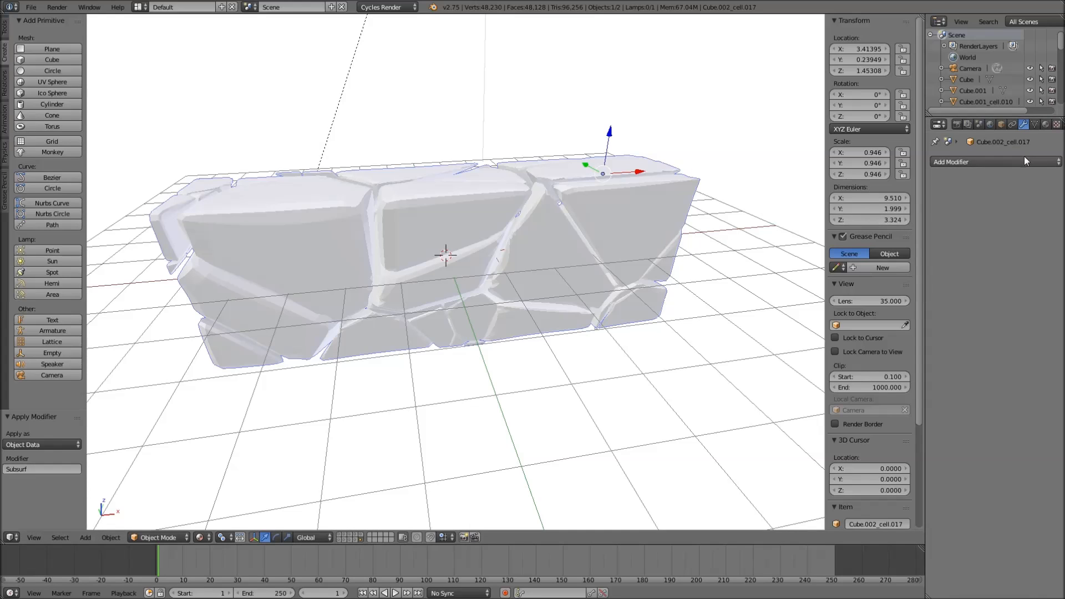
Add a Decimate modifier to the block and lower its collapse ratio to about 0.555
left_click(1024, 160)
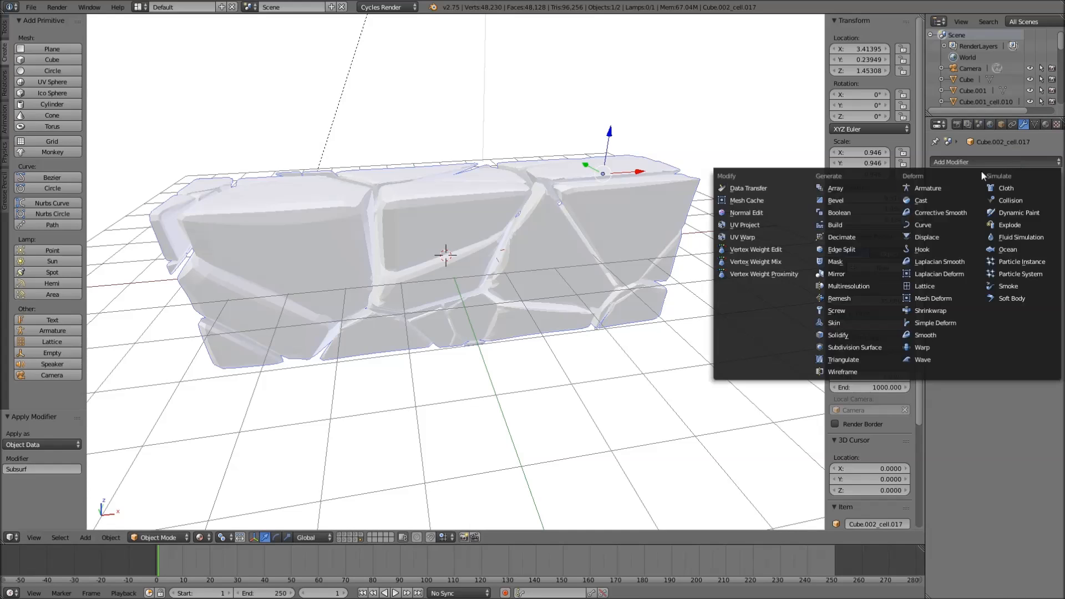
left_click(858, 236)
scroll(721, 207, "up", 3)
left_click_drag(1058, 227, 907, 231)
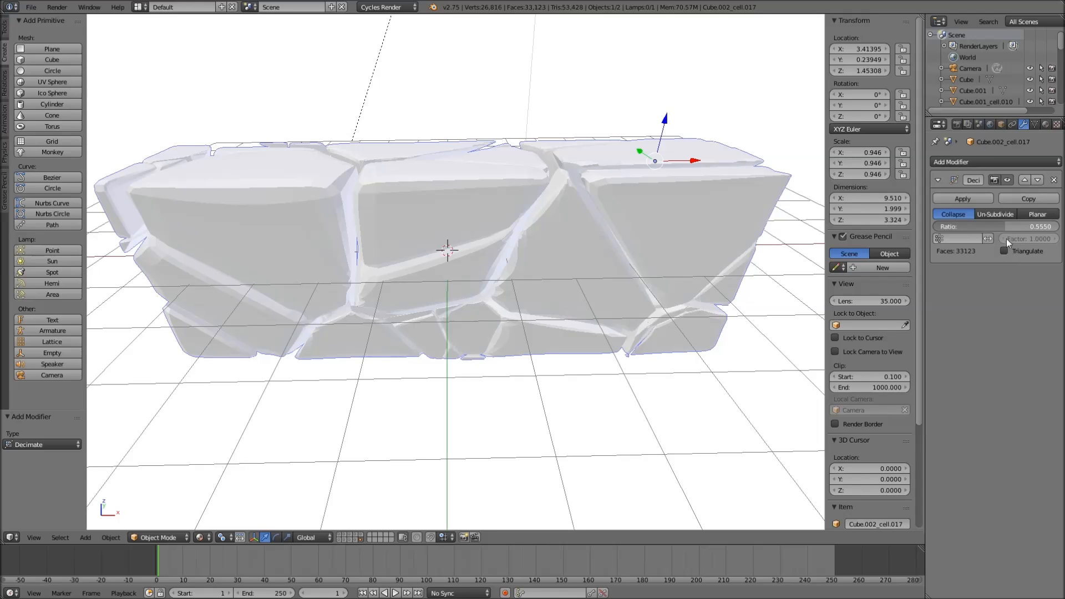
Try near-zero collapse ratios on the Decimate modifier, including 0.0046 and 0
left_click_drag(1005, 227, 938, 226)
left_click(937, 226)
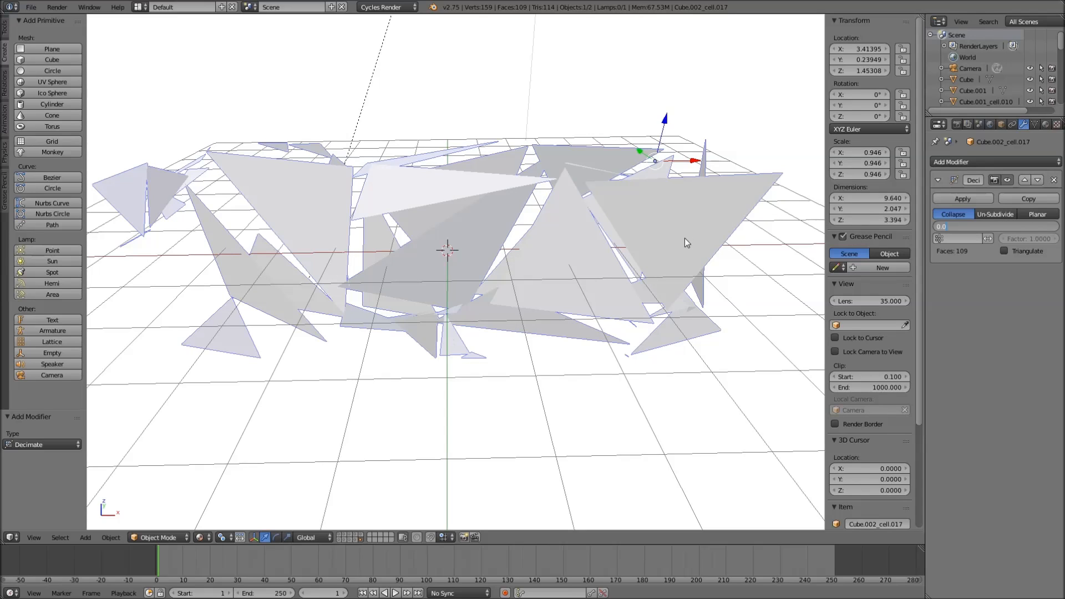
key("Return")
left_click_drag(943, 226, 933, 225)
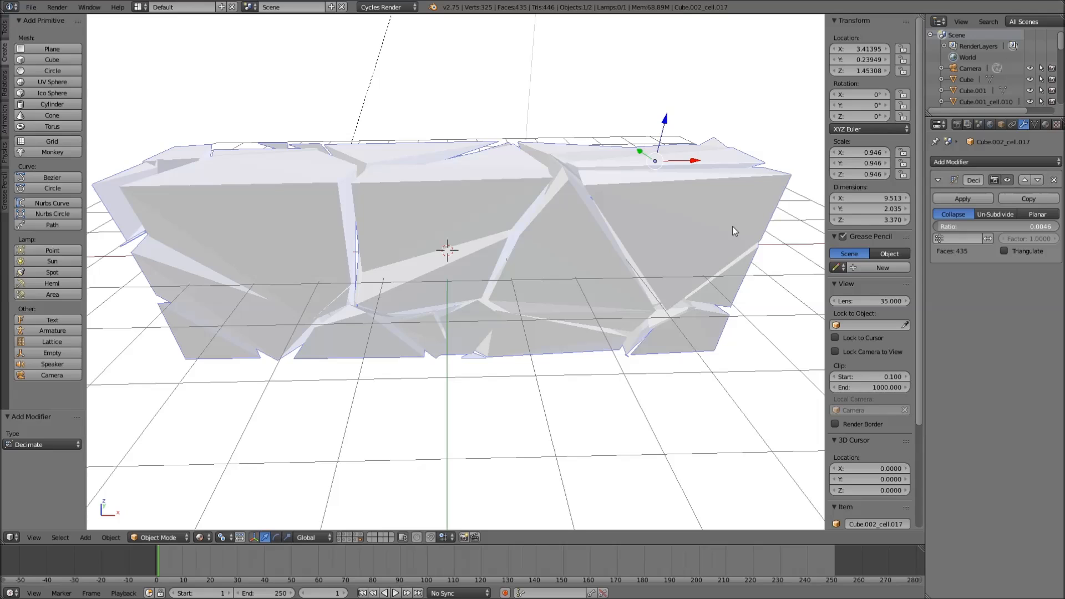
double_click(997, 227)
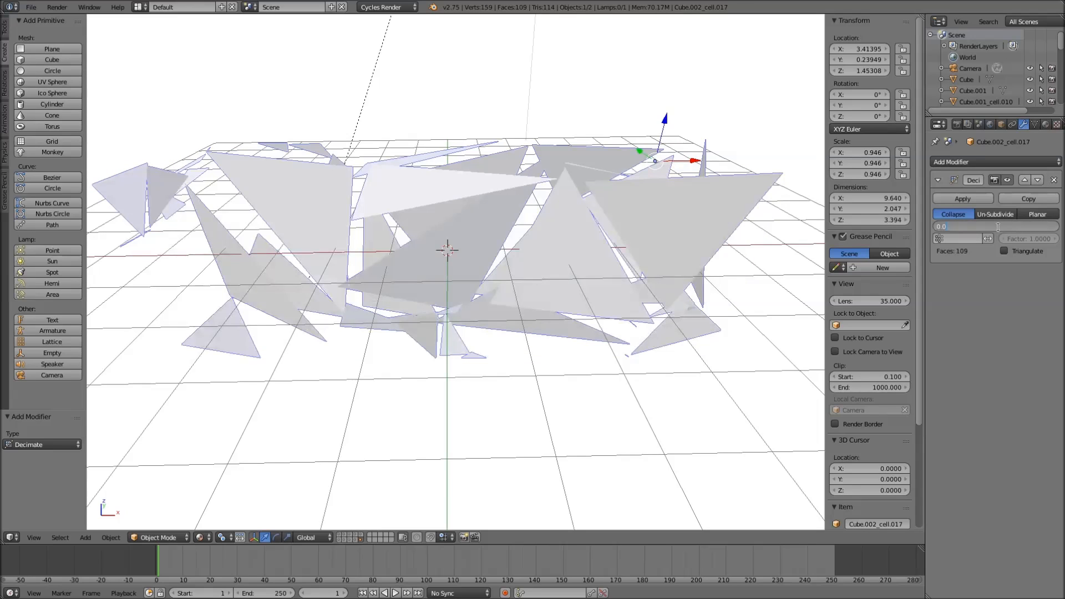
key("Return")
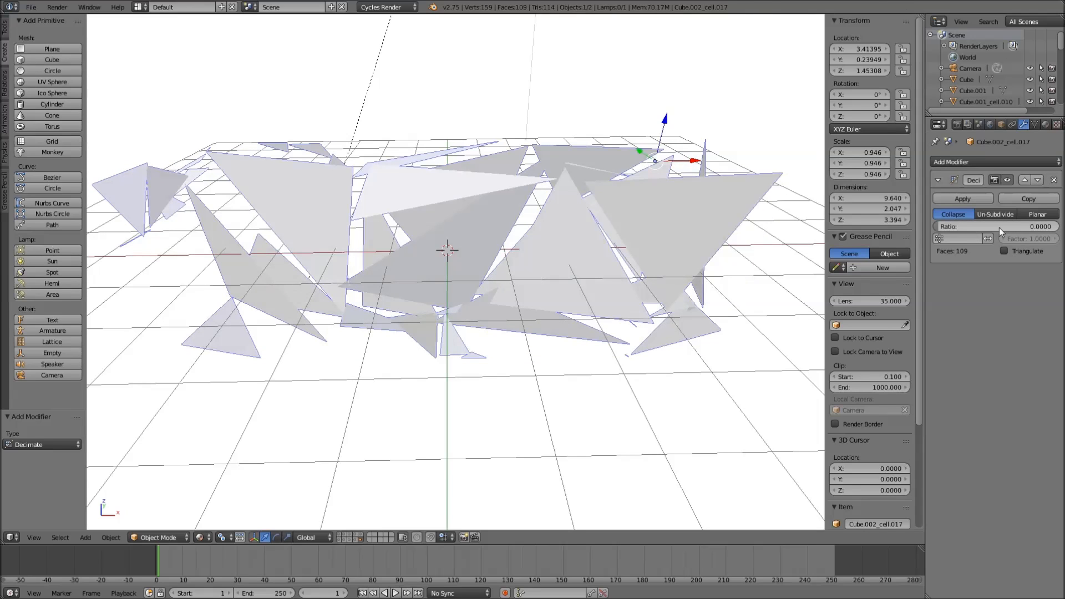
Try a Decimate ratio of 0.1 and inspect the stones' edges up close
double_click(1000, 227)
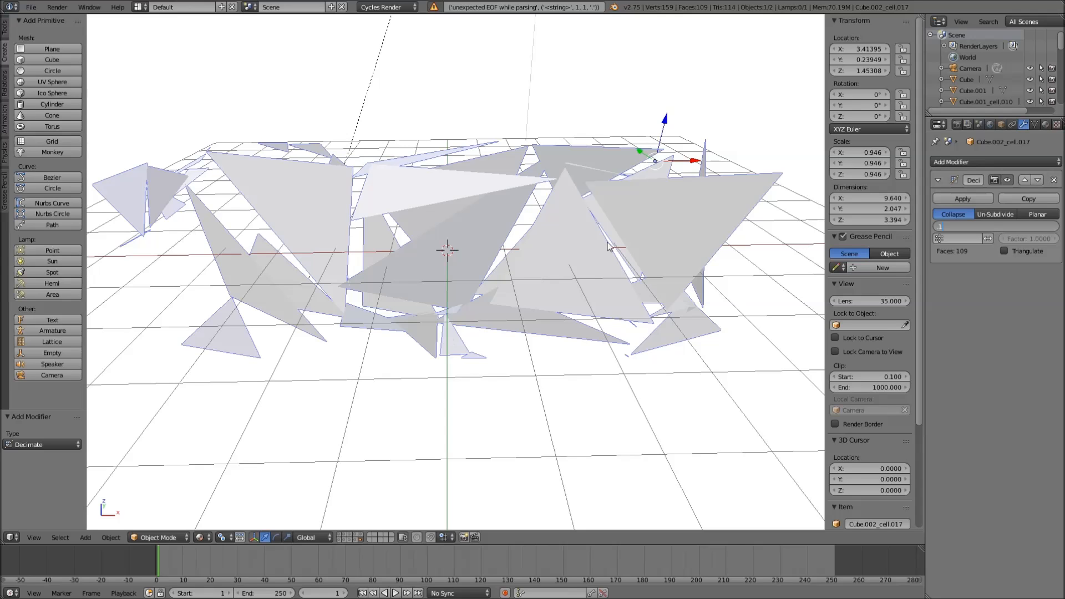
key("Return")
middle_click_drag(612, 242, 542, 273)
scroll(592, 267, "up", 3)
scroll(590, 274, "up", 4)
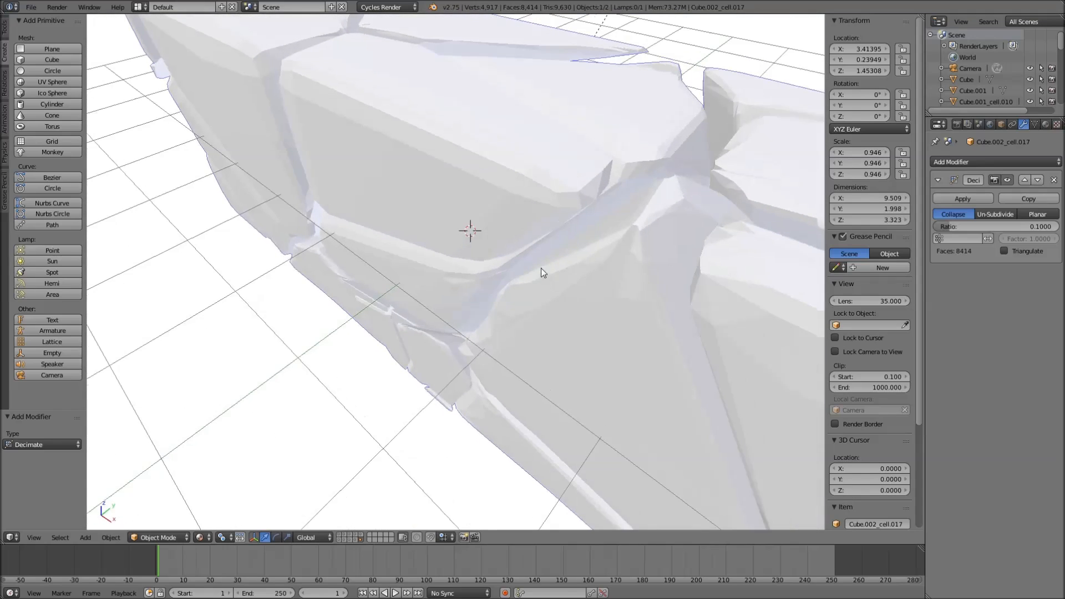
middle_click_drag(578, 209, 675, 274)
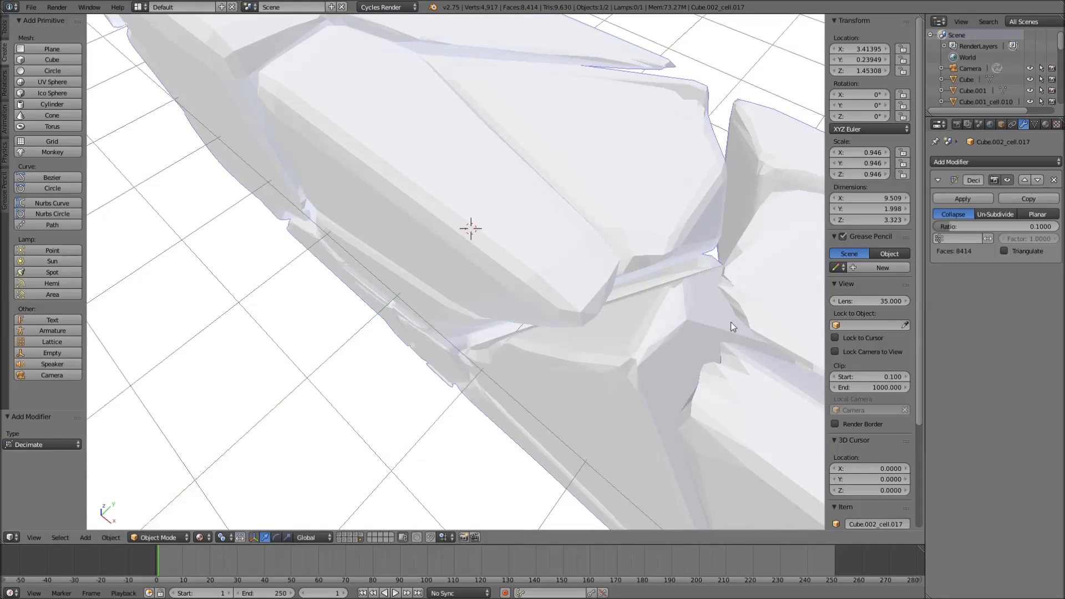
Set the Decimate ratio to 0.02 and apply the modifier to the block
left_click(948, 226)
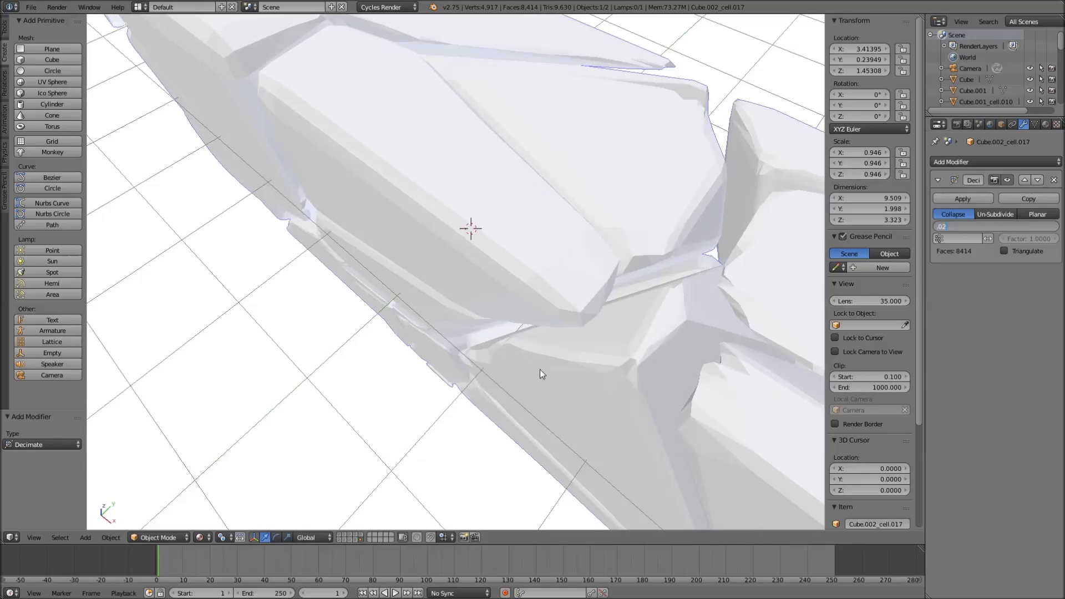
key("Return")
mouse_move(529, 374)
middle_mouse_down()
mouse_move(607, 321)
mouse_move(598, 268)
mouse_move(541, 284)
mouse_move(535, 324)
mouse_move(551, 368)
mouse_move(524, 368)
middle_mouse_up()
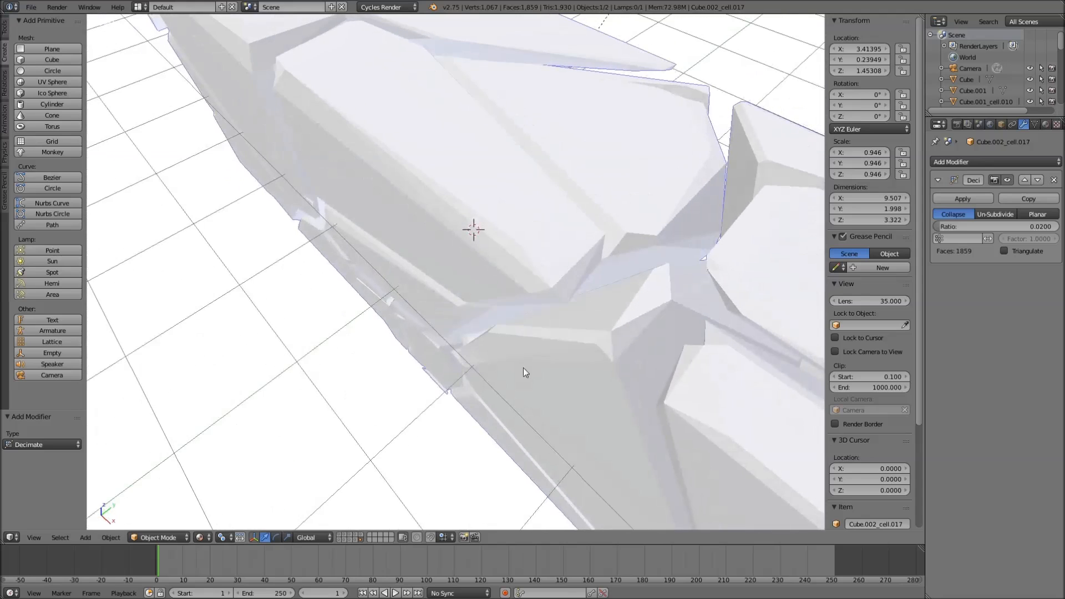
left_click(975, 197)
Check the block's mesh in Edit Mode and add another Decimate modifier set to Planar
scroll(528, 253, "down", 5)
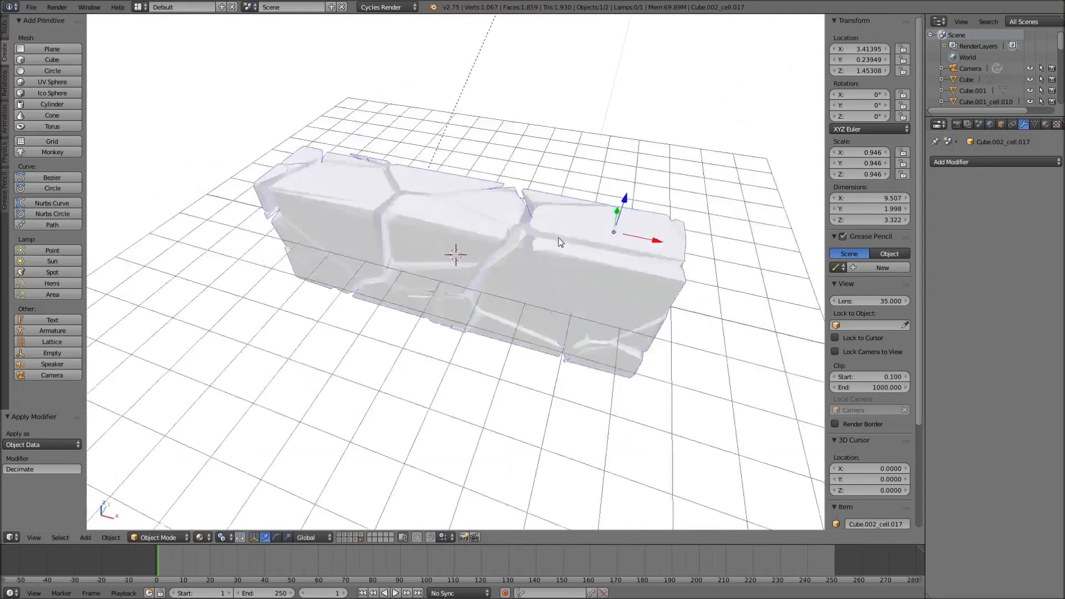
middle_click_drag(528, 253, 583, 222)
key("Tab")
key("a")
scroll(583, 222, "up", 8)
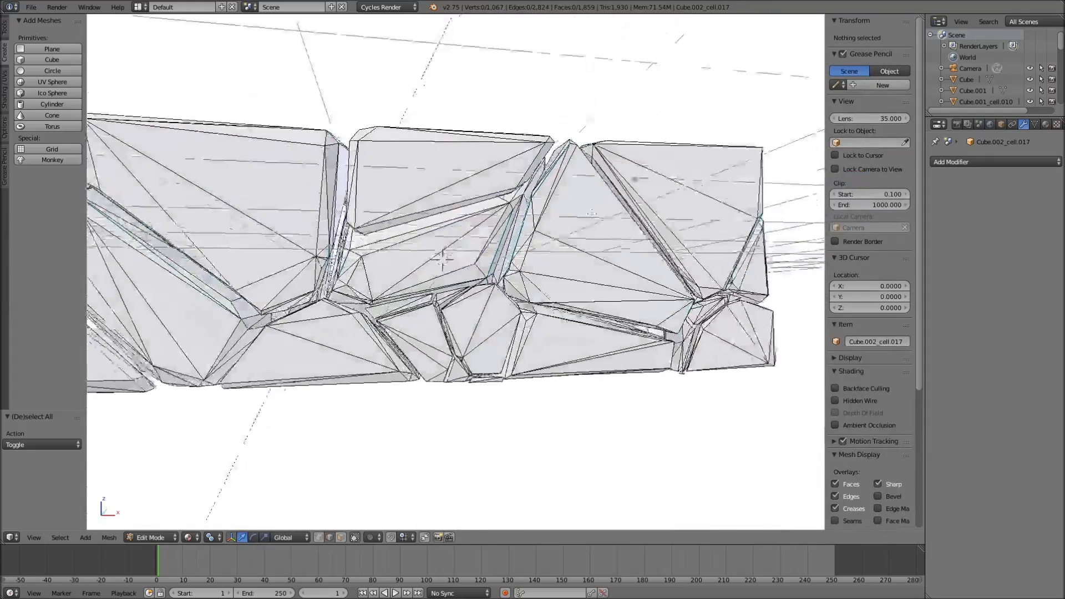
middle_click_drag(583, 233, 388, 283)
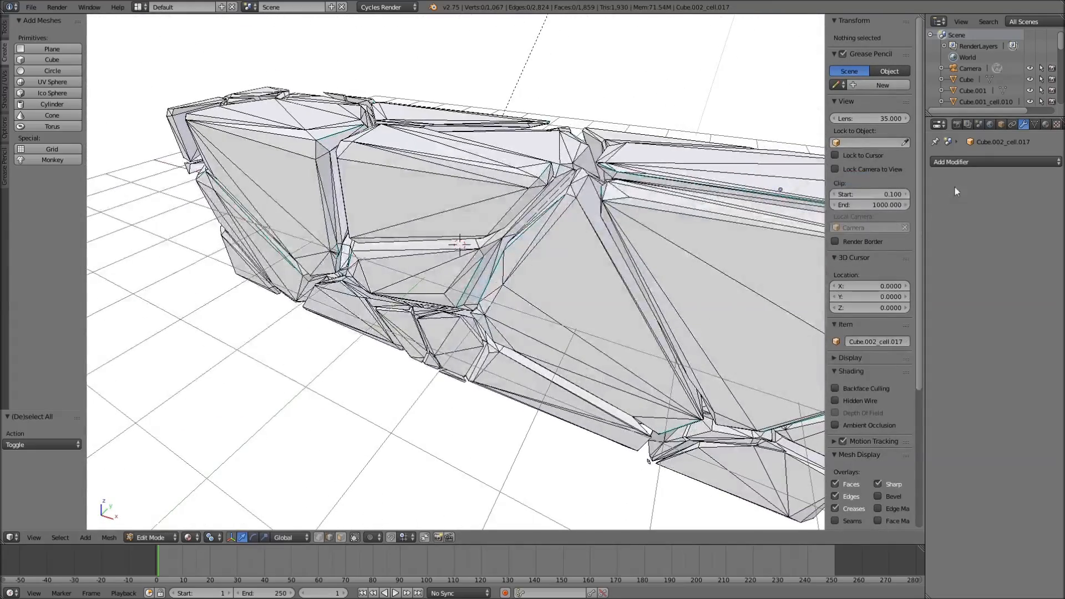
left_click(987, 161)
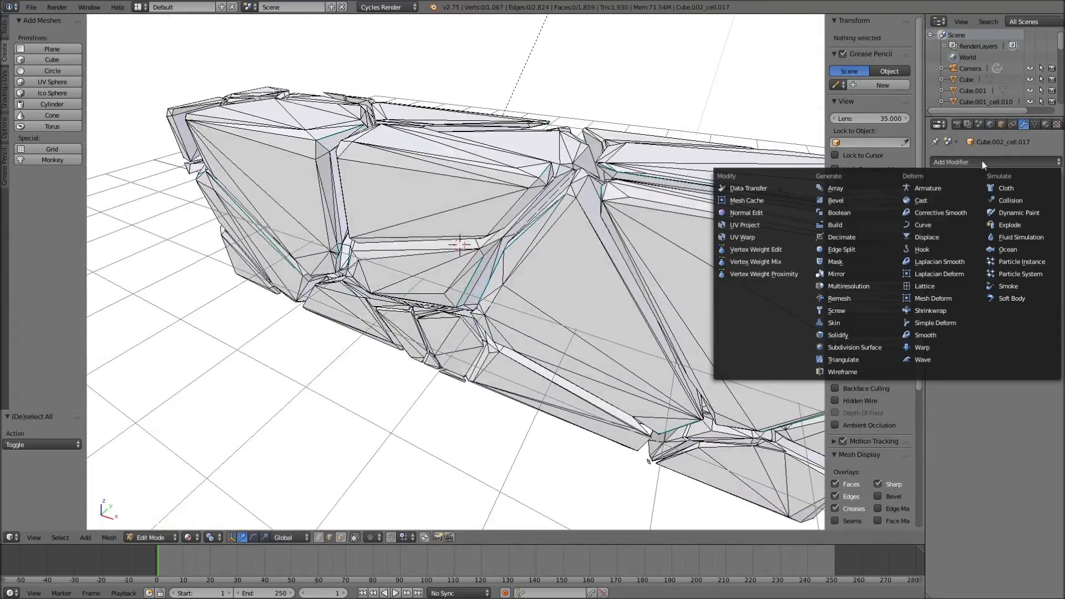
left_click(860, 238)
left_click(1037, 215)
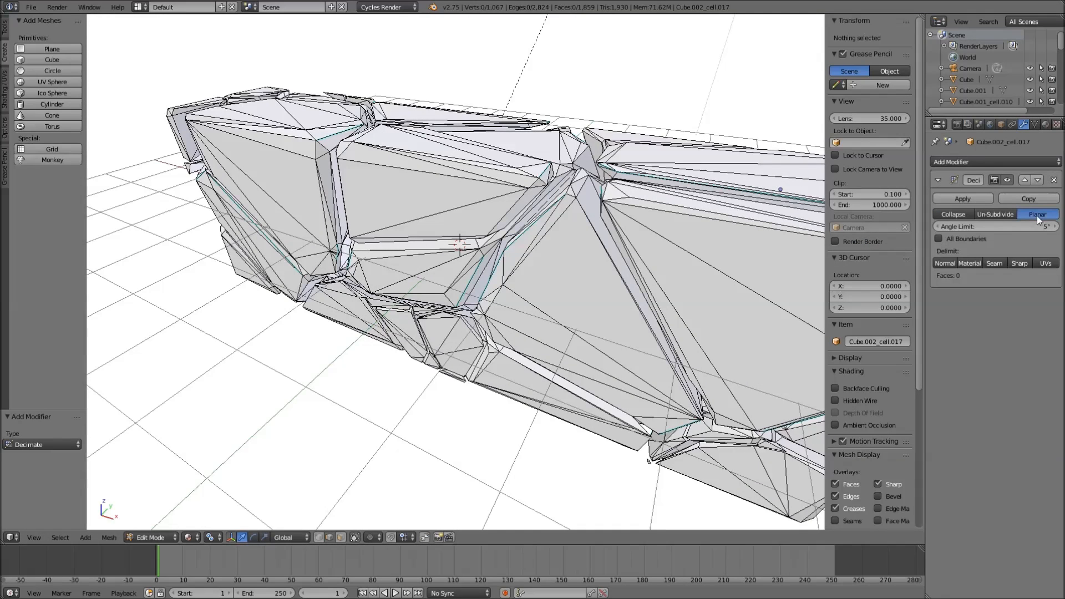
key("Tab")
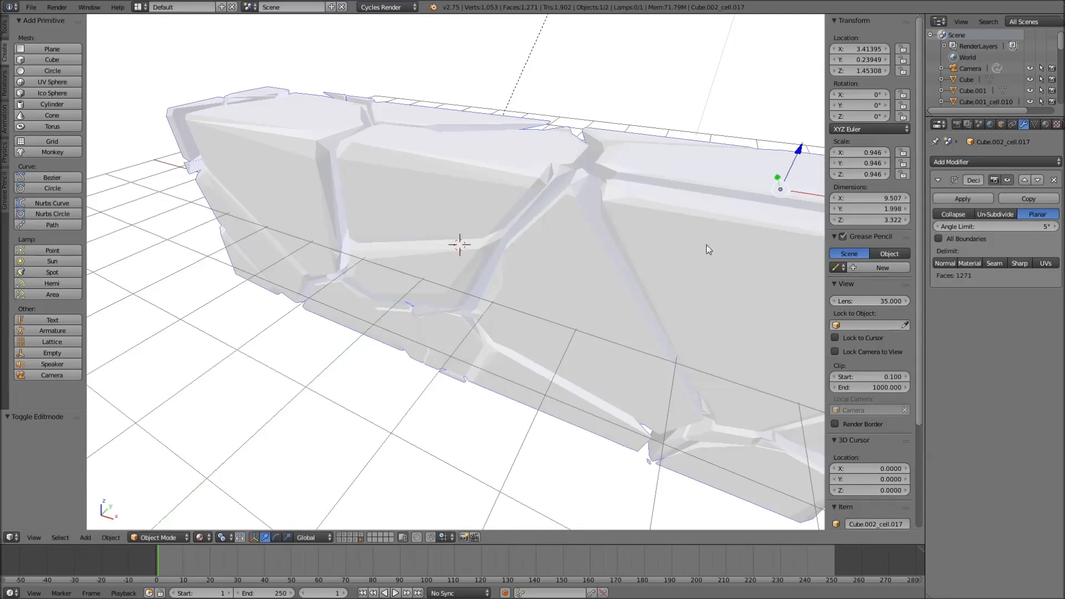
Raise the planar Decimate modifier's angle limit to 10° and apply it to the block
left_click(936, 226)
left_click(936, 226)
left_click(936, 227)
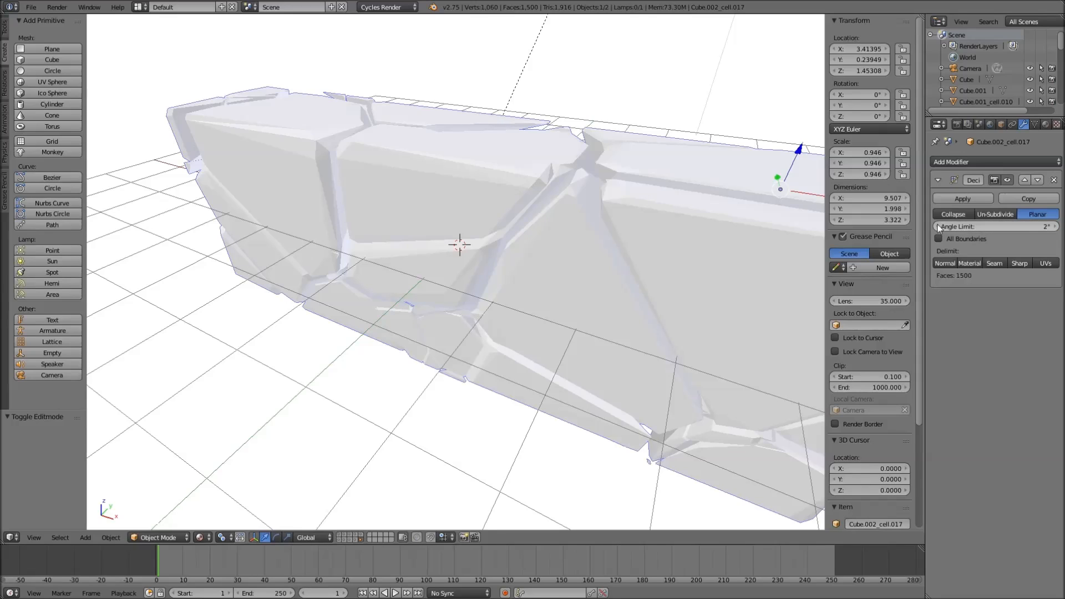
left_click(1053, 226)
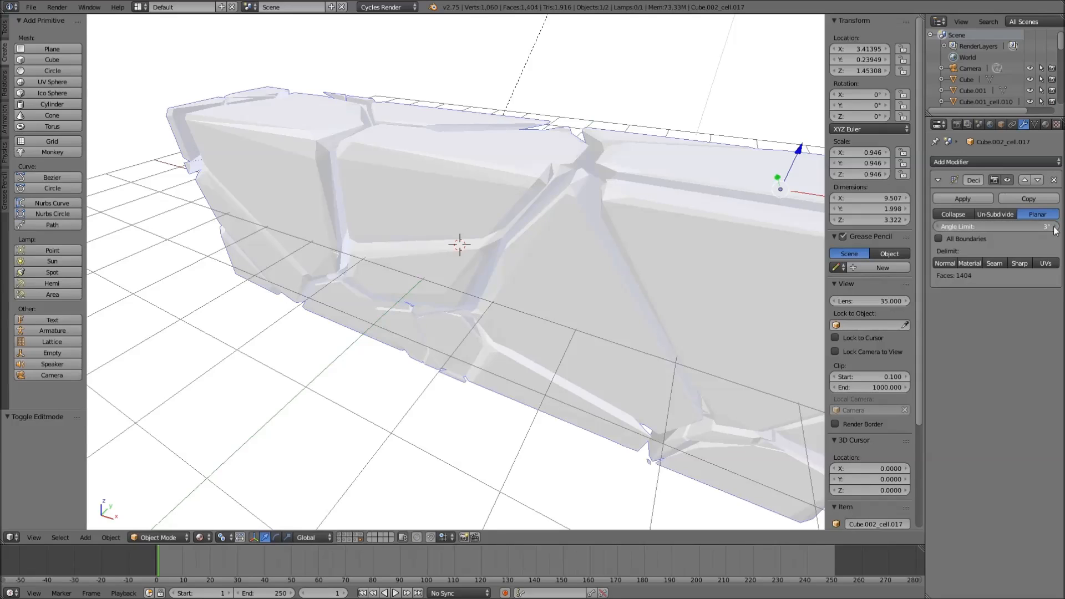
left_click(1053, 227)
left_click(1054, 226)
left_click(1053, 226)
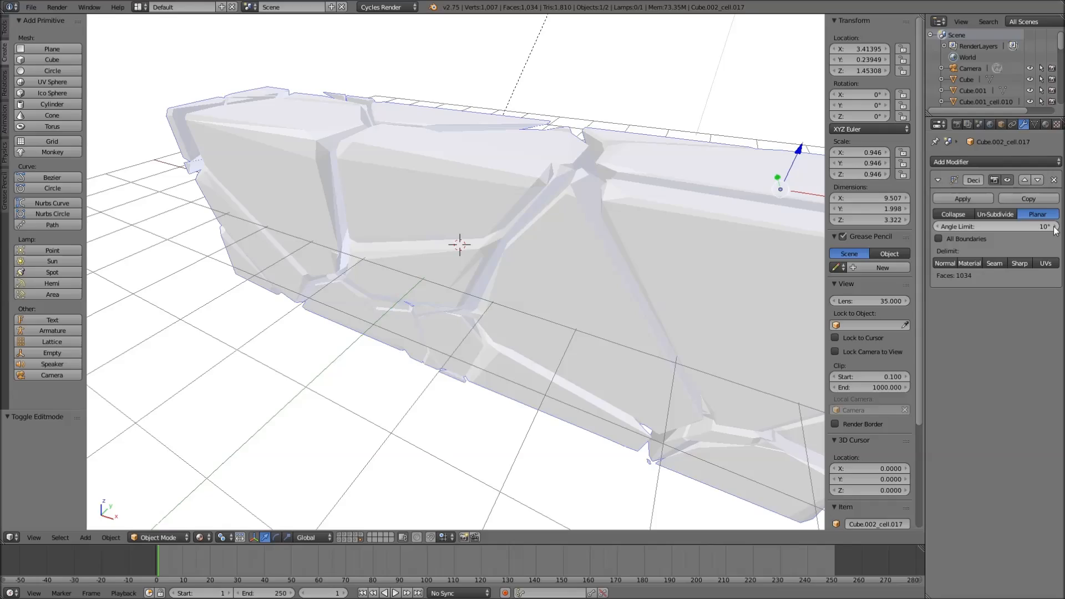
left_click(967, 201)
Examine the simplified face layout of the stones in Edit Mode and from several angles
key("Tab")
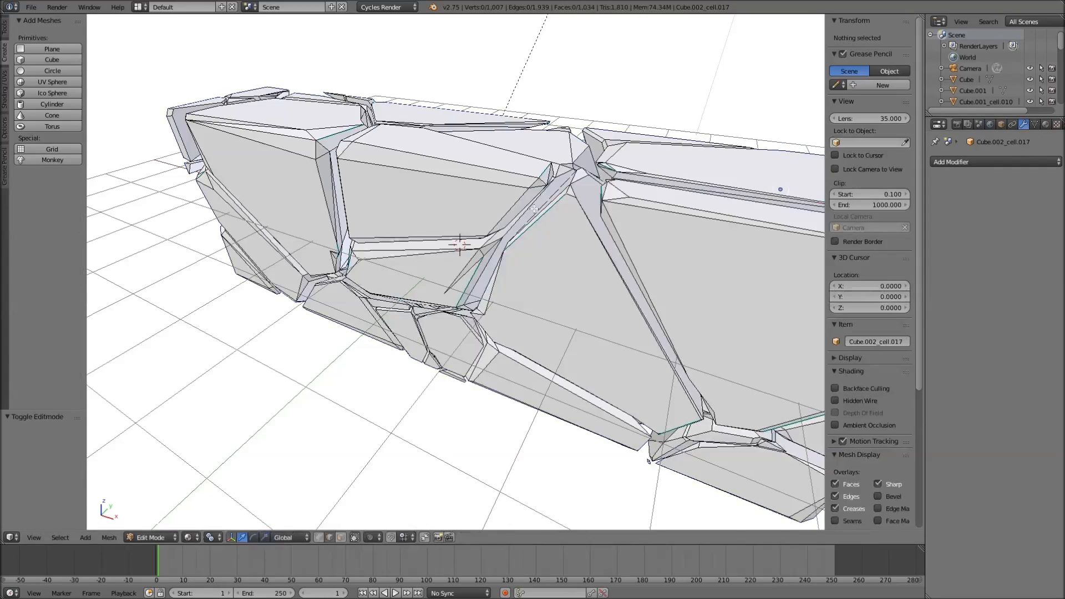
middle_click_drag(618, 240, 583, 171)
key("a")
key("a")
middle_click_drag(697, 142, 791, 328)
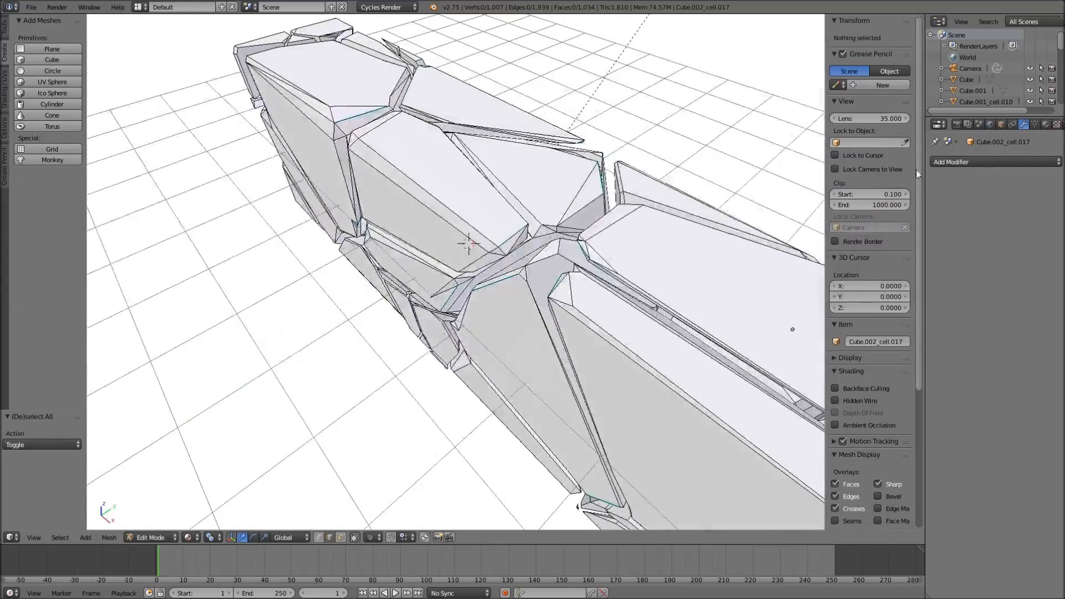
key("Tab")
scroll(635, 262, "down", 4)
middle_click_drag(635, 262, 987, 216)
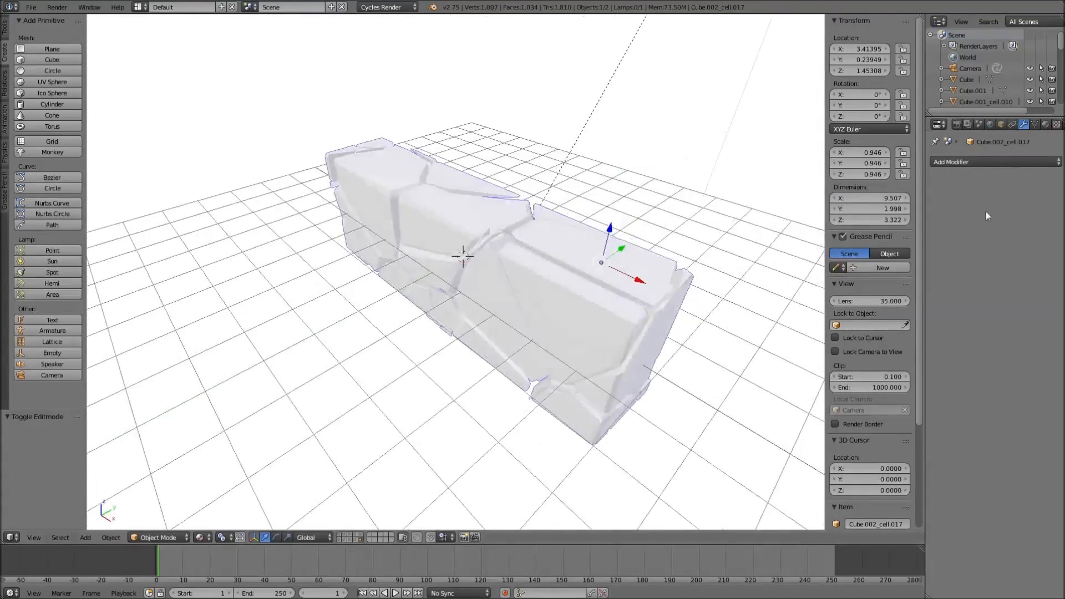
left_click(967, 164)
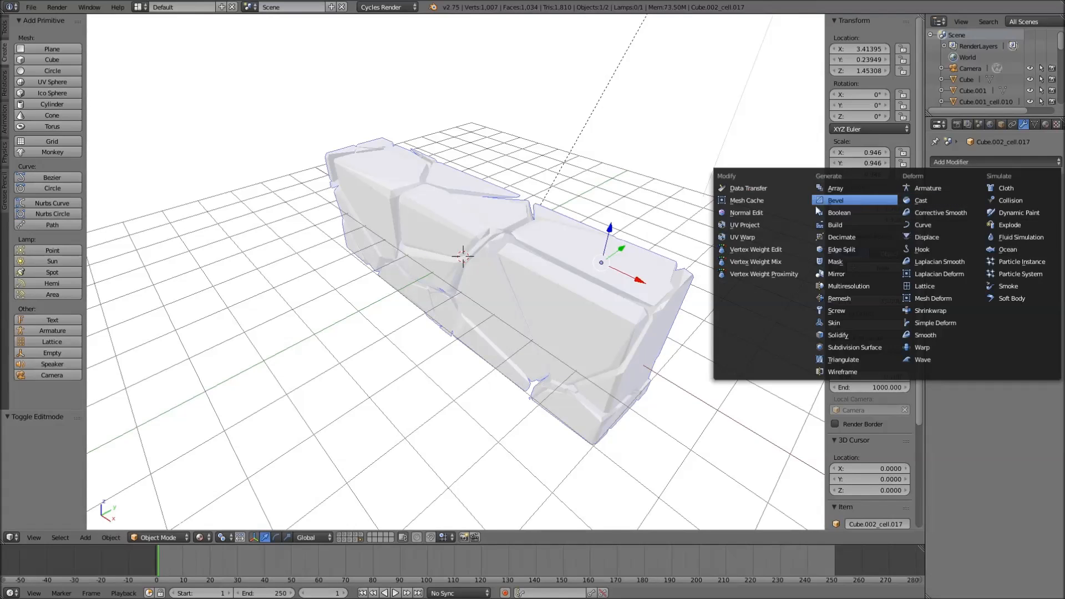
middle_click_drag(753, 211, 562, 228)
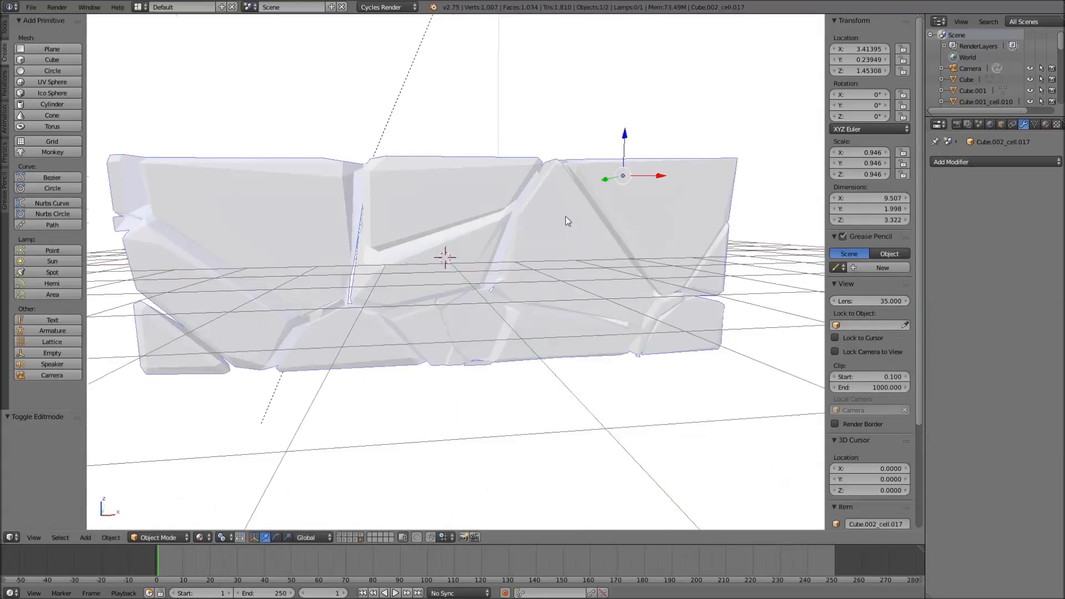
mouse_move(564, 216)
middle_mouse_down()
mouse_move(555, 177)
mouse_move(570, 234)
mouse_move(531, 249)
mouse_move(497, 293)
mouse_move(537, 274)
mouse_move(515, 258)
mouse_move(447, 283)
middle_mouse_up()
Try moving the stray vertex inside the front face of the central stone in vertex select mode
key("Tab")
right_click(533, 252)
middle_click_drag(509, 246, 537, 245)
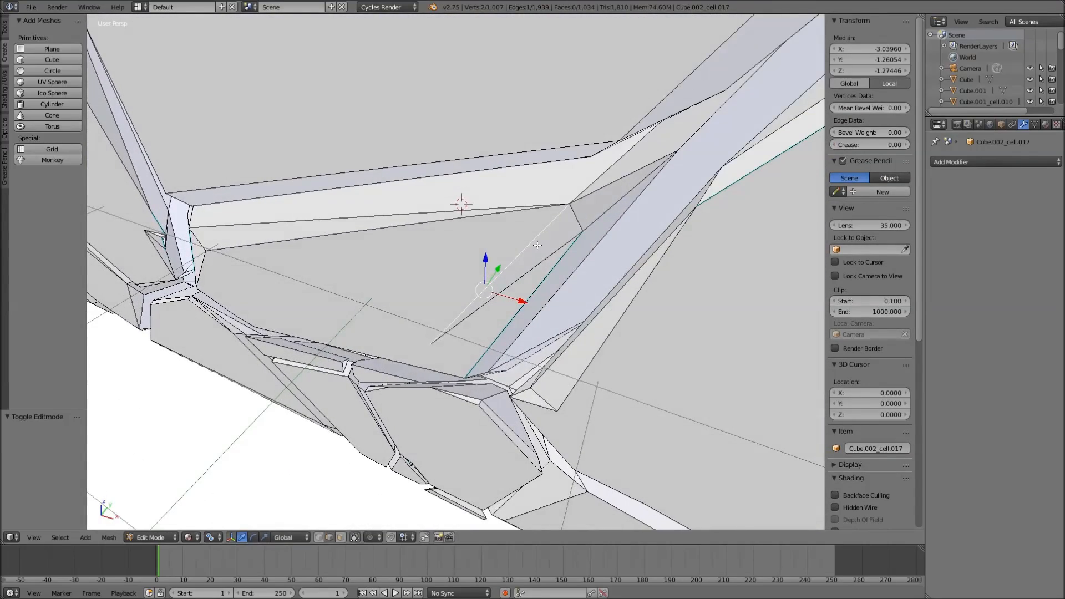
key("ctrl+l")
left_click(319, 537)
right_click(435, 346)
middle_click_drag(435, 347, 483, 320)
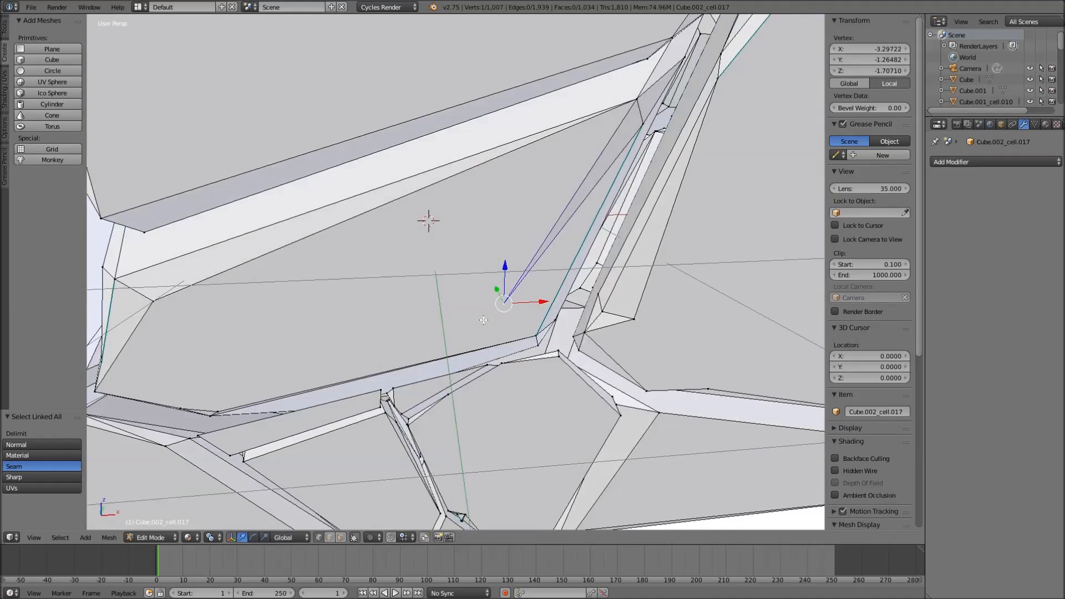
key("g")
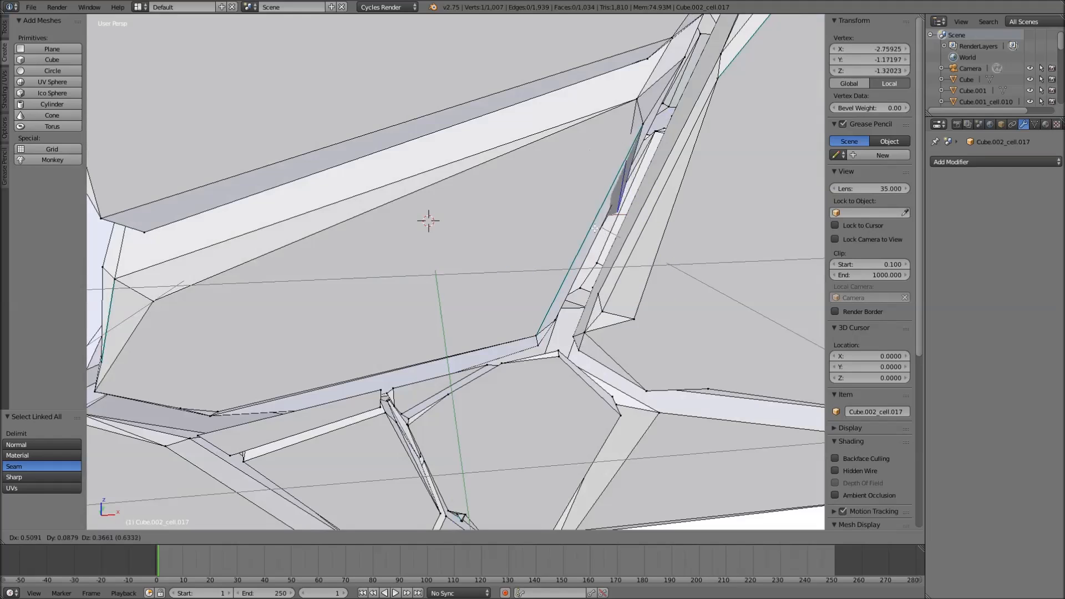
left_click(577, 198)
key("Tab")
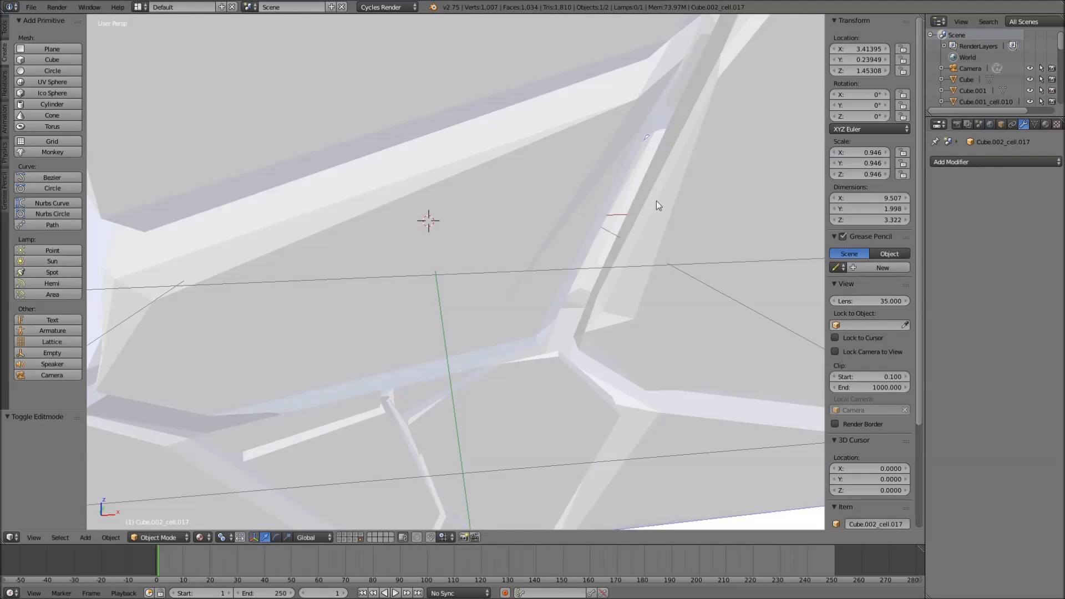
Add a Triangulate modifier to the block, apply it, and check the resulting mesh in Edit Mode
left_click(968, 162)
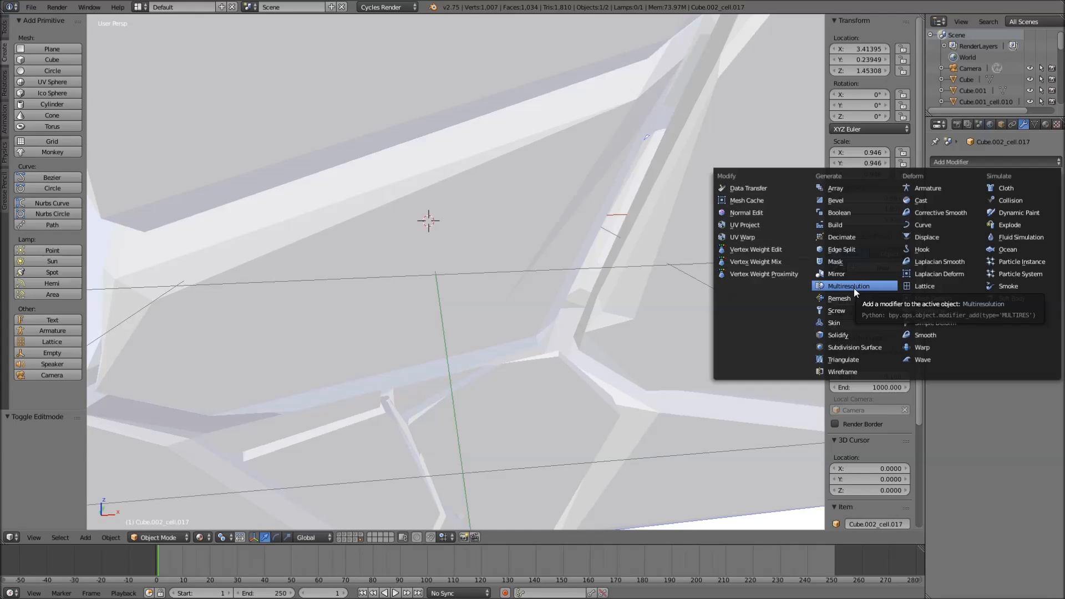
left_click(843, 360)
mouse_move(488, 310)
middle_mouse_down()
mouse_move(514, 334)
mouse_move(487, 296)
mouse_move(475, 319)
mouse_move(495, 323)
middle_mouse_up()
key("Tab")
key("Tab")
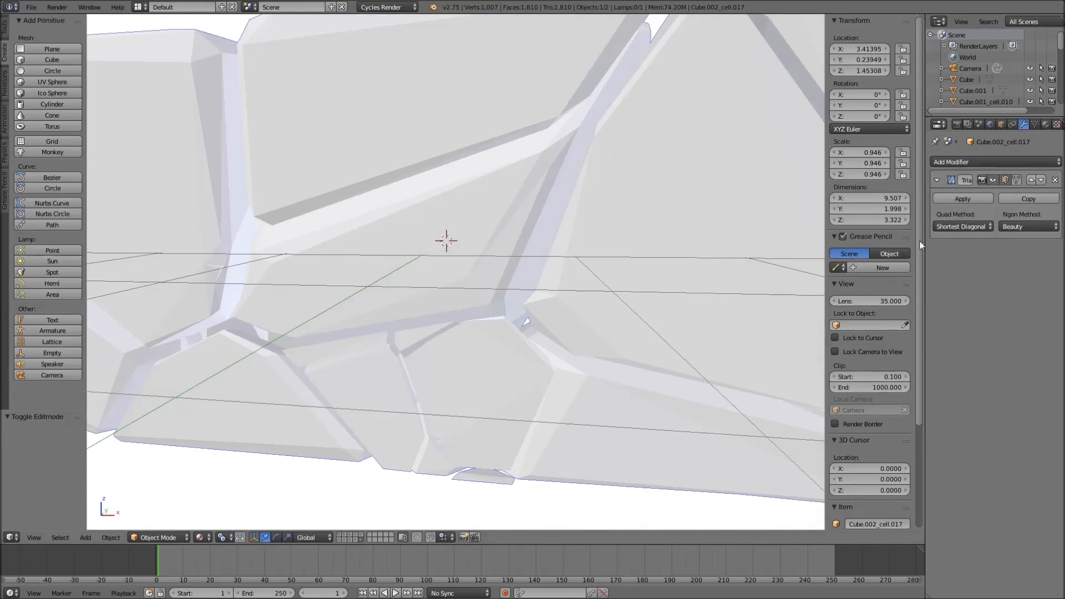
left_click(960, 197)
key("Tab")
middle_click_drag(499, 266, 468, 294)
key("a")
scroll(511, 260, "down", 4)
key("Tab")
In the camera view, scale the stone block up to about 2.53 and move it to fill the frame
key("KP_0")
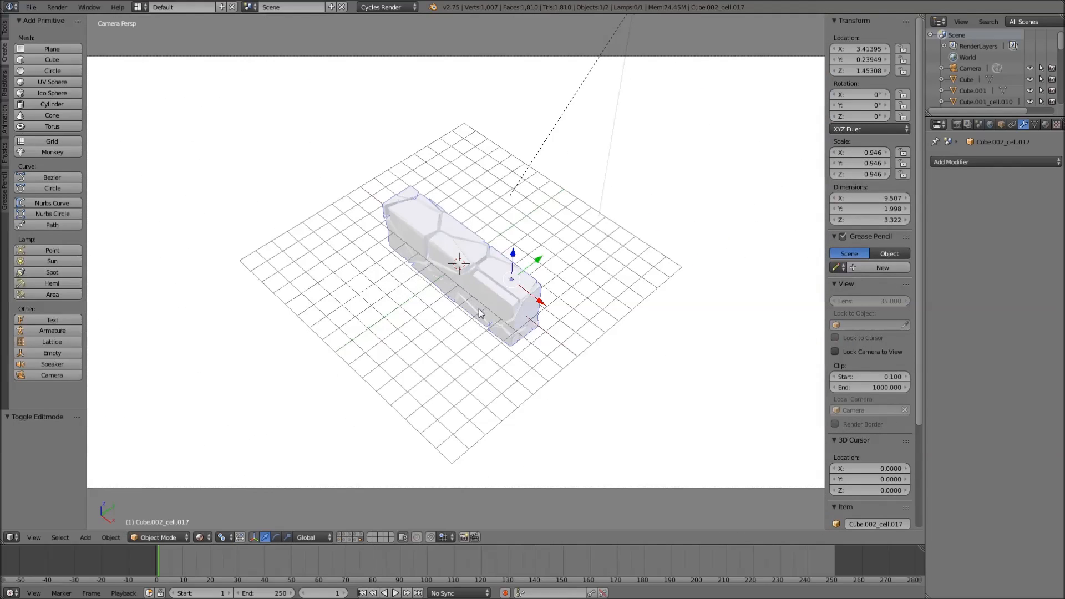
key("s")
left_click(558, 320)
key("g")
left_click(653, 311)
Rotate the stone block about 16.8° around Z, reposition it within the camera frame and render the image
key("r")
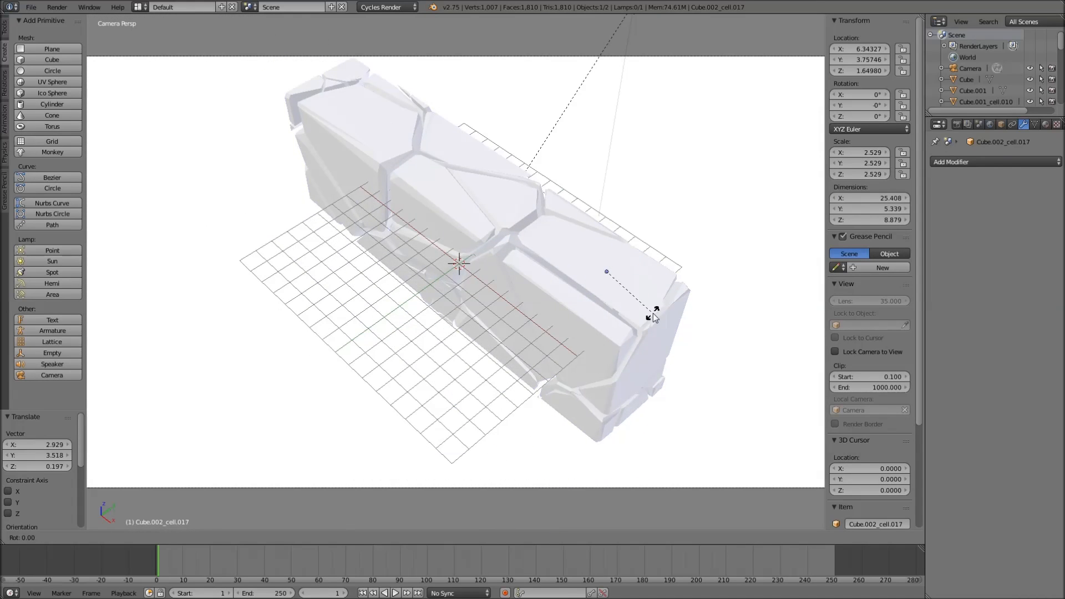
left_click(668, 300)
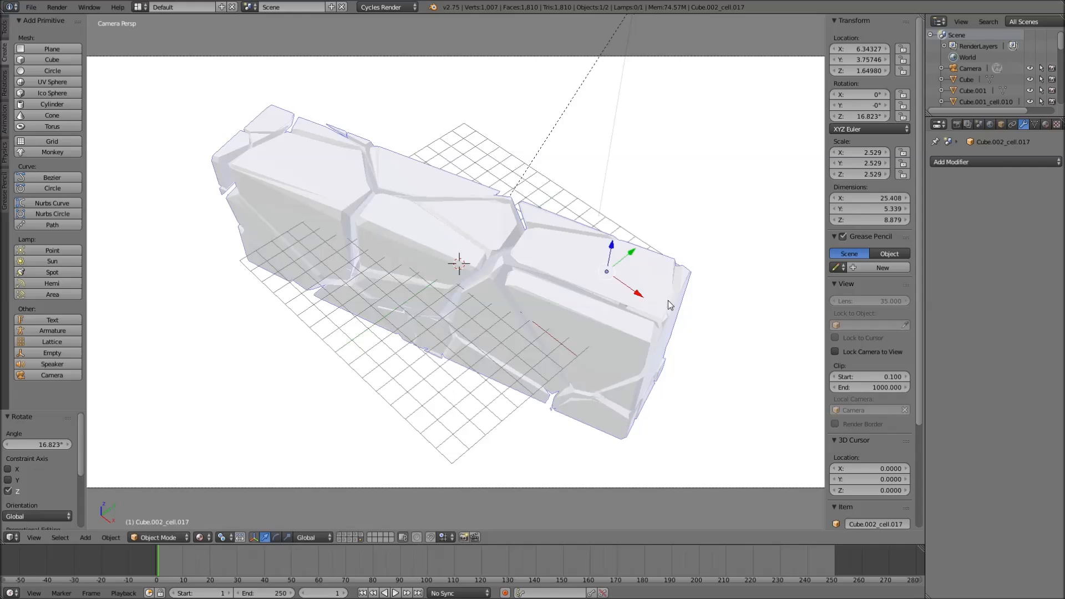
key("g")
left_click(710, 286)
key("F12")
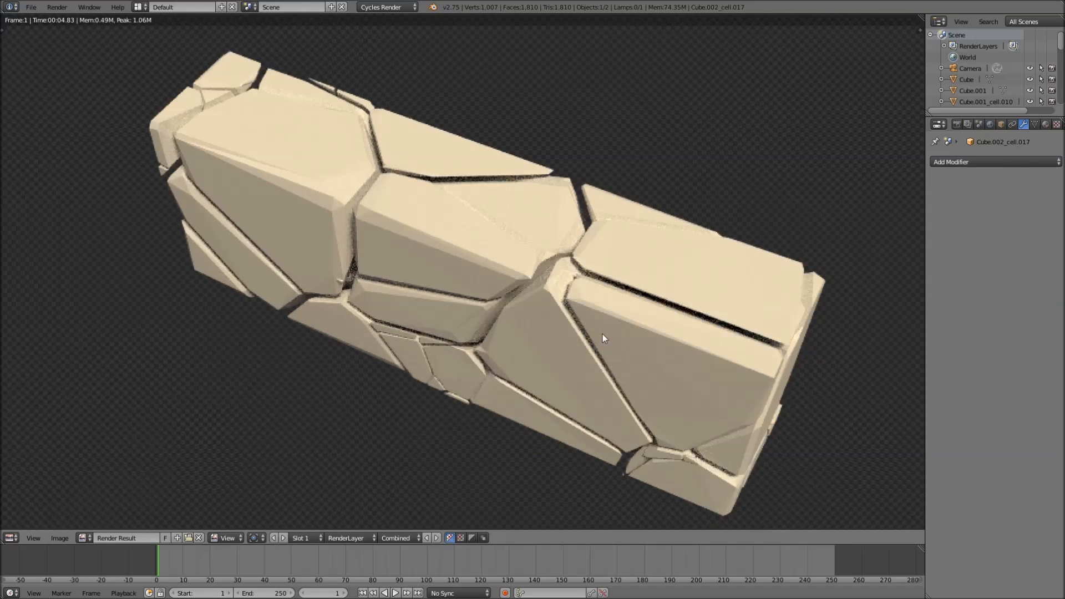
Close the render and delete all linked vertices of the upper corner stone at the wall's end in Edit Mode
key("Escape")
middle_click_drag(590, 335, 655, 324)
scroll(436, 304, "up", 3)
middle_click_drag(437, 304, 630, 281)
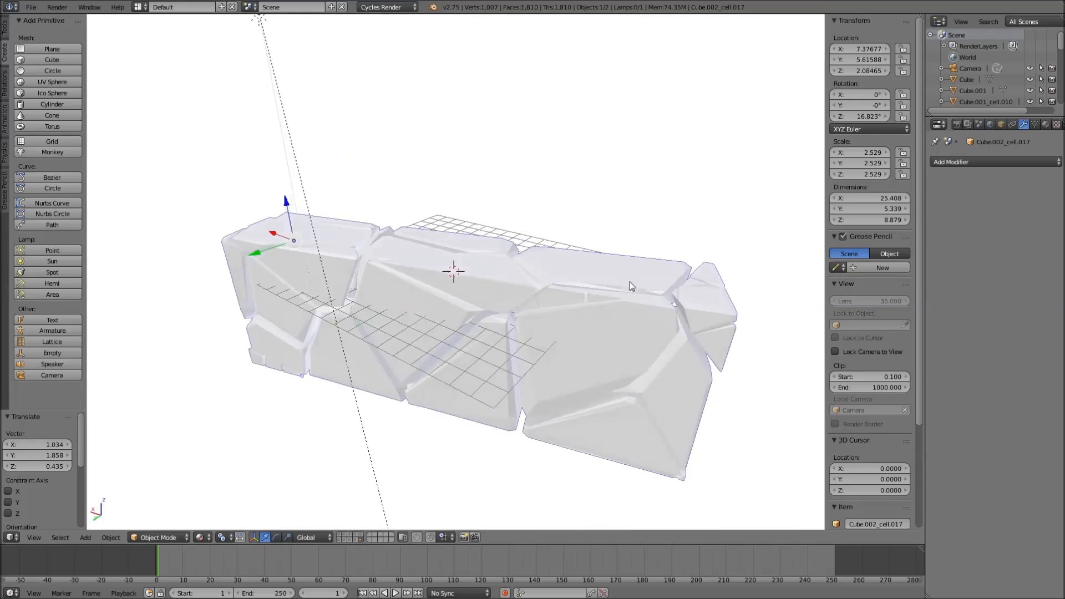
scroll(606, 317, "up", 4)
key("Tab")
middle_click_drag(605, 322, 560, 260)
middle_click_drag(362, 244, 585, 348)
key("c")
scroll(589, 339, "up", 12)
left_click(584, 335)
key("ctrl+l")
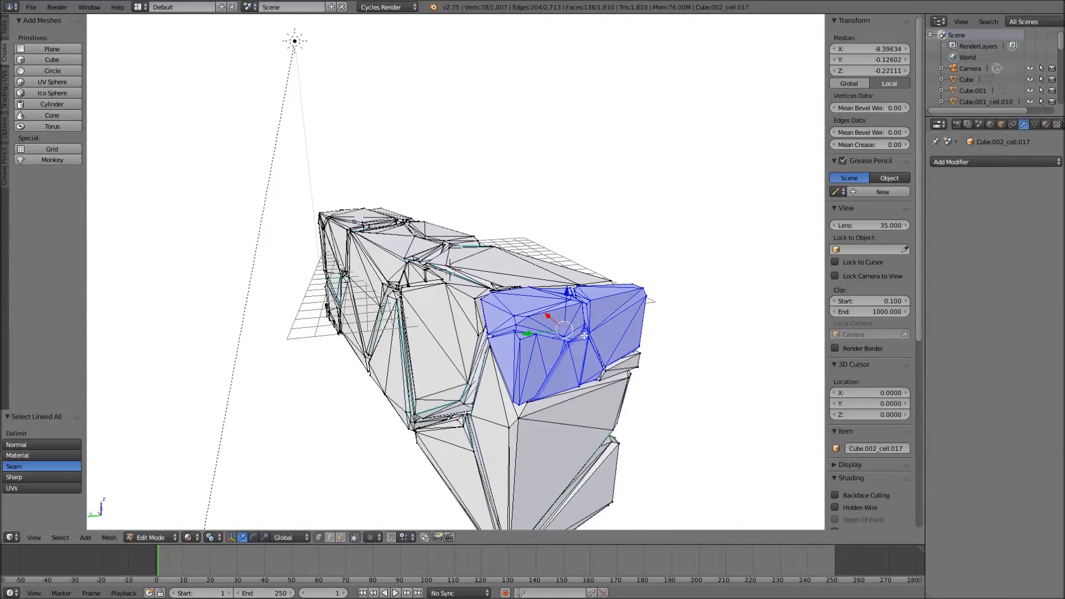
key("x")
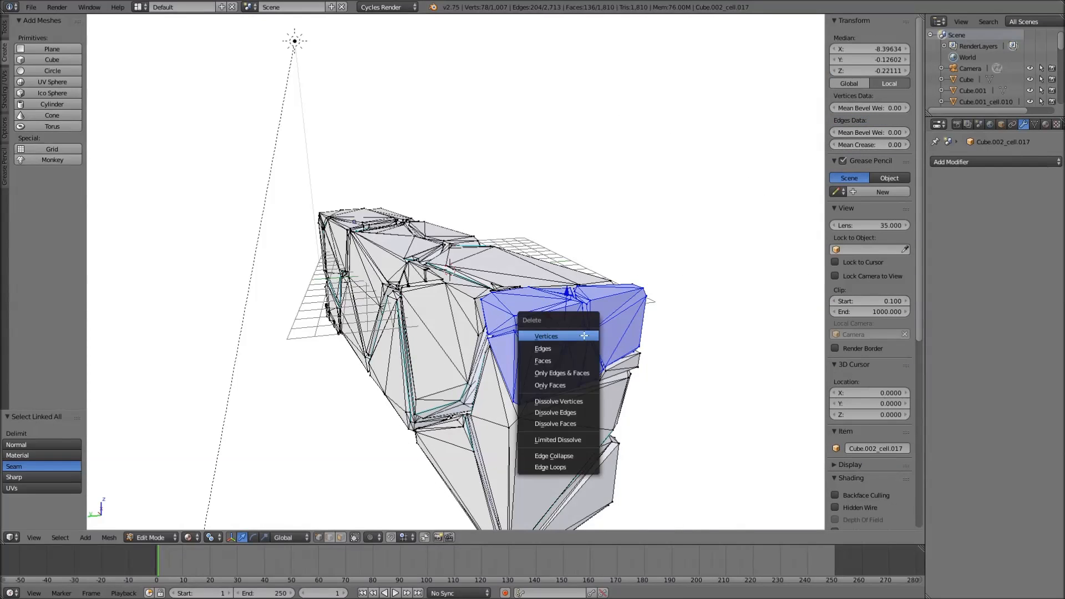
left_click(584, 335)
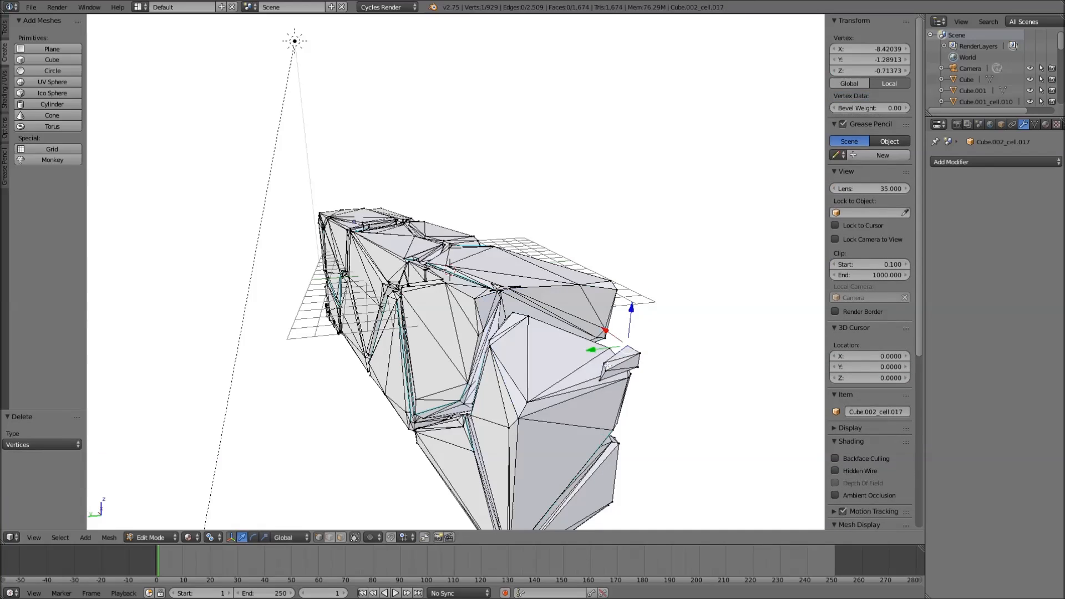
Delete the small loose fragment left beside the removed corner stone and return to Object Mode
key("ctrl+l")
key("x")
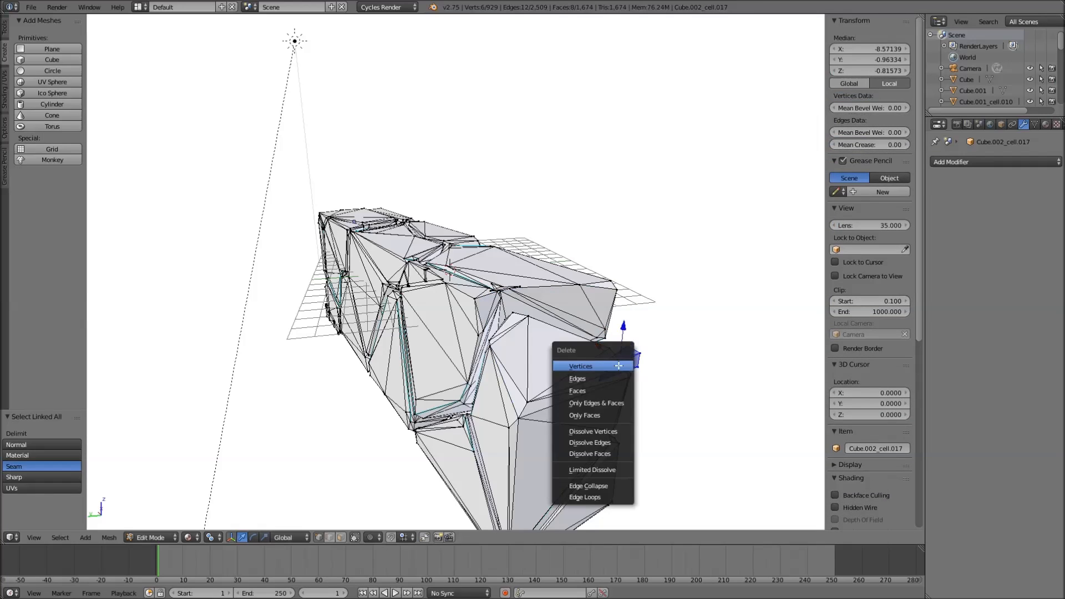
left_click(614, 364)
middle_click_drag(614, 363, 438, 300)
key("Tab")
scroll(487, 348, "up", 2)
middle_click_drag(487, 348, 491, 339)
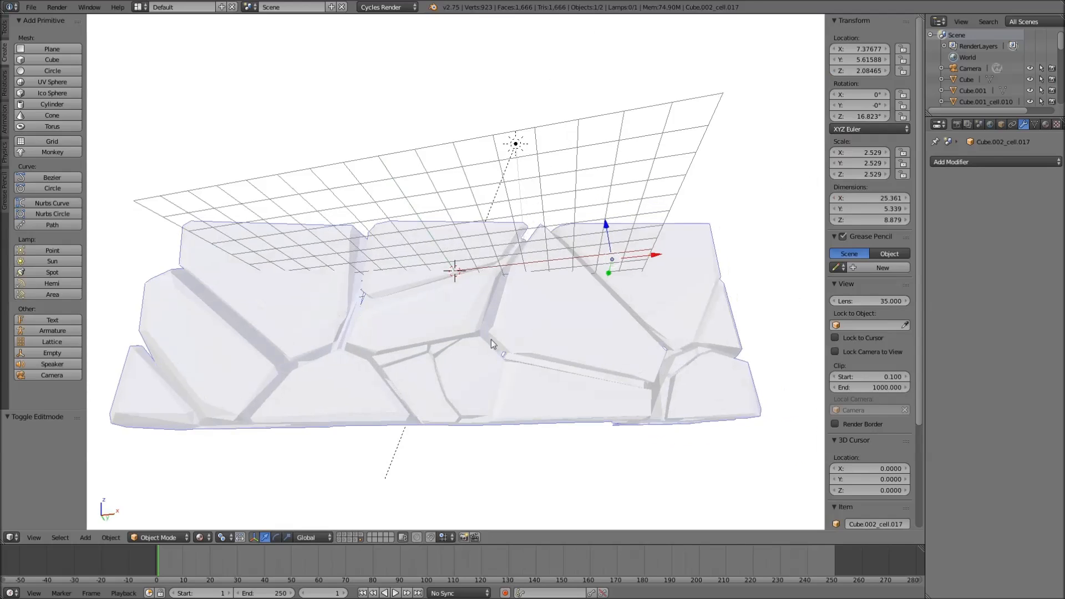
Delete the small linked fragment among the lower middle stones of the wall's front face in Edit Mode
key("Tab")
key("ctrl+l")
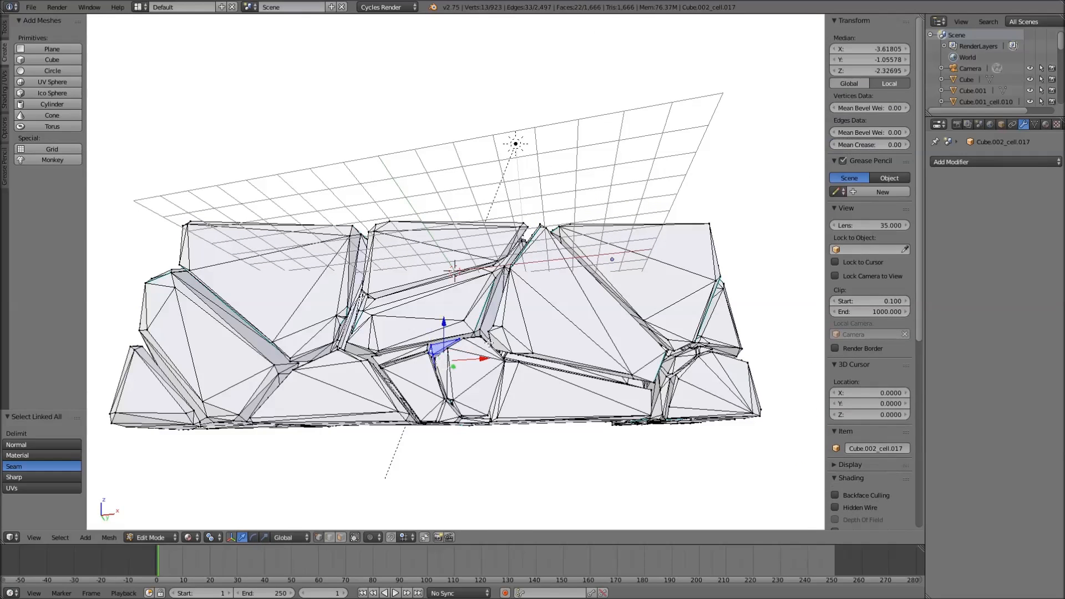
key("x")
left_click(488, 345)
key("Tab")
middle_click_drag(488, 341, 528, 403)
scroll(528, 403, "down", 1)
middle_click_drag(601, 415, 531, 383)
scroll(612, 391, "up", 1)
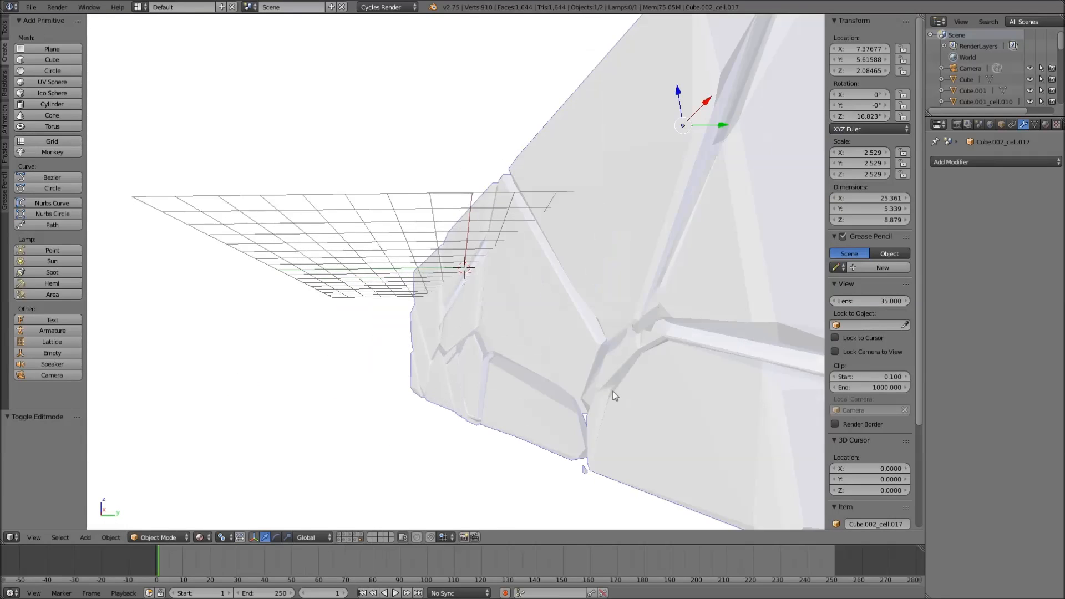
Delete the tiny linked fragment in the gap where the lower stones meet and leave Edit Mode
middle_click_drag(613, 391, 619, 399)
key("Tab")
right_click(638, 389)
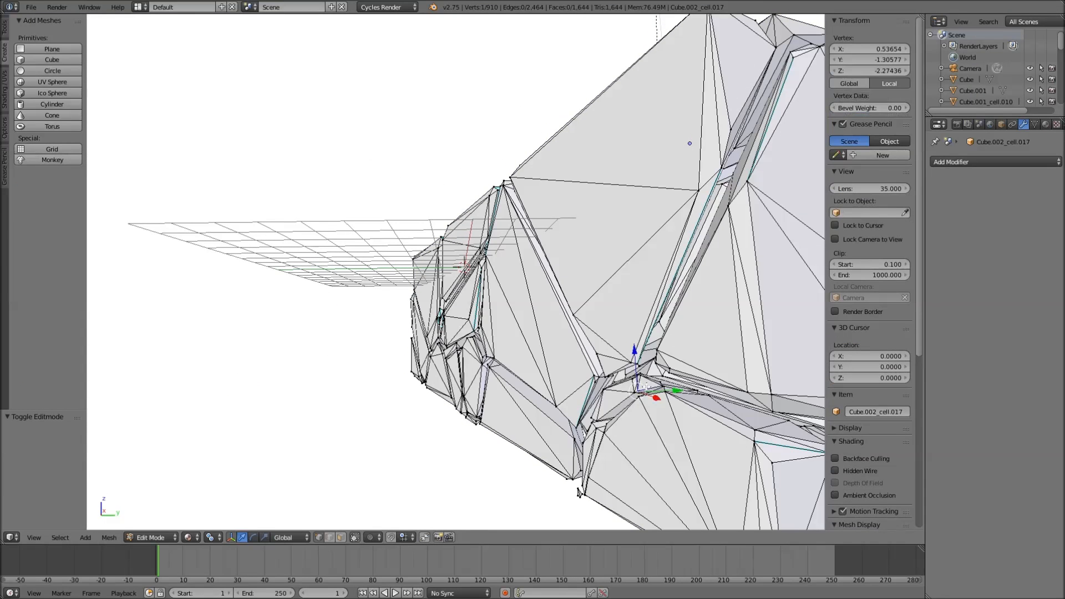
key("ctrl+l")
key("x")
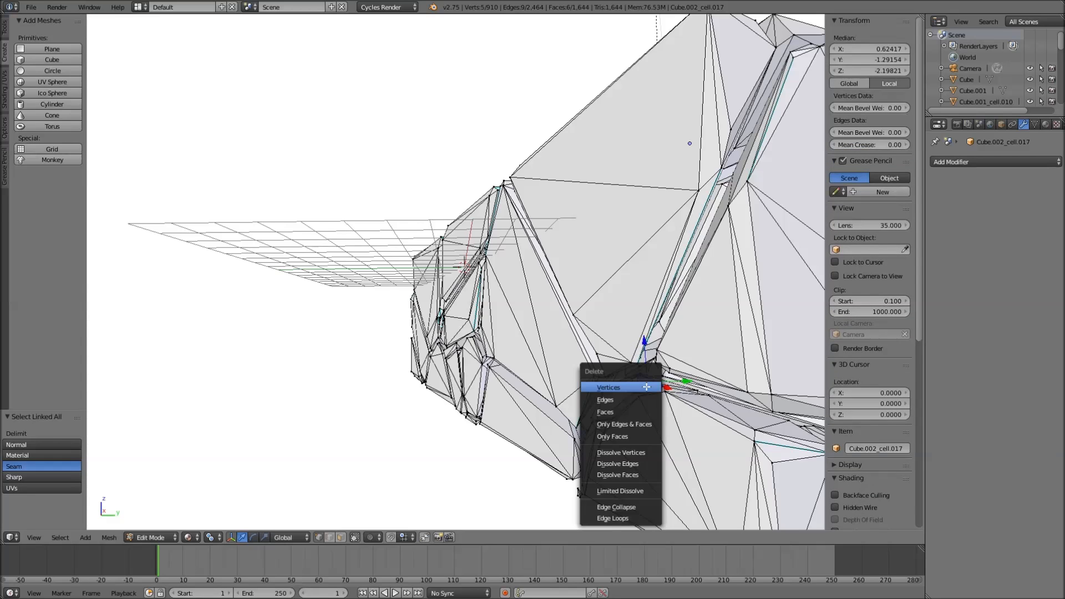
left_click(646, 387)
key("Tab")
mouse_move(646, 387)
middle_mouse_down()
mouse_move(688, 374)
mouse_move(622, 352)
mouse_move(666, 391)
middle_mouse_up()
From the camera view, delete the small floating fragment beside the far upper corner of the wall
key("KP_0")
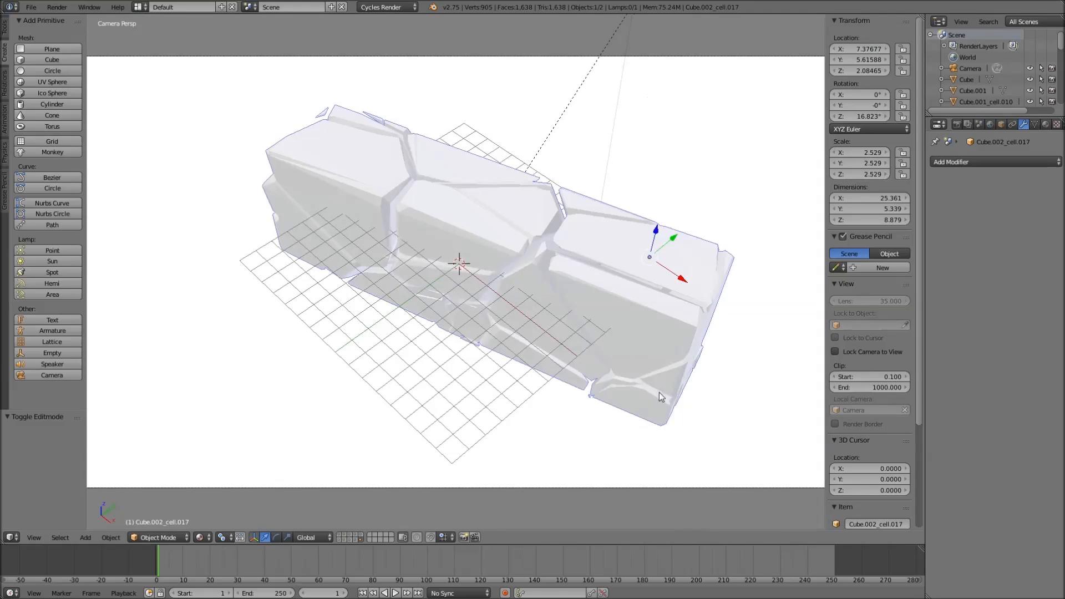
key("Tab")
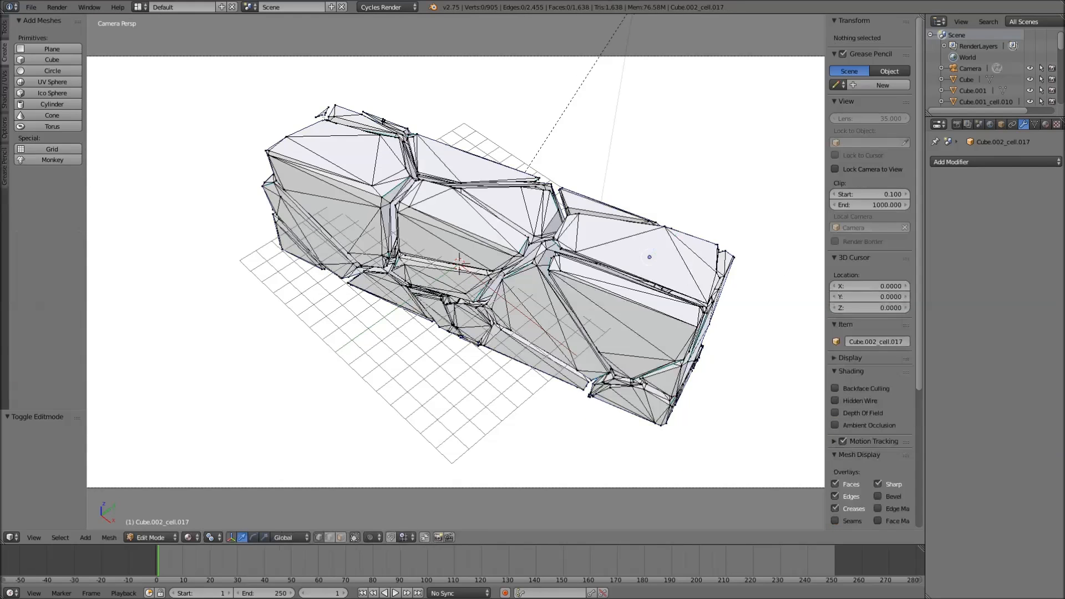
right_click(324, 115)
right_click(310, 115)
key("ctrl+l")
key("x")
left_click(362, 98)
Delete the thin linked sliver along the wall's back upper edge and leave the mesh with nothing selected
right_click(365, 111)
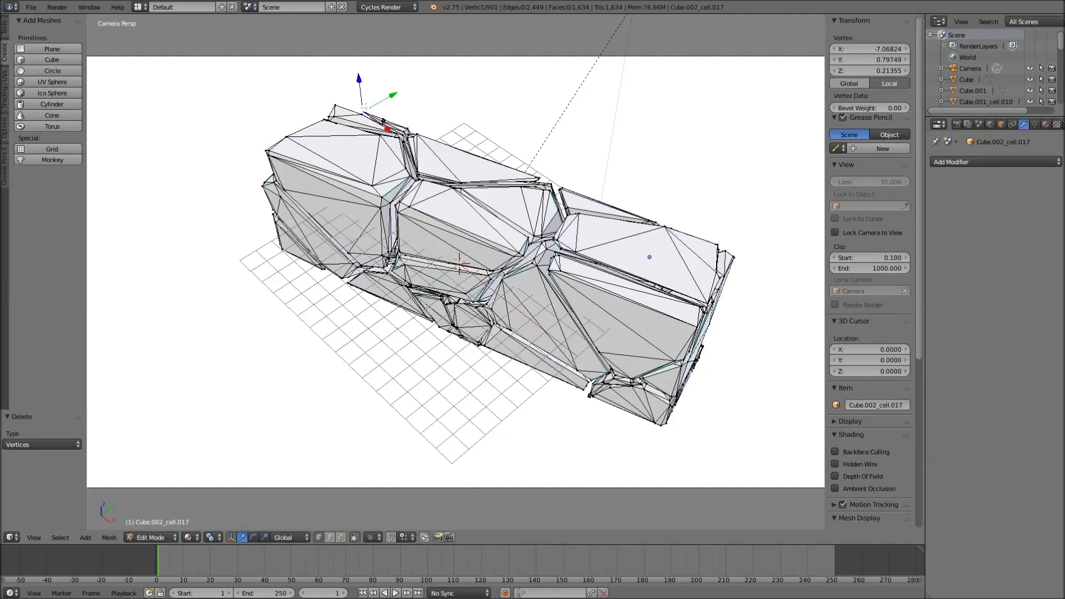
key("ctrl+l")
key("x")
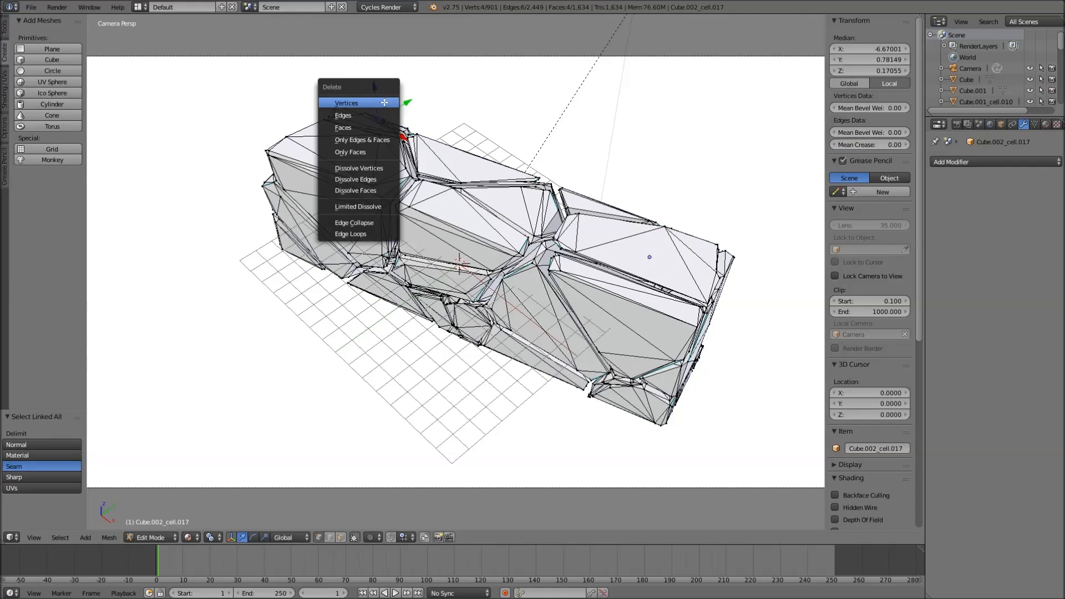
left_click(384, 102)
key("Tab")
key("Tab")
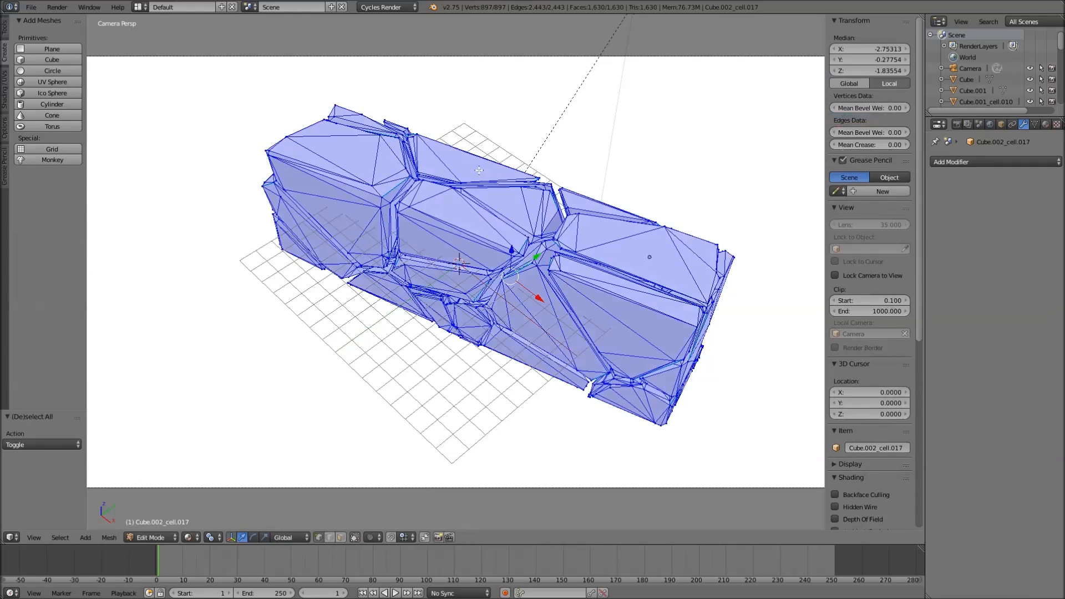
key("a")
Give the wall the existing material stone
left_click(1046, 125)
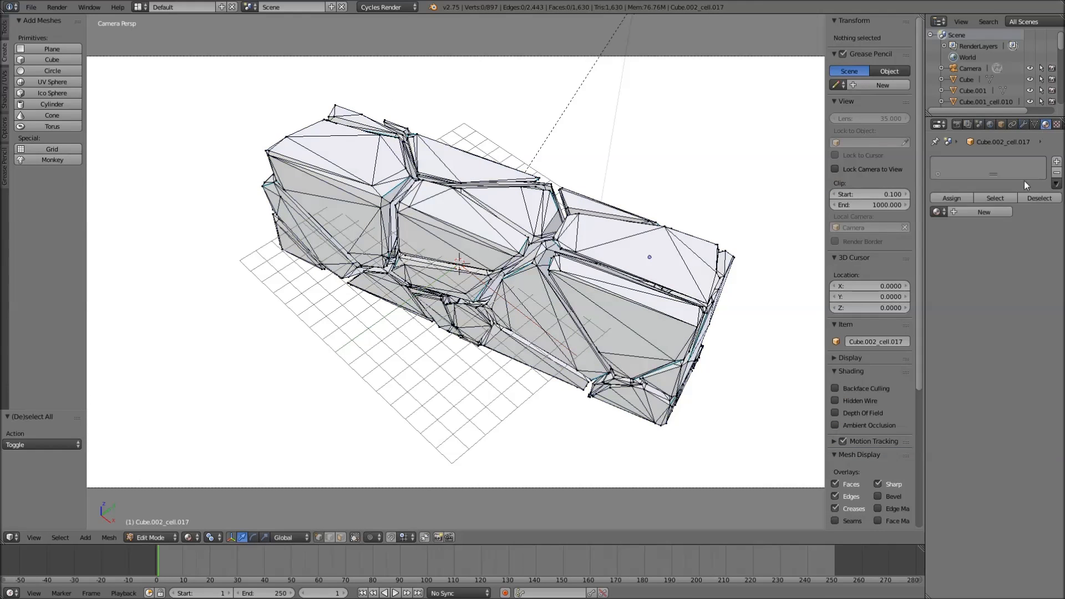
left_click(938, 211)
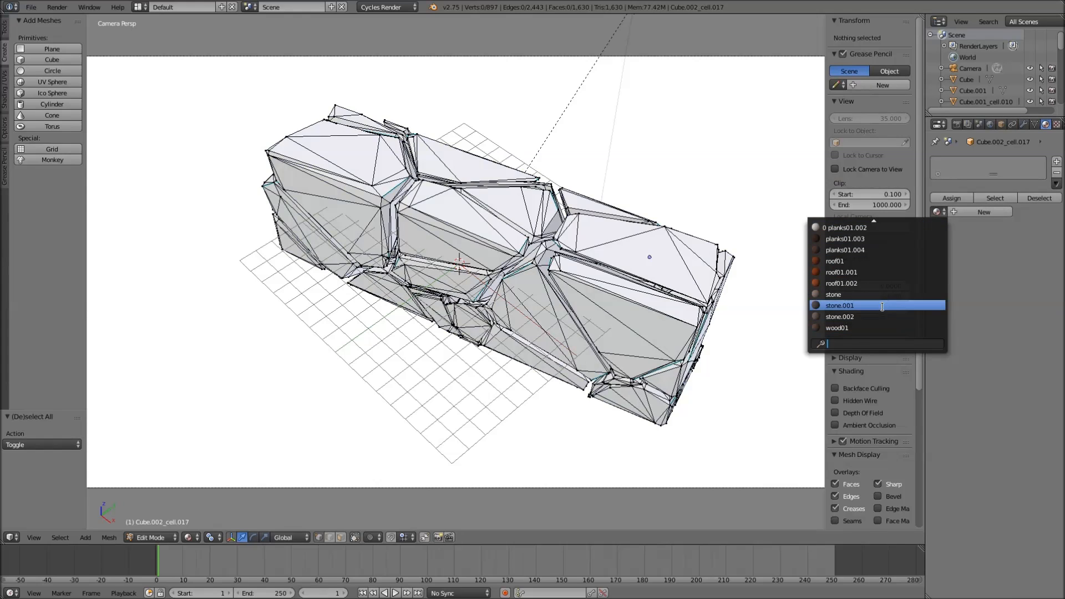
left_click(879, 305)
Add two more material slots to the wall using the existing materials stone.001 and stone.002
left_click(1055, 161)
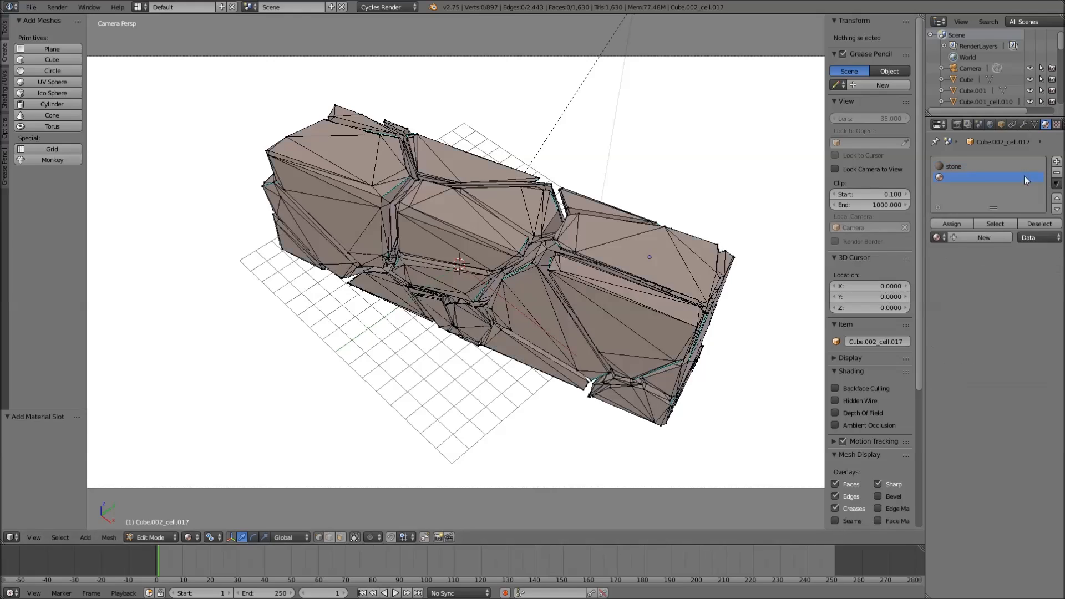
left_click(938, 237)
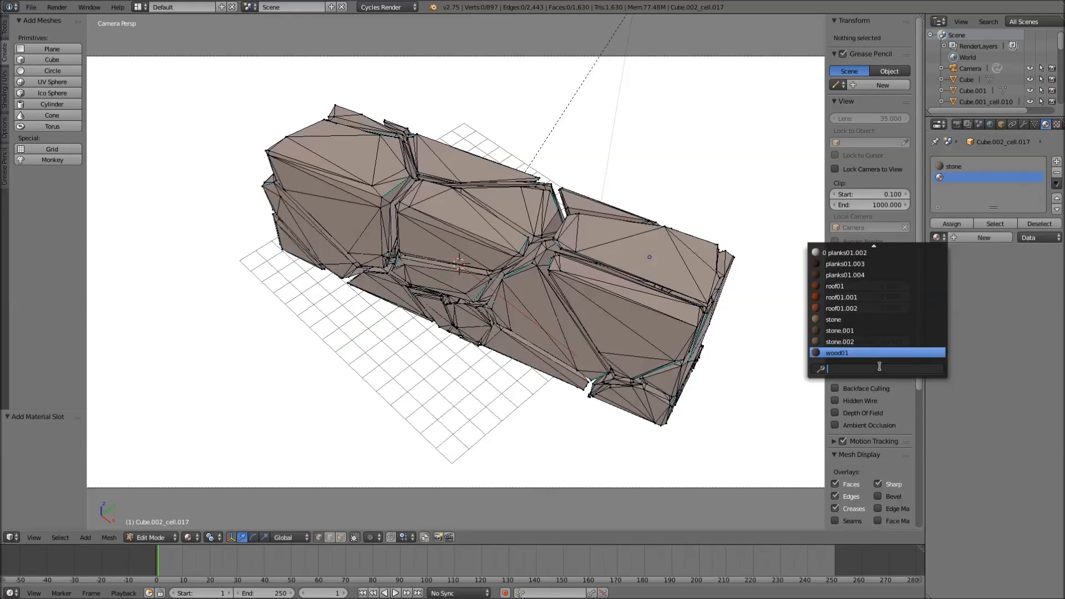
left_click(854, 330)
left_click(1055, 161)
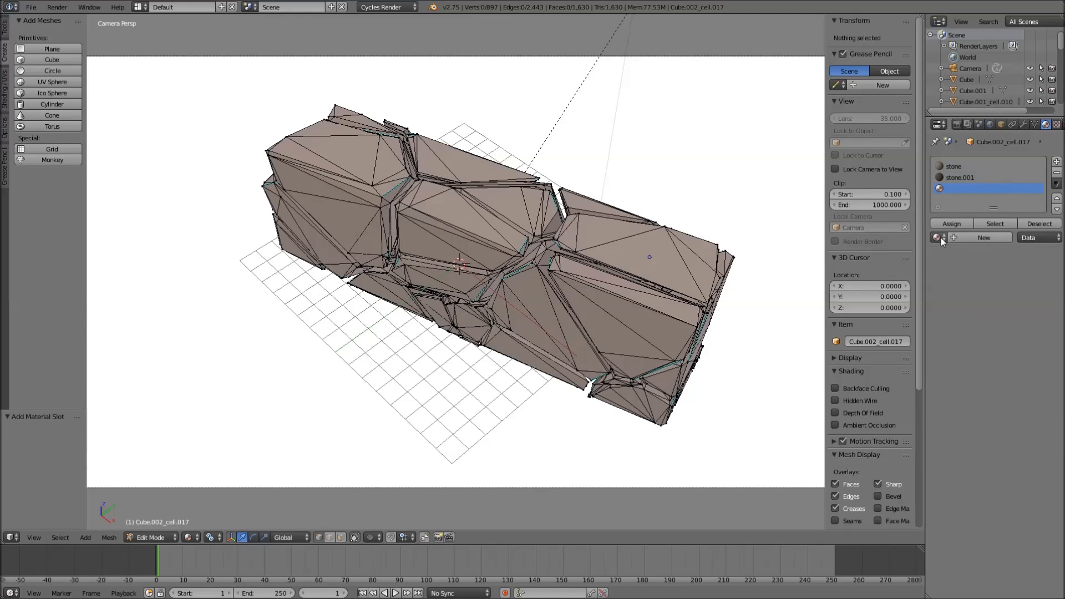
left_click(938, 237)
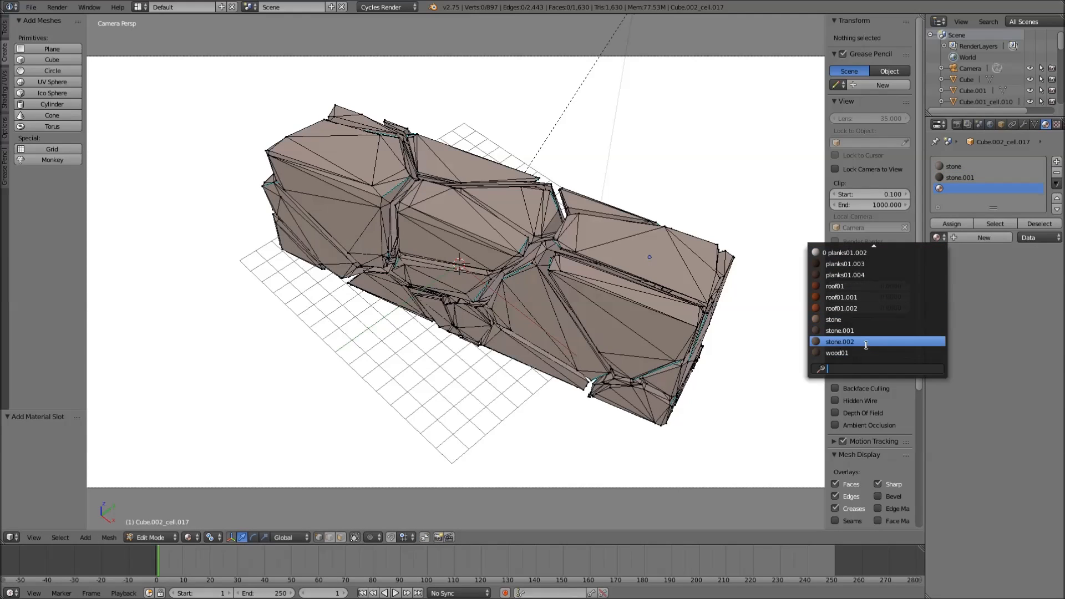
left_click(854, 342)
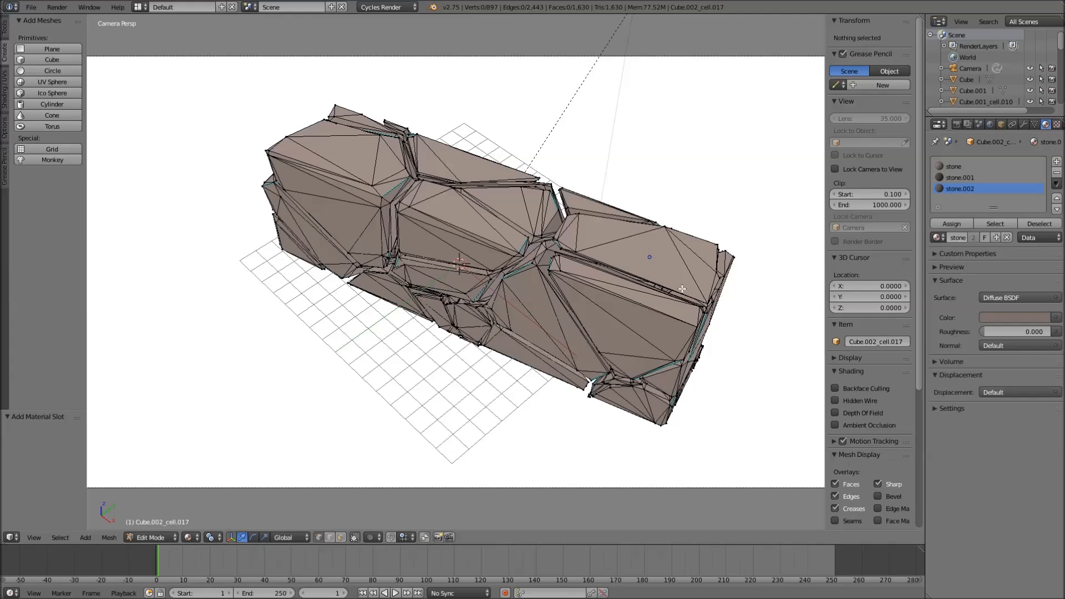
Randomly select 1.246% of the mesh, extend the selection to the linked stones and assign them stone.001
key("space")
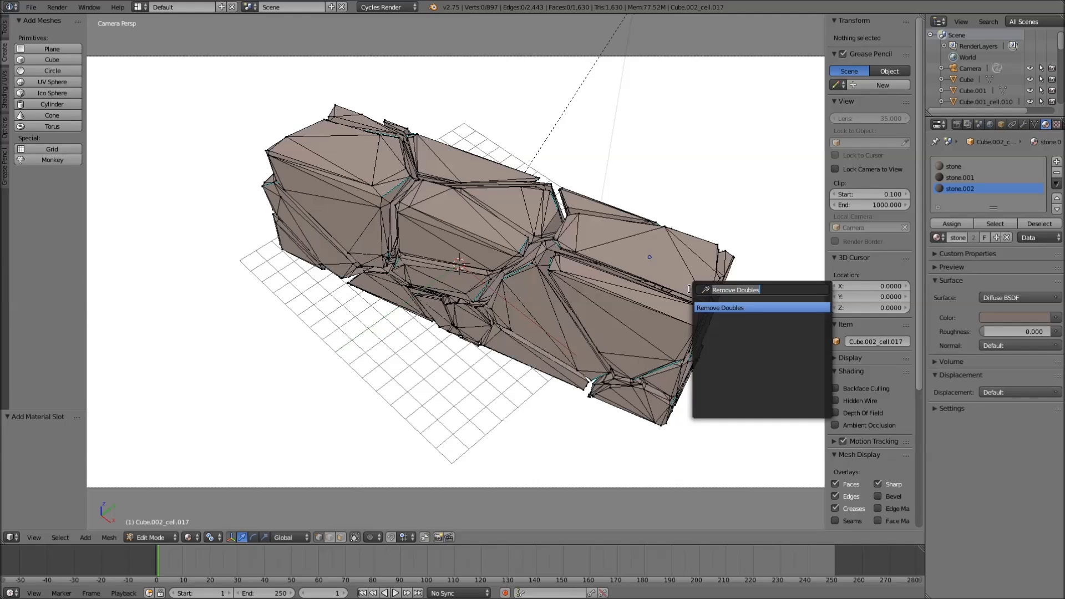
type("sele")
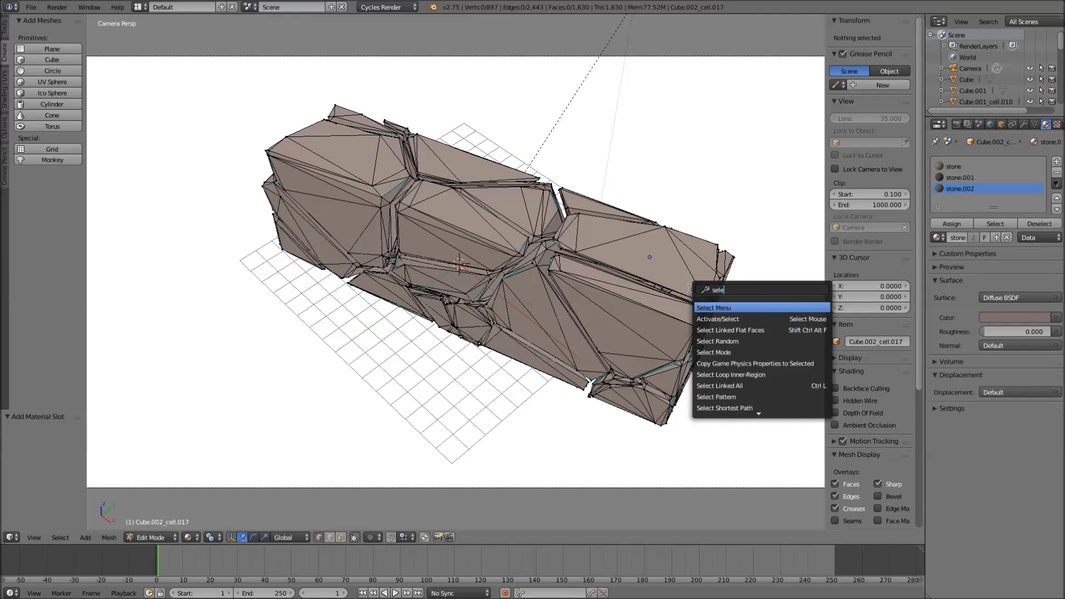
type("ct ran")
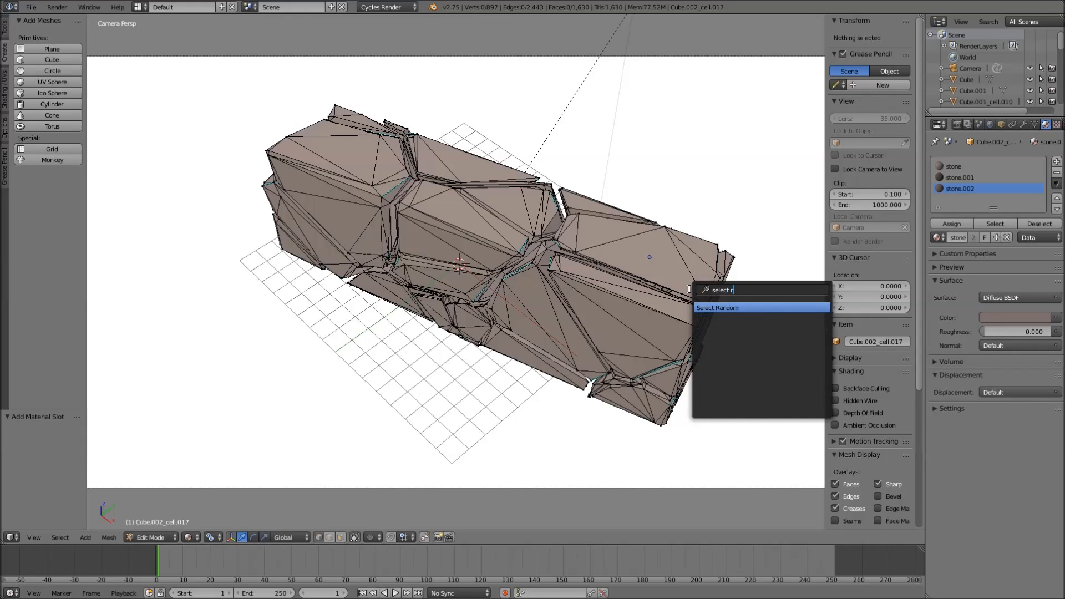
key("Return")
left_click_drag(59, 445, 10, 448)
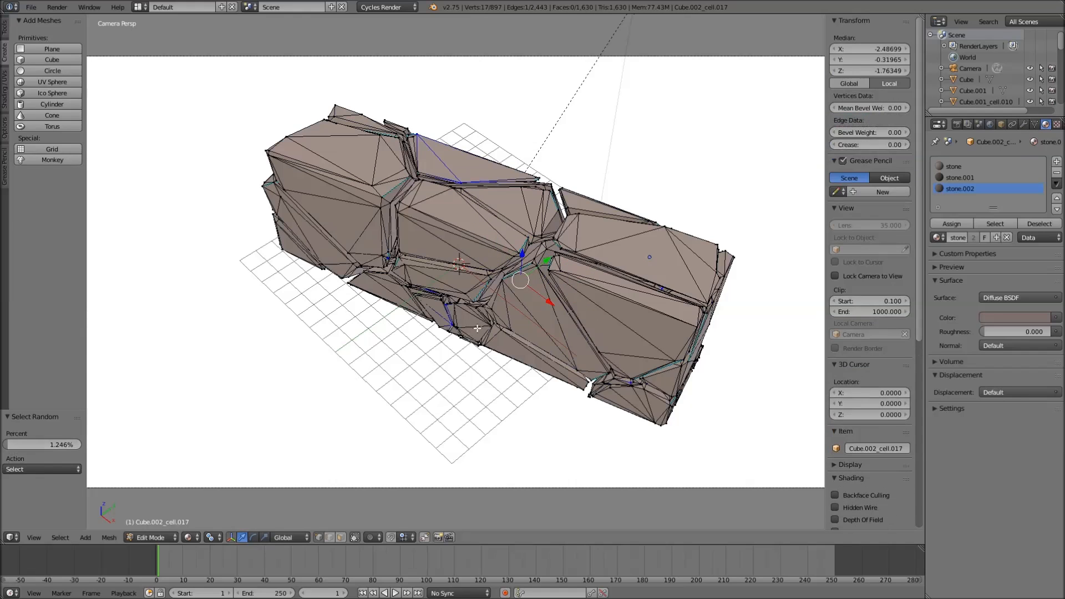
key("ctrl+l")
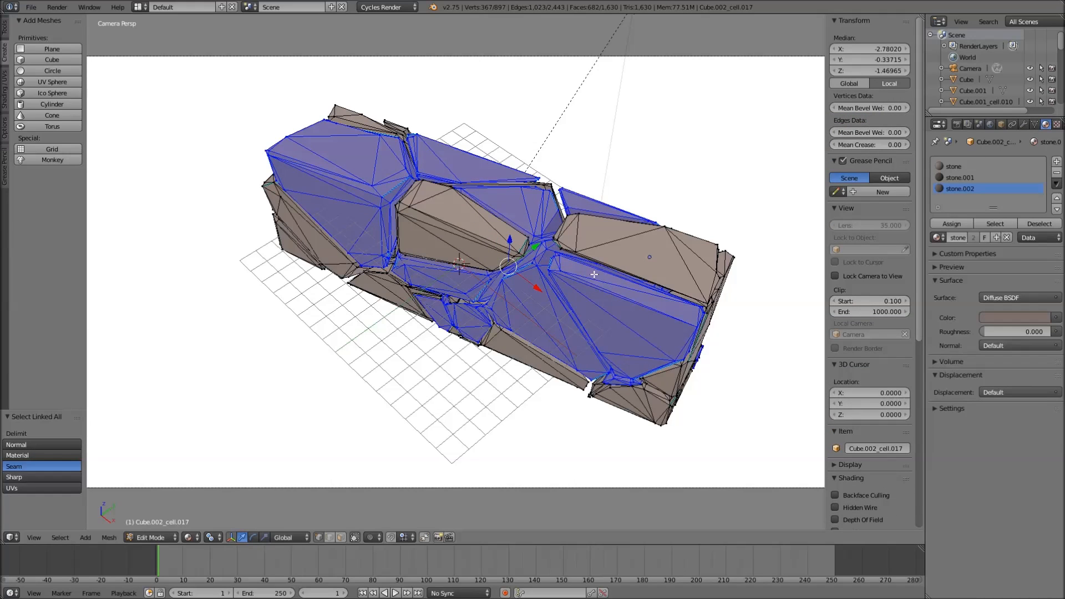
left_click(960, 177)
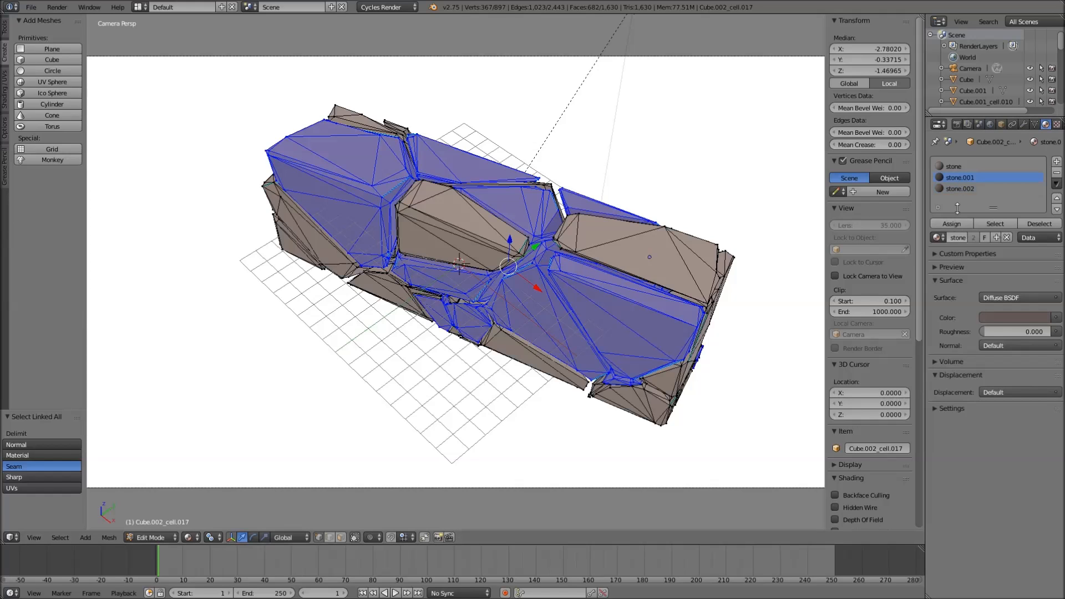
left_click(951, 223)
key("Tab")
key("Tab")
Make a fresh random selection, extend it to the linked stones and assign them stone.002
key("a")
key("space")
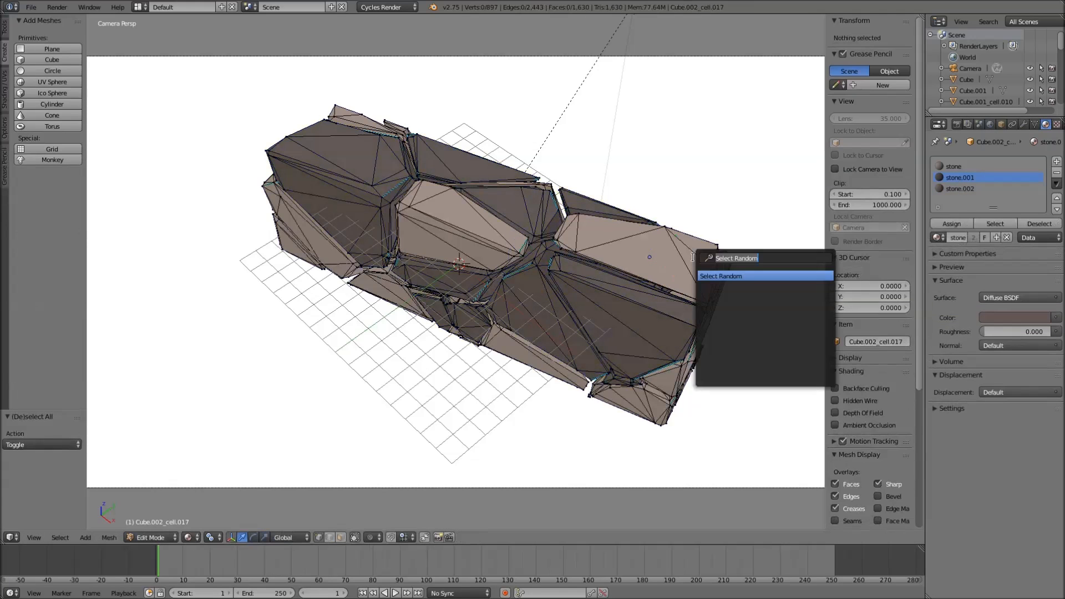
key("Return")
key("ctrl+l")
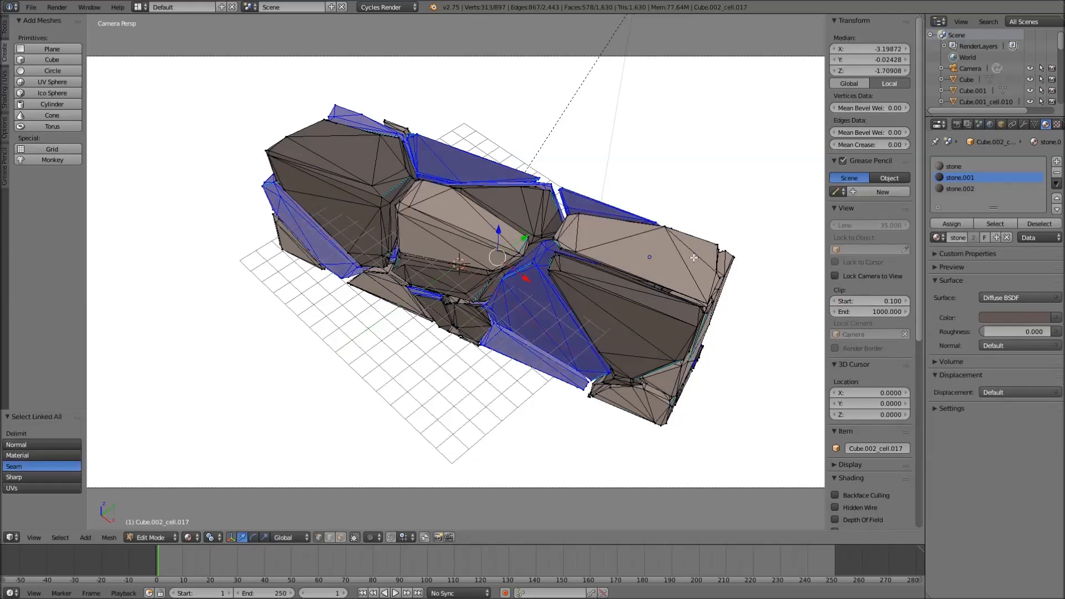
left_click(966, 188)
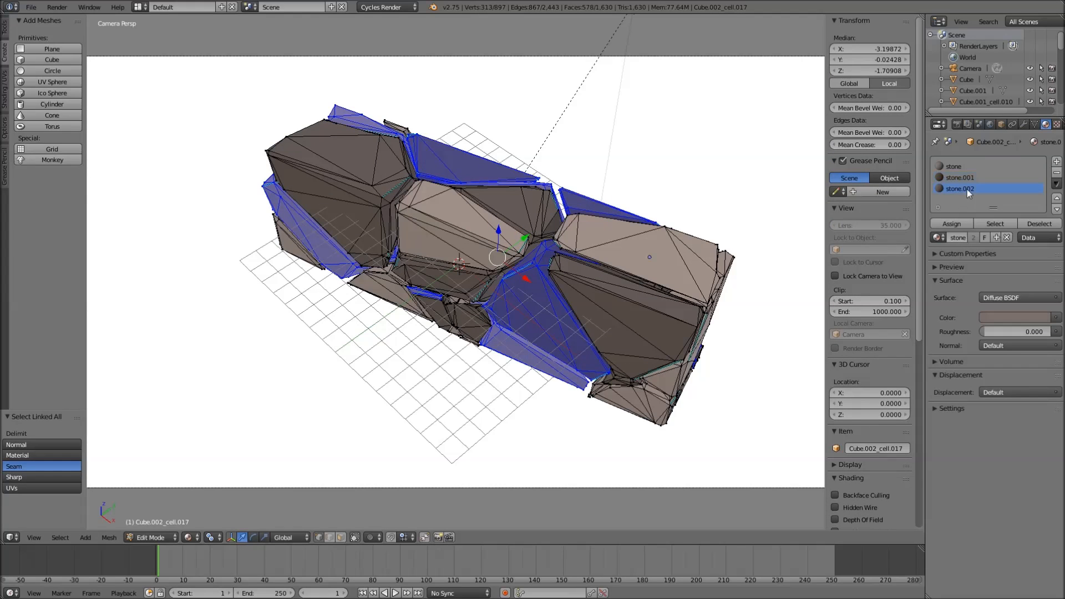
left_click(950, 224)
key("Tab")
Render the multi-material stone wall from the camera view, inspect the image up close and close the render
mouse_move(648, 270)
middle_mouse_down()
mouse_move(692, 209)
mouse_move(653, 263)
middle_mouse_up()
scroll(691, 209, "up", 4)
key("KP_0")
key("F12")
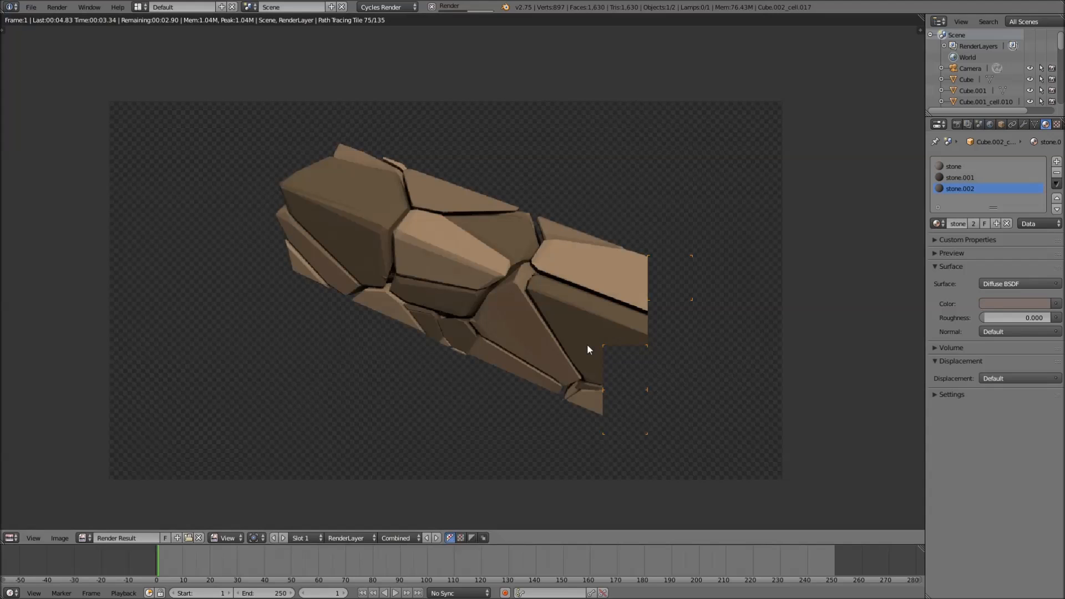
scroll(554, 365, "up", 2)
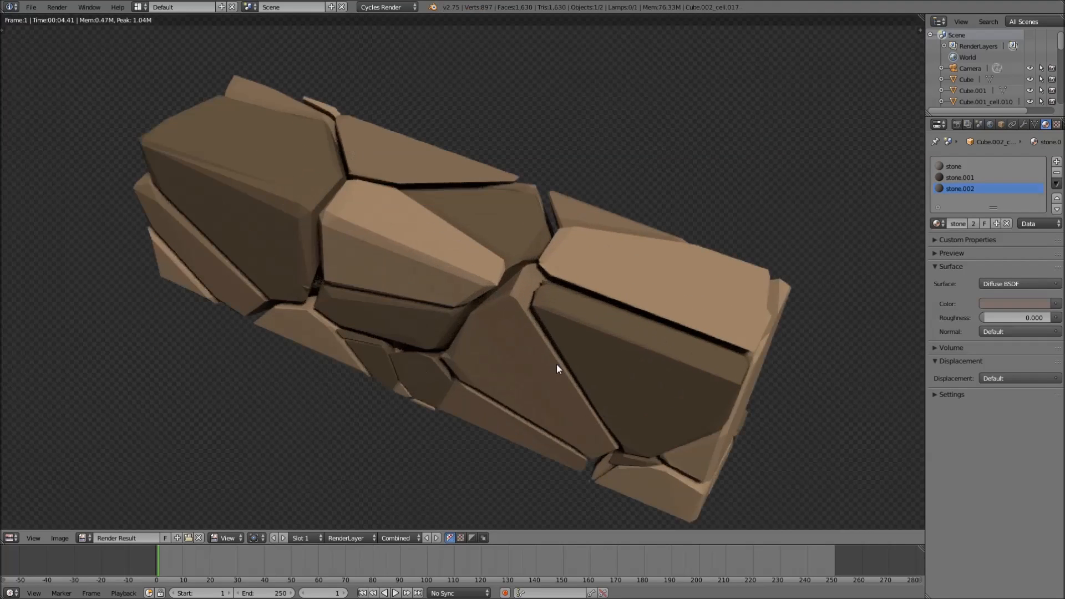
key("Escape")
middle_click_drag(465, 344, 515, 366)
scroll(532, 305, "up", 4)
middle_click_drag(635, 346, 560, 337)
key("KP_0")
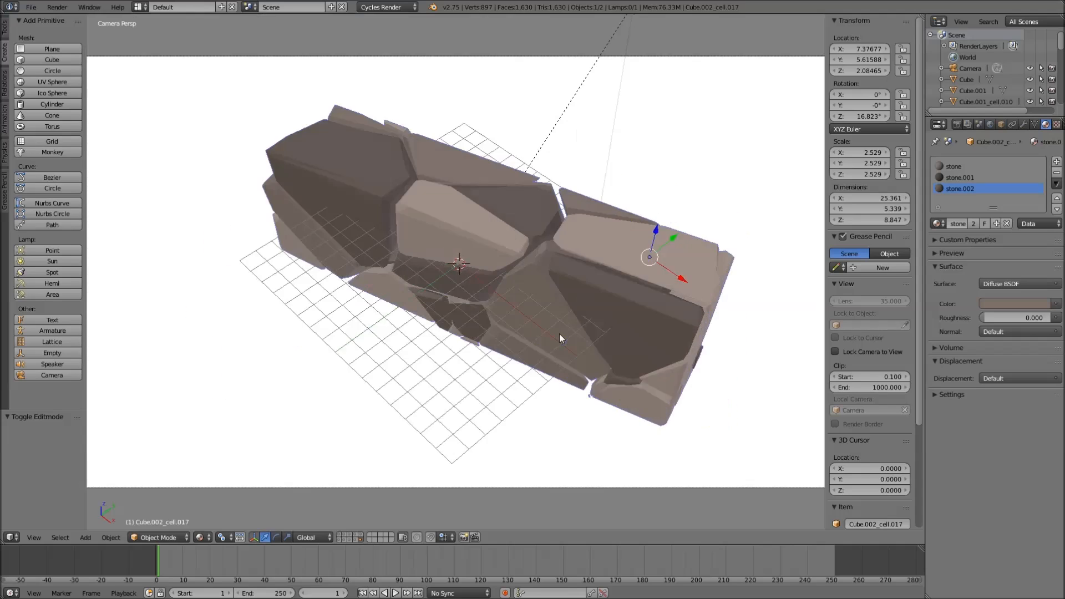